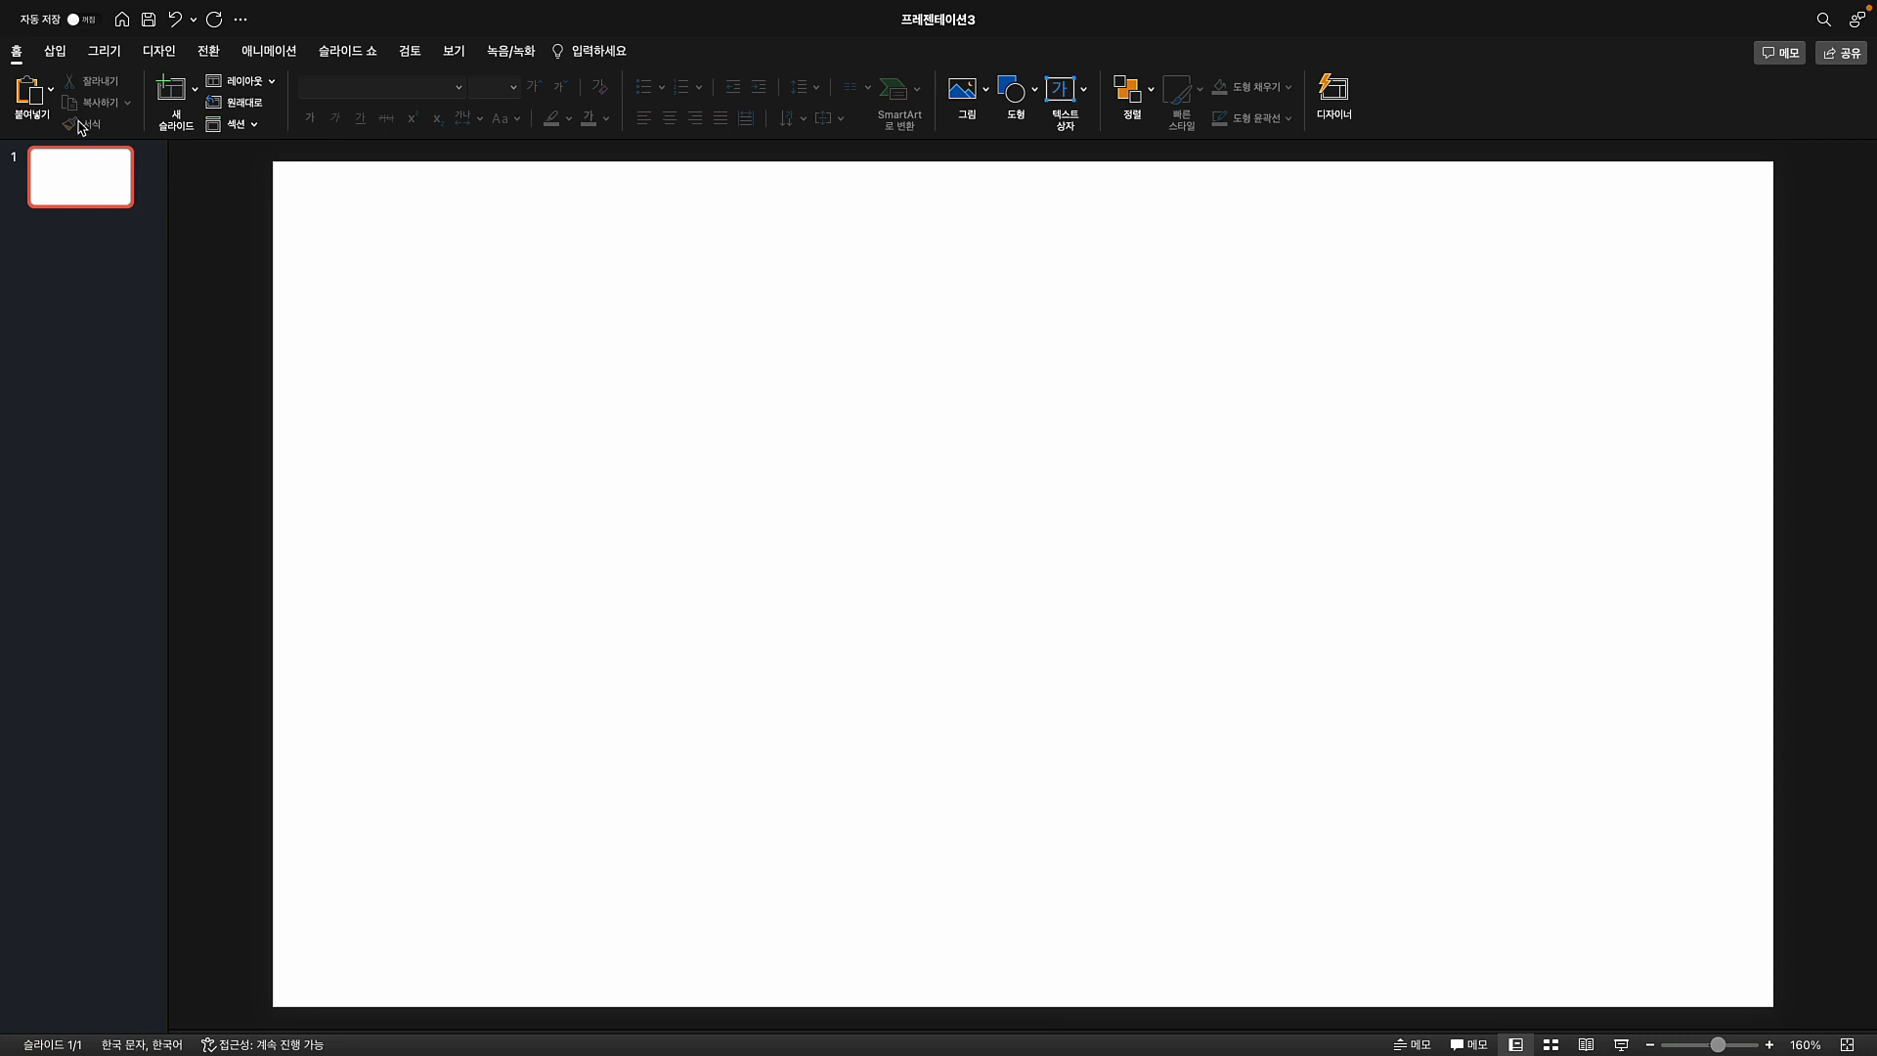
- Insert a table with 10 columns and 1 row on the blank slide
left_click(55, 51)
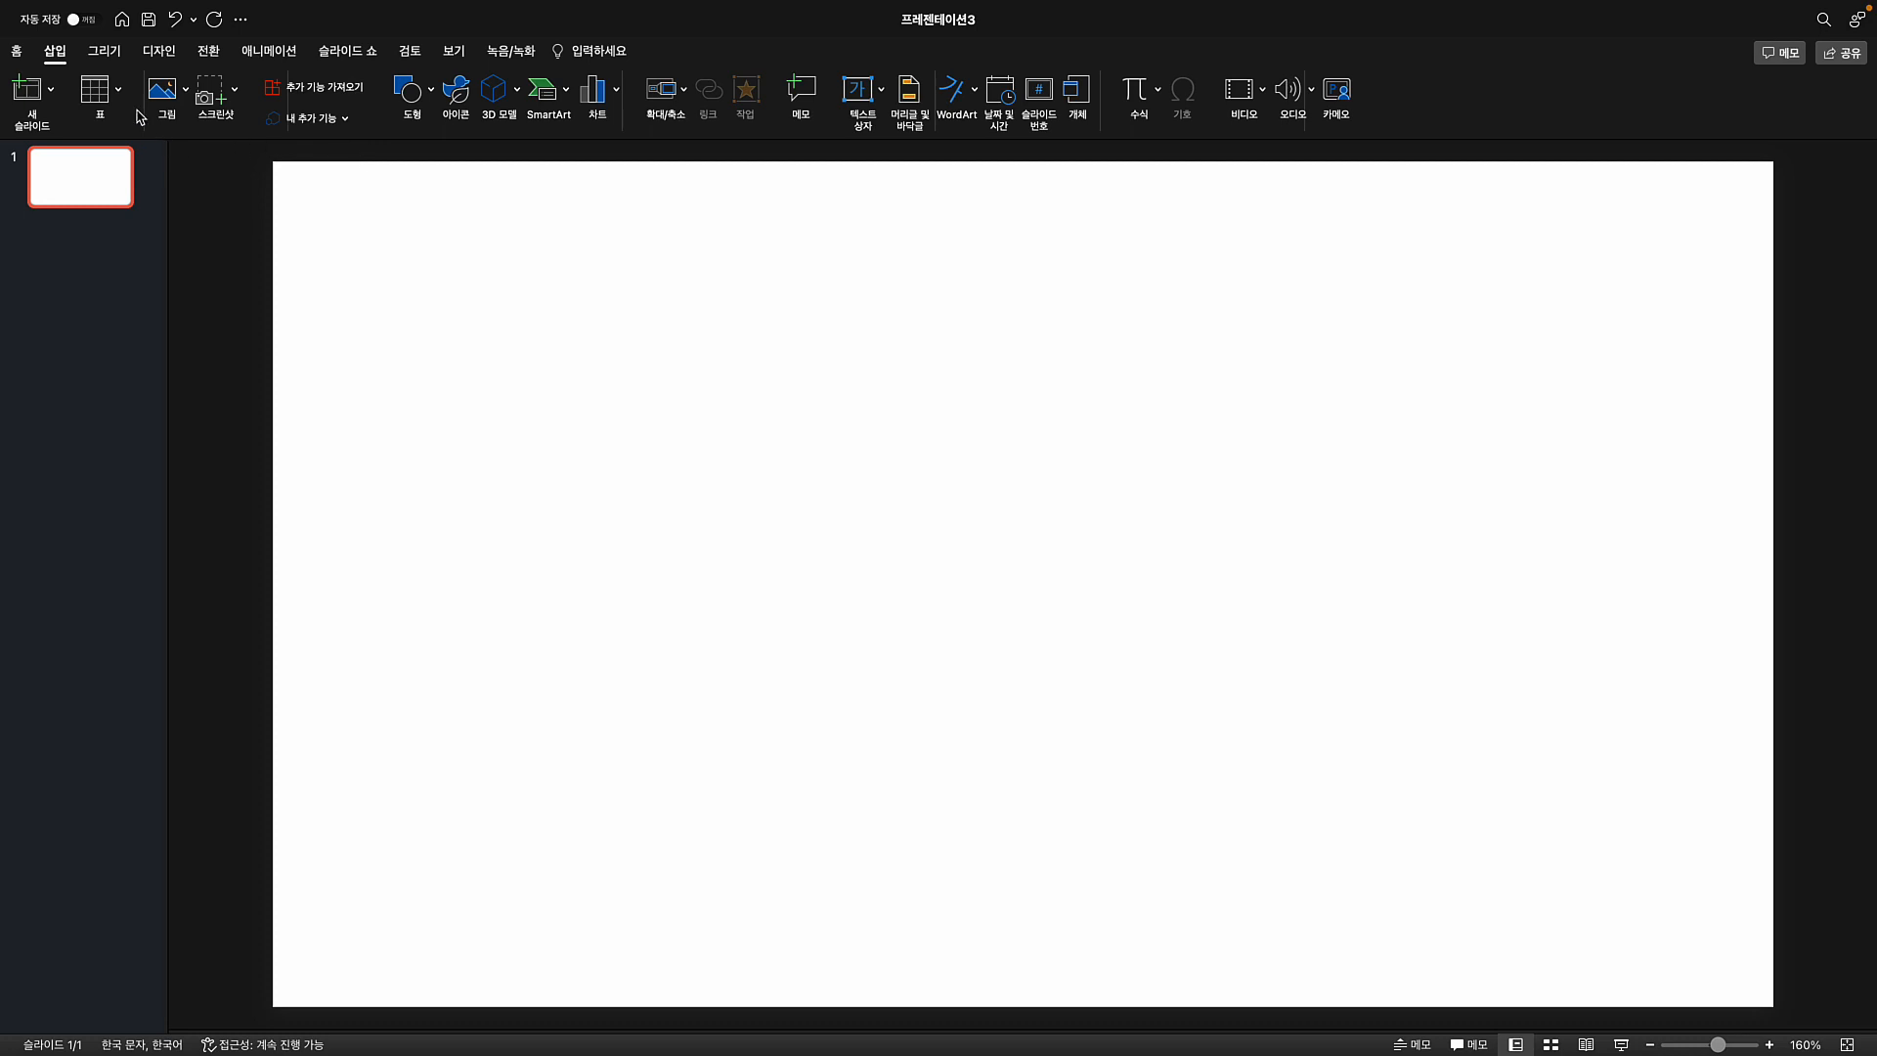
left_click(102, 93)
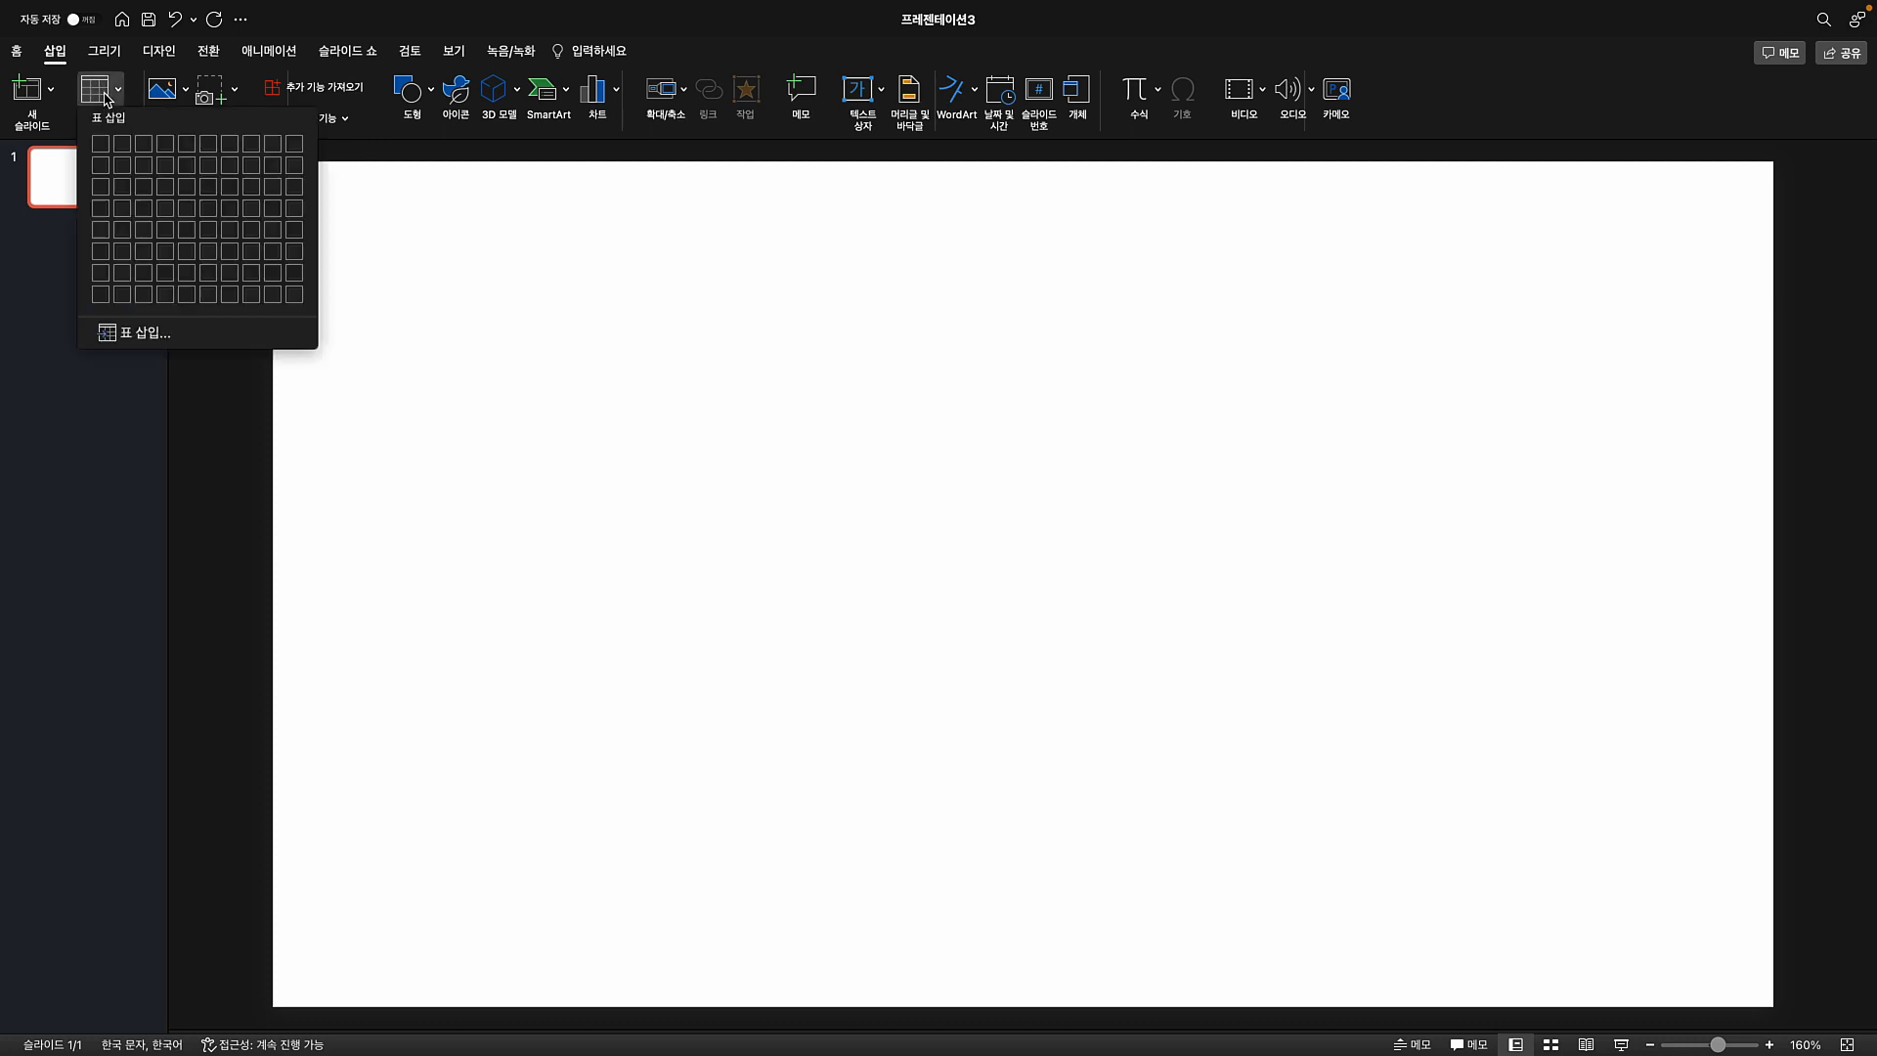
left_click(144, 332)
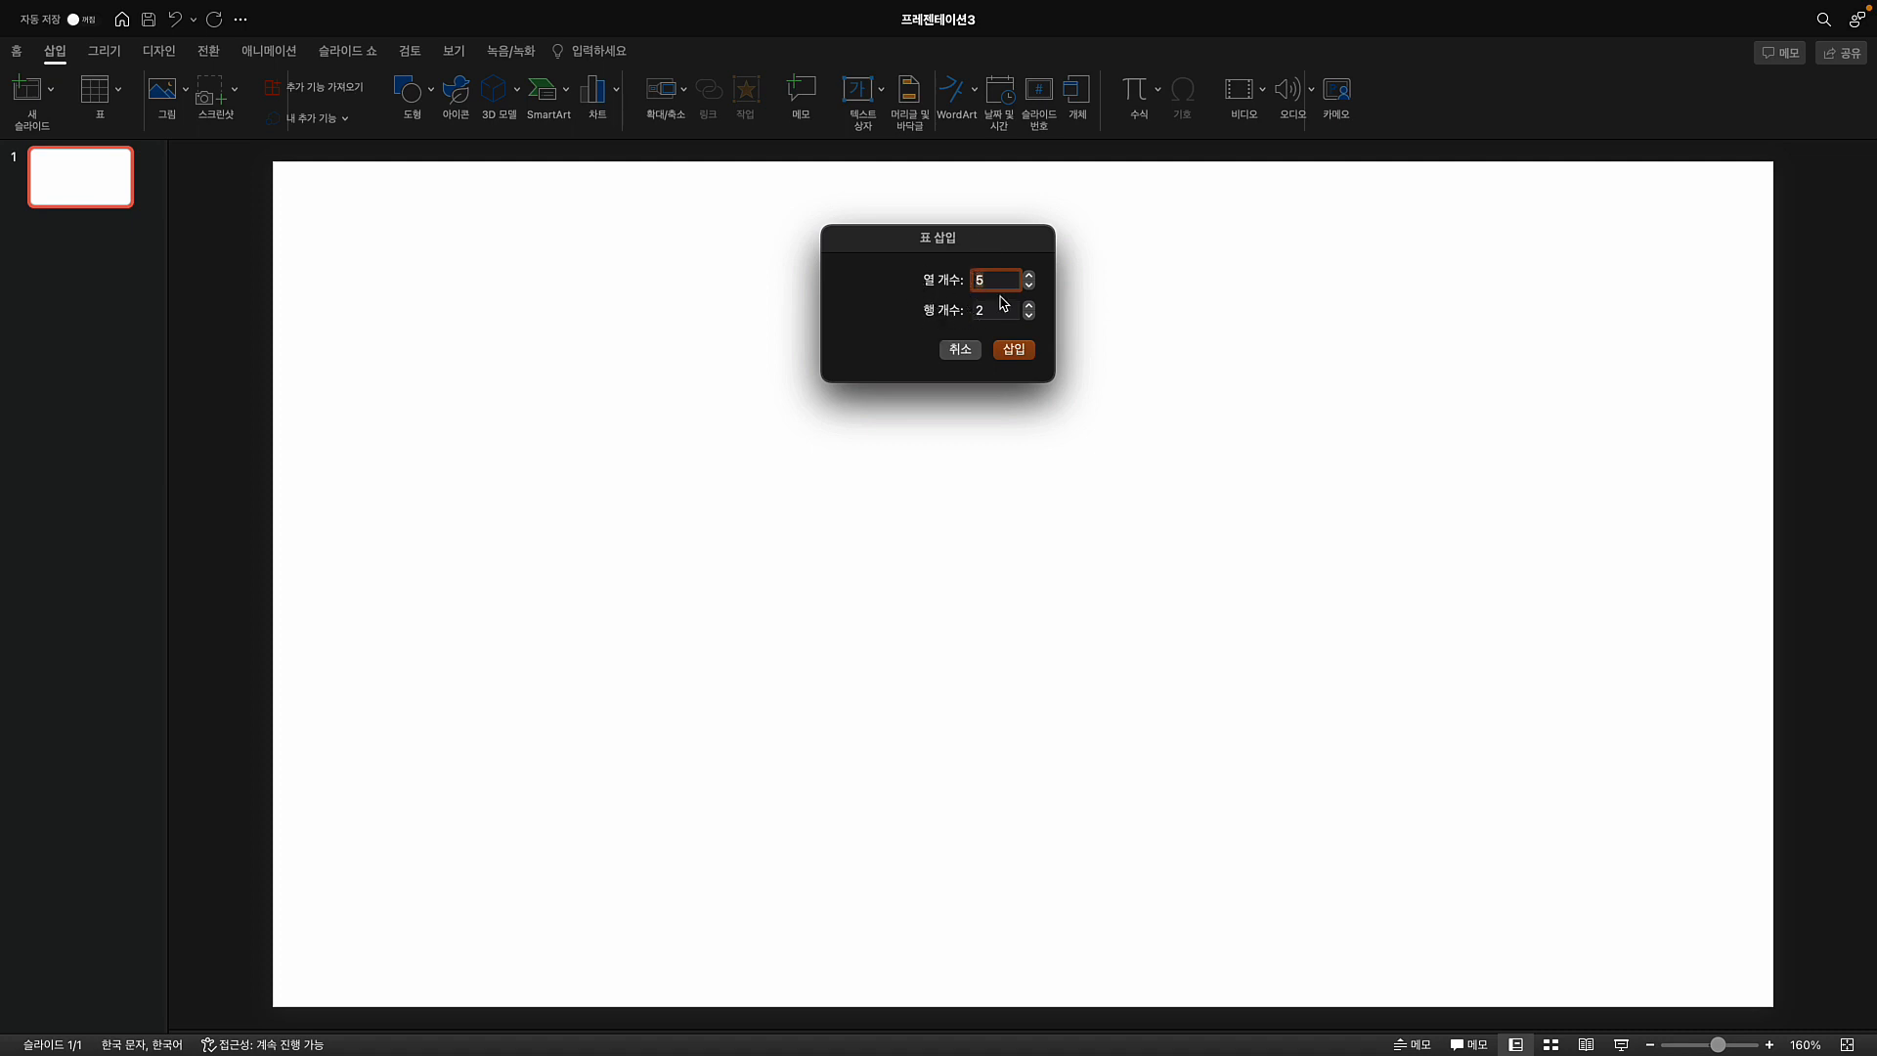
left_click(1006, 311)
key("BackSpace")
type("1")
left_click(996, 281)
type("10")
left_click(1014, 349)
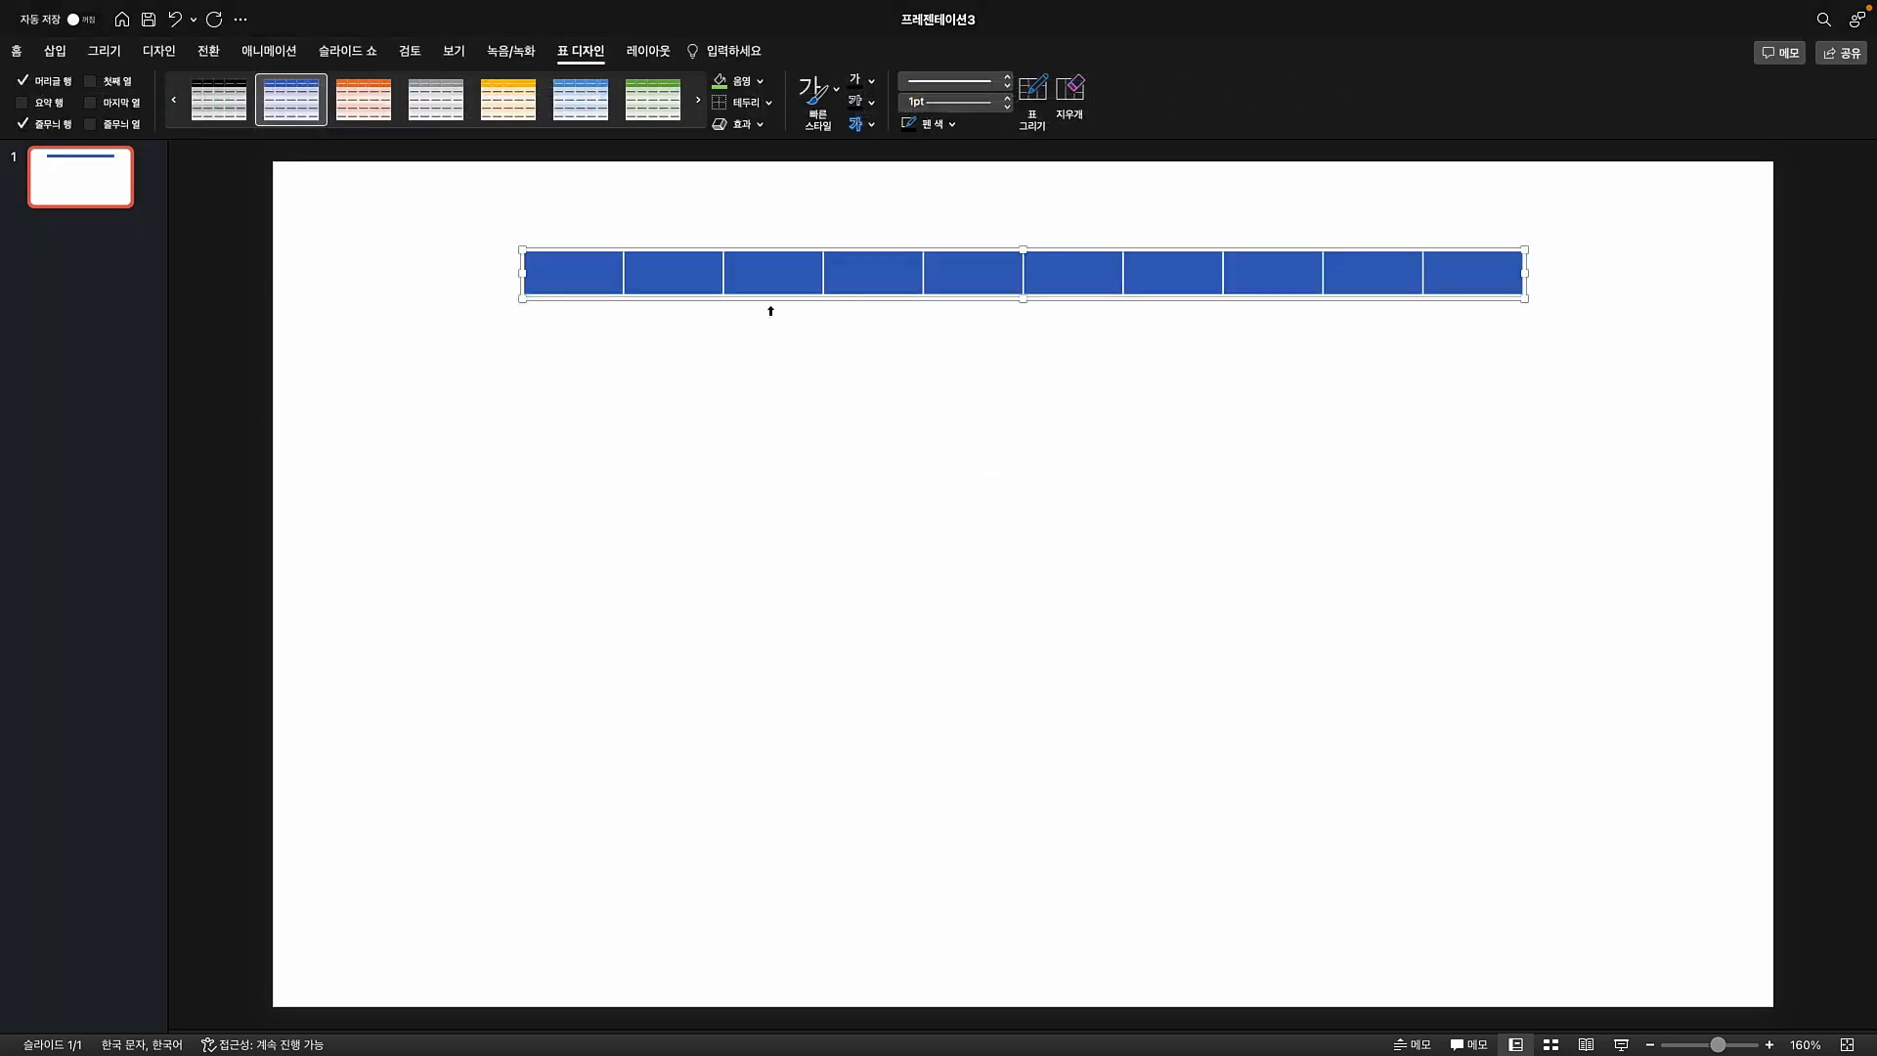
- Move the table slightly down and left, and widen it at both ends to span most of the slide
left_click(788, 342)
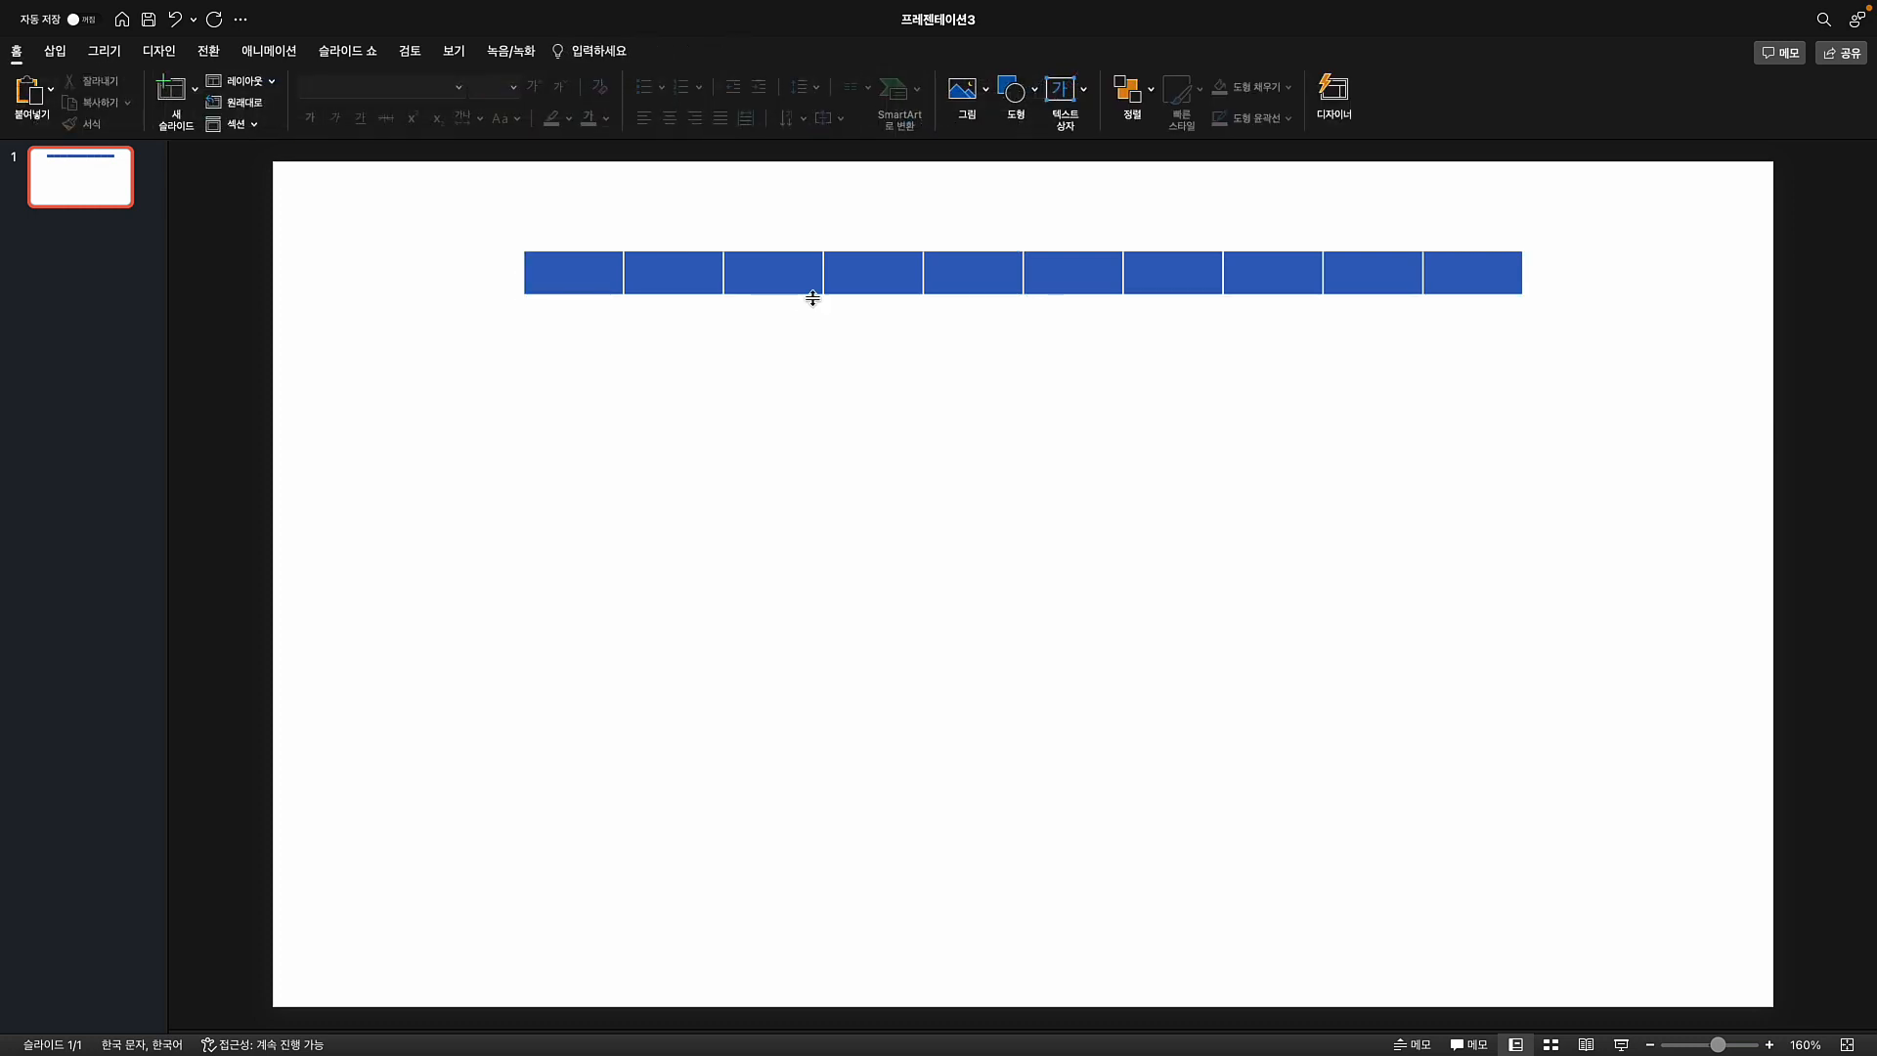
left_click(813, 299)
left_click_drag(813, 299, 737, 341)
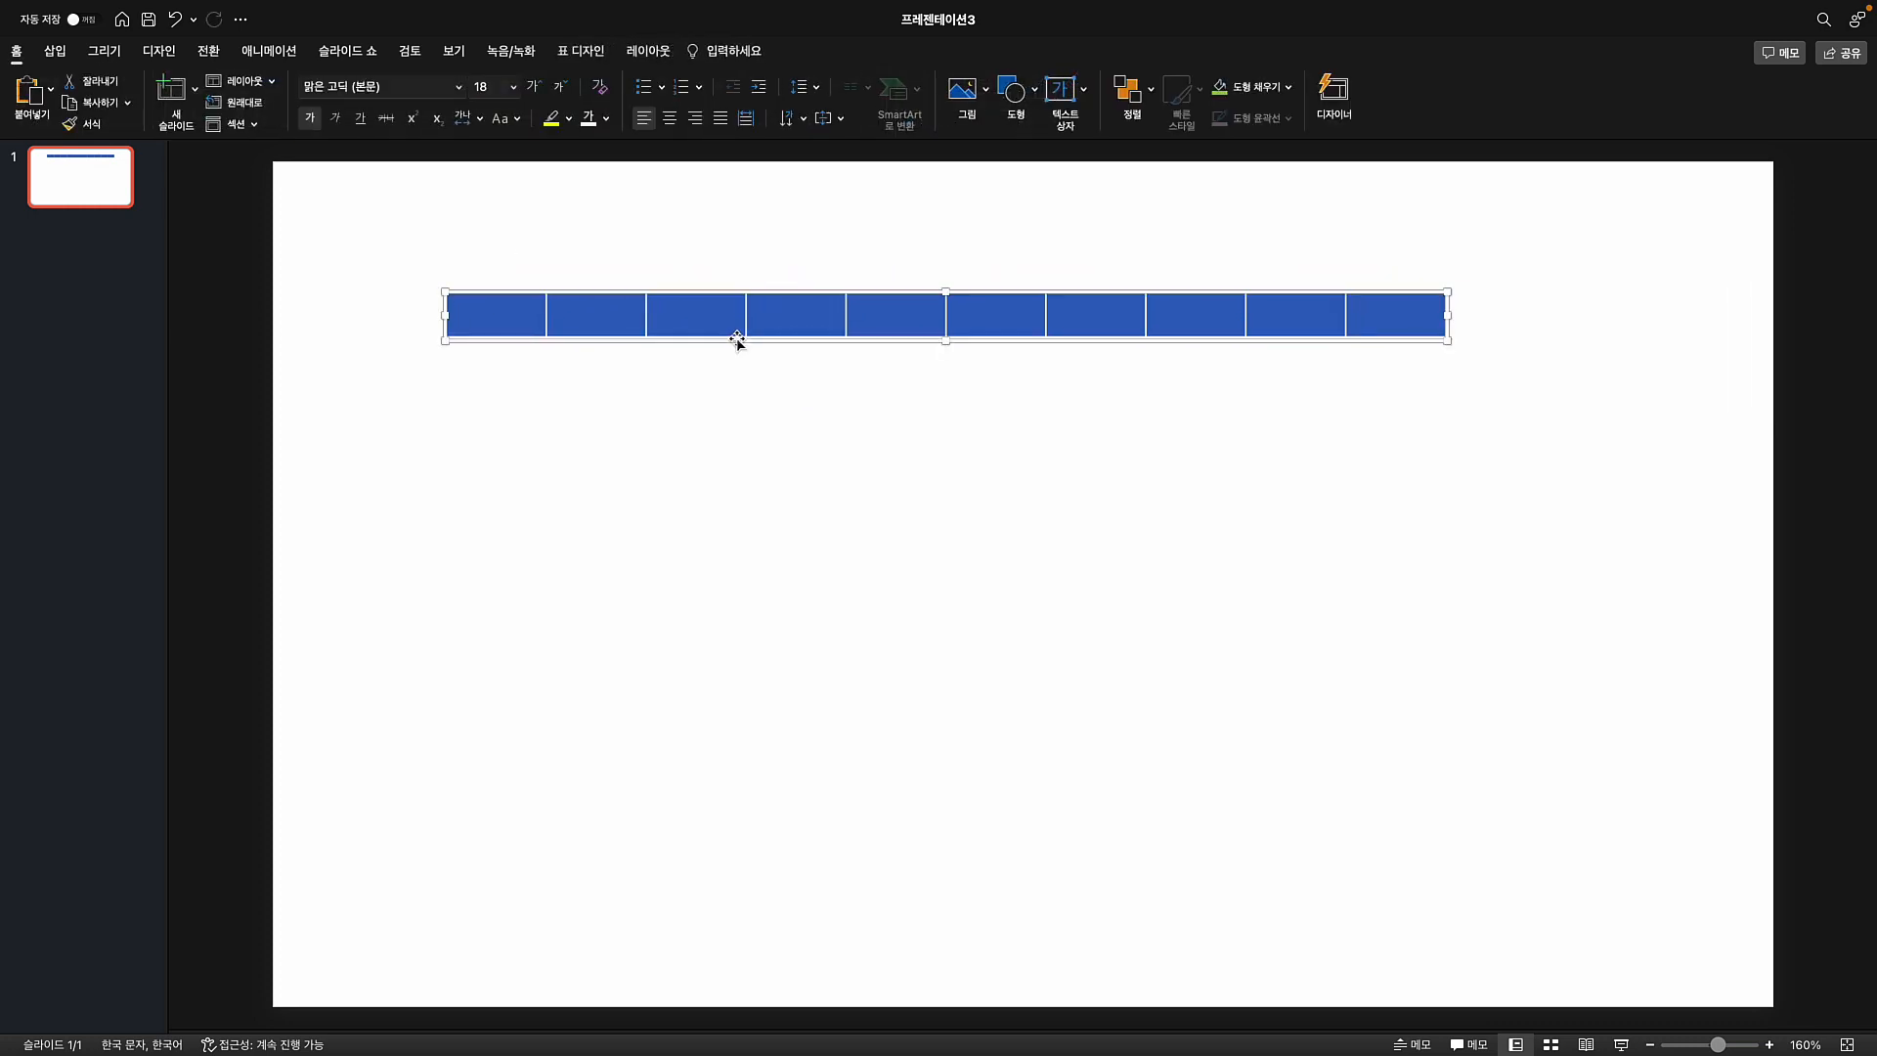
left_click_drag(1444, 316, 1661, 315)
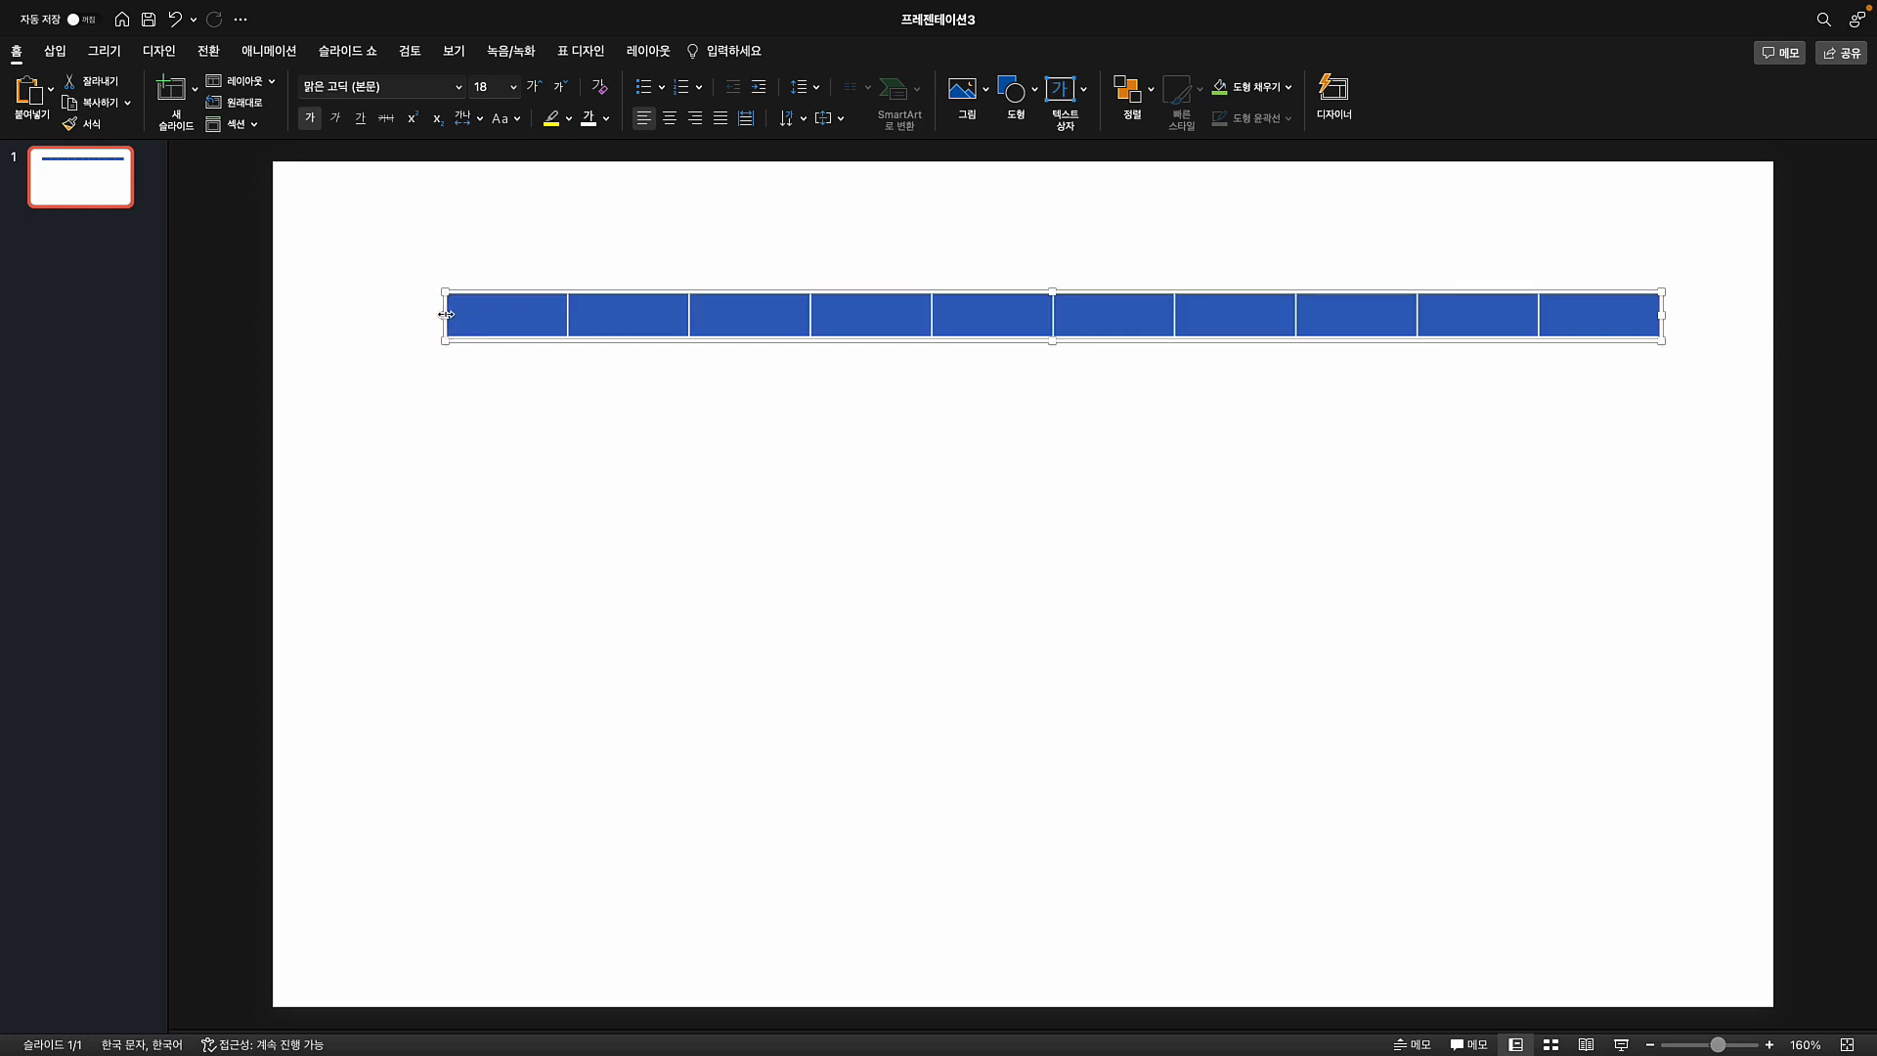
left_click_drag(445, 315, 398, 320)
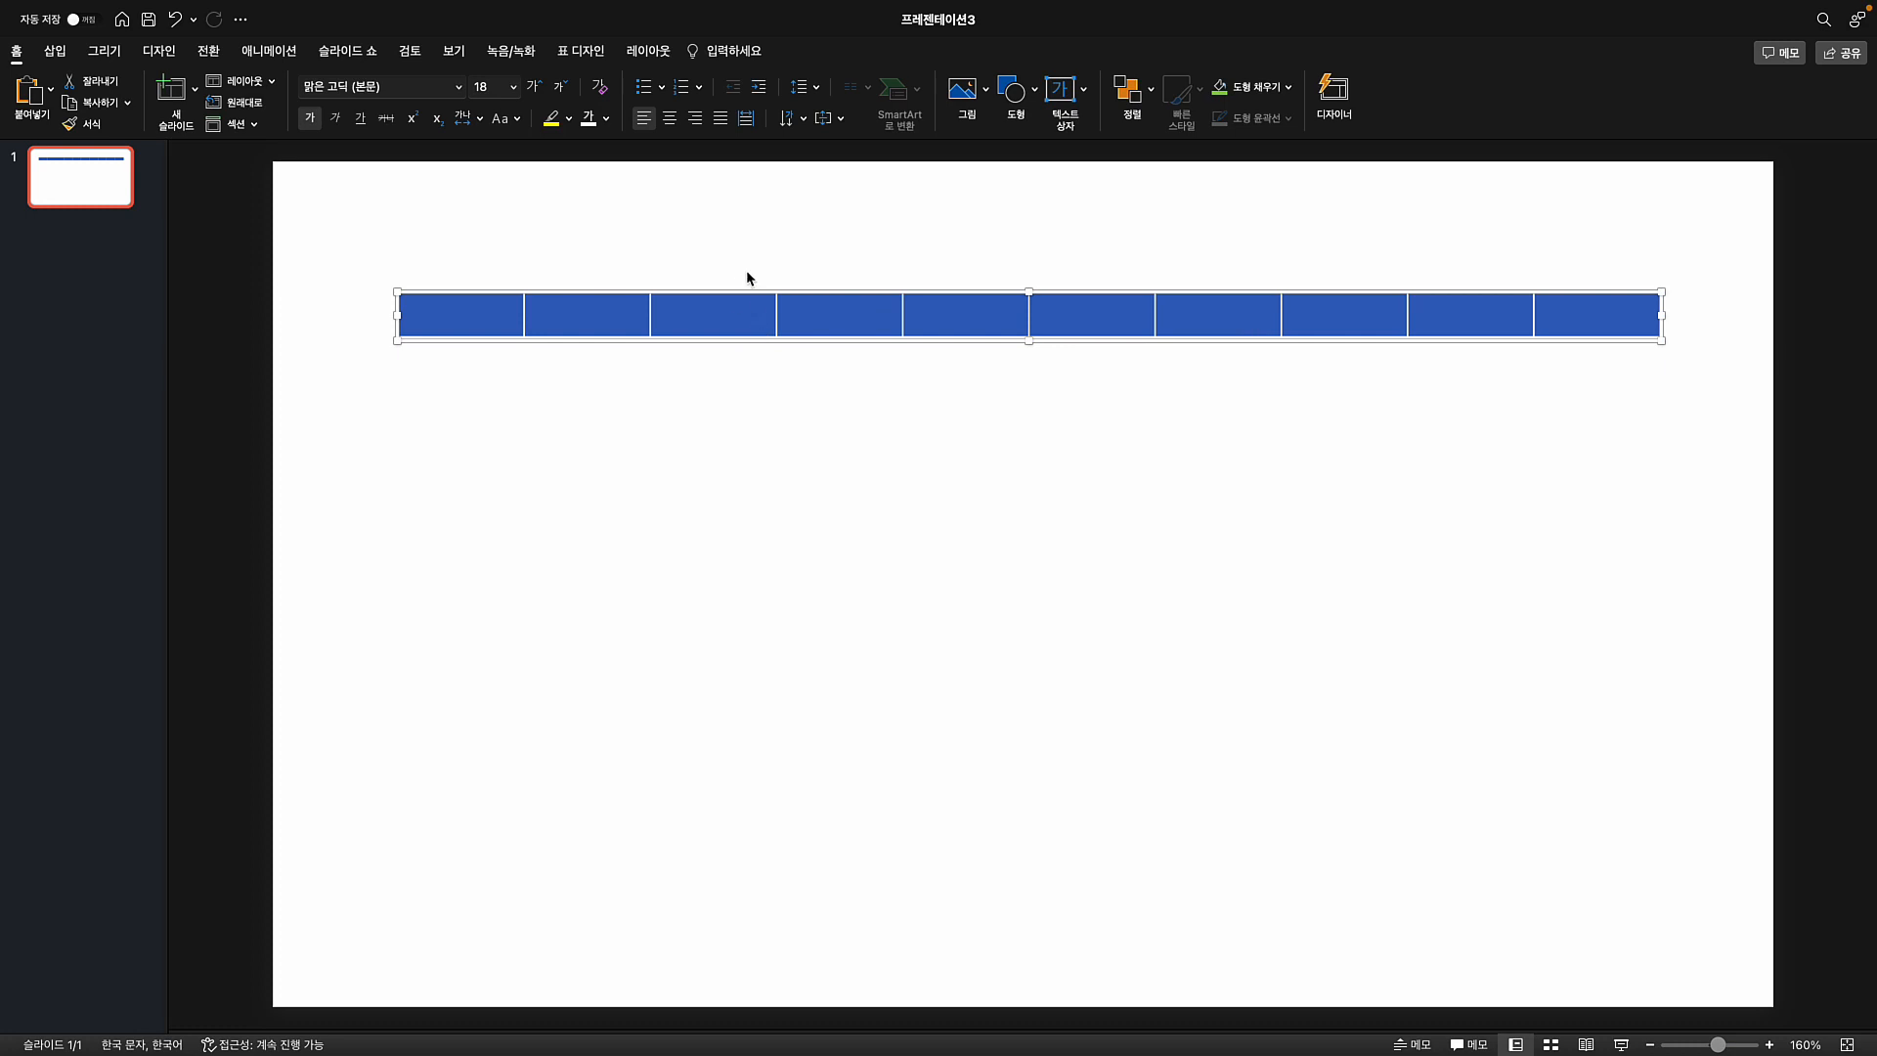
- Remove the table's cell shading and apply all borders to it
left_click(581, 51)
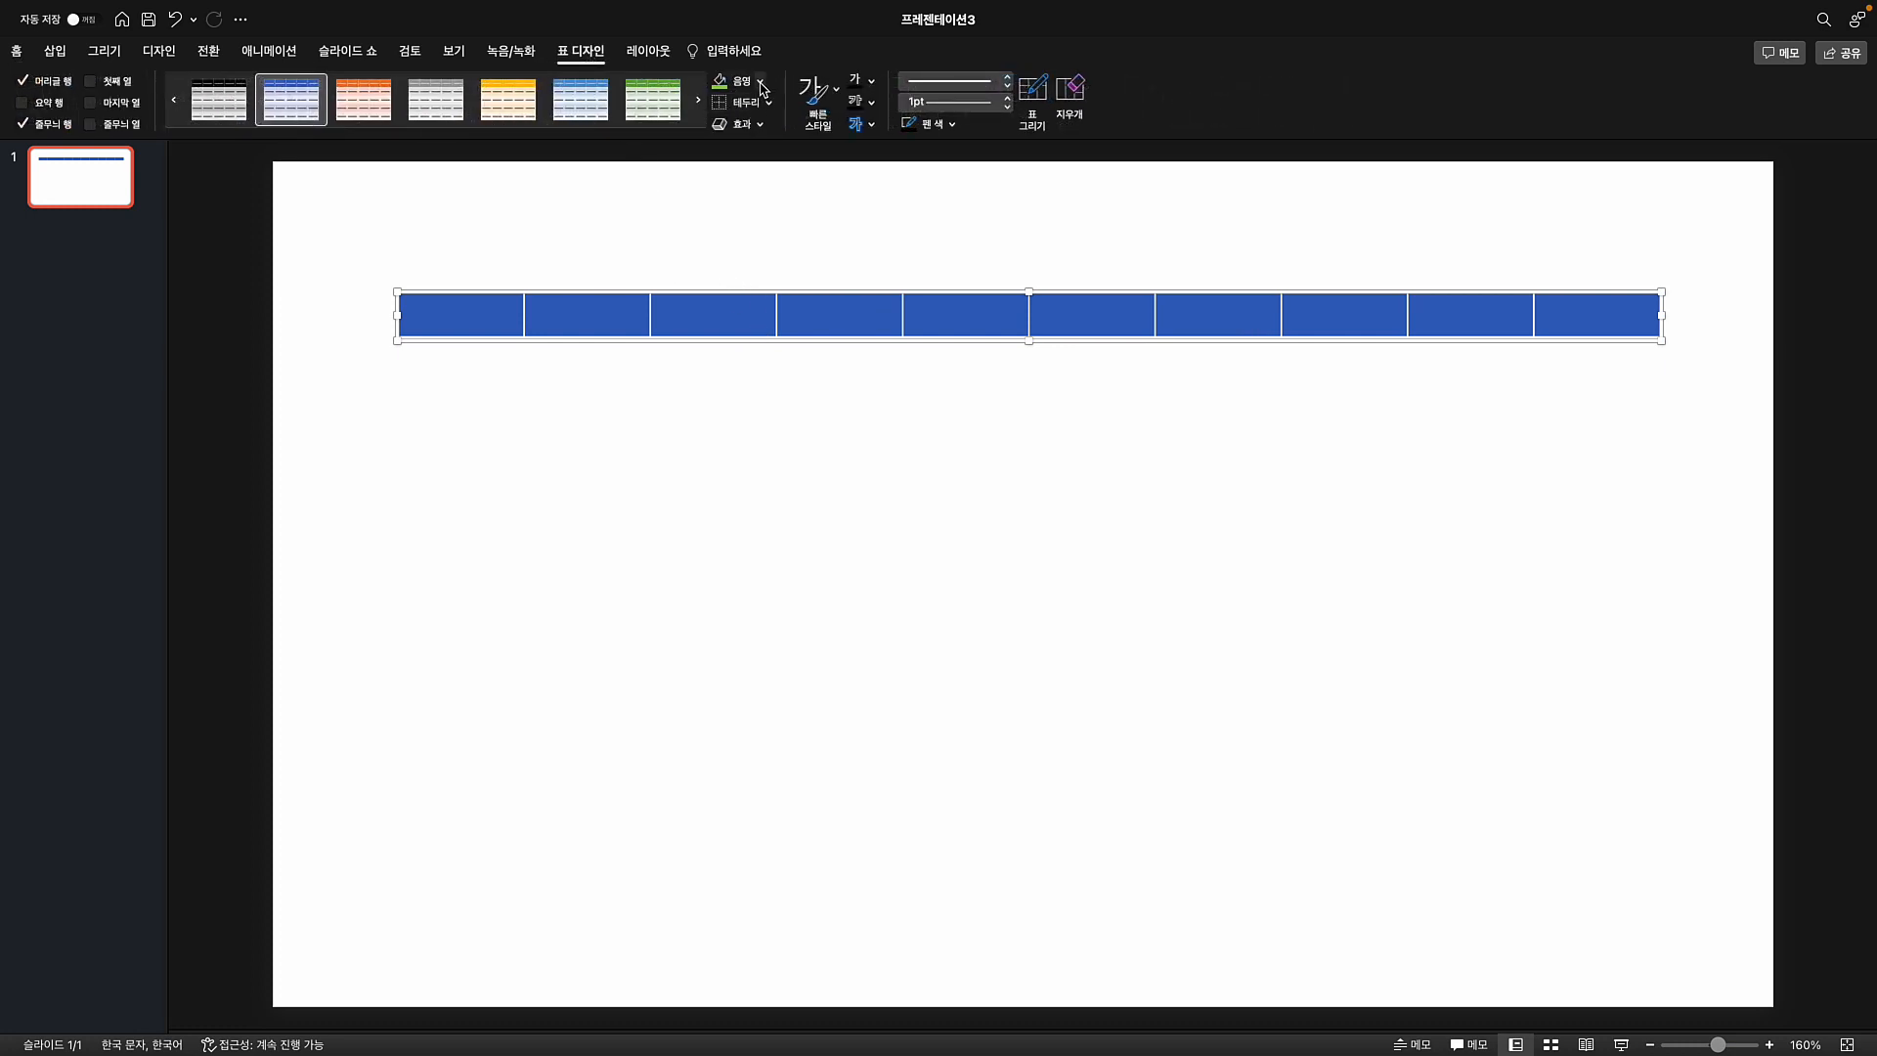
left_click(762, 86)
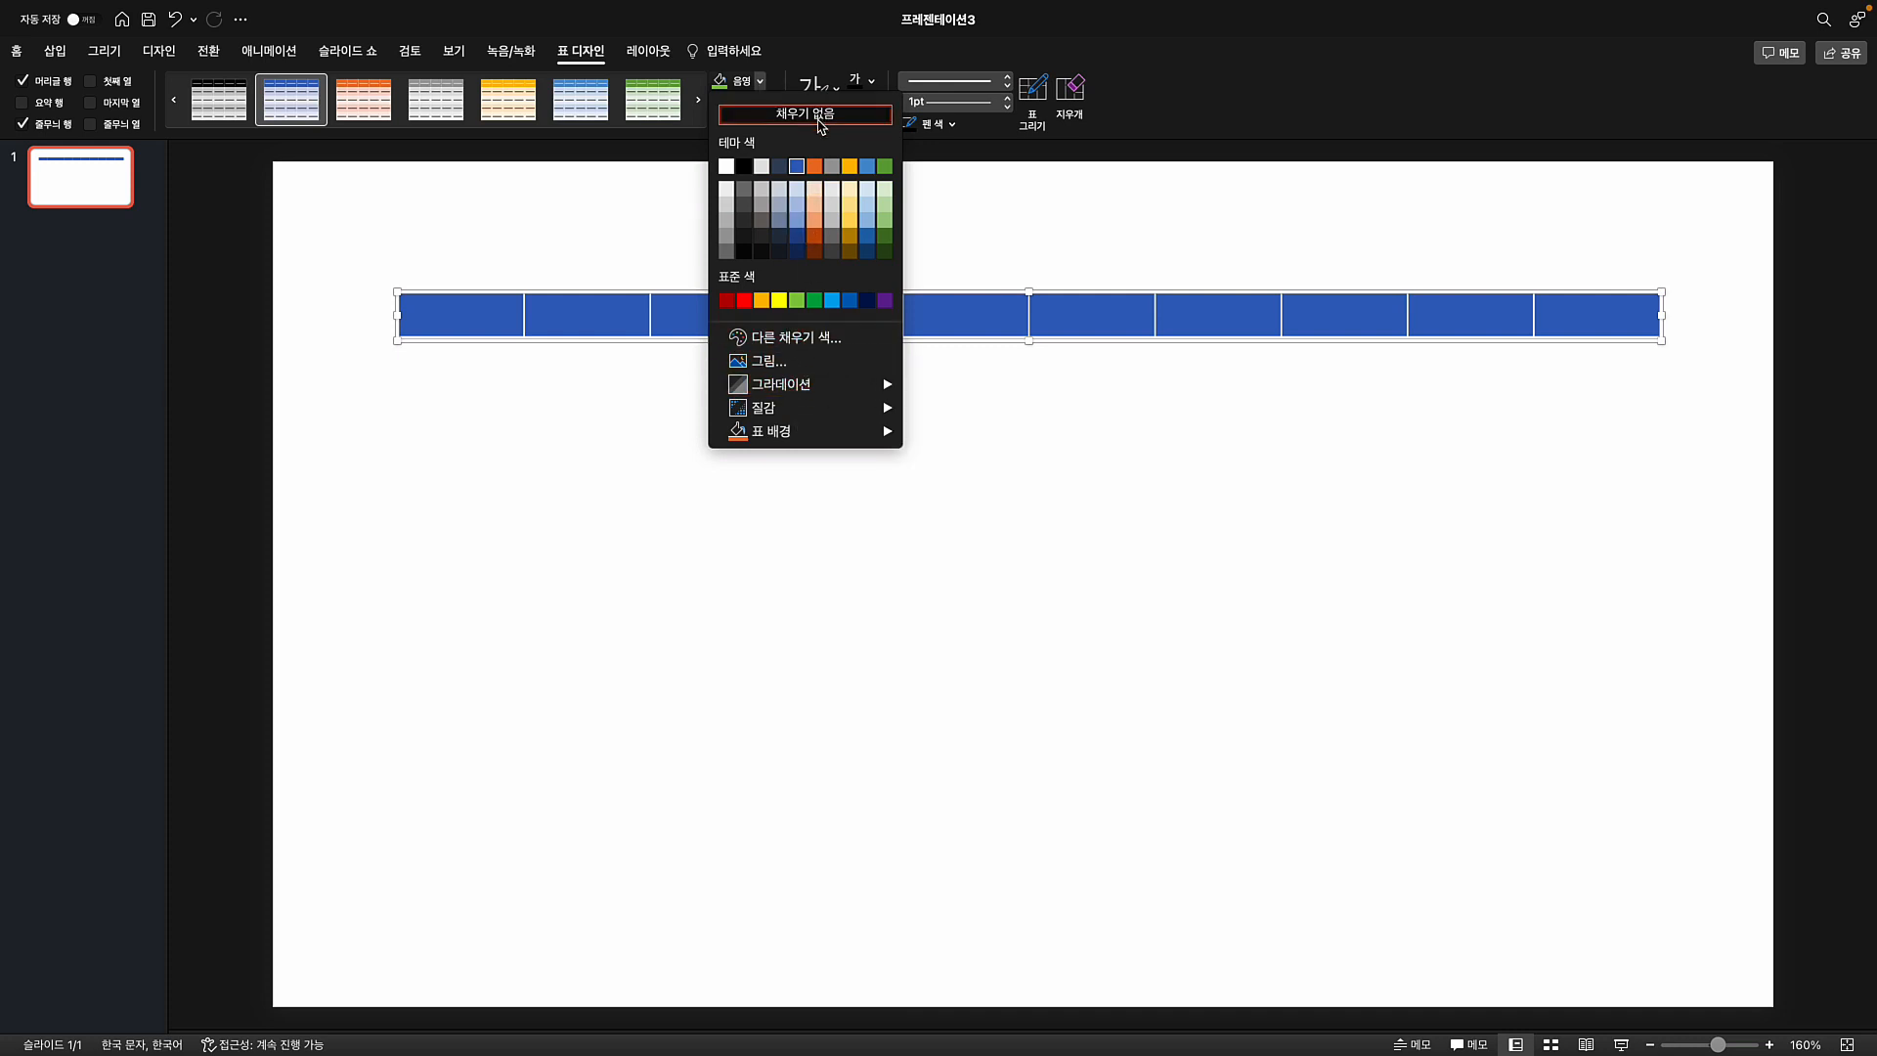
left_click(821, 114)
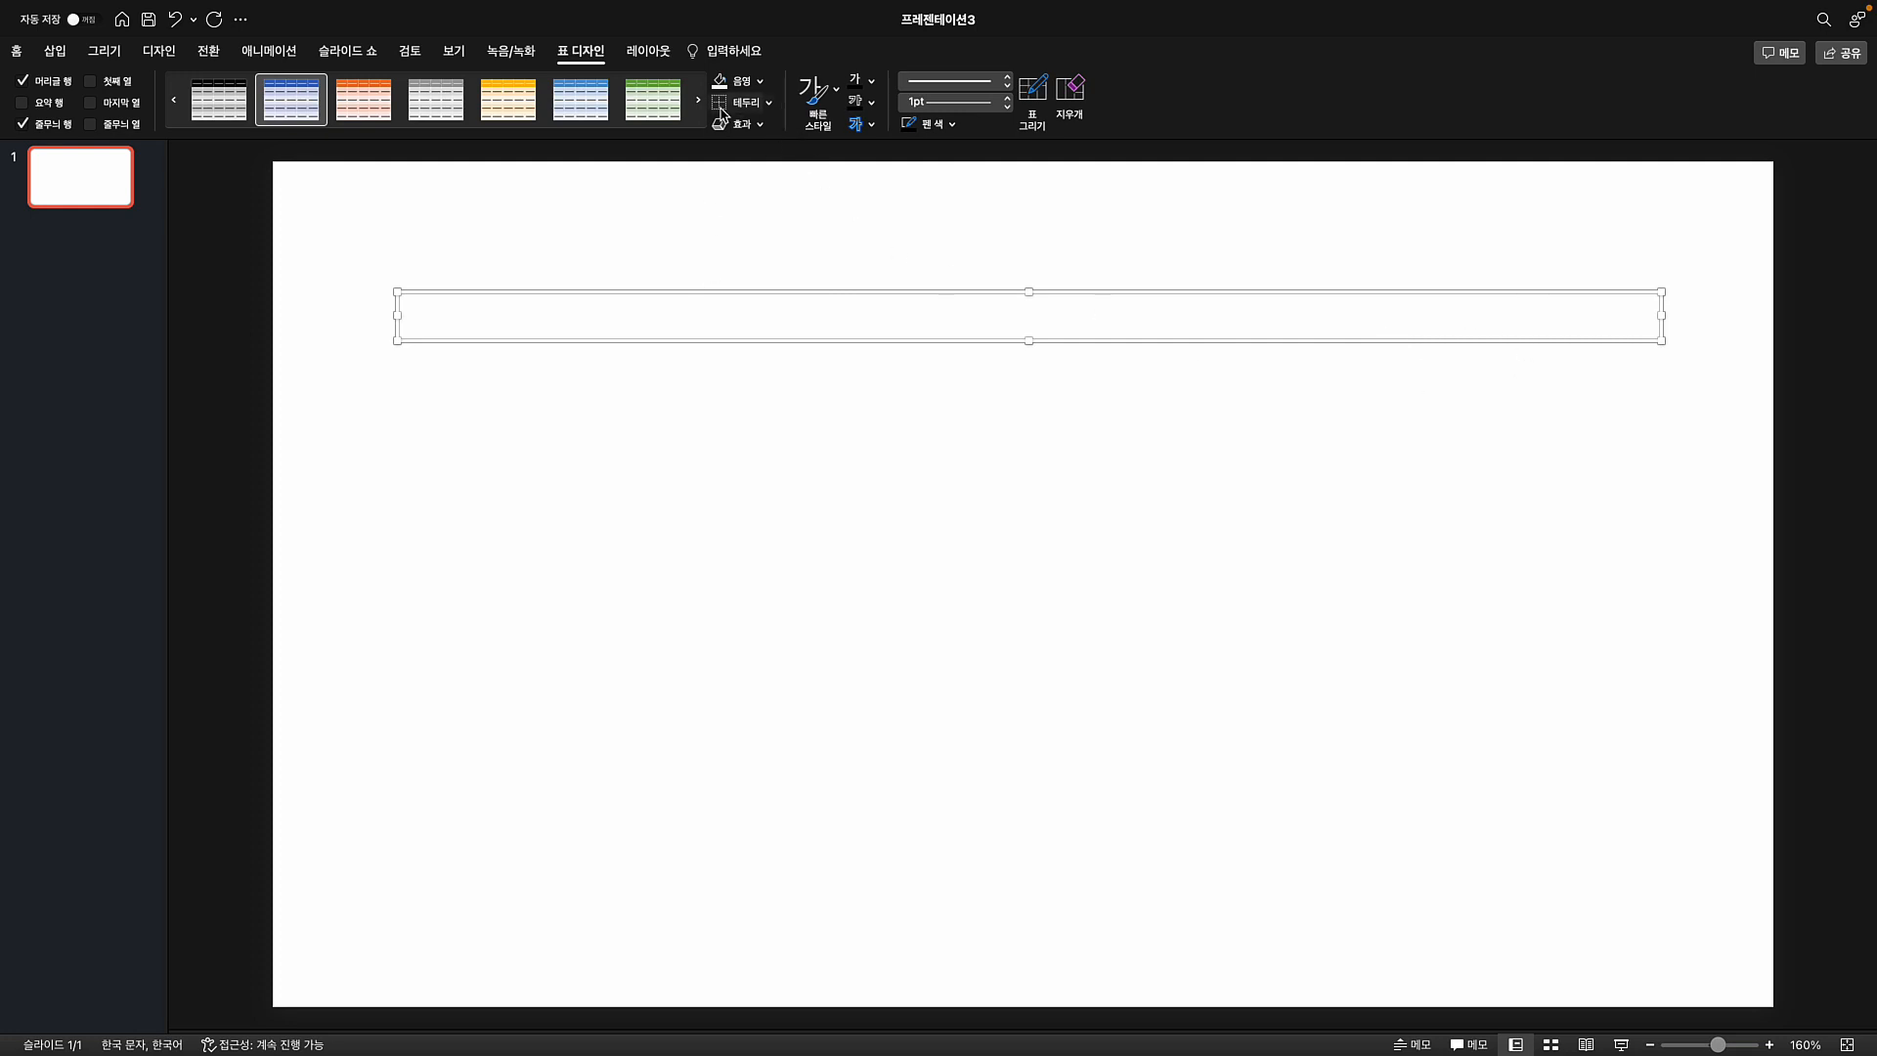
left_click(771, 105)
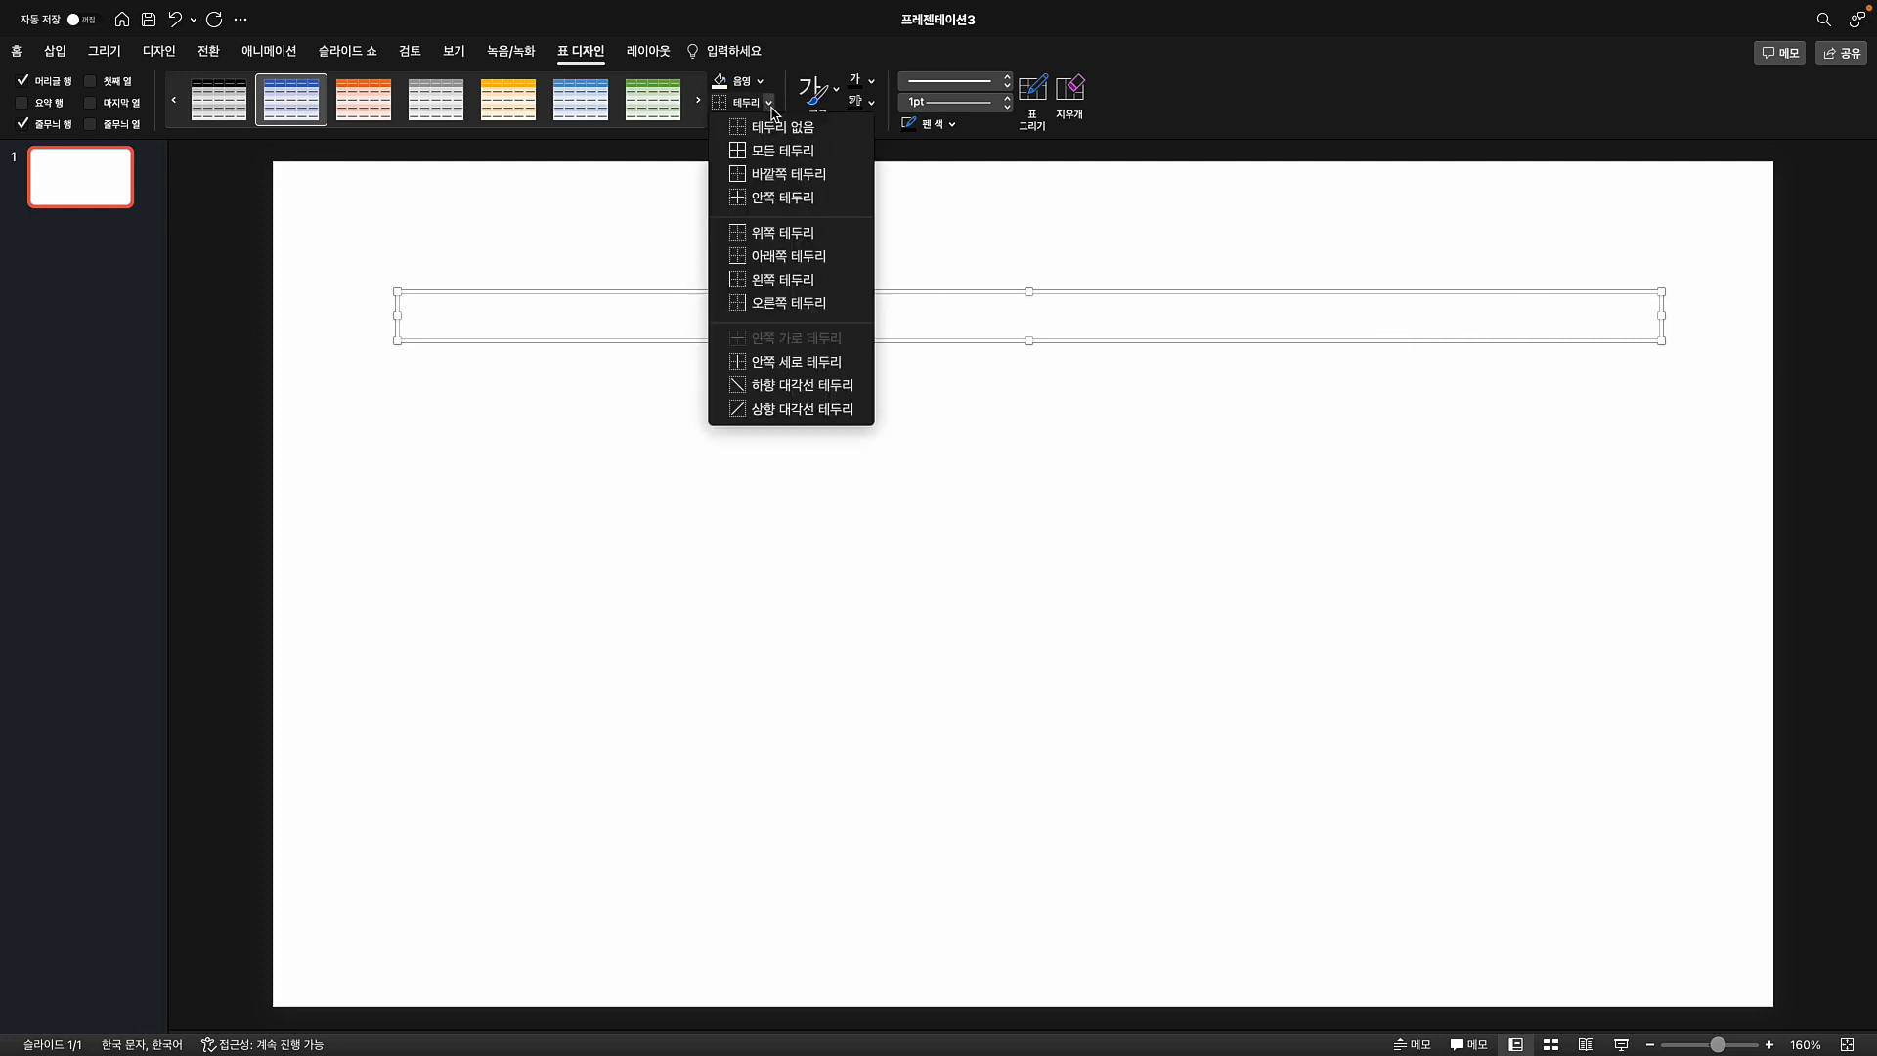
left_click(782, 150)
left_click(872, 475)
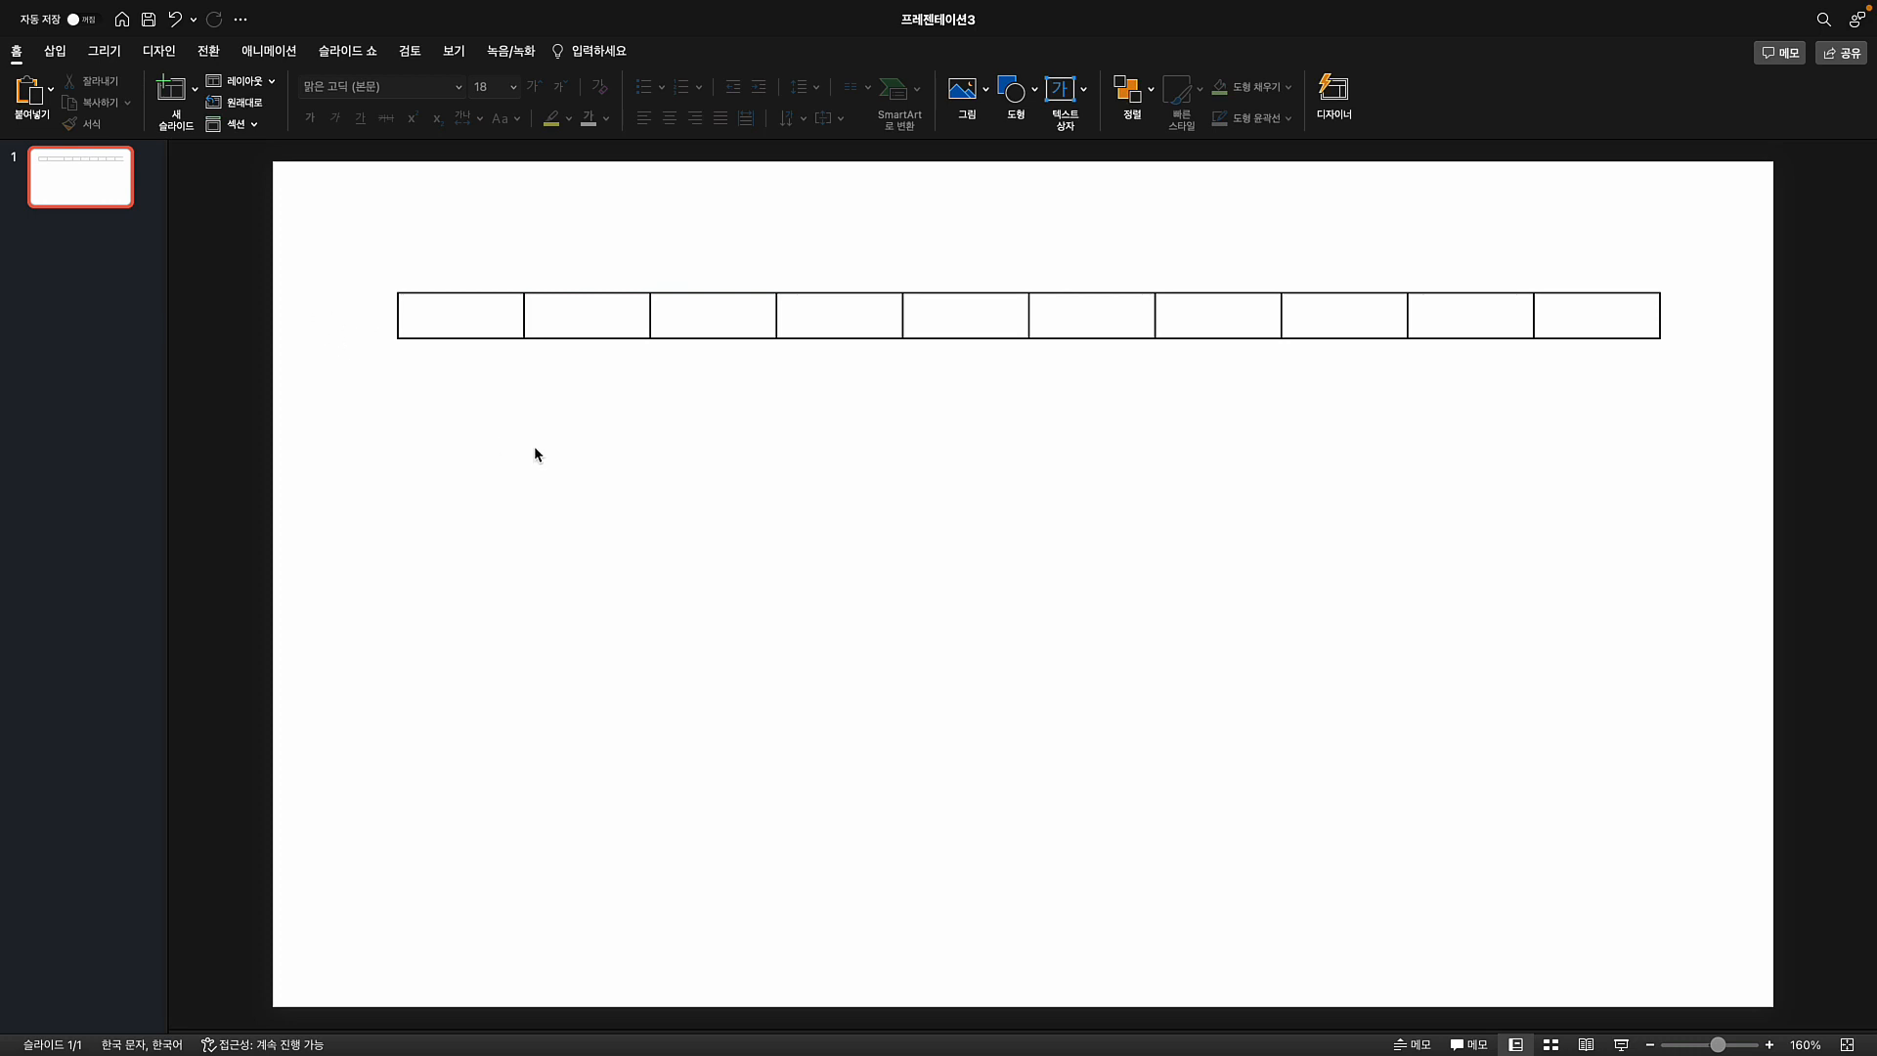
- Add a text box containing "1" and place it just left of the table row
left_click(55, 52)
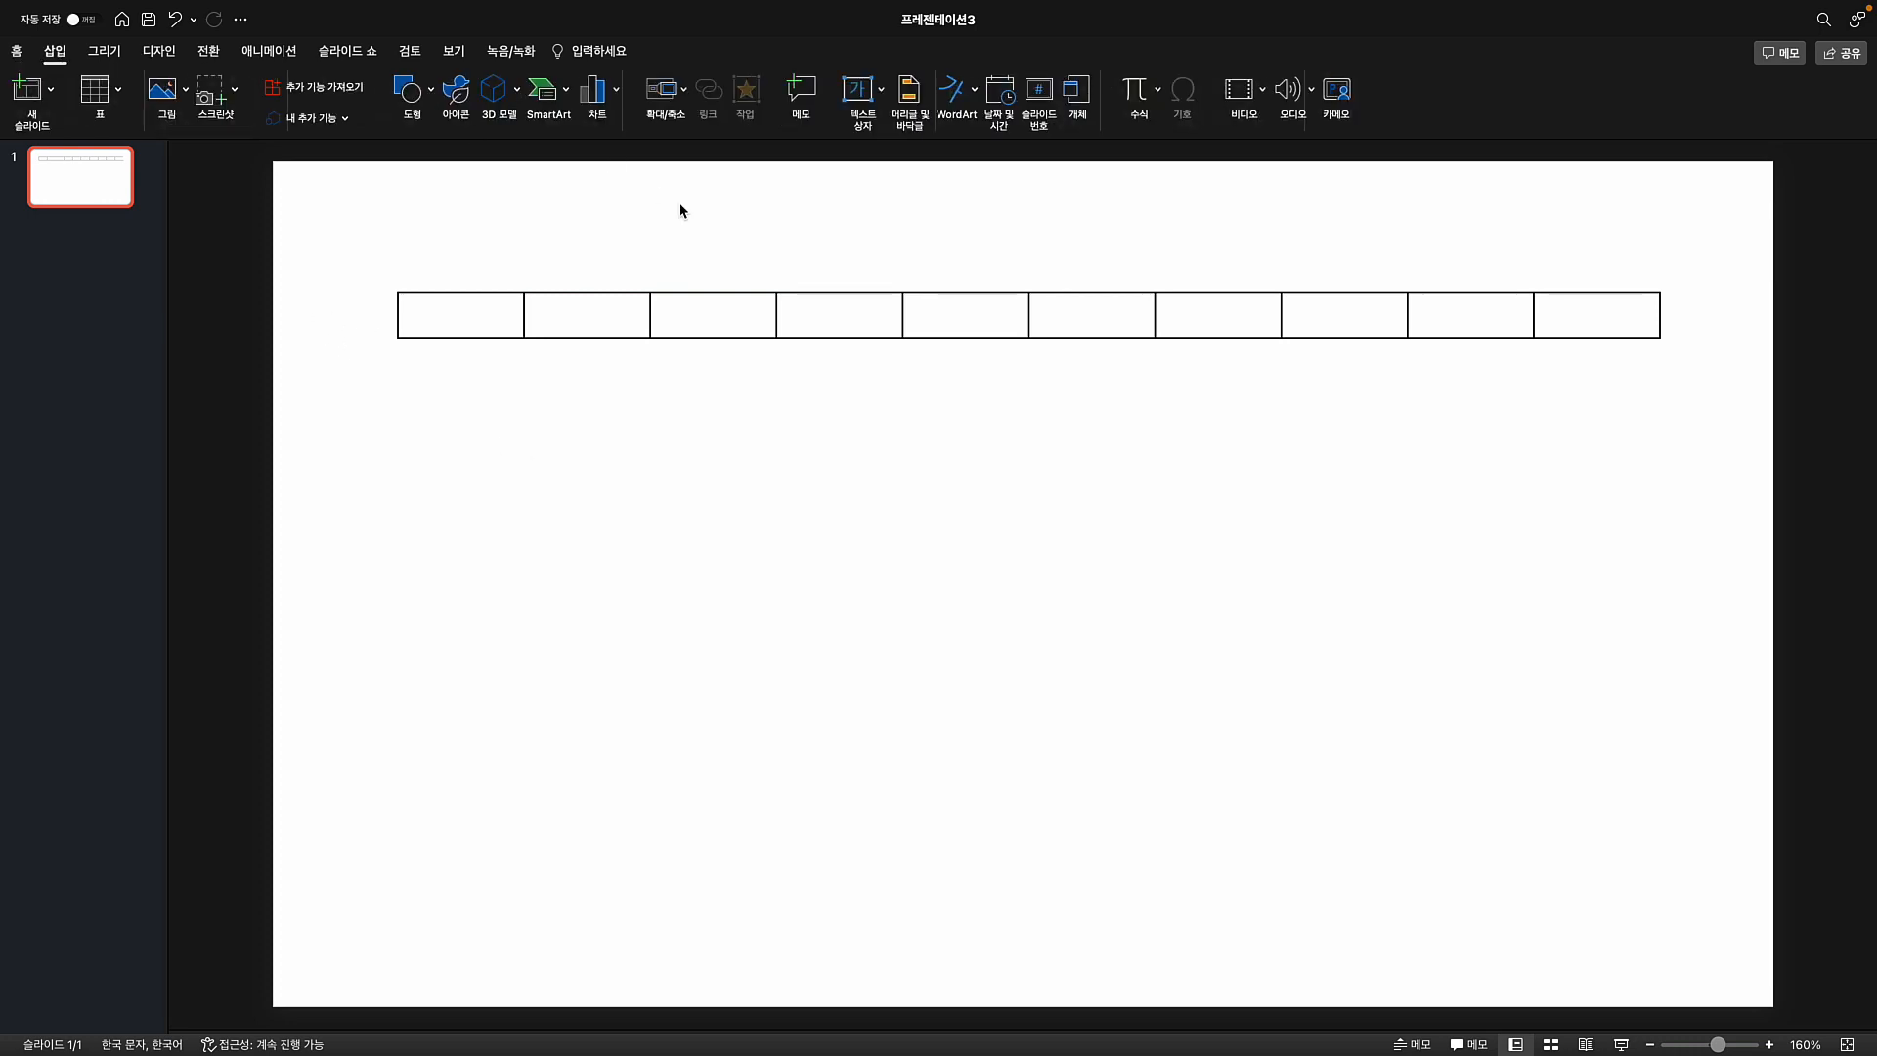
left_click(864, 106)
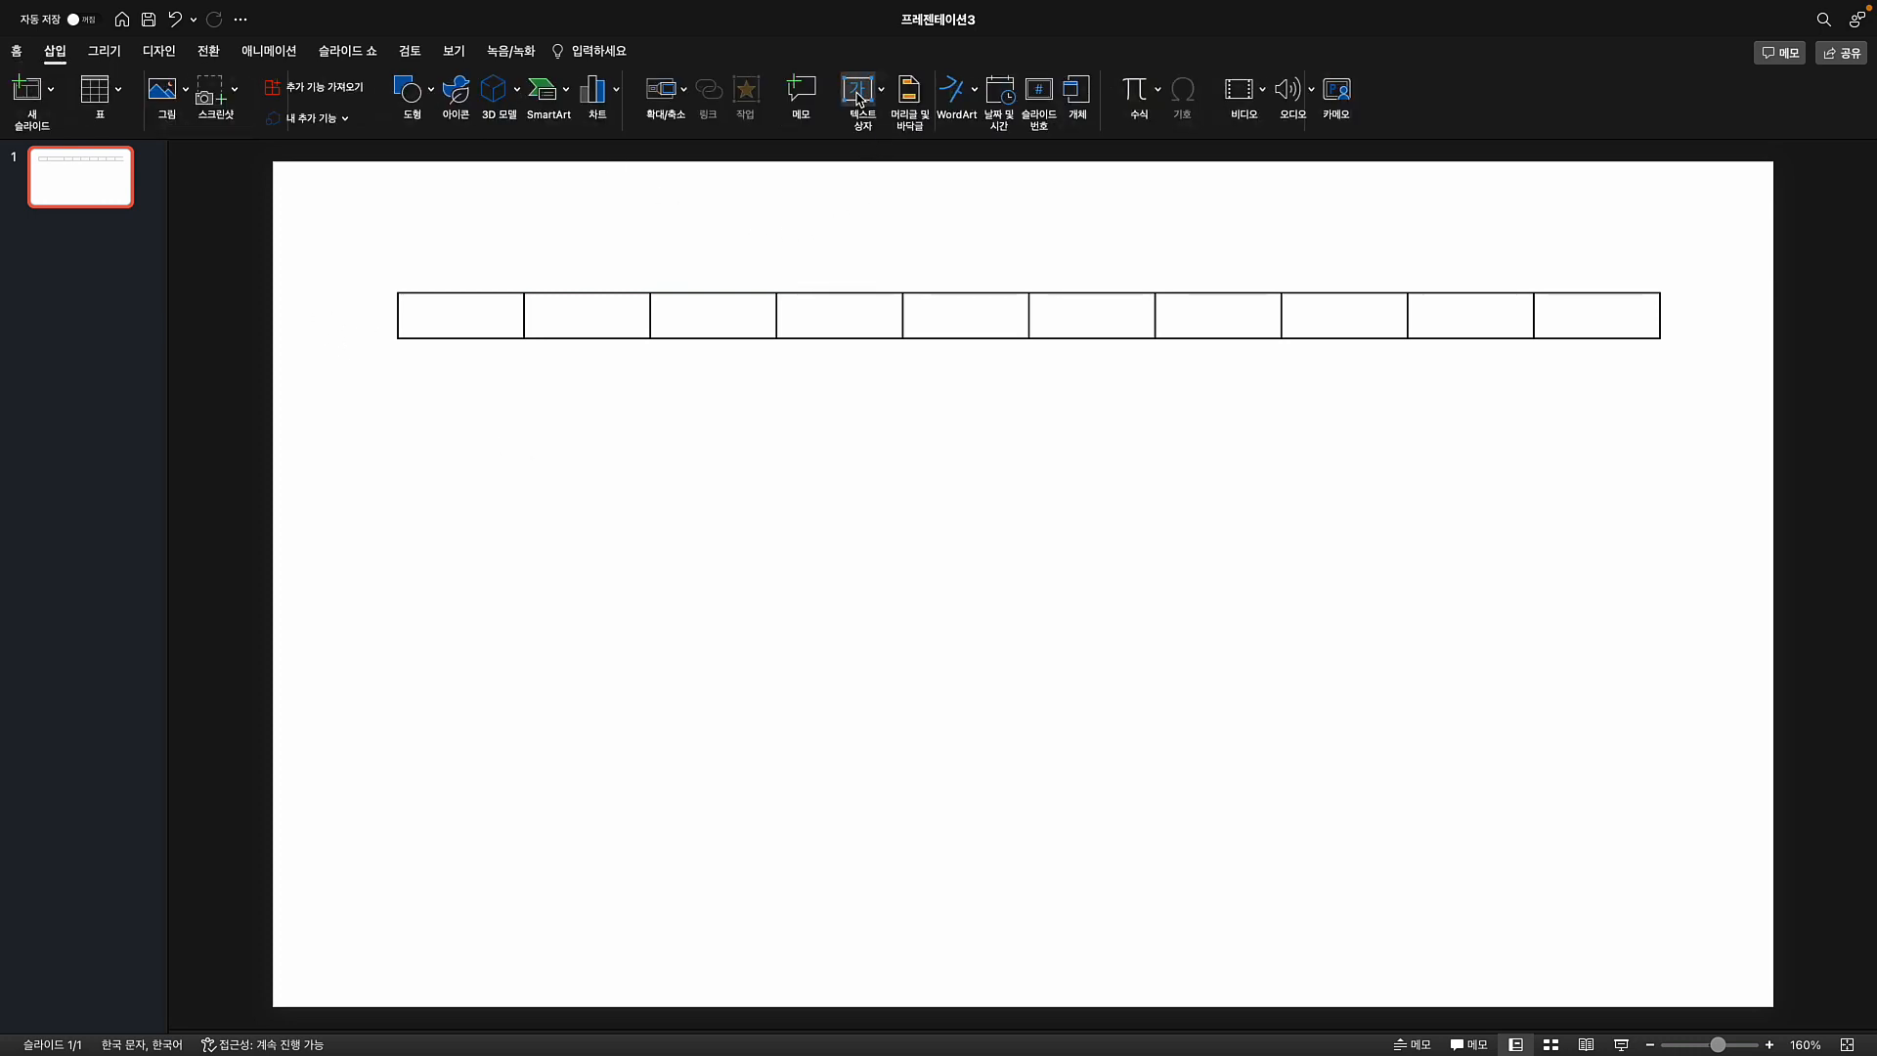
left_click(672, 476)
type("1")
left_click(702, 540)
left_click_drag(698, 519, 369, 337)
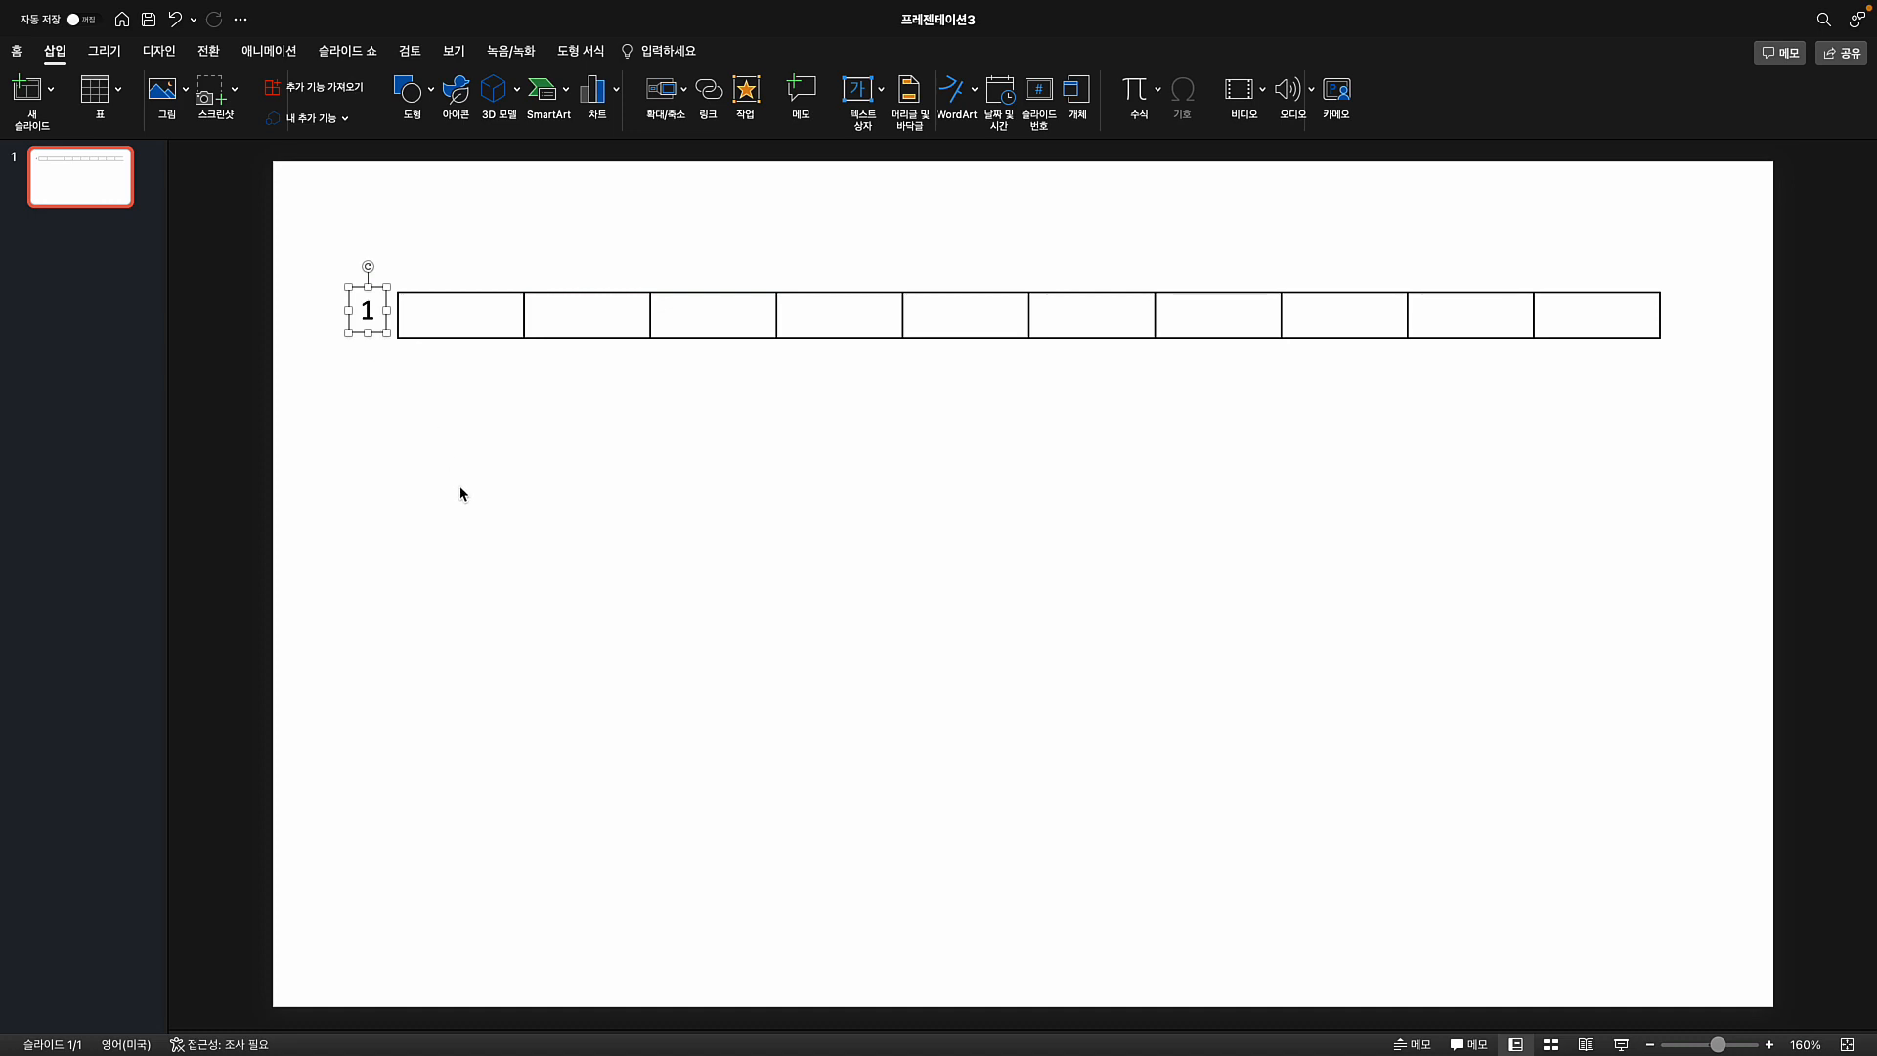
- Duplicate the "1" label to the right end of the table and change its text to "30"
key("super+d")
left_click(440, 445)
left_click_drag(398, 343, 1683, 325)
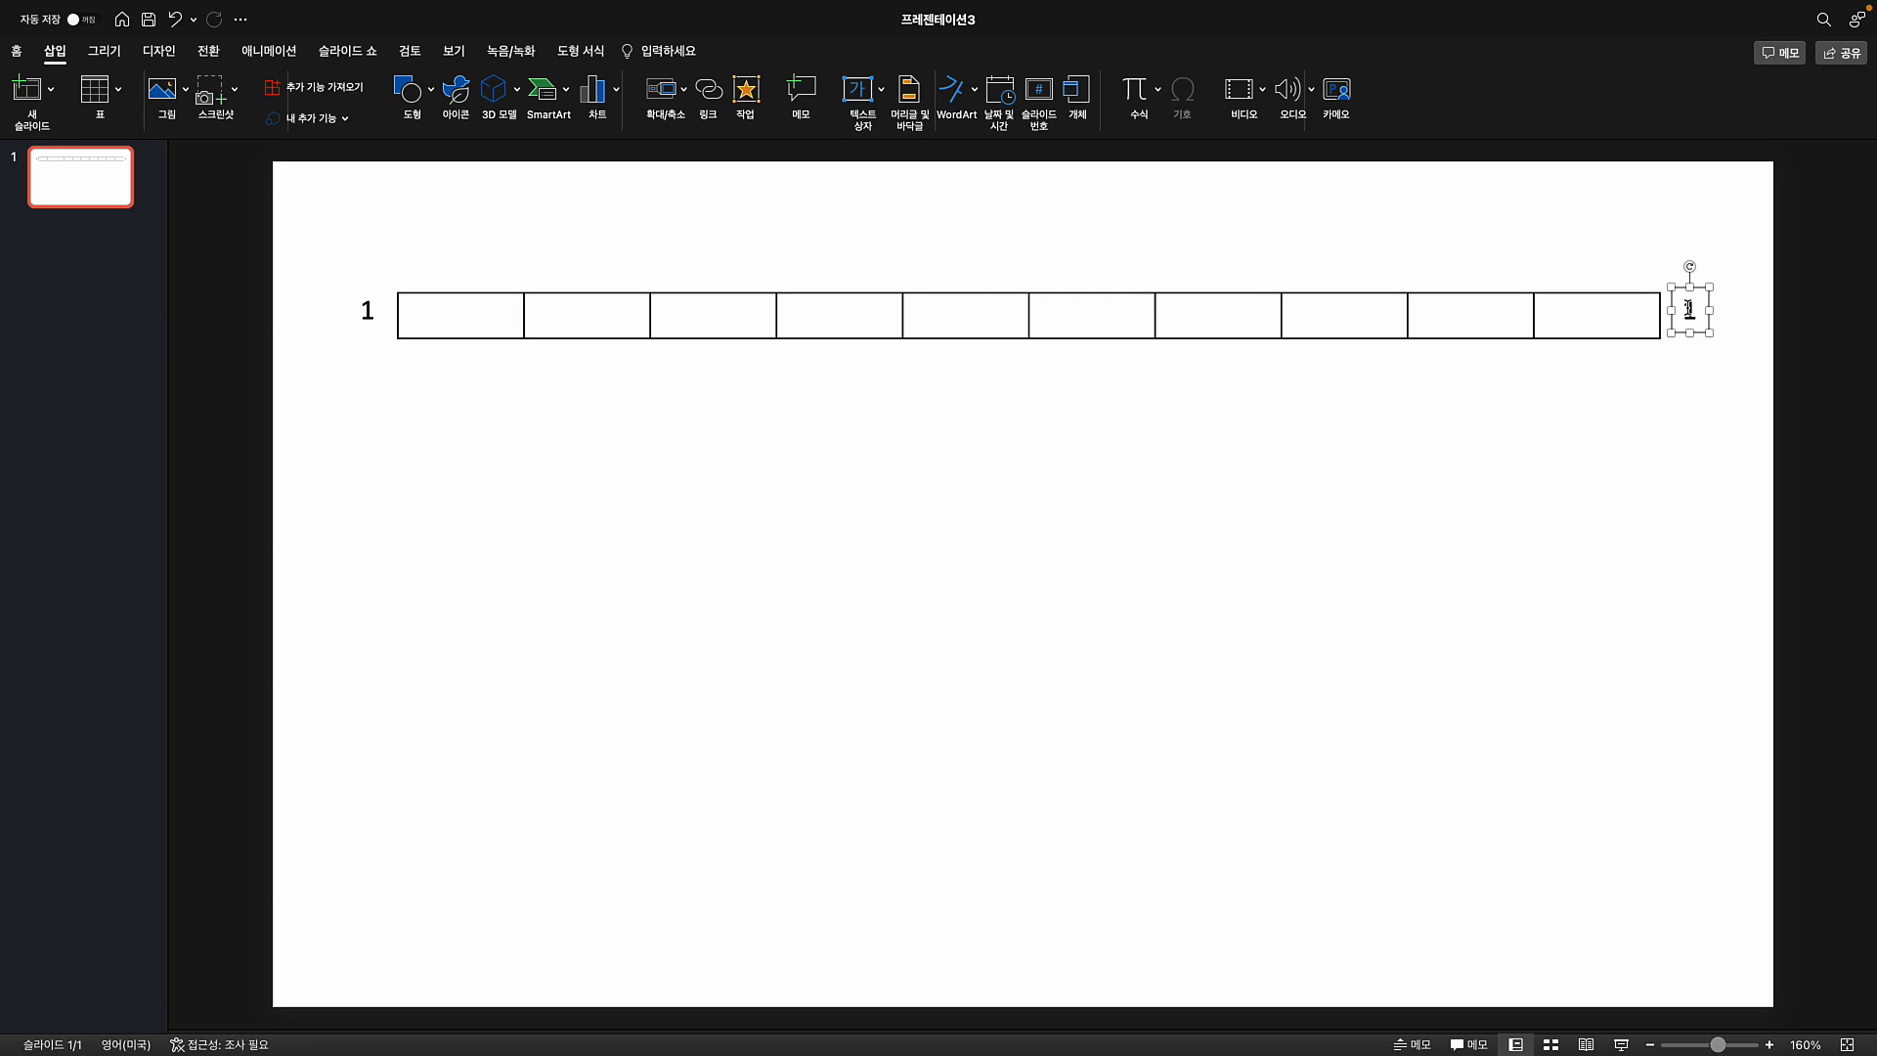
double_click(1688, 308)
type("30")
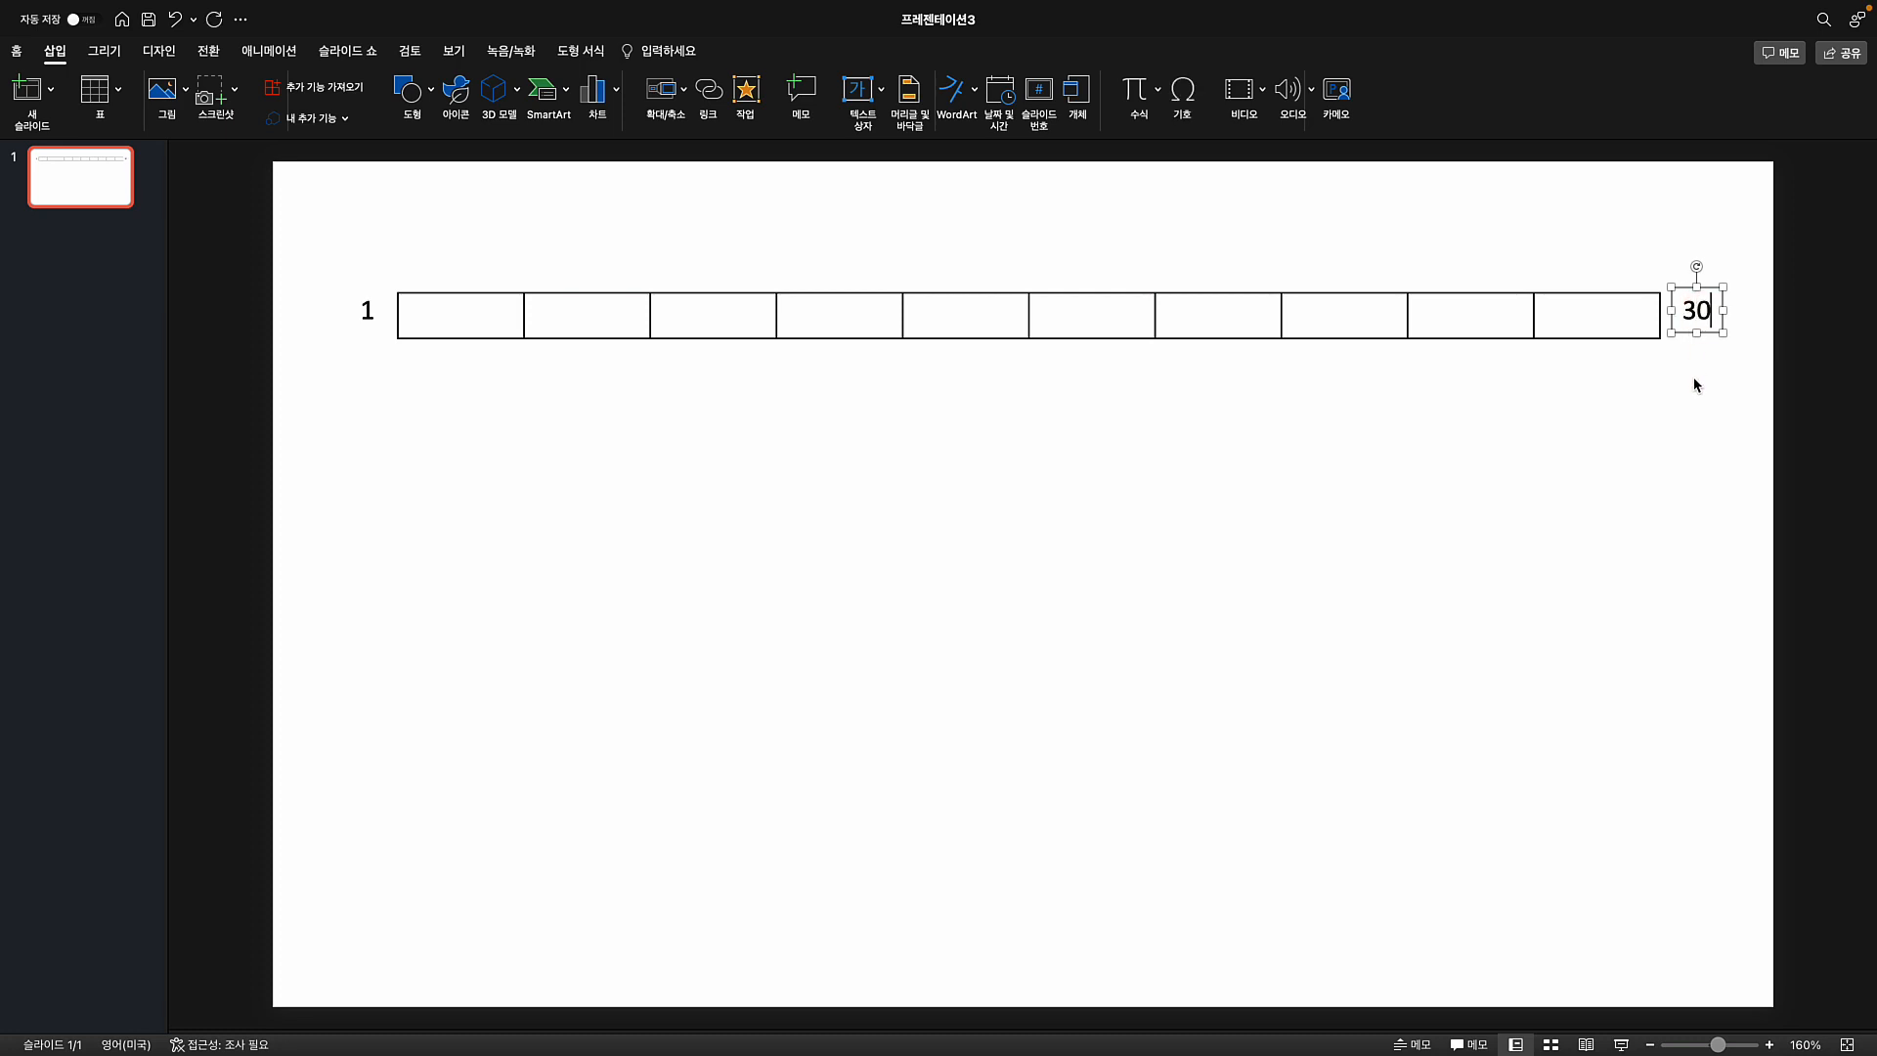
left_click(1696, 384)
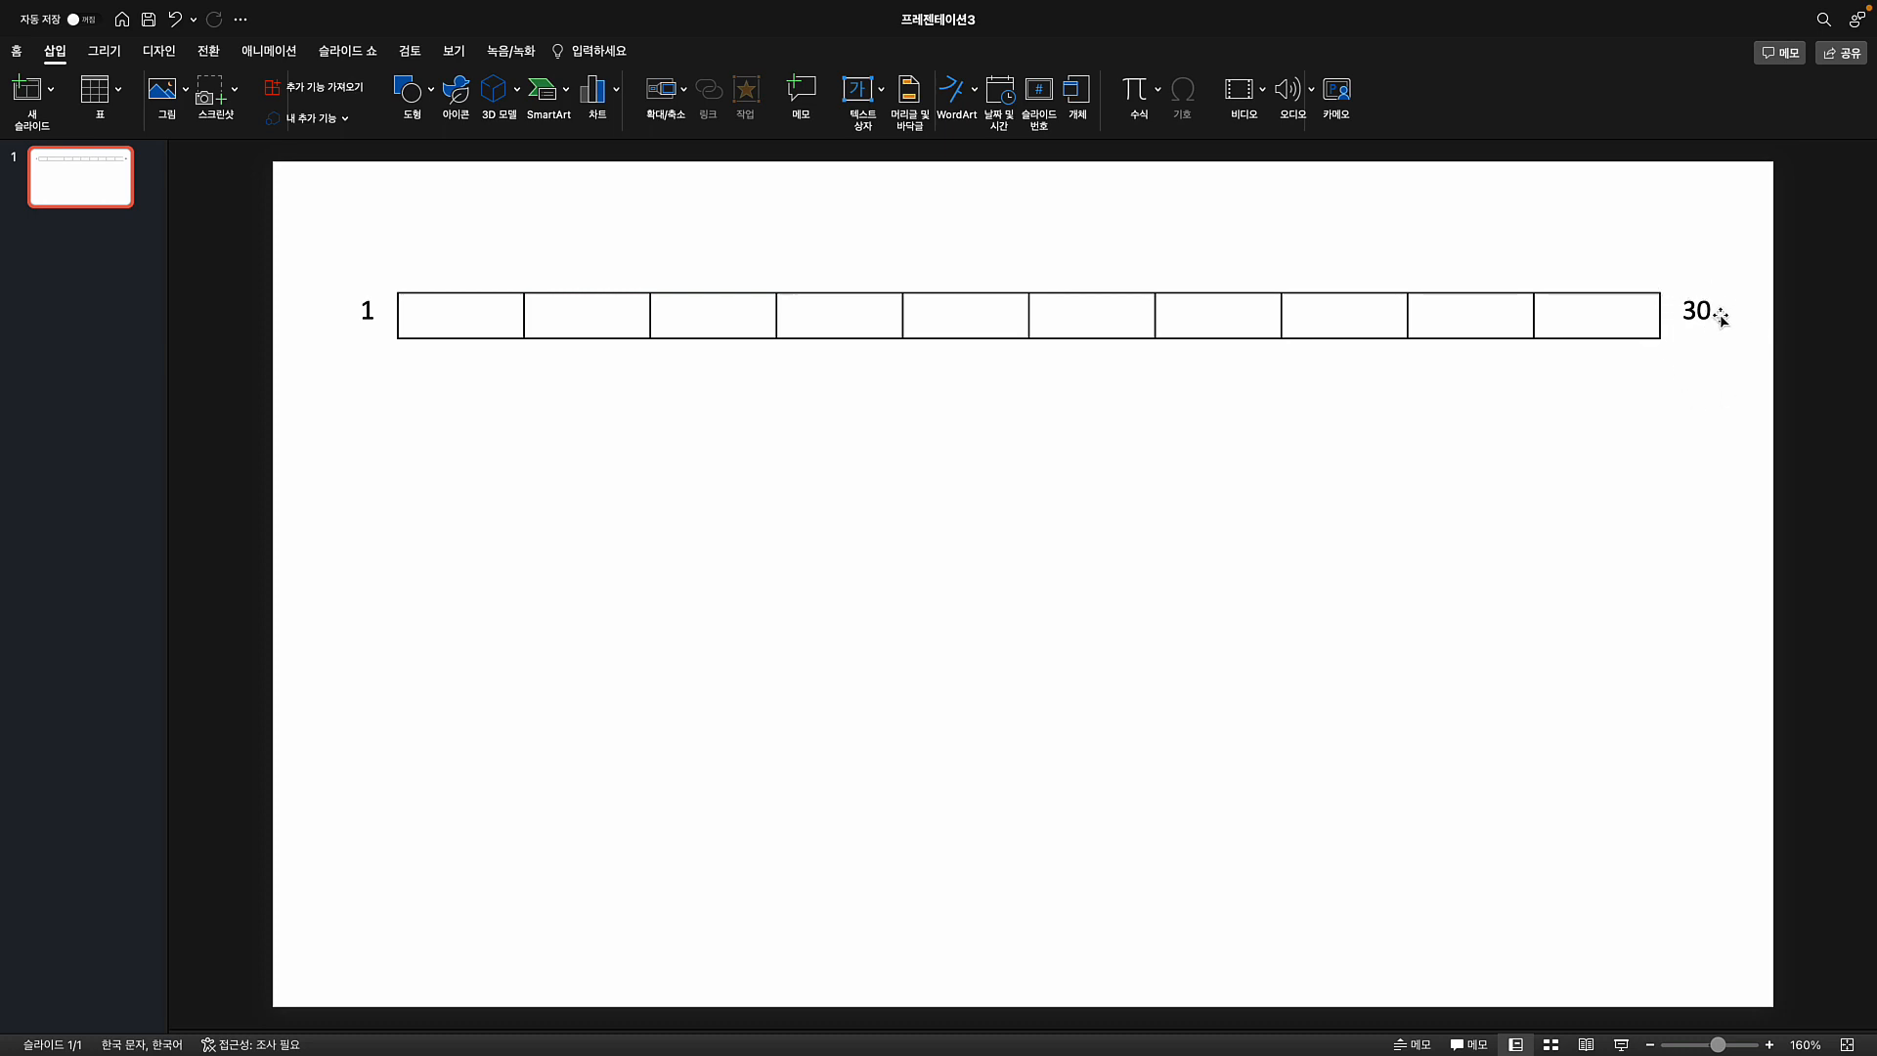
- Copy the "30" label immediately to its right and change the copy's text to "40"
left_click(1681, 334)
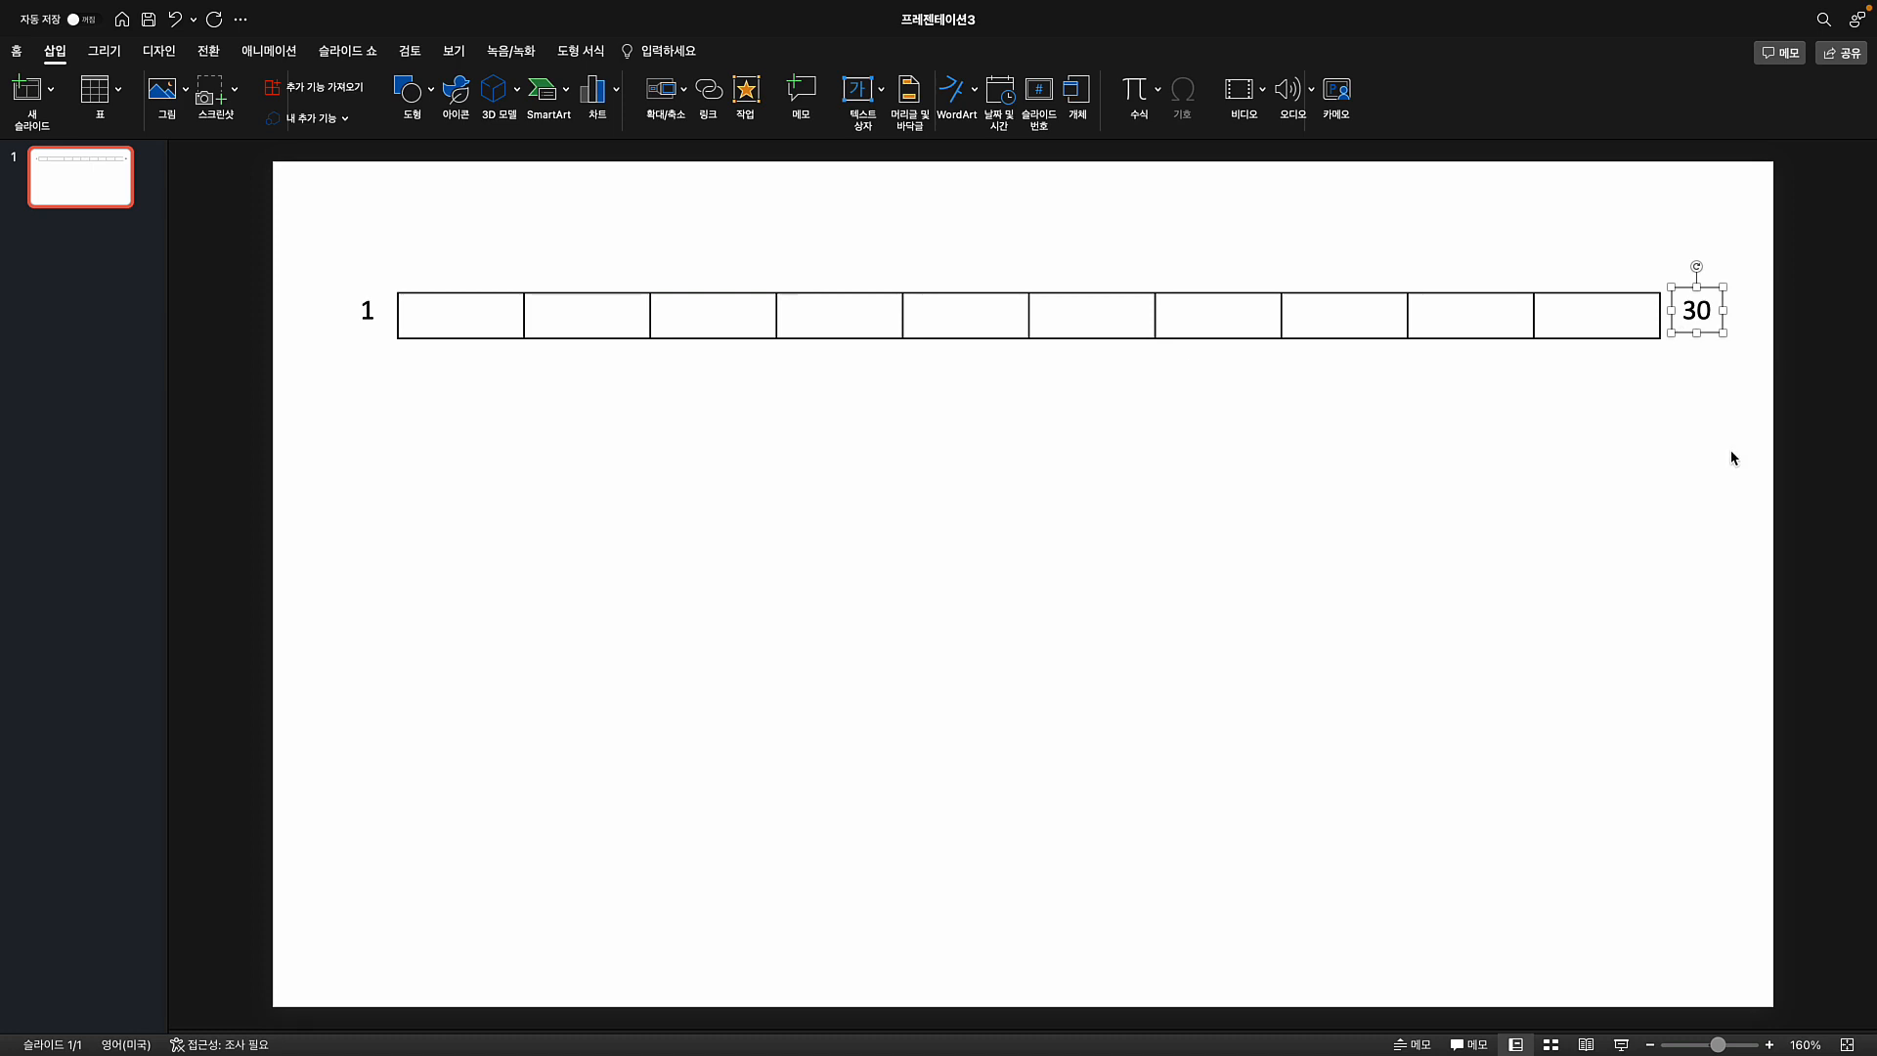
mouse_move(1690, 339)
left_mouse_down()
mouse_move(1709, 357)
mouse_move(1724, 336)
left_mouse_up()
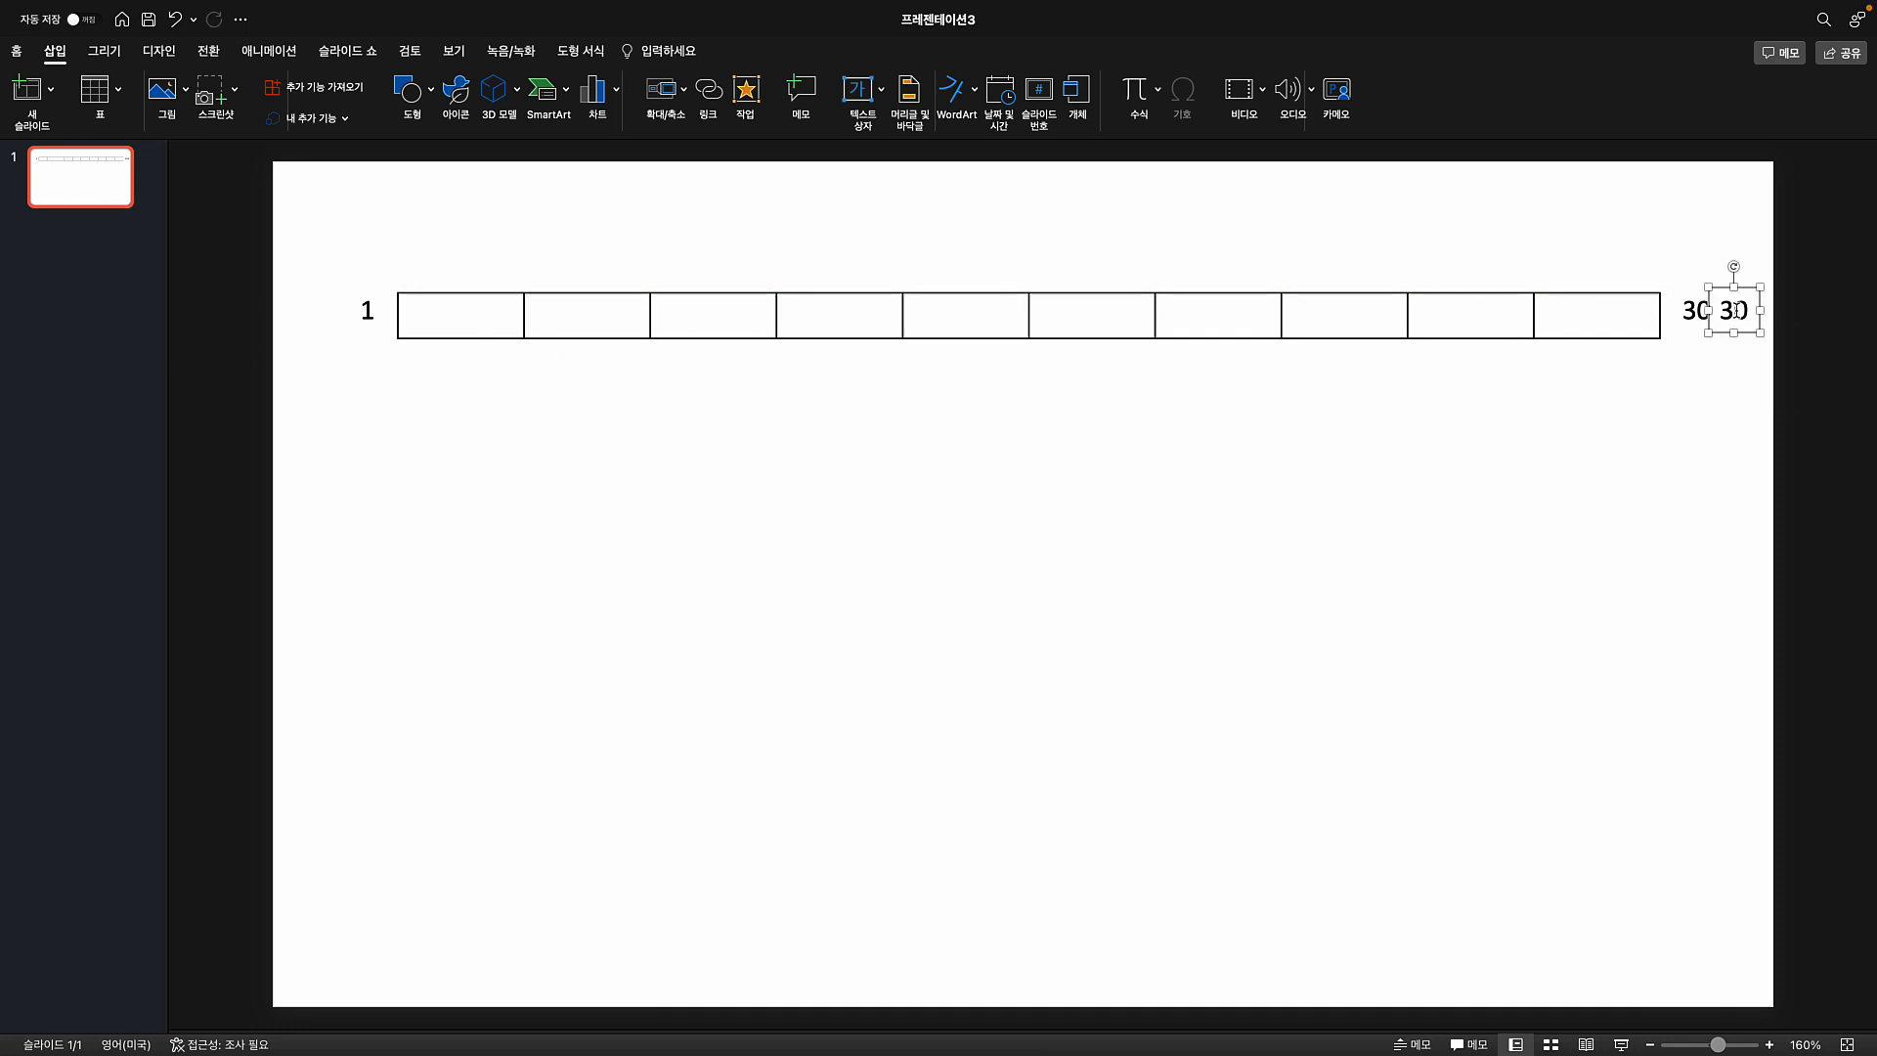
double_click(1735, 311)
type("40")
left_click(1446, 457)
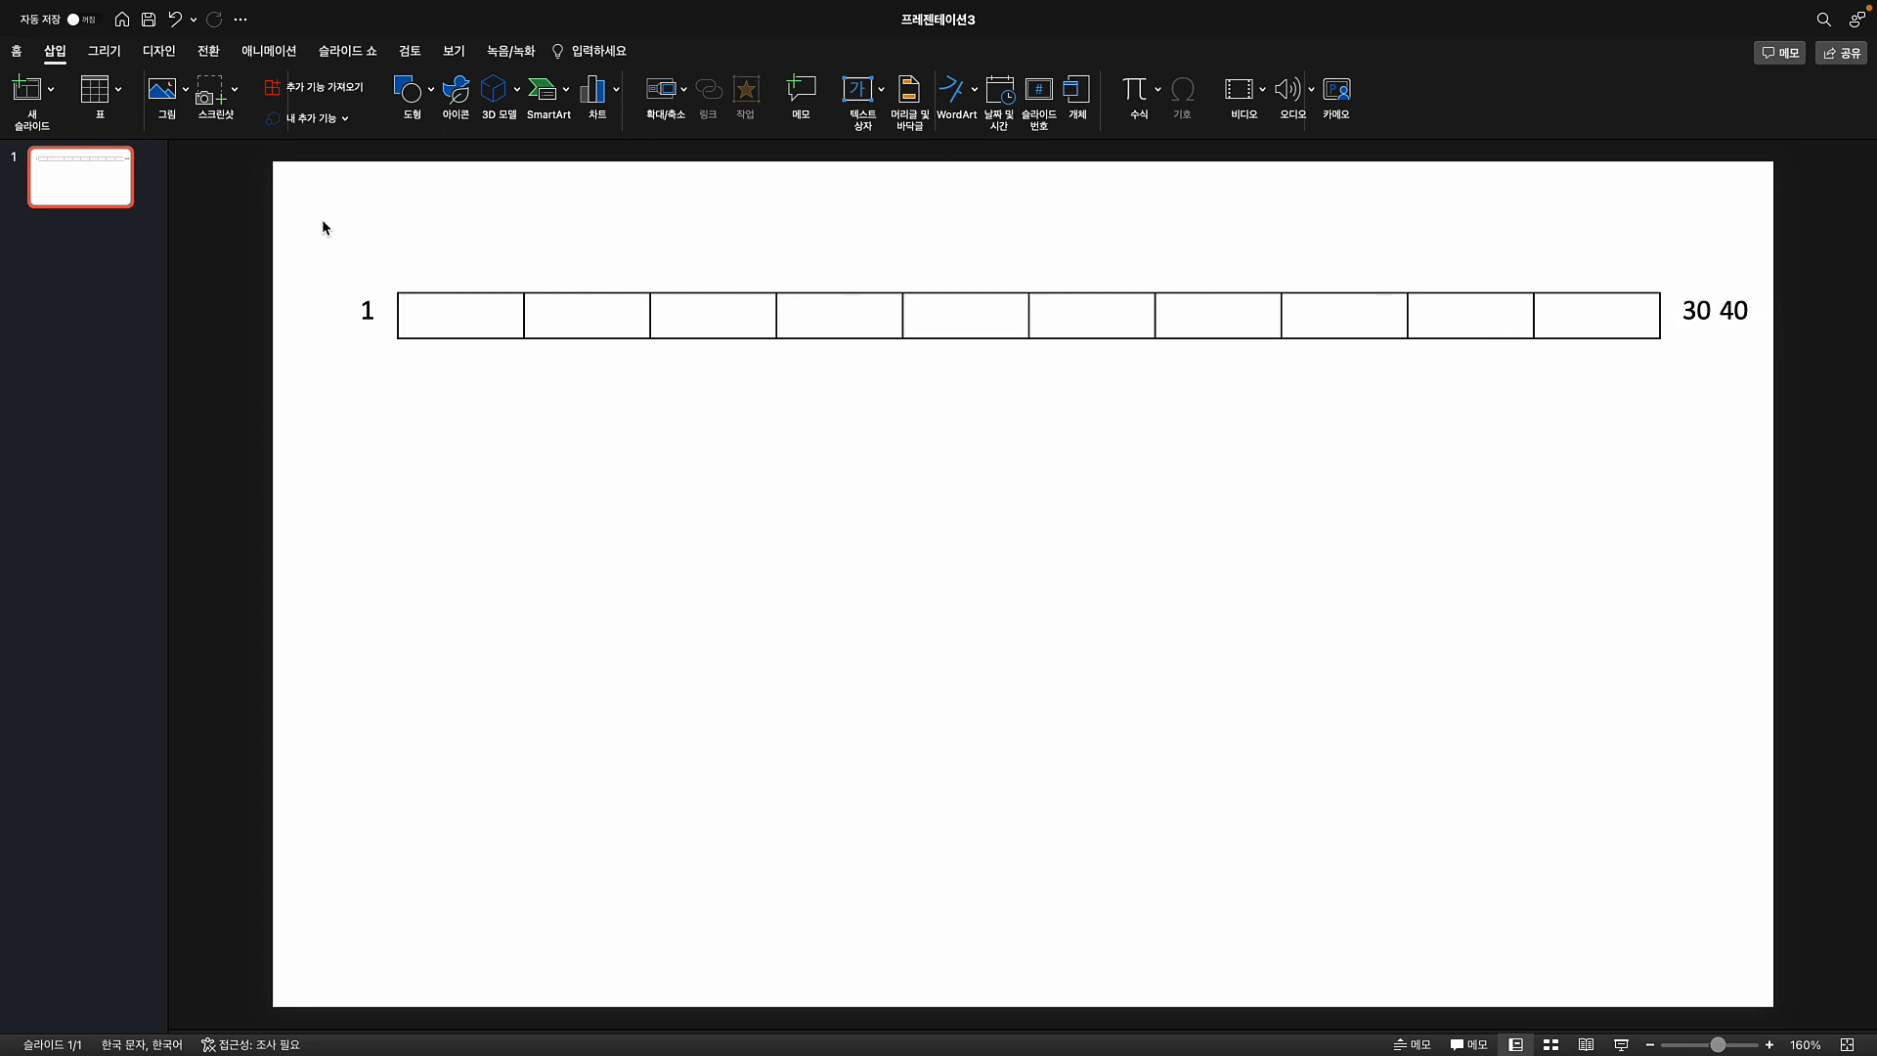
- Align the table and its three number labels to their vertical middle, and shift them together toward the slide's upper left
left_click_drag(322, 228, 1678, 489)
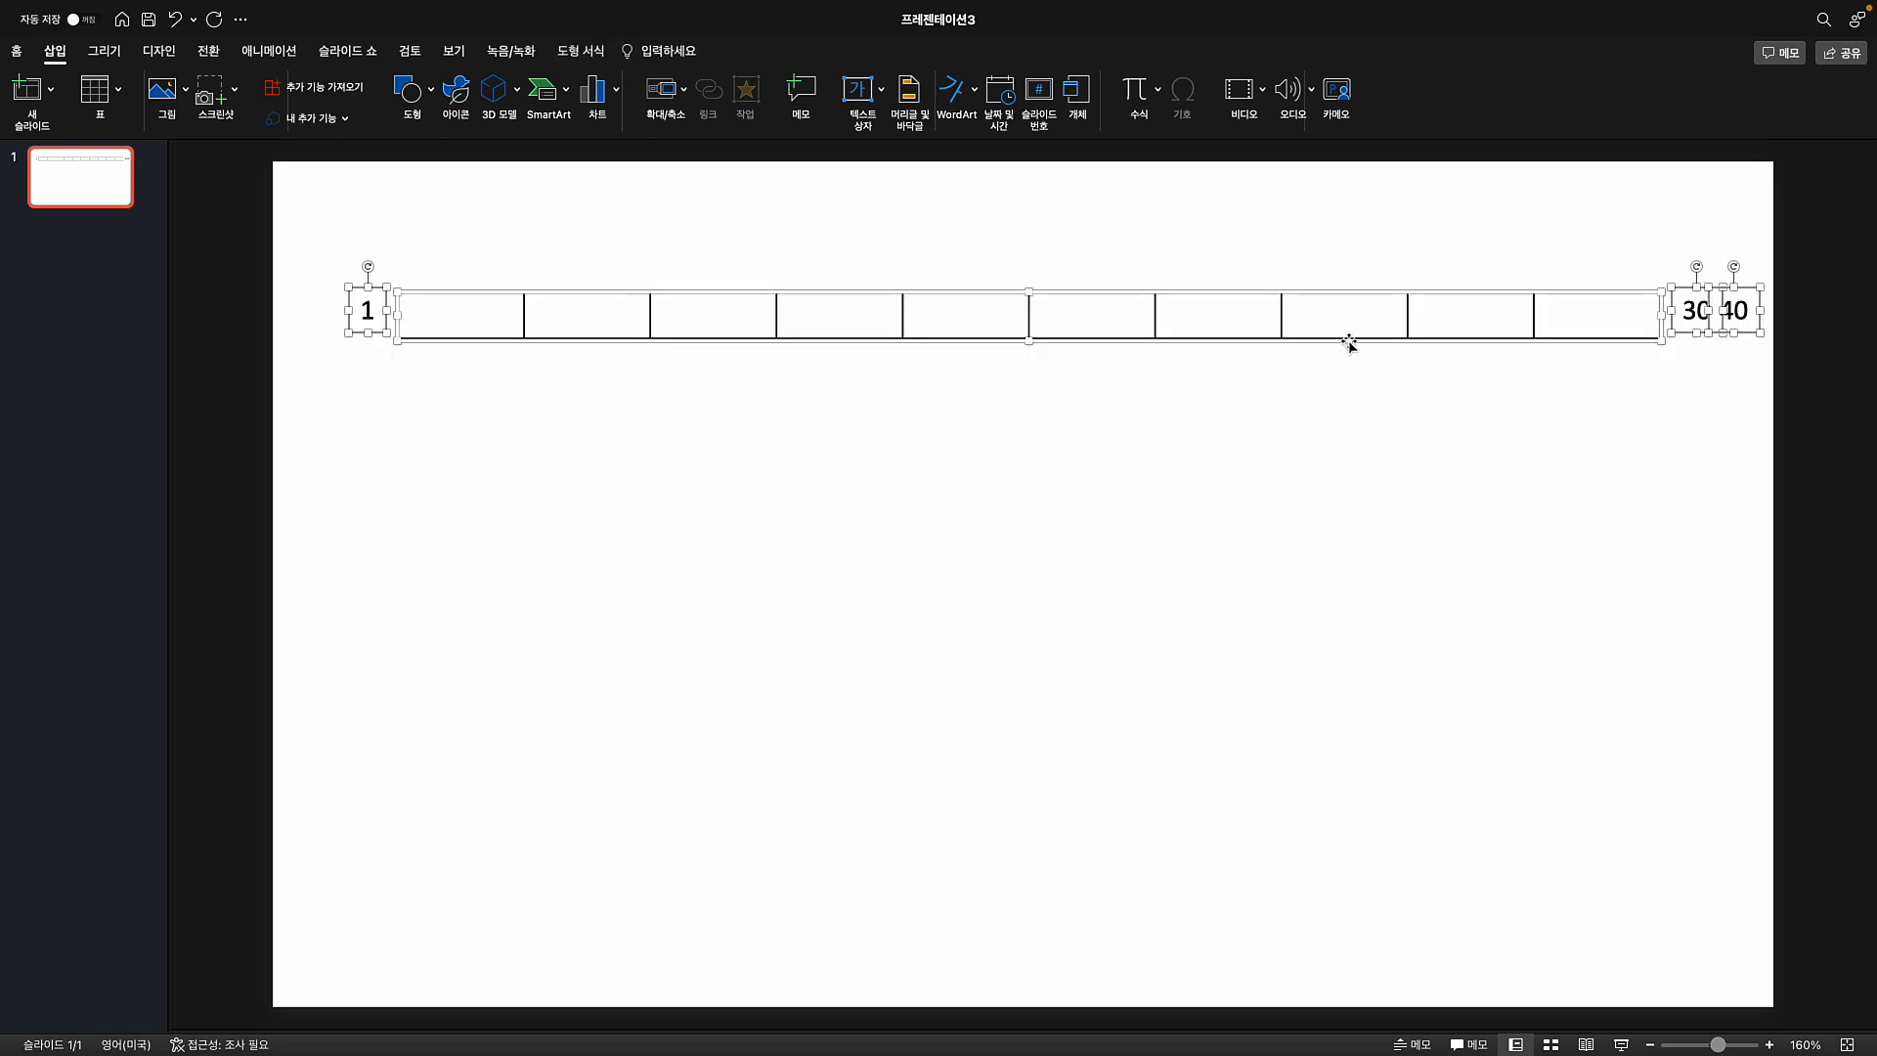
left_click_drag(1349, 342, 1323, 337)
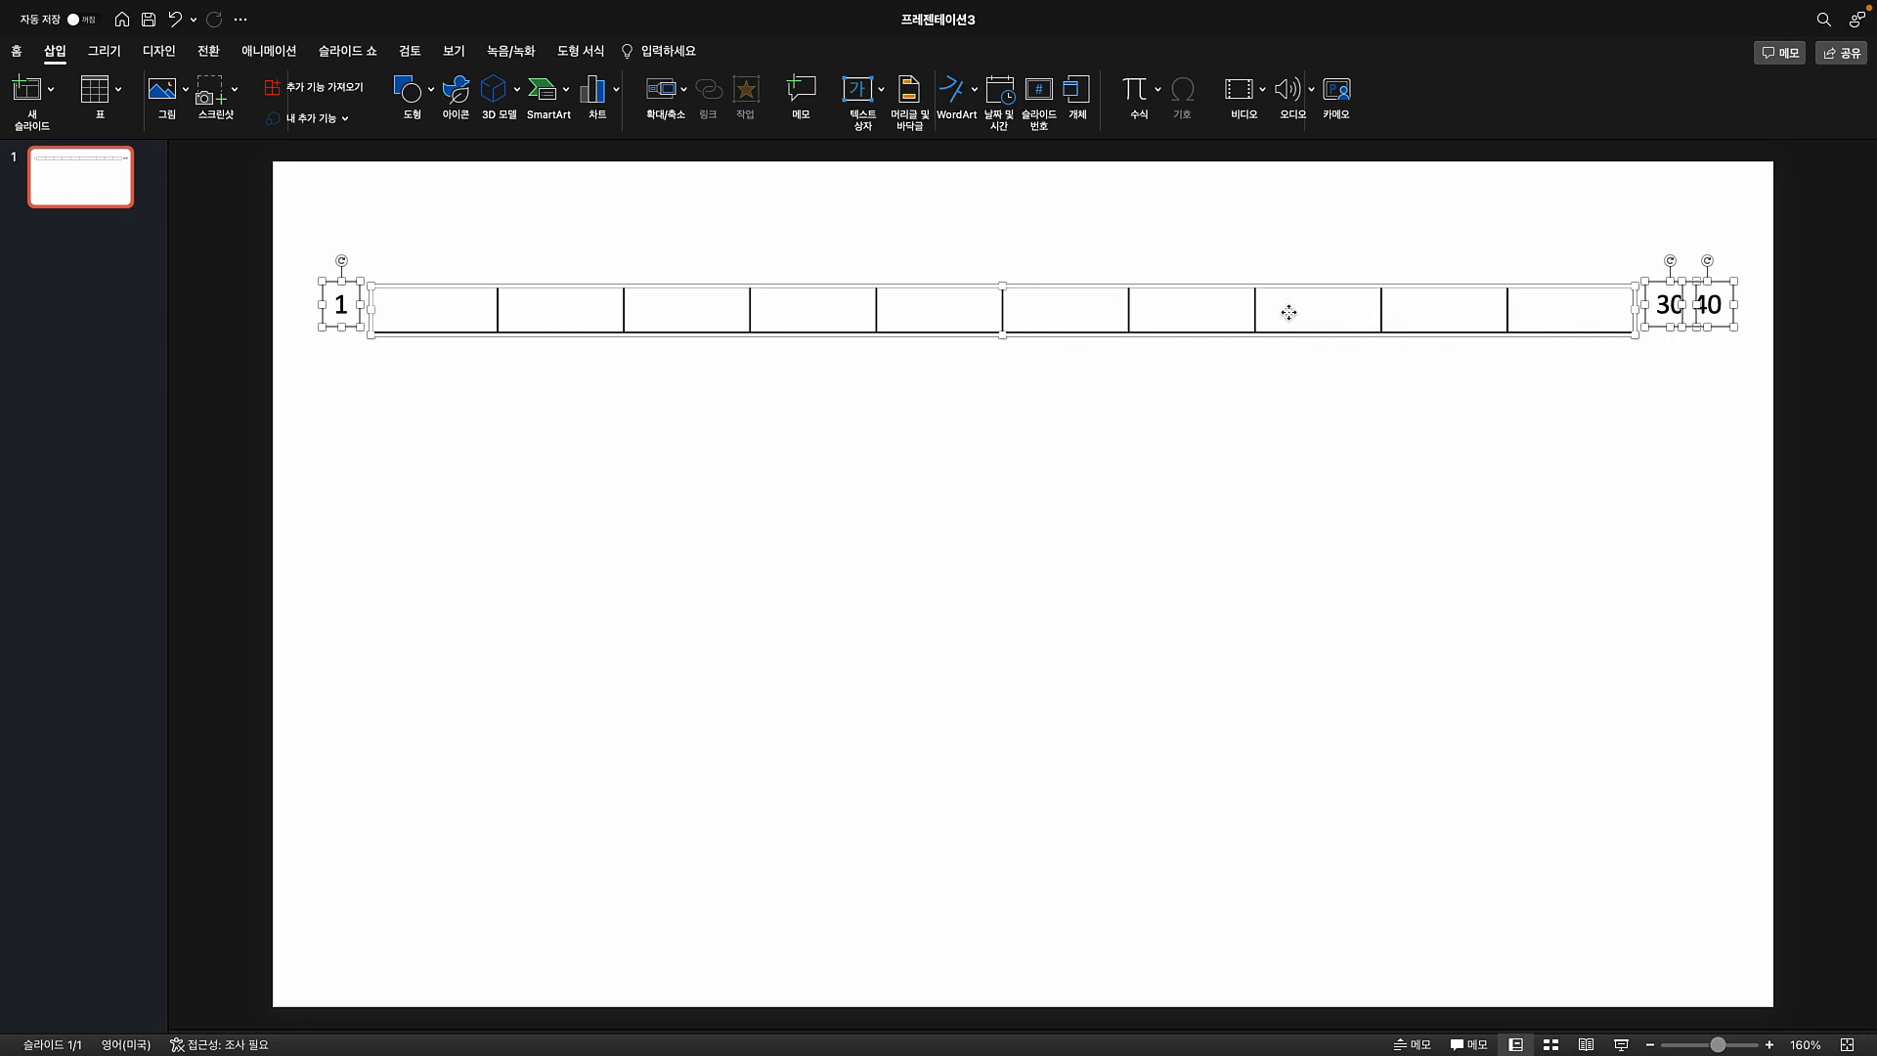
left_click(581, 51)
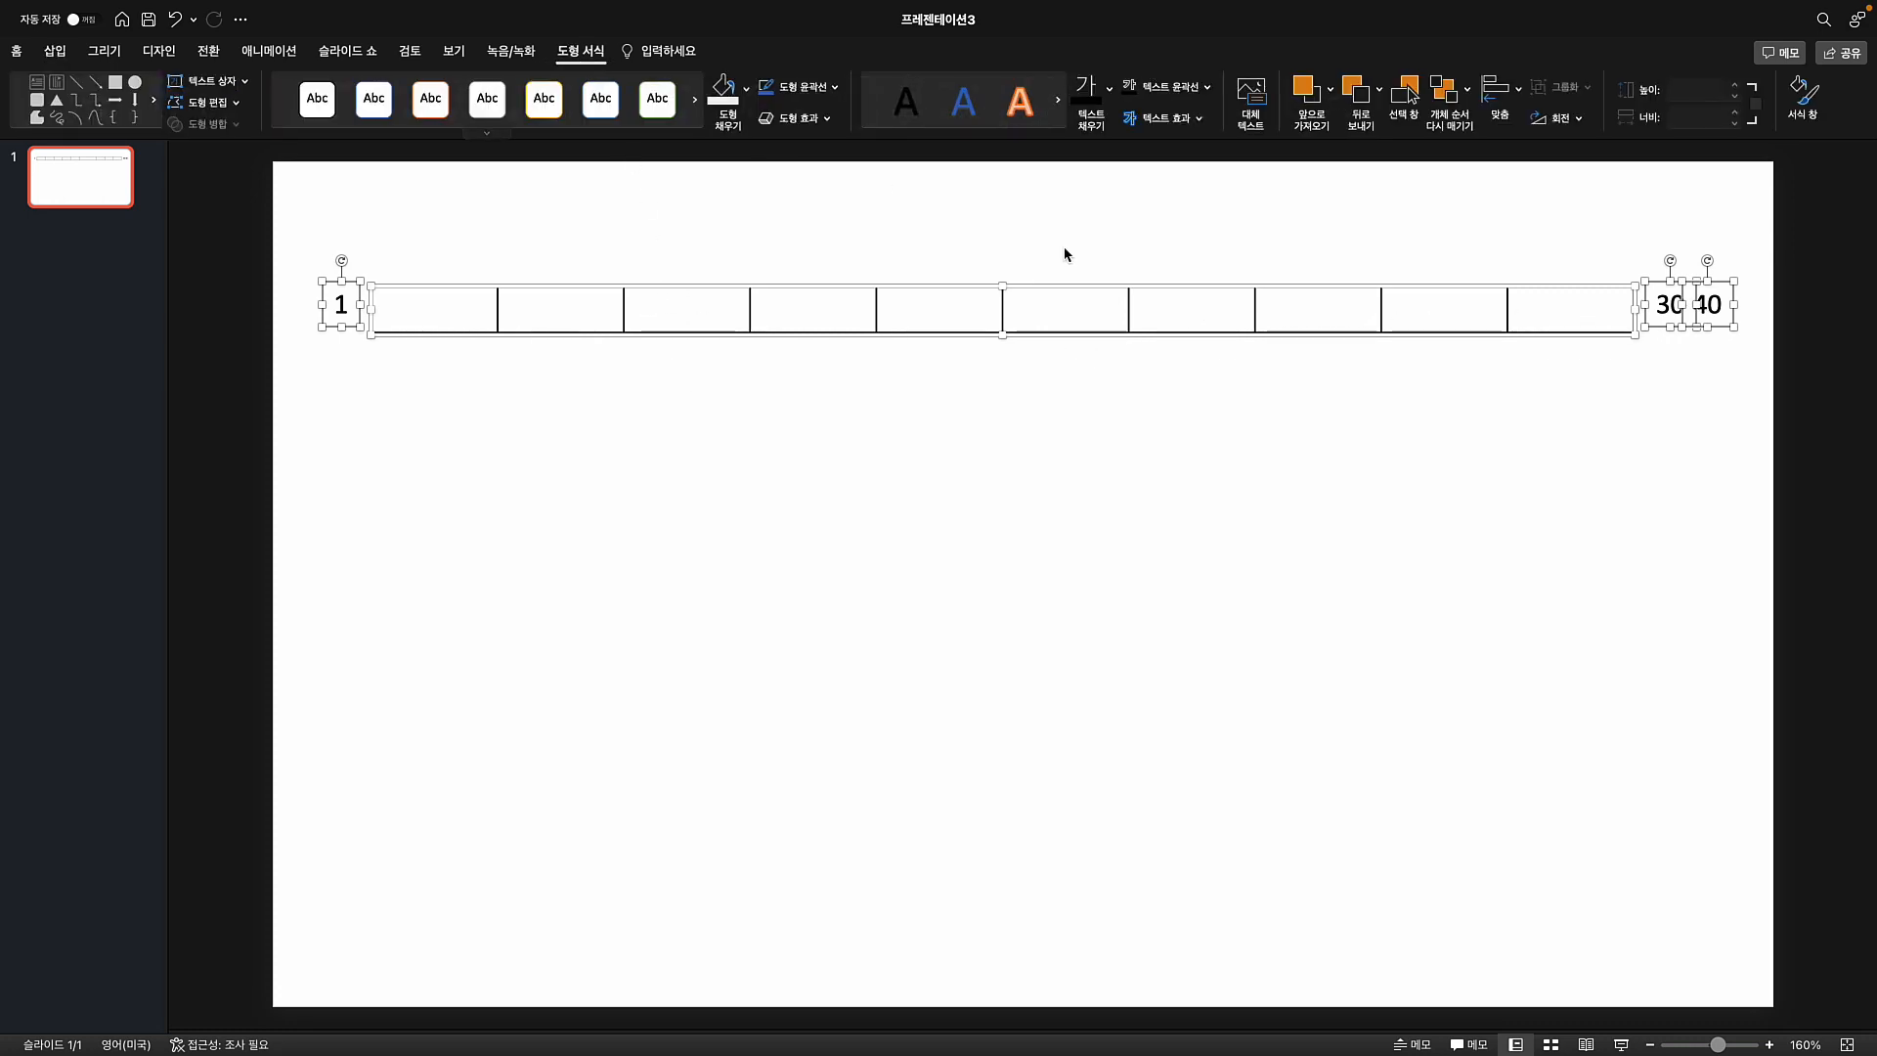
left_click(1517, 98)
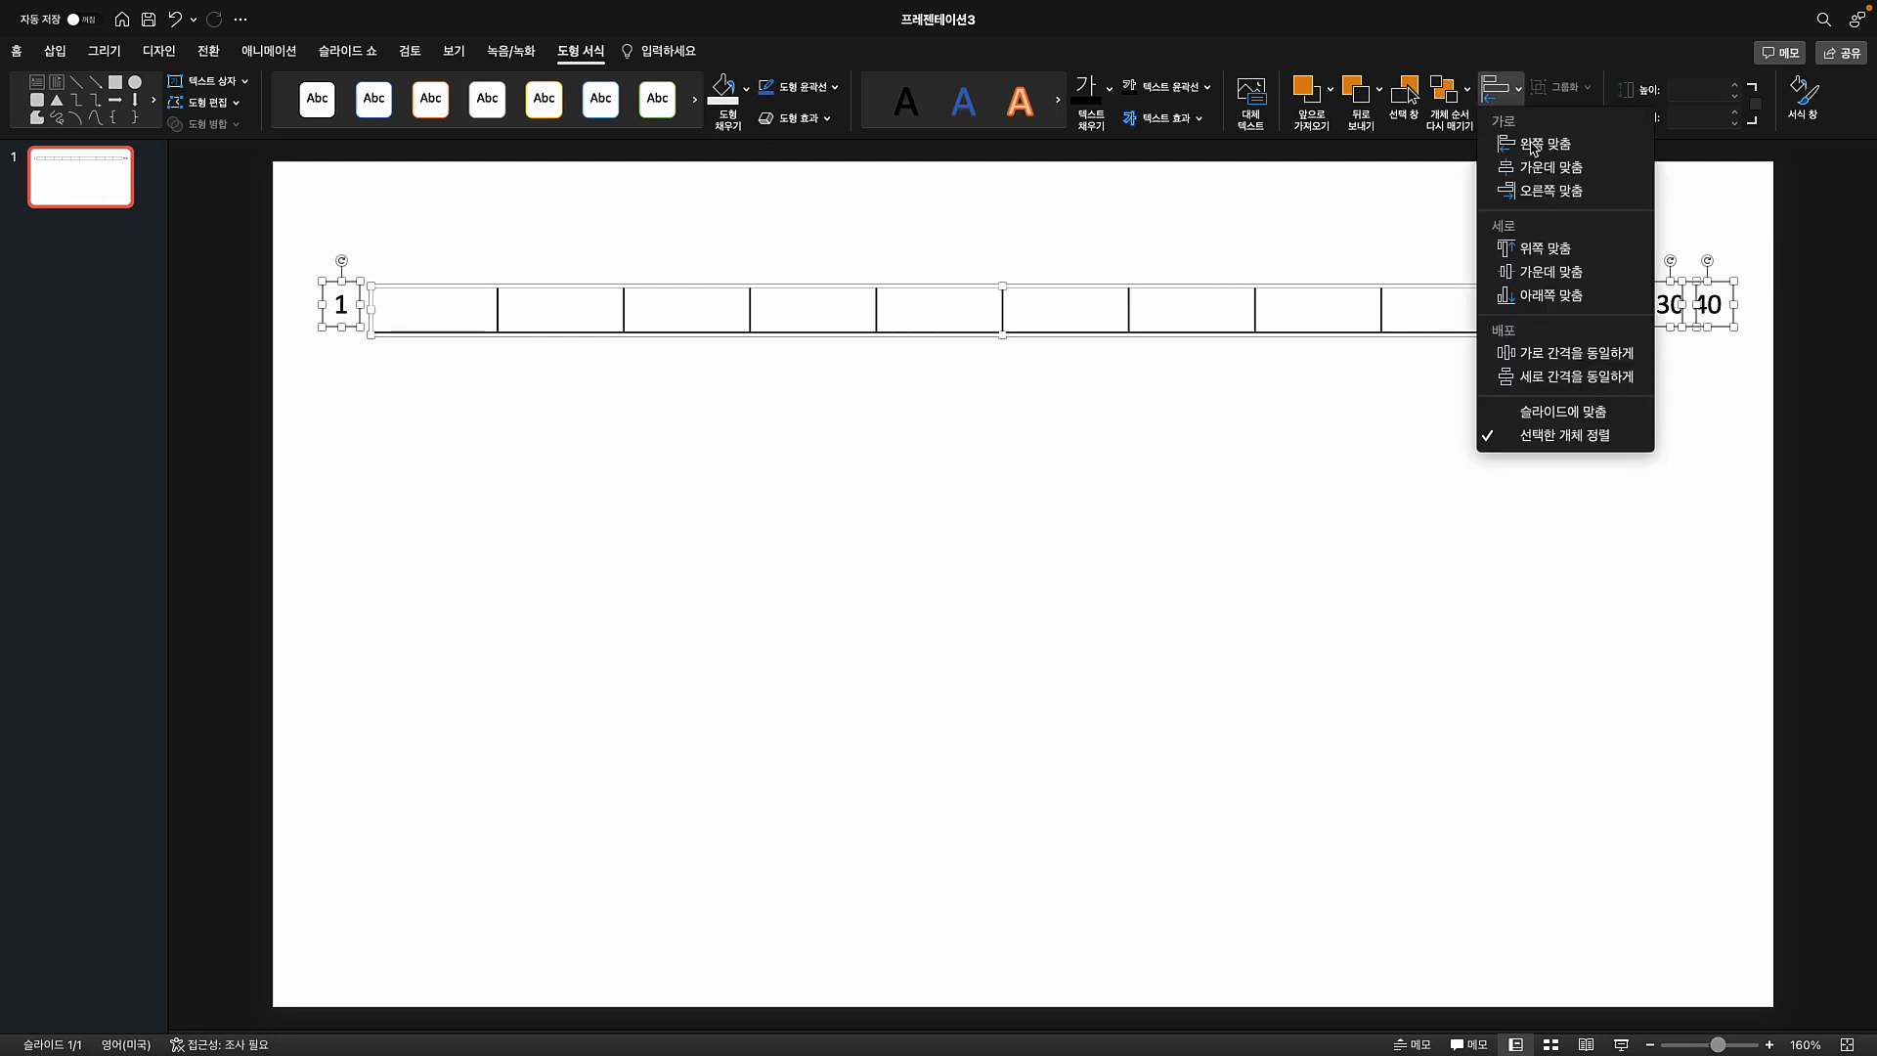
left_click(1551, 271)
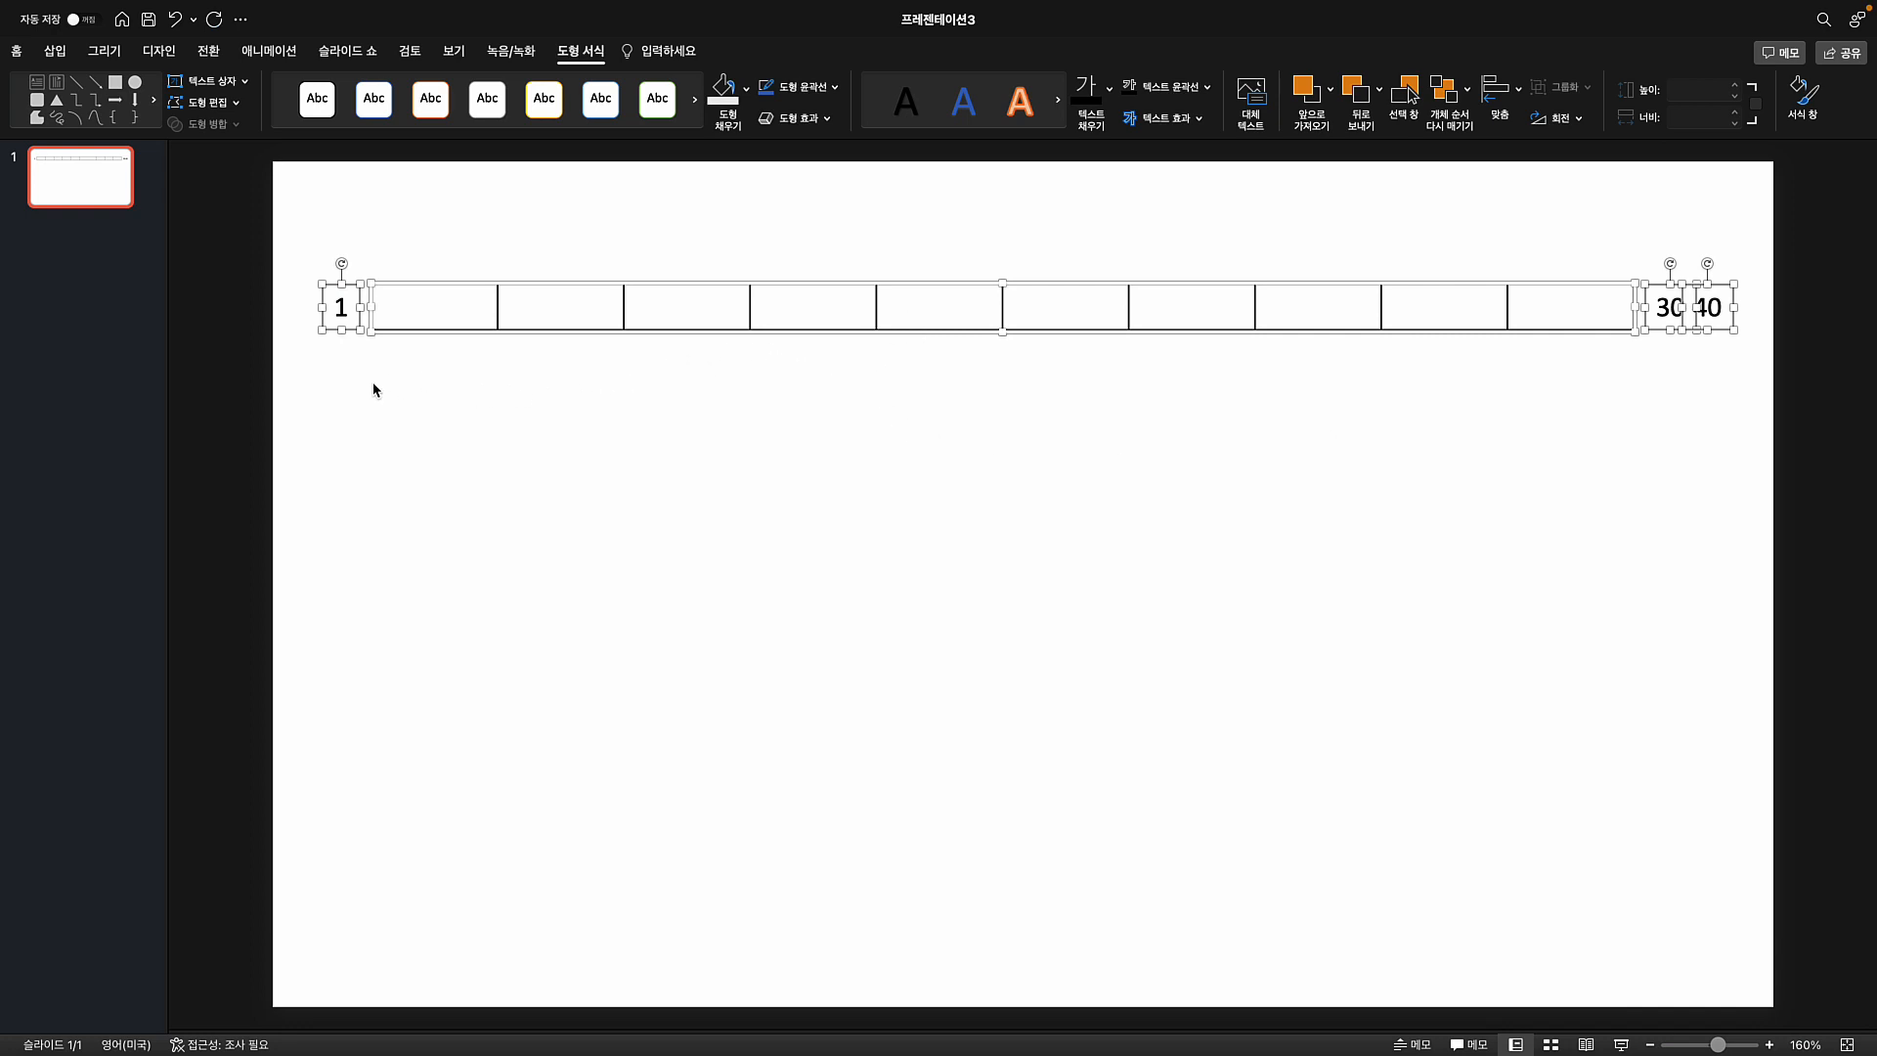
left_click_drag(460, 327, 461, 284)
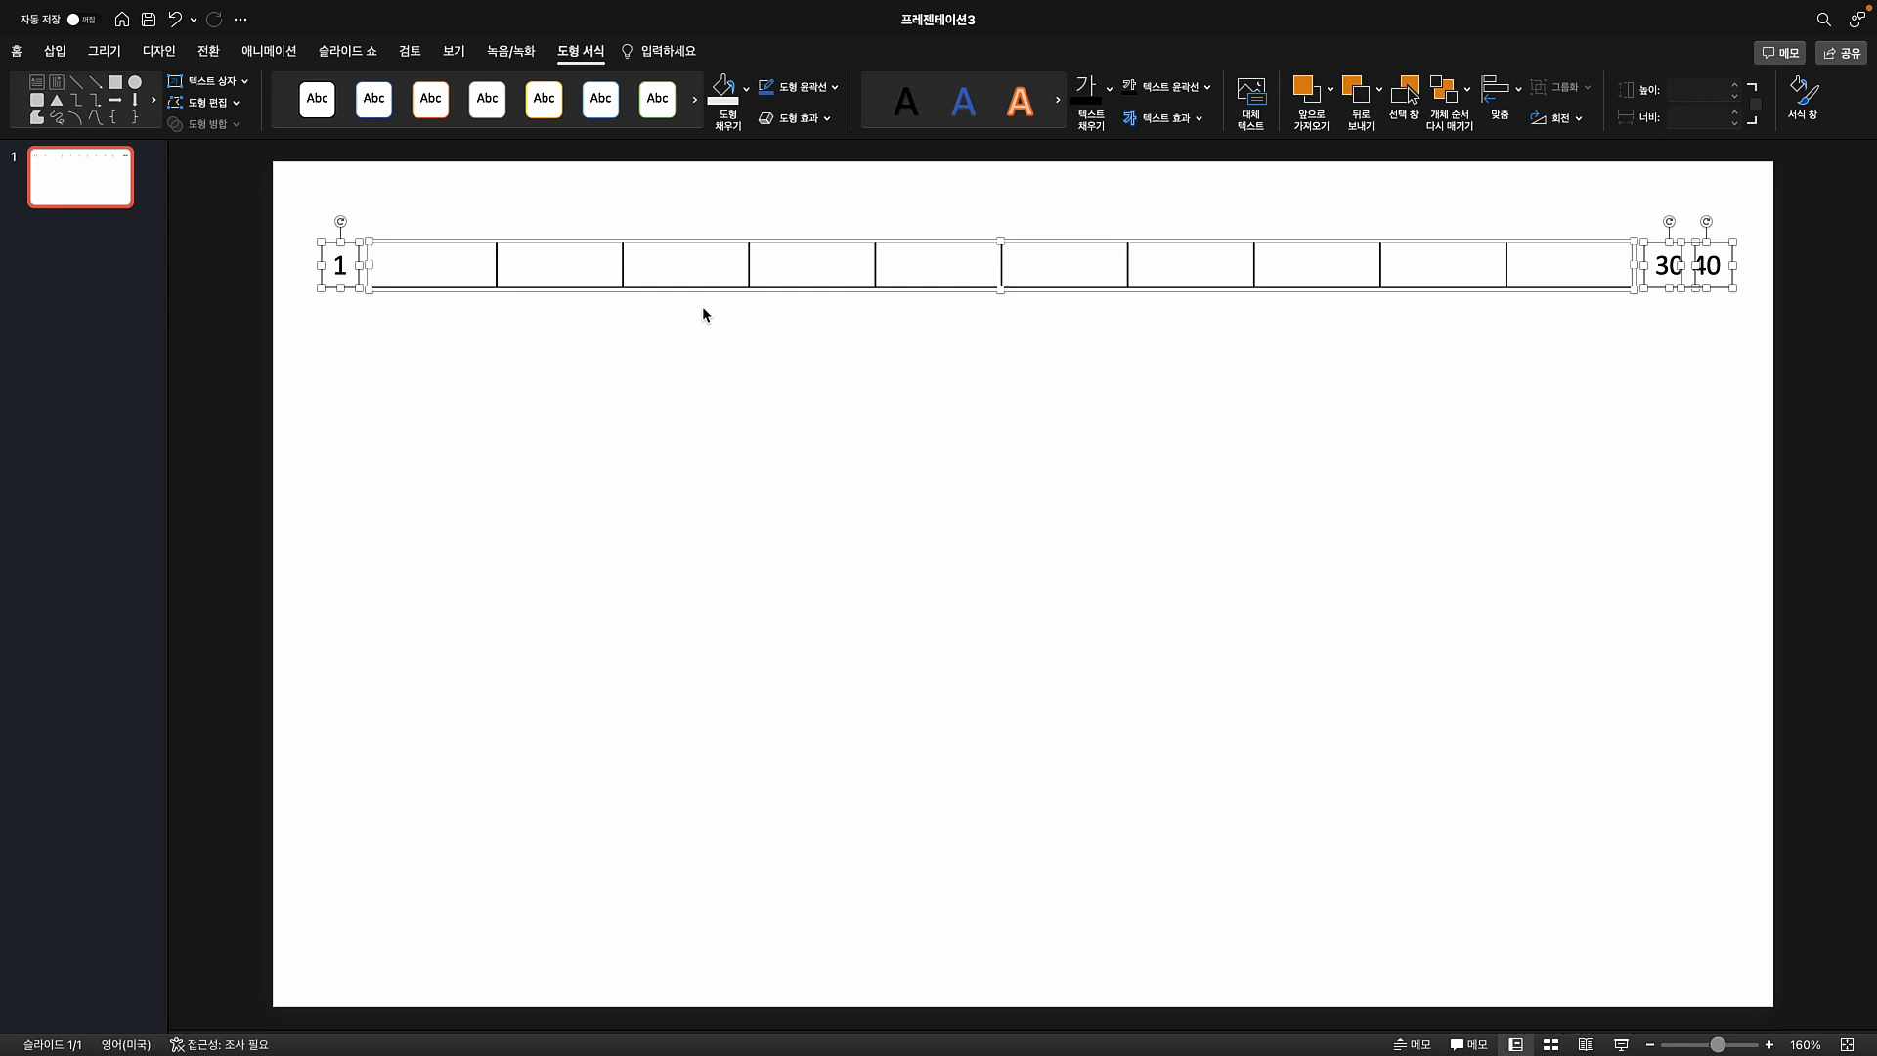
- Duplicate the table row with its labels directly below itself, repeating at equal spacing until ten rows are stacked
key("ctrl+d")
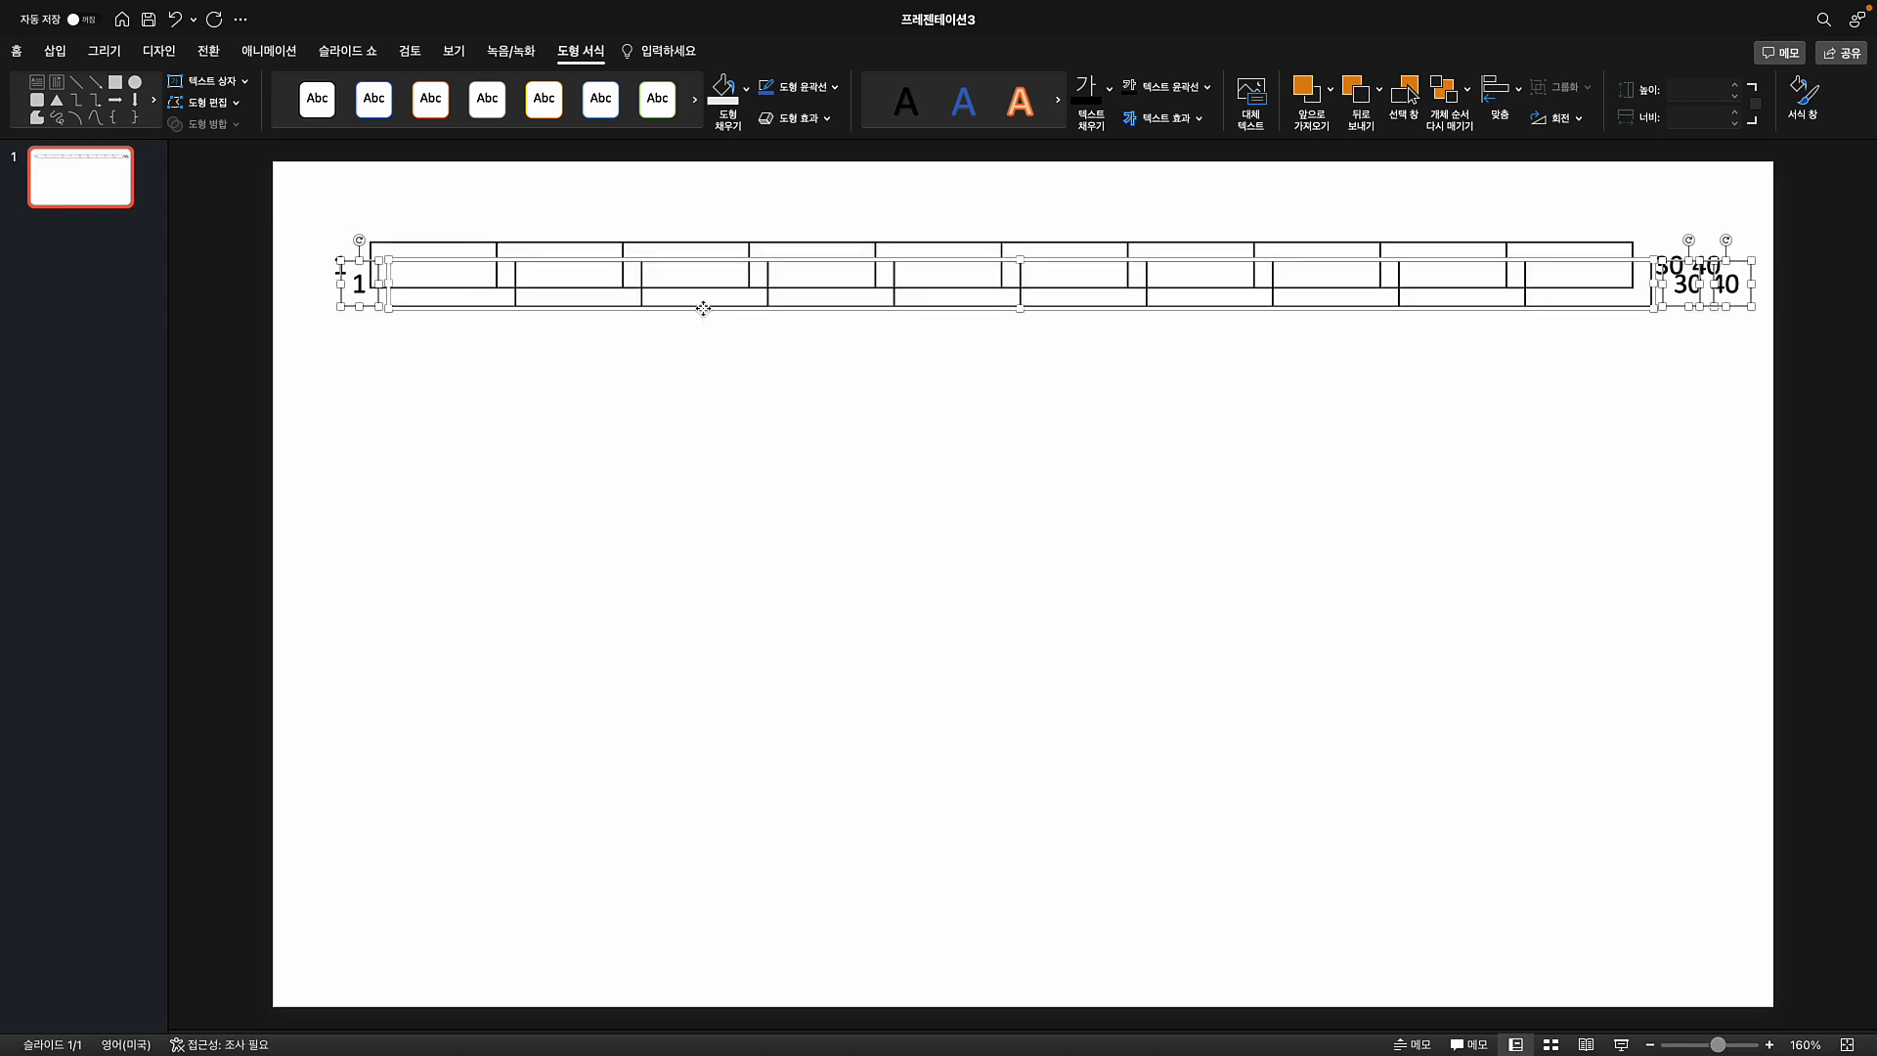
left_click_drag(703, 309, 682, 353)
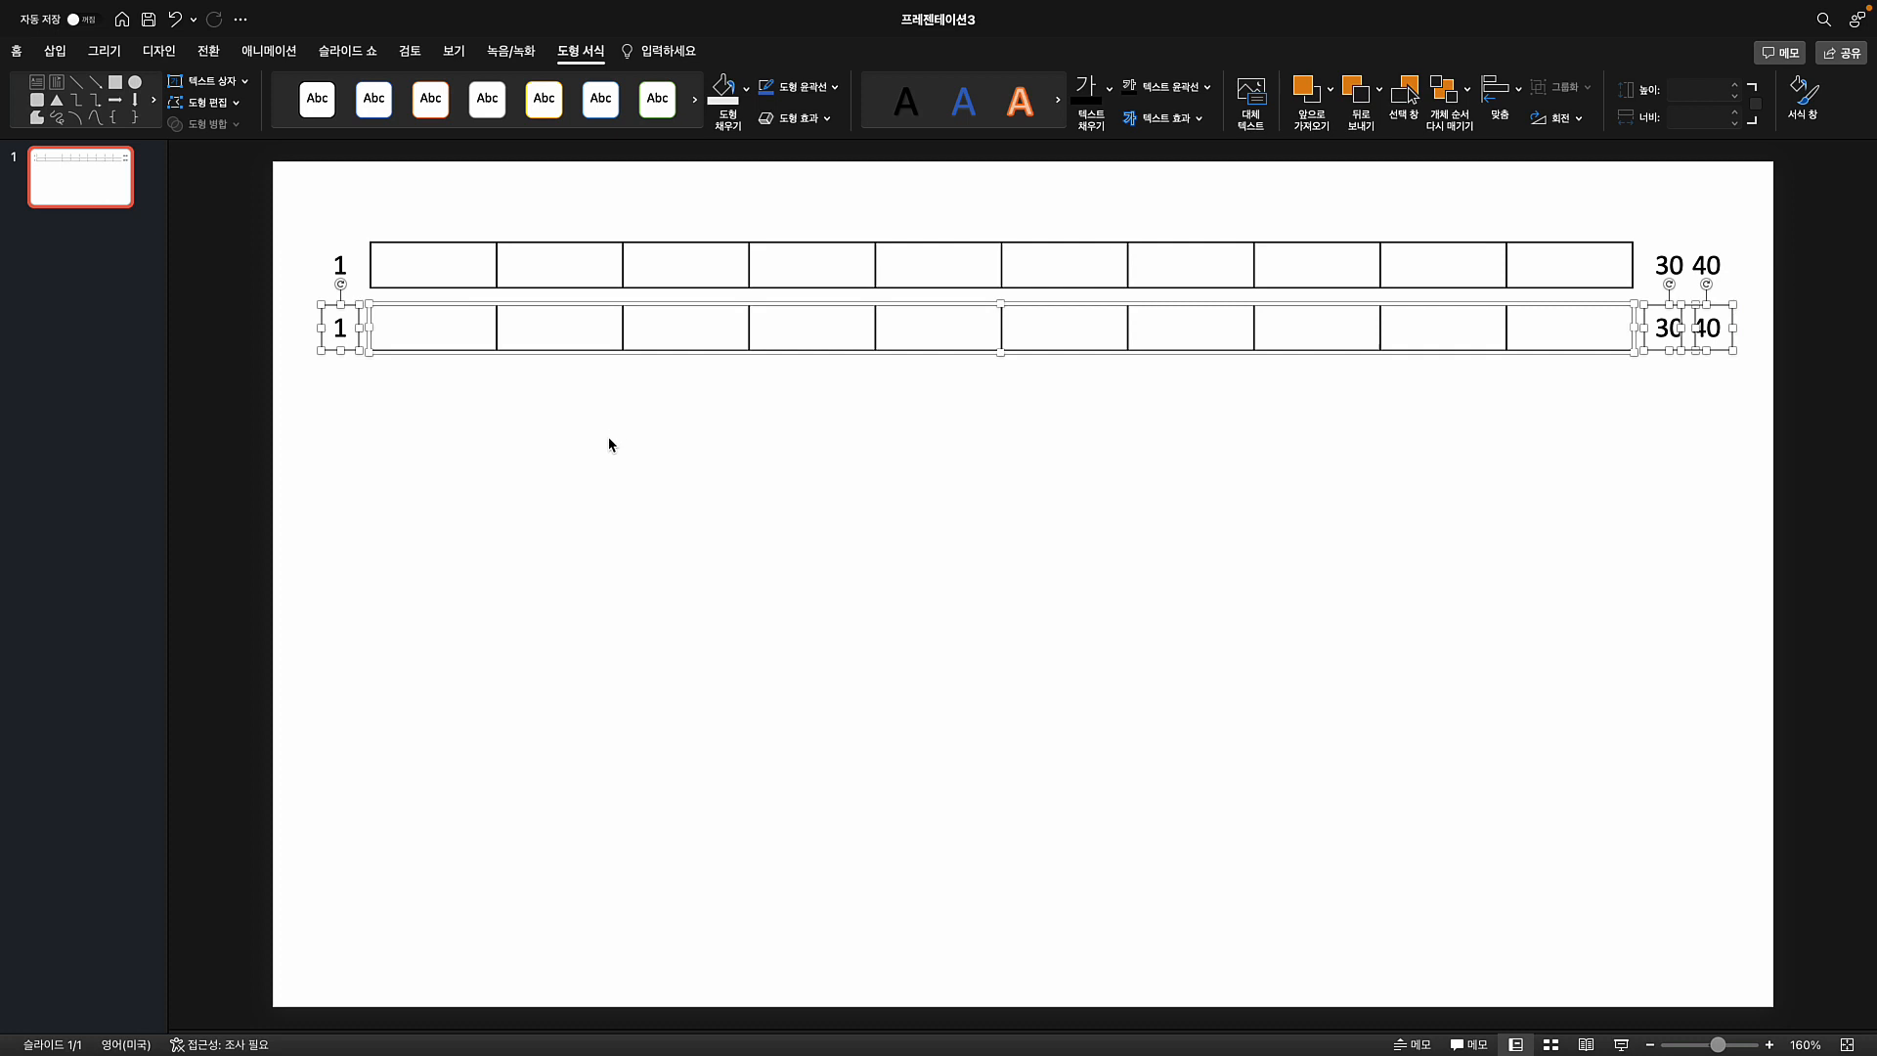
key("ctrl+d")
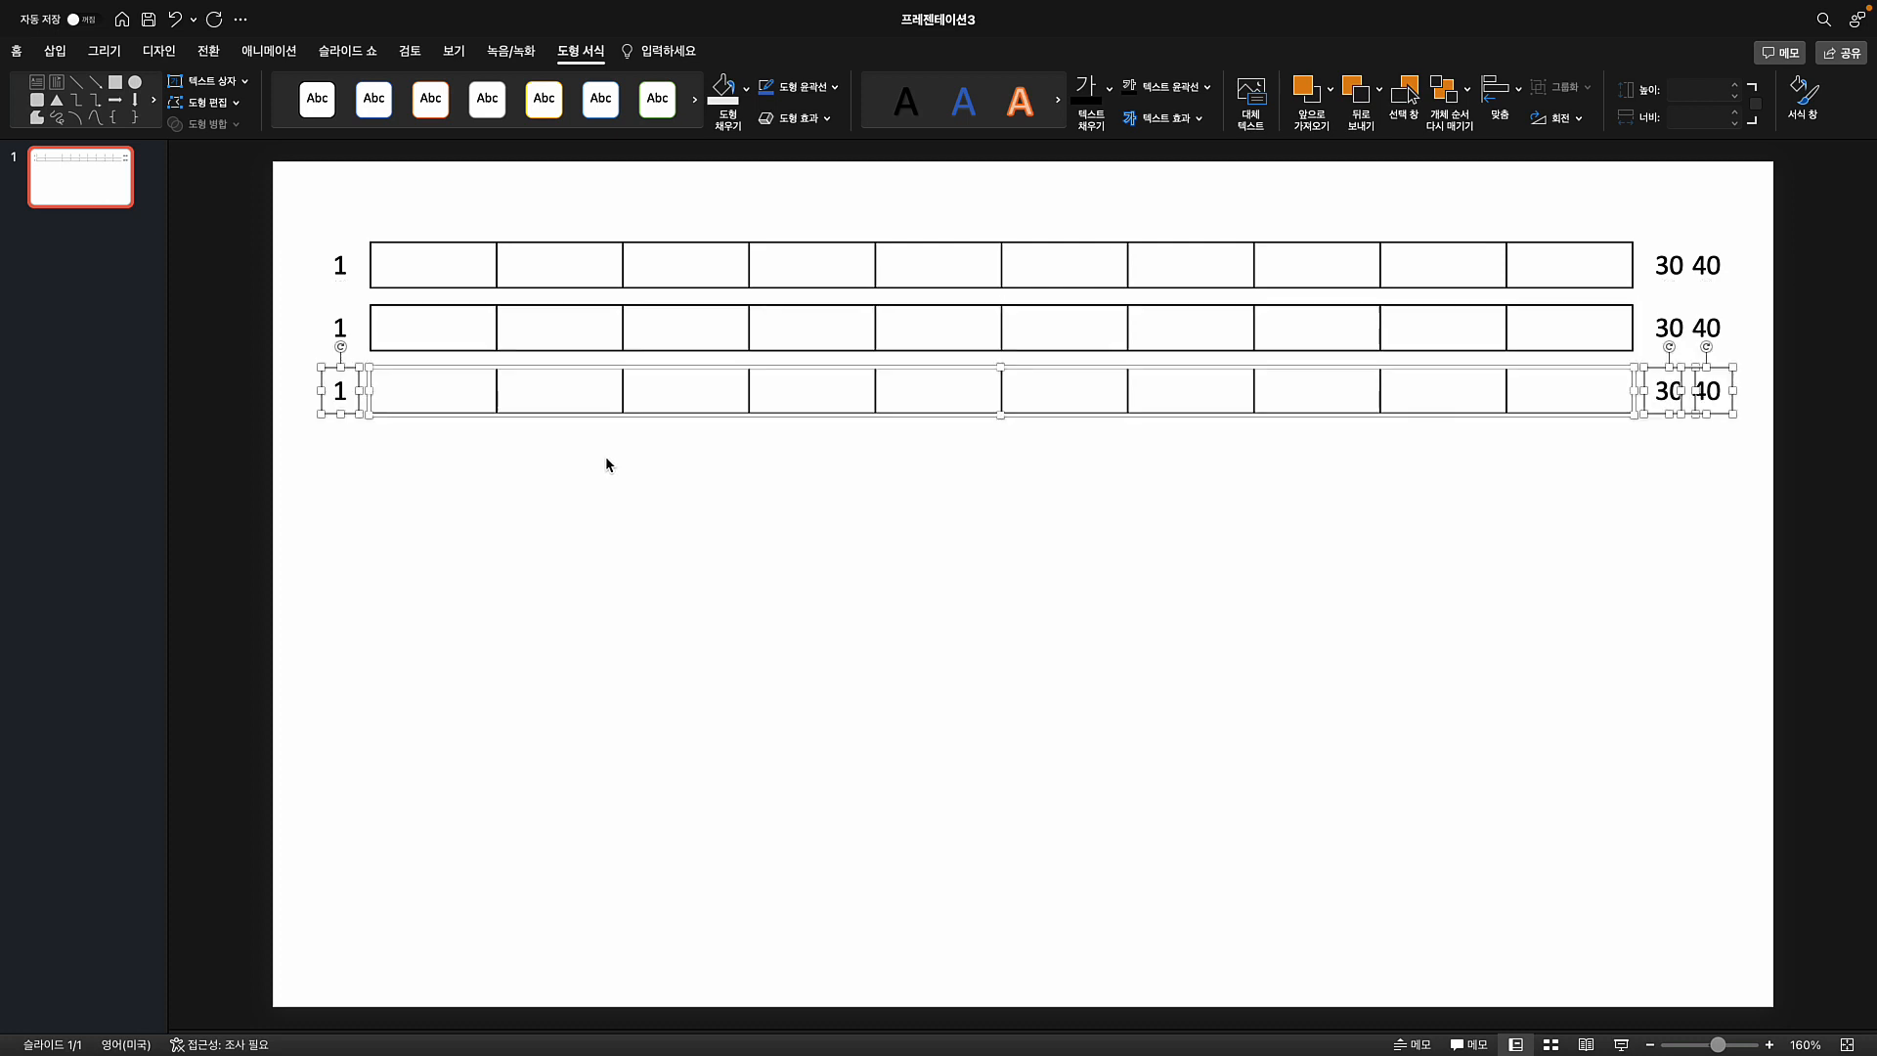
key("ctrl+d")
key("ctrl+d")
key("ctrl+d")
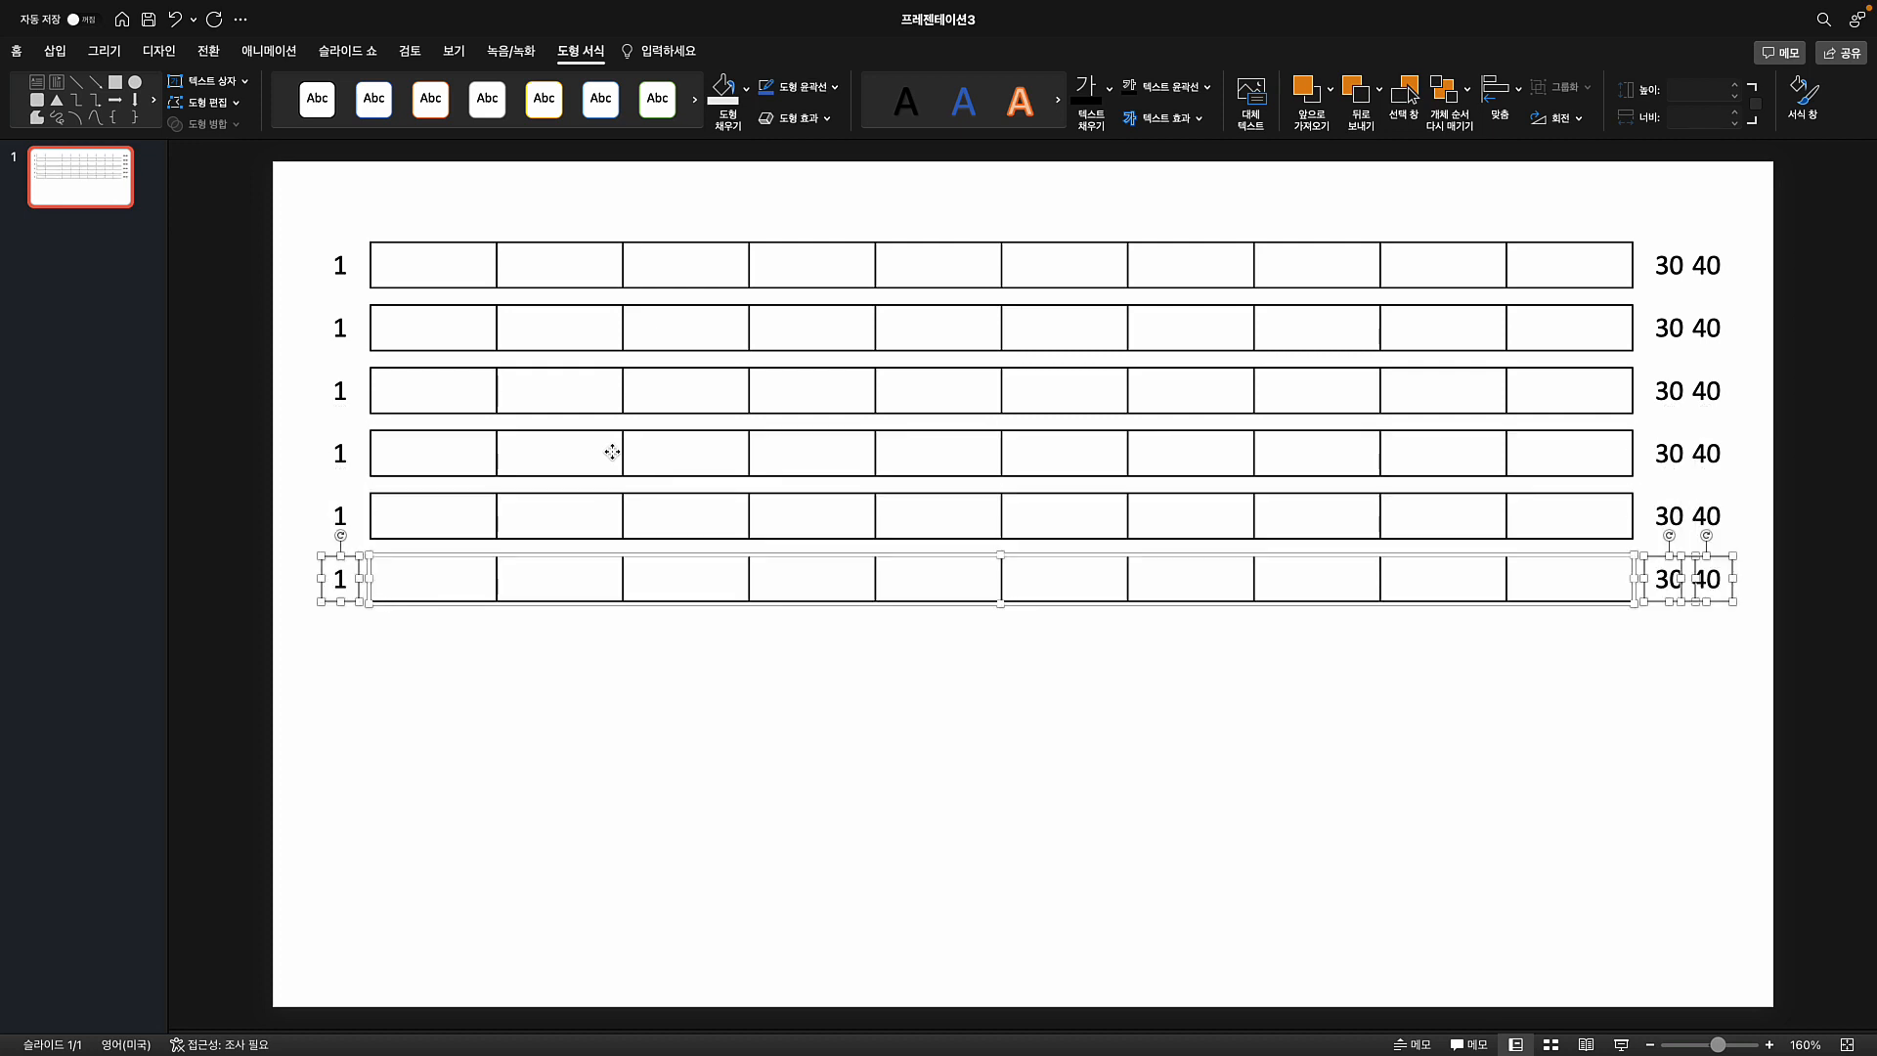
key("ctrl+d")
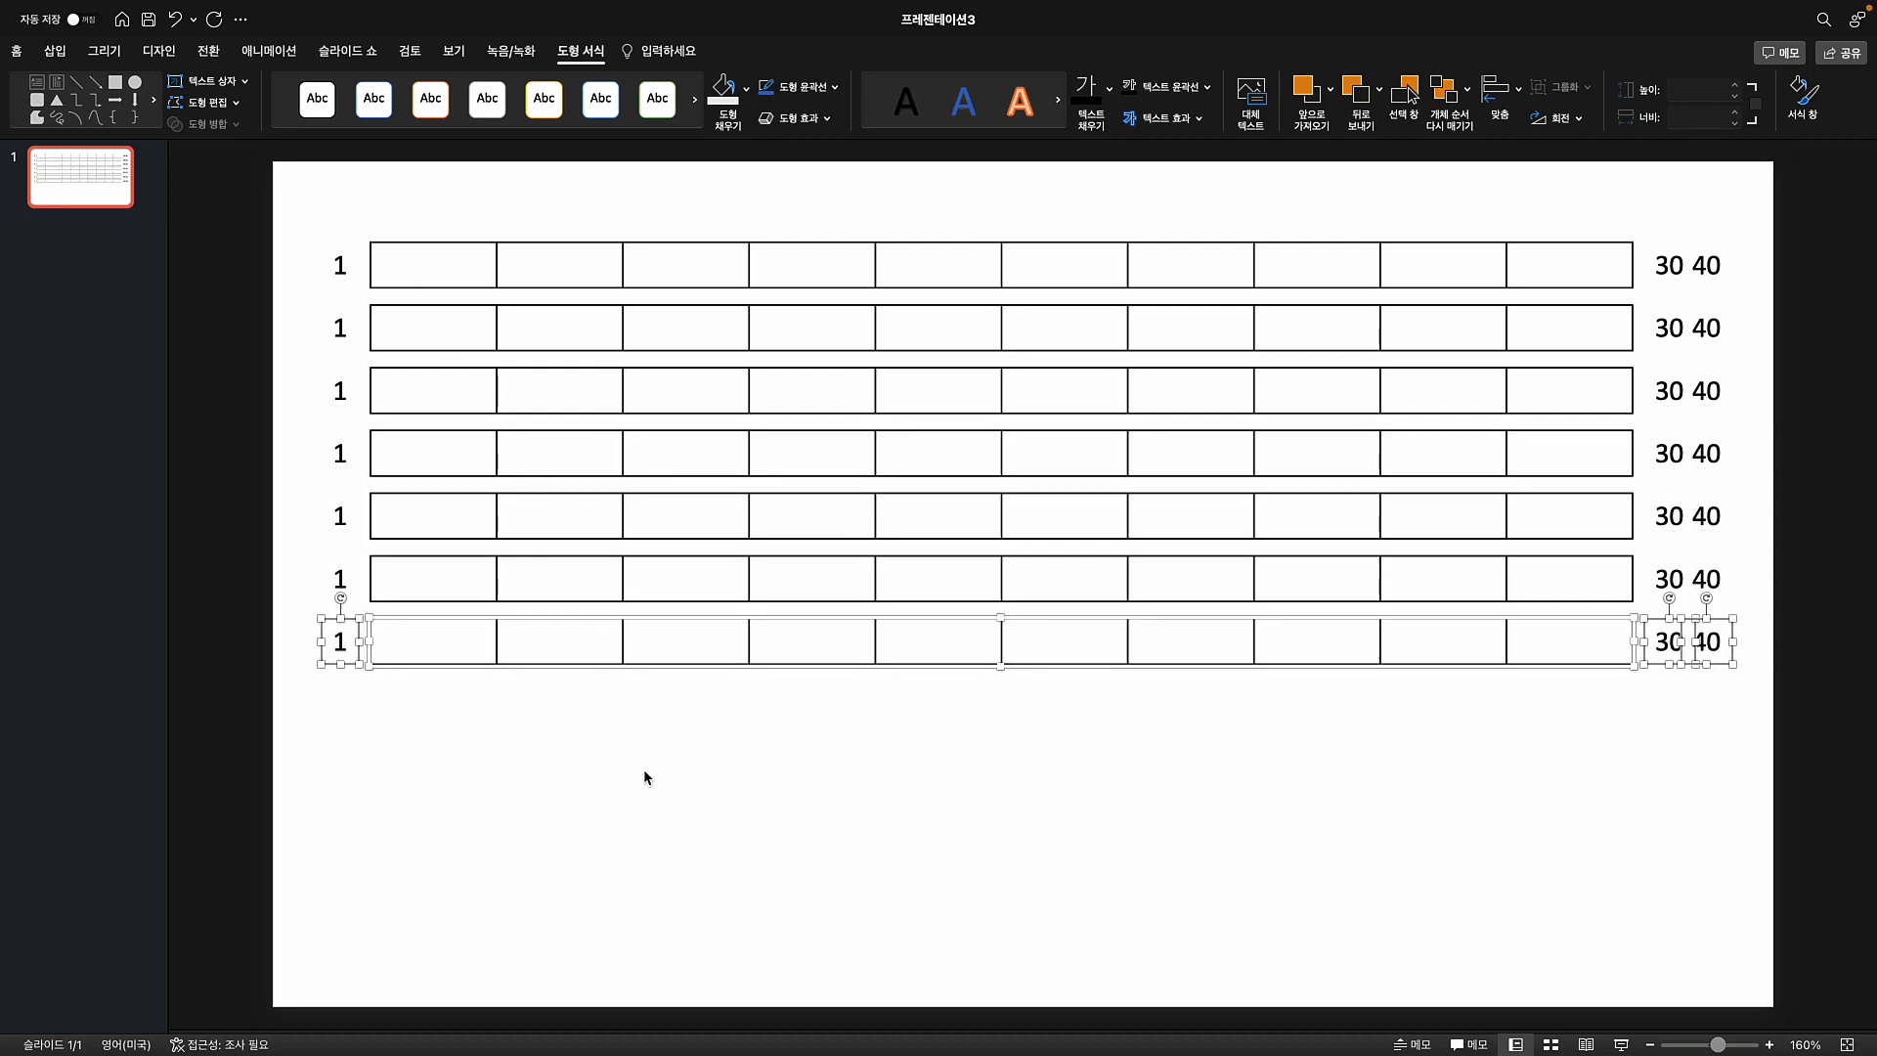
key("ctrl+d")
key("ctrl+d")
key("ctrl+d")
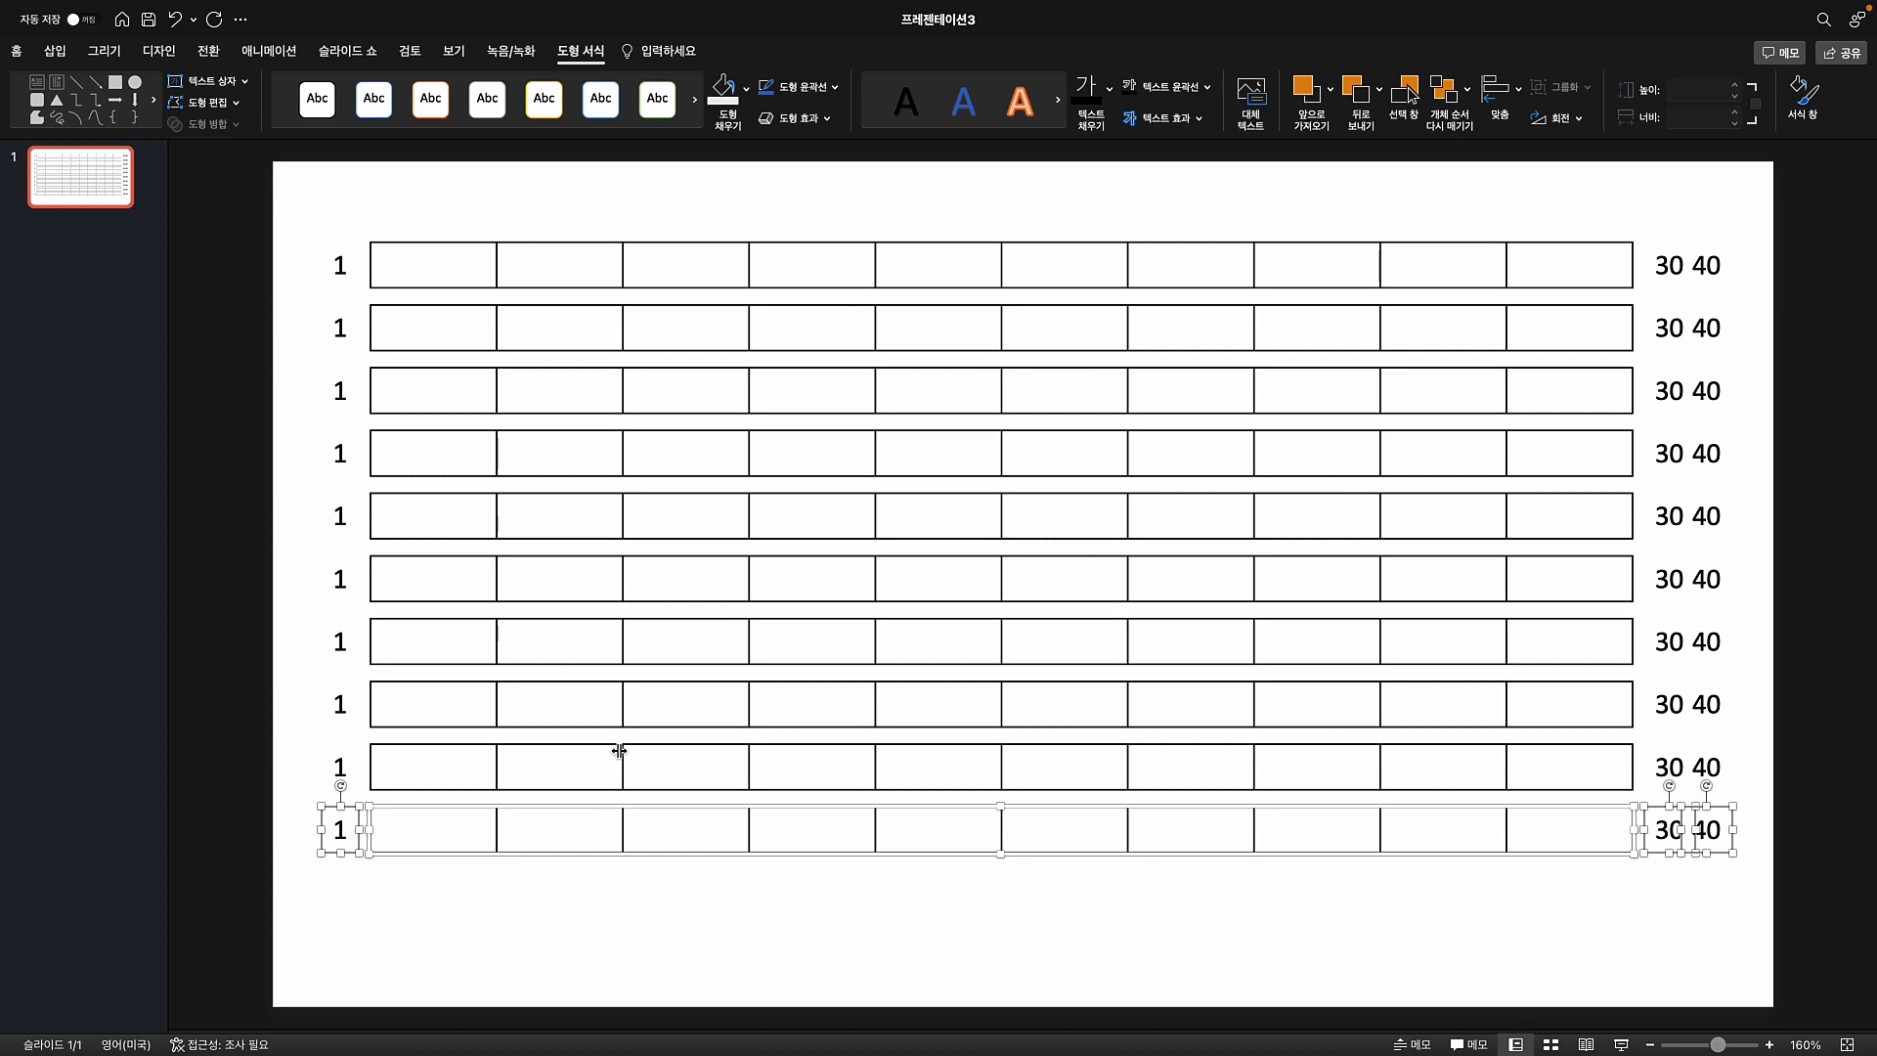
left_click(670, 897)
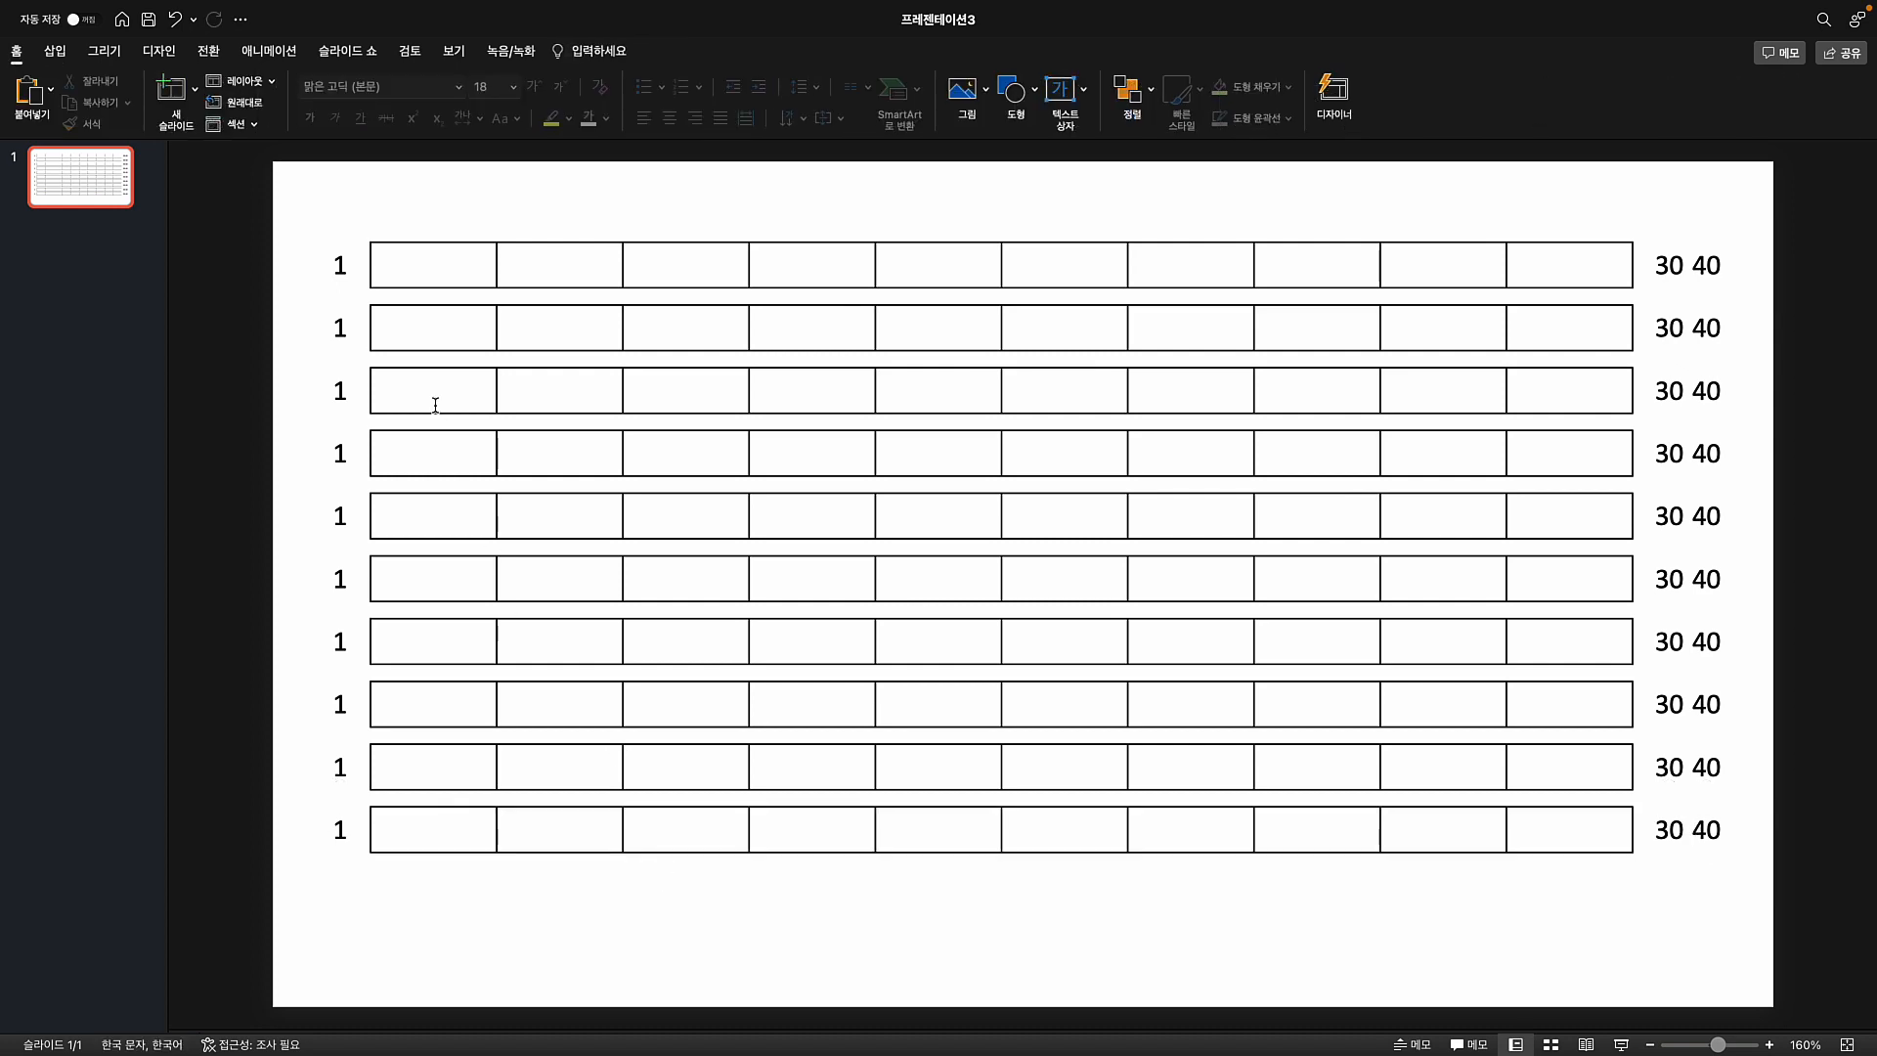
- Renumber the left-end labels of the second to tenth rows consecutively from 2 to 10
double_click(340, 327)
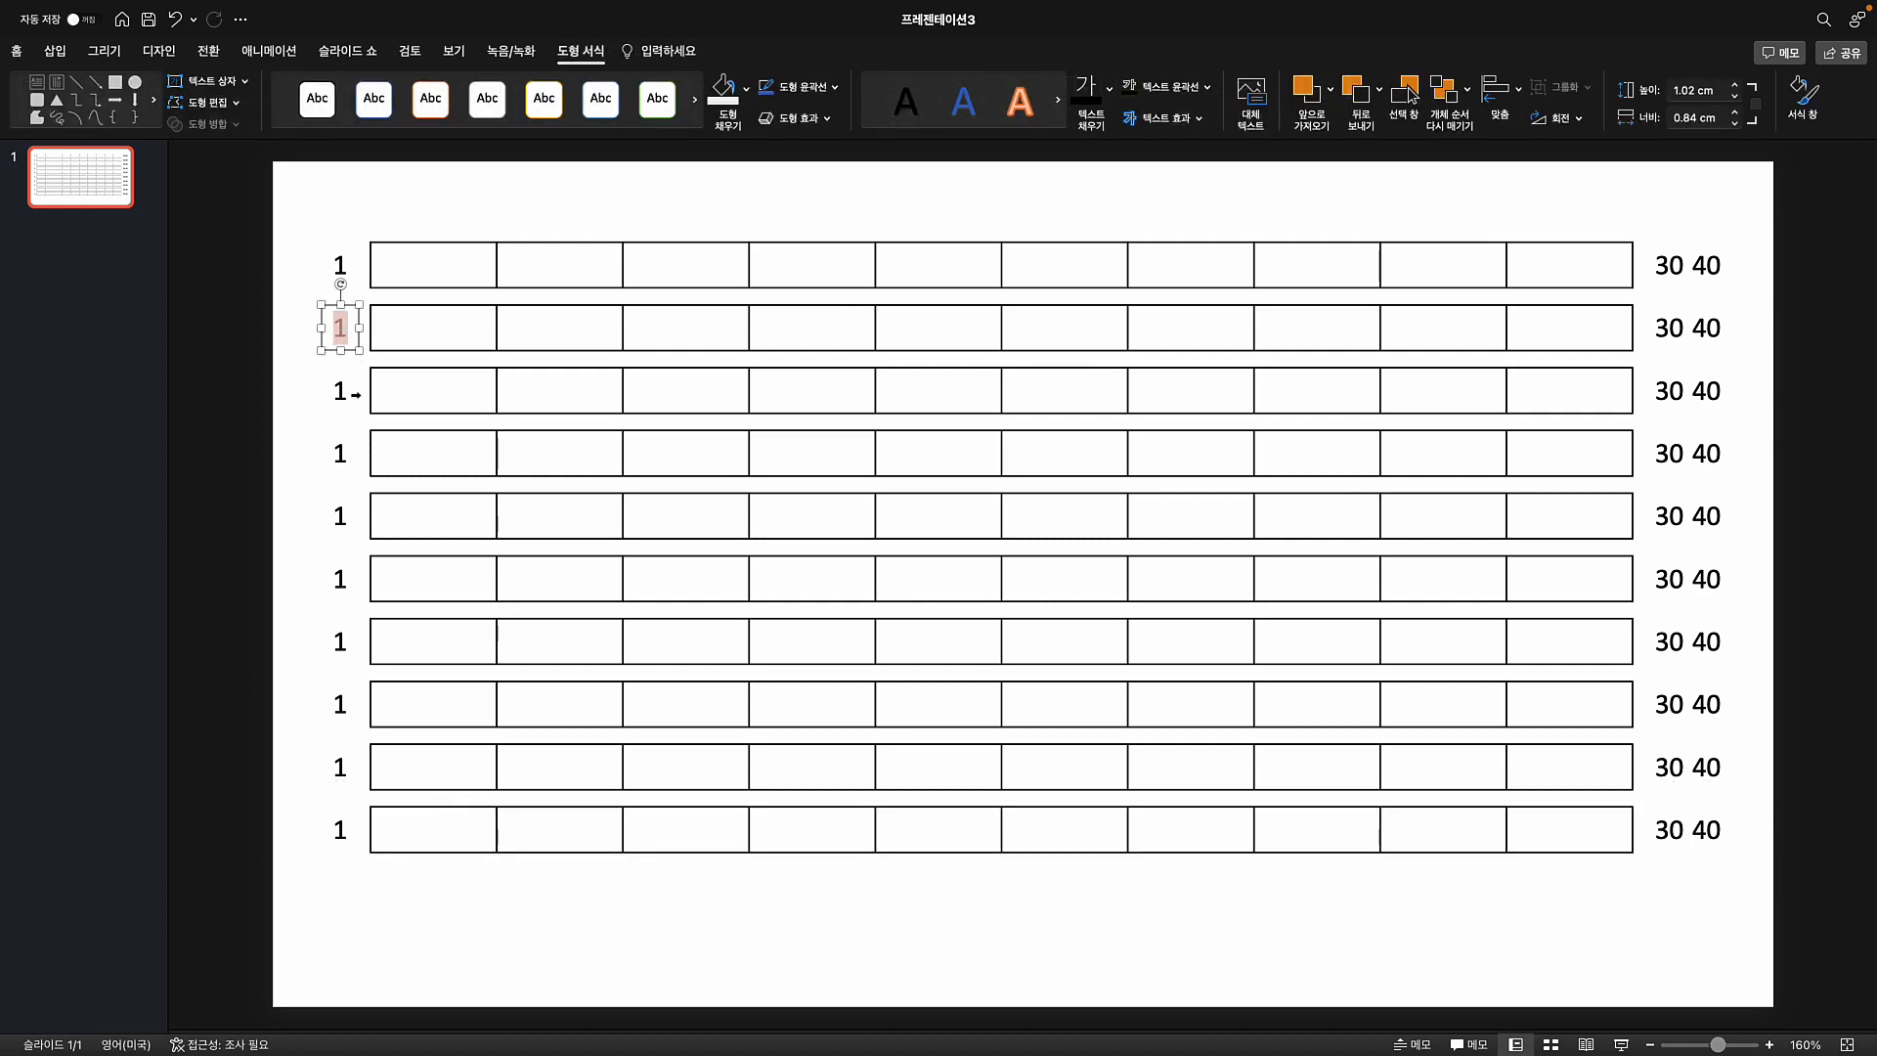
type("2")
double_click(341, 391)
type("3")
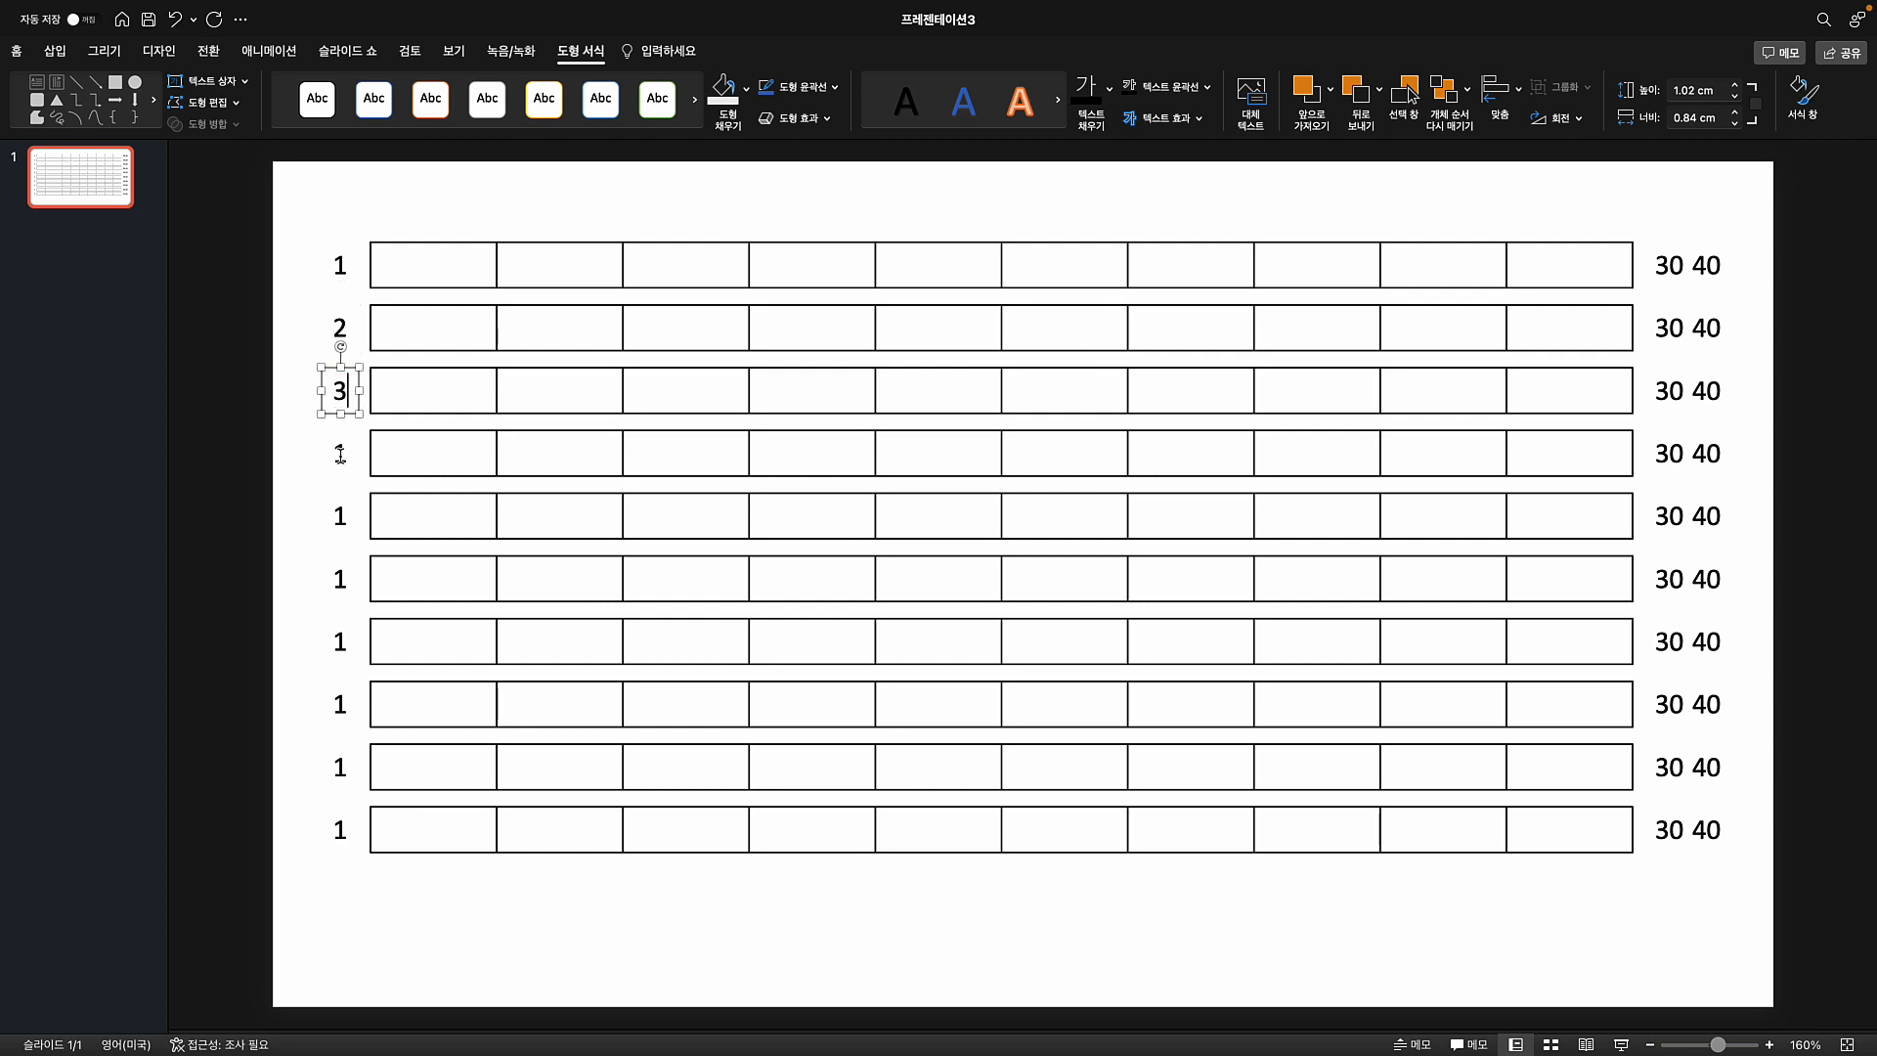
double_click(340, 453)
left_click(337, 501)
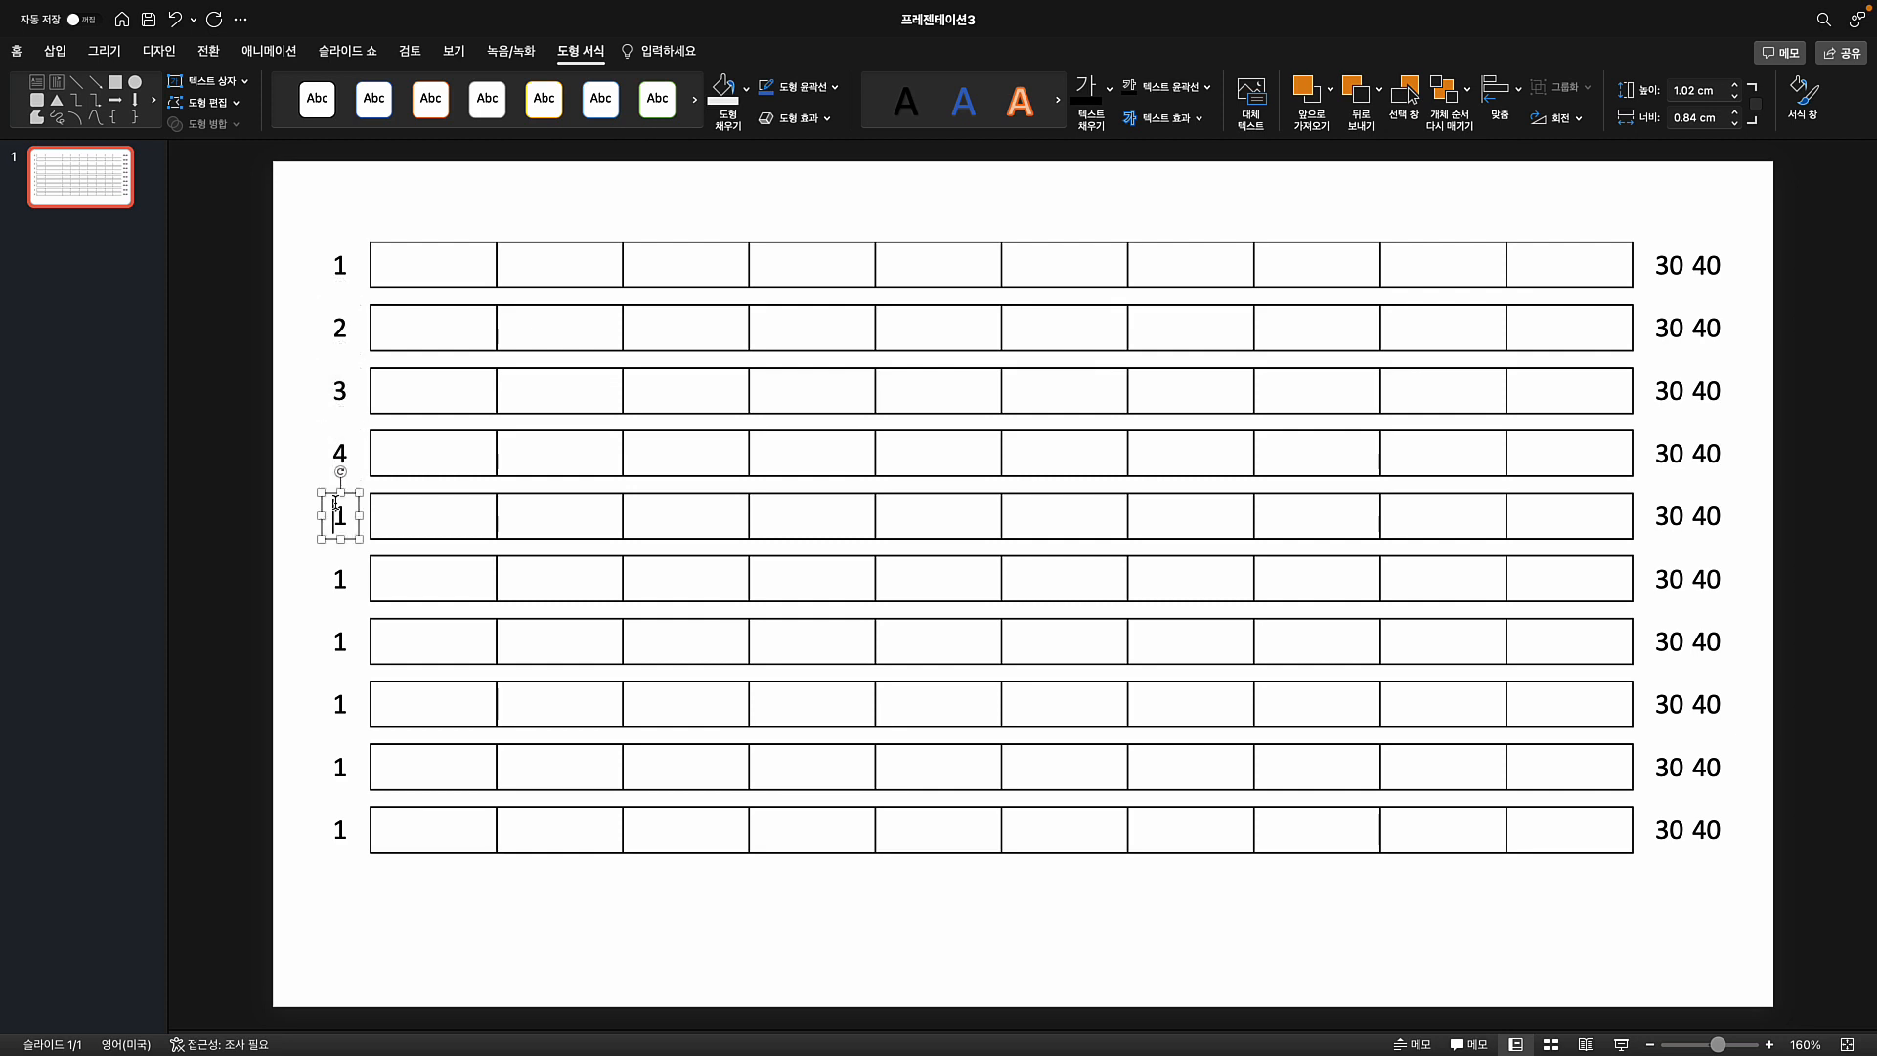
double_click(340, 514)
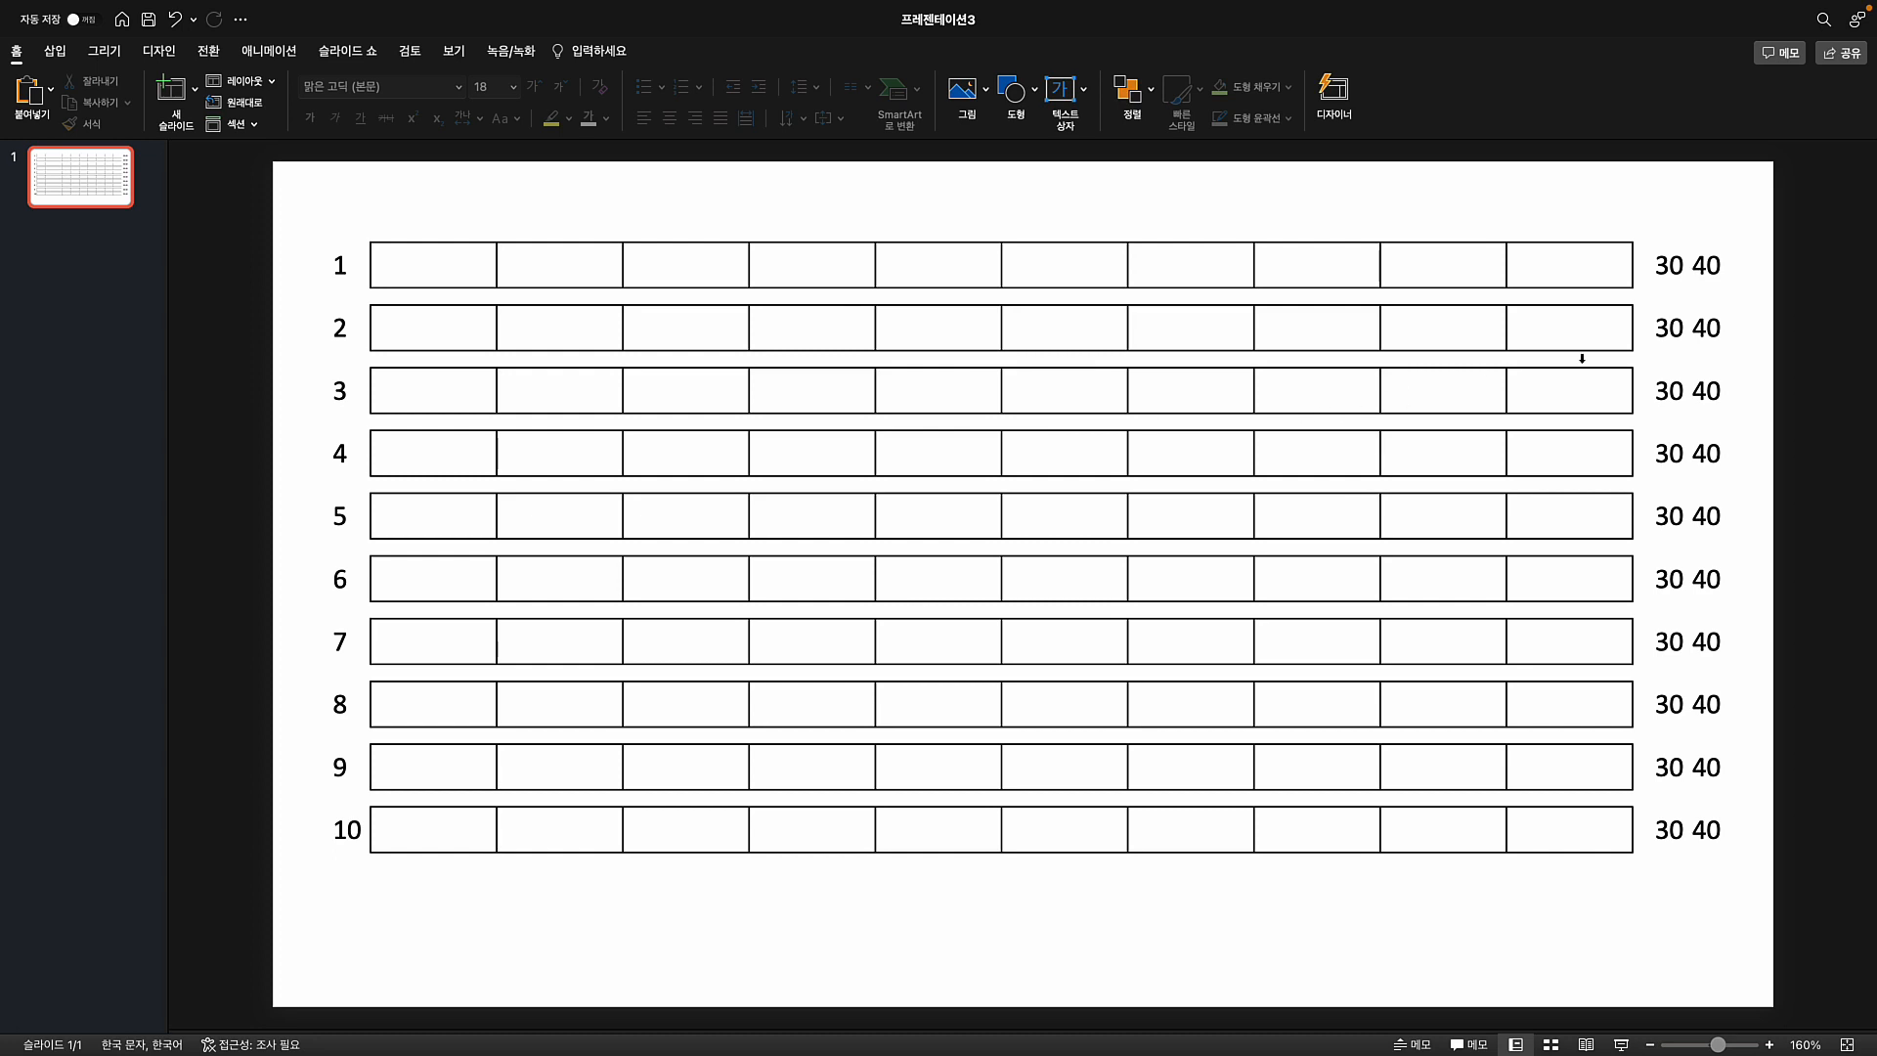
- Change the right-end label pairs of rows 2 to 10 to 50/20, 10/30, 70/0, 30/20, 40/40, 30/20, 40/10, 30/20 and 20/30
left_click(1661, 333)
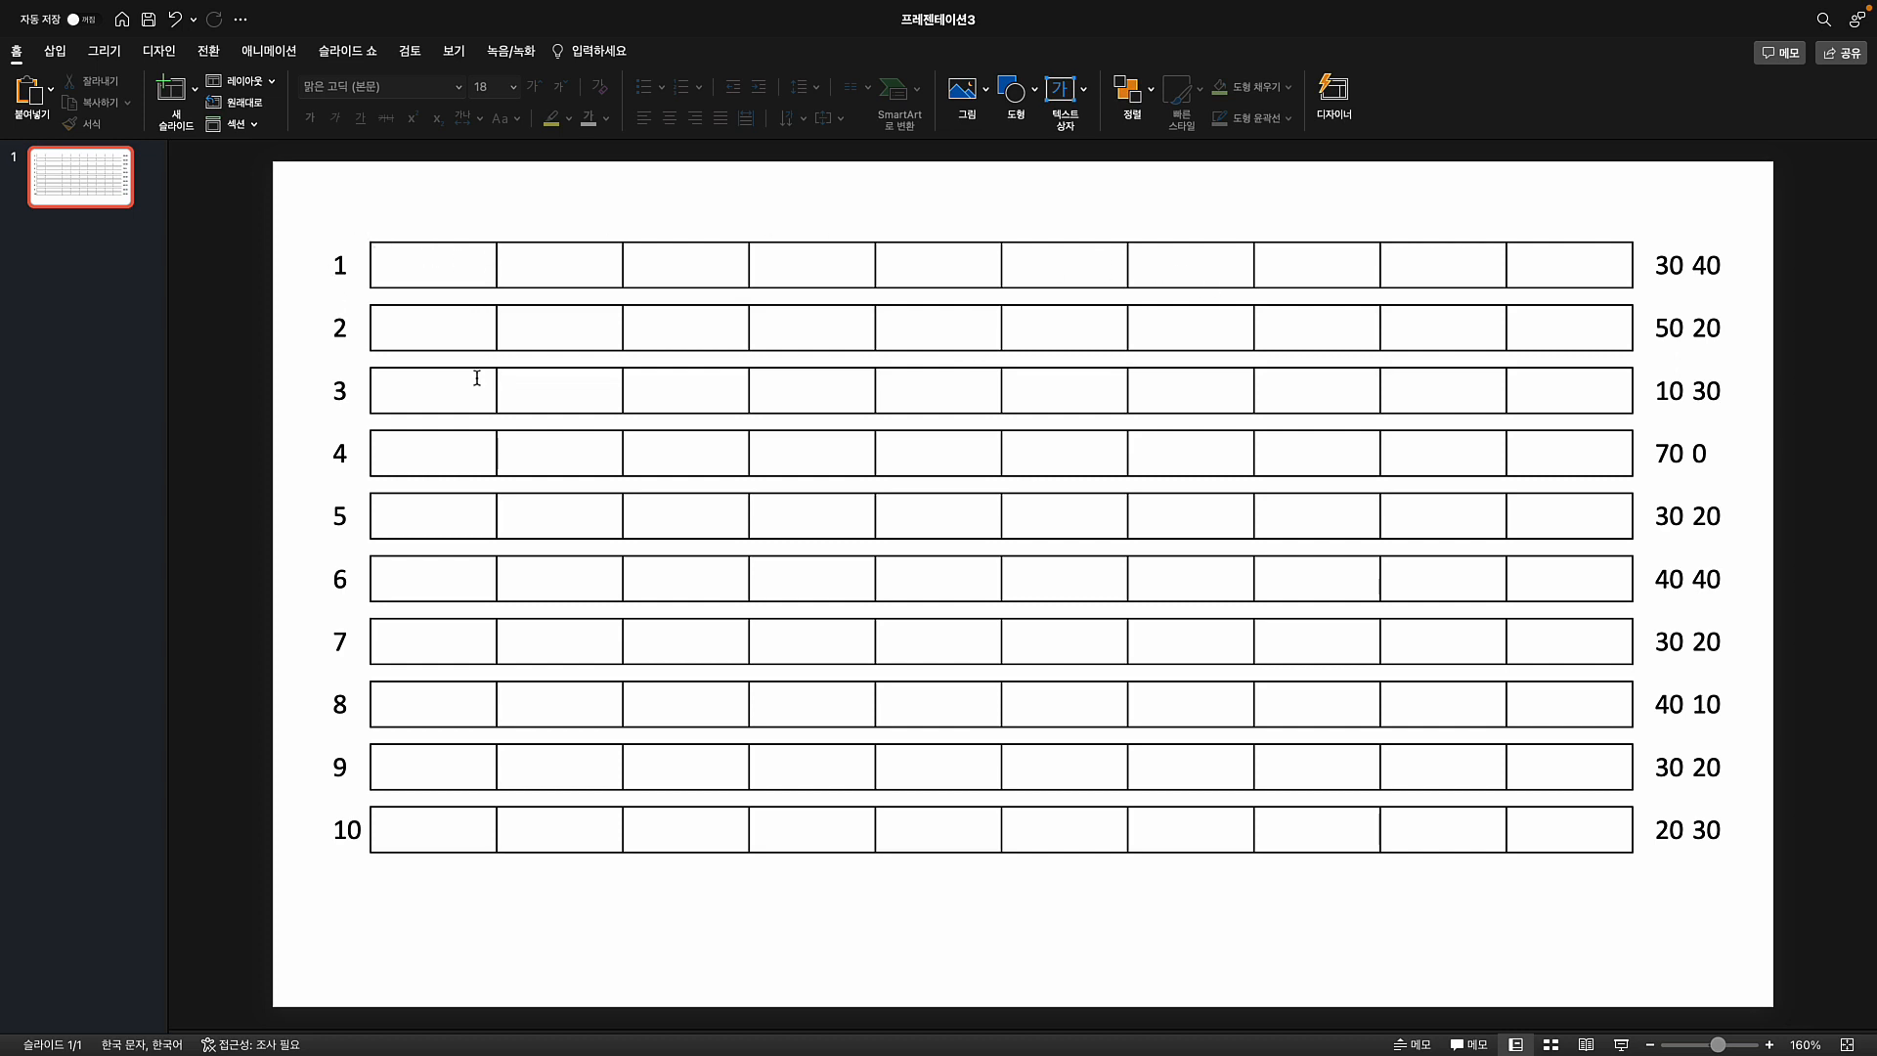
- Duplicate the slide as a spare copy and return to the first slide
left_click(127, 205)
key("super+d")
left_click(106, 203)
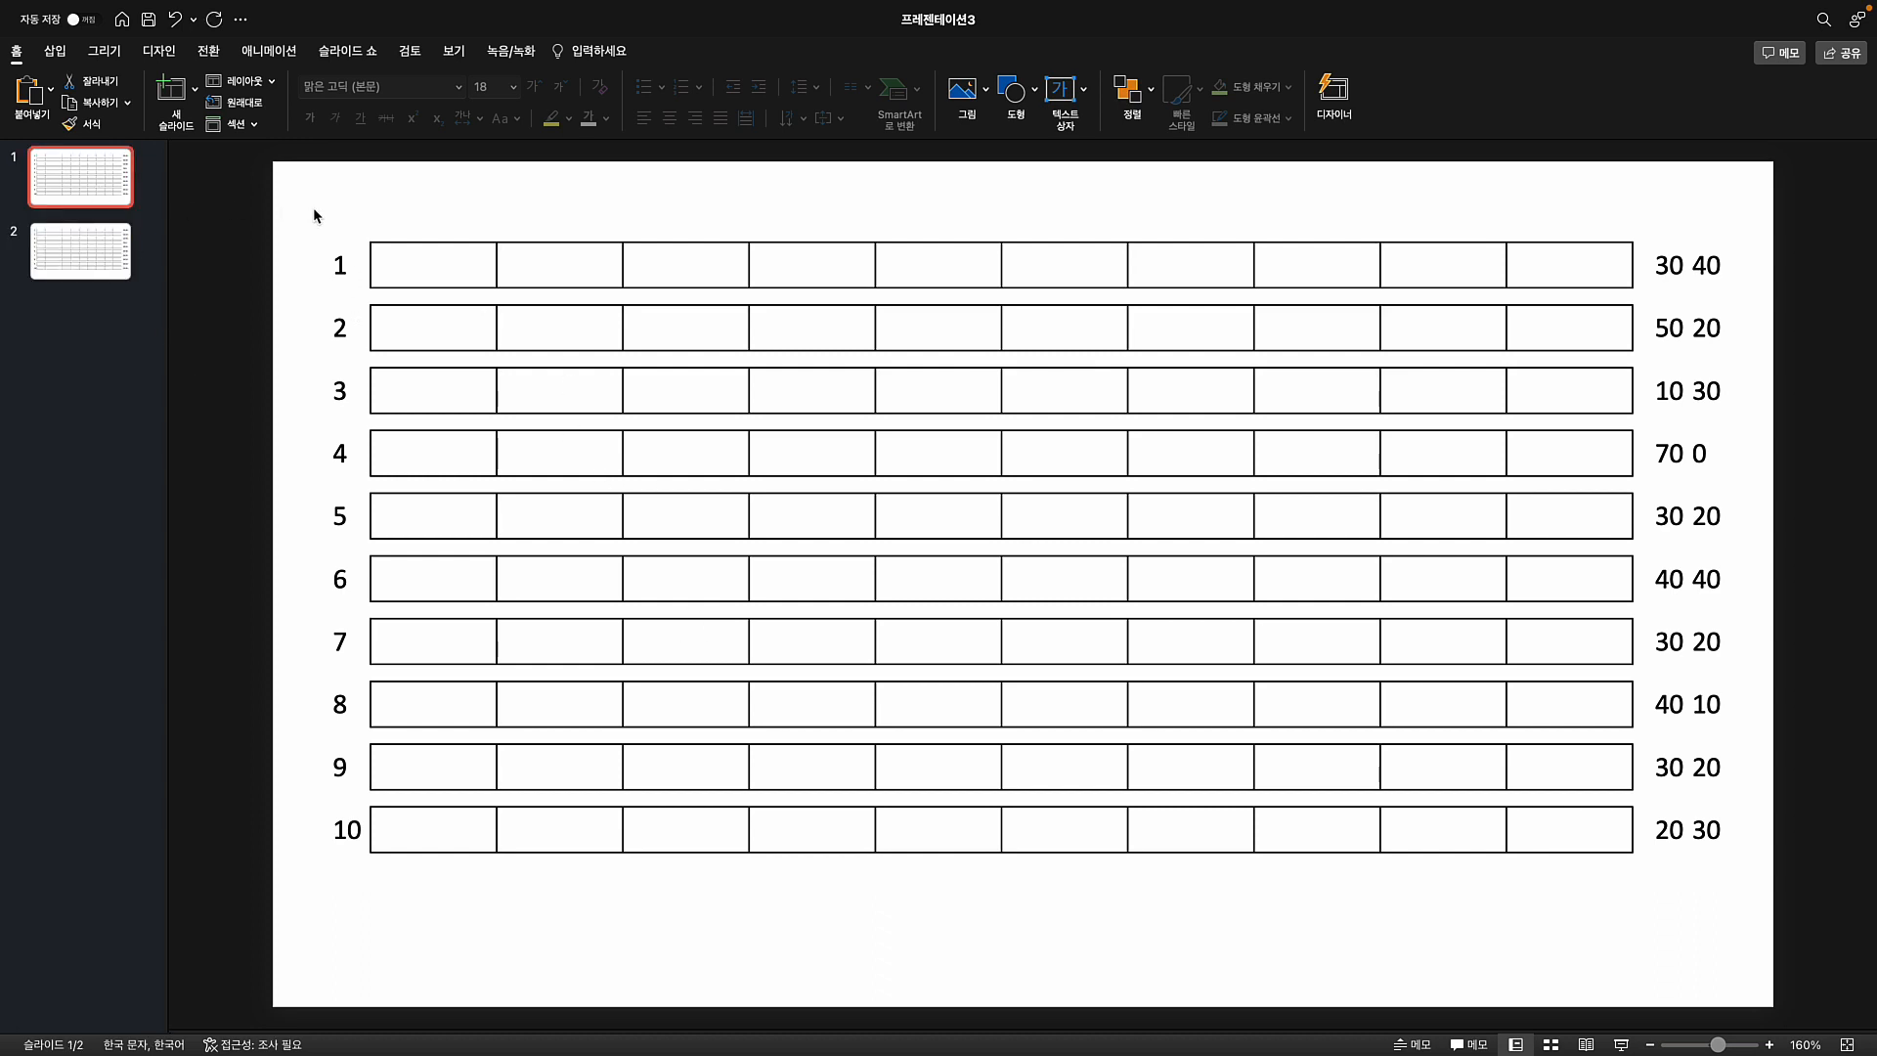
- Shade the first three cells of row 1 with the standard light blue, matching its value of 30
left_click(384, 222)
left_click(1674, 262)
left_click(1706, 265)
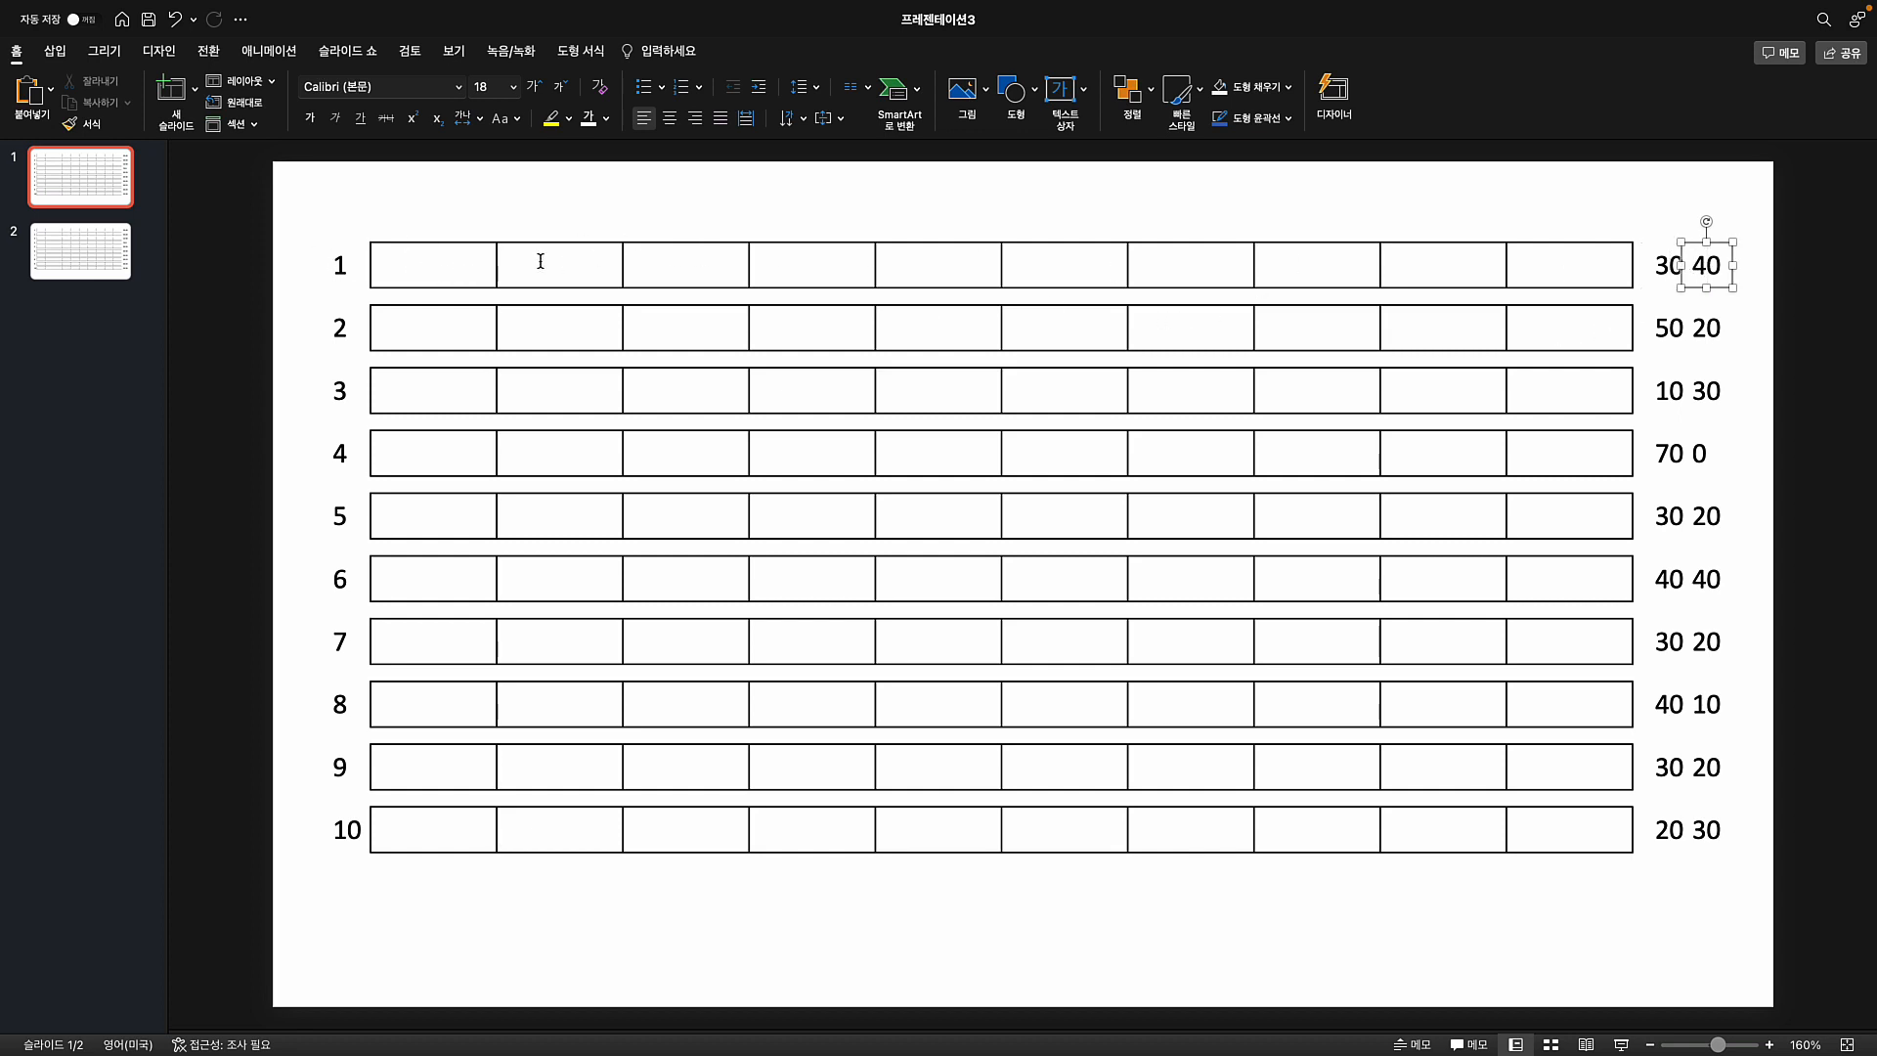
left_click_drag(452, 264, 680, 266)
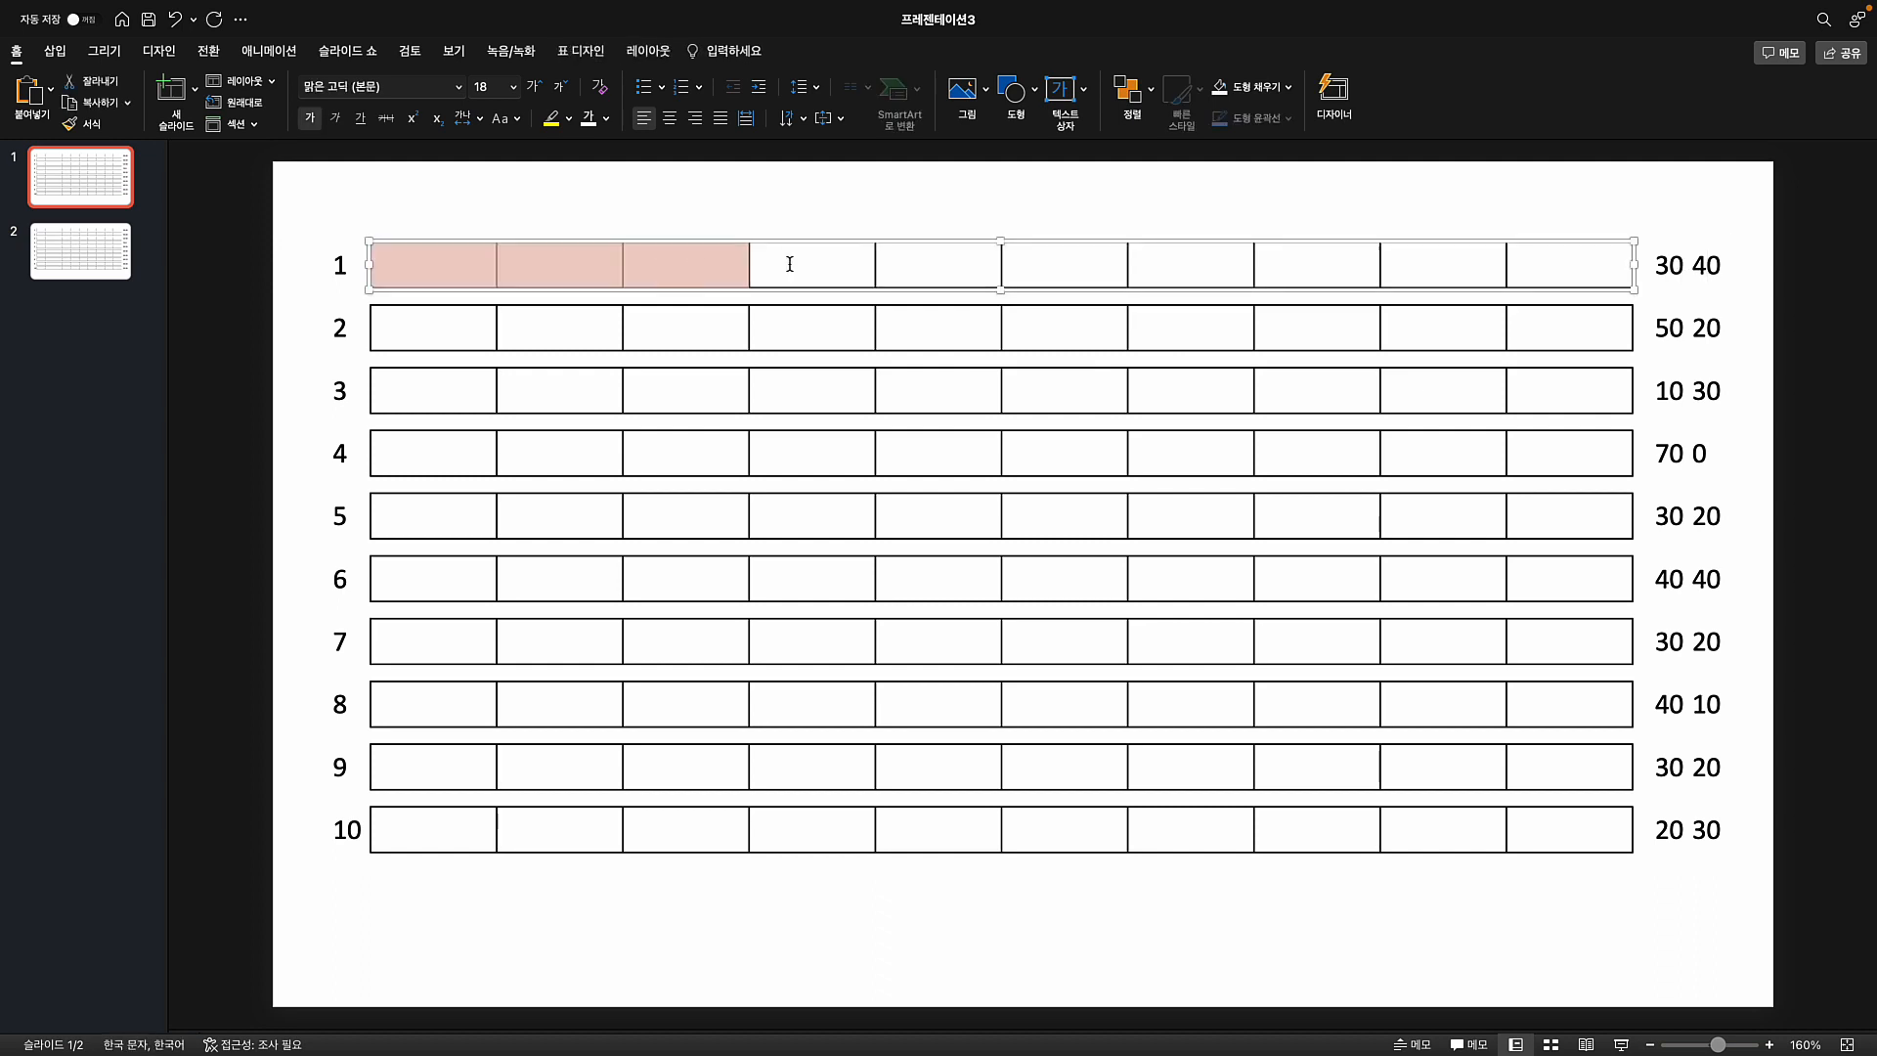
left_click(581, 51)
left_click(761, 82)
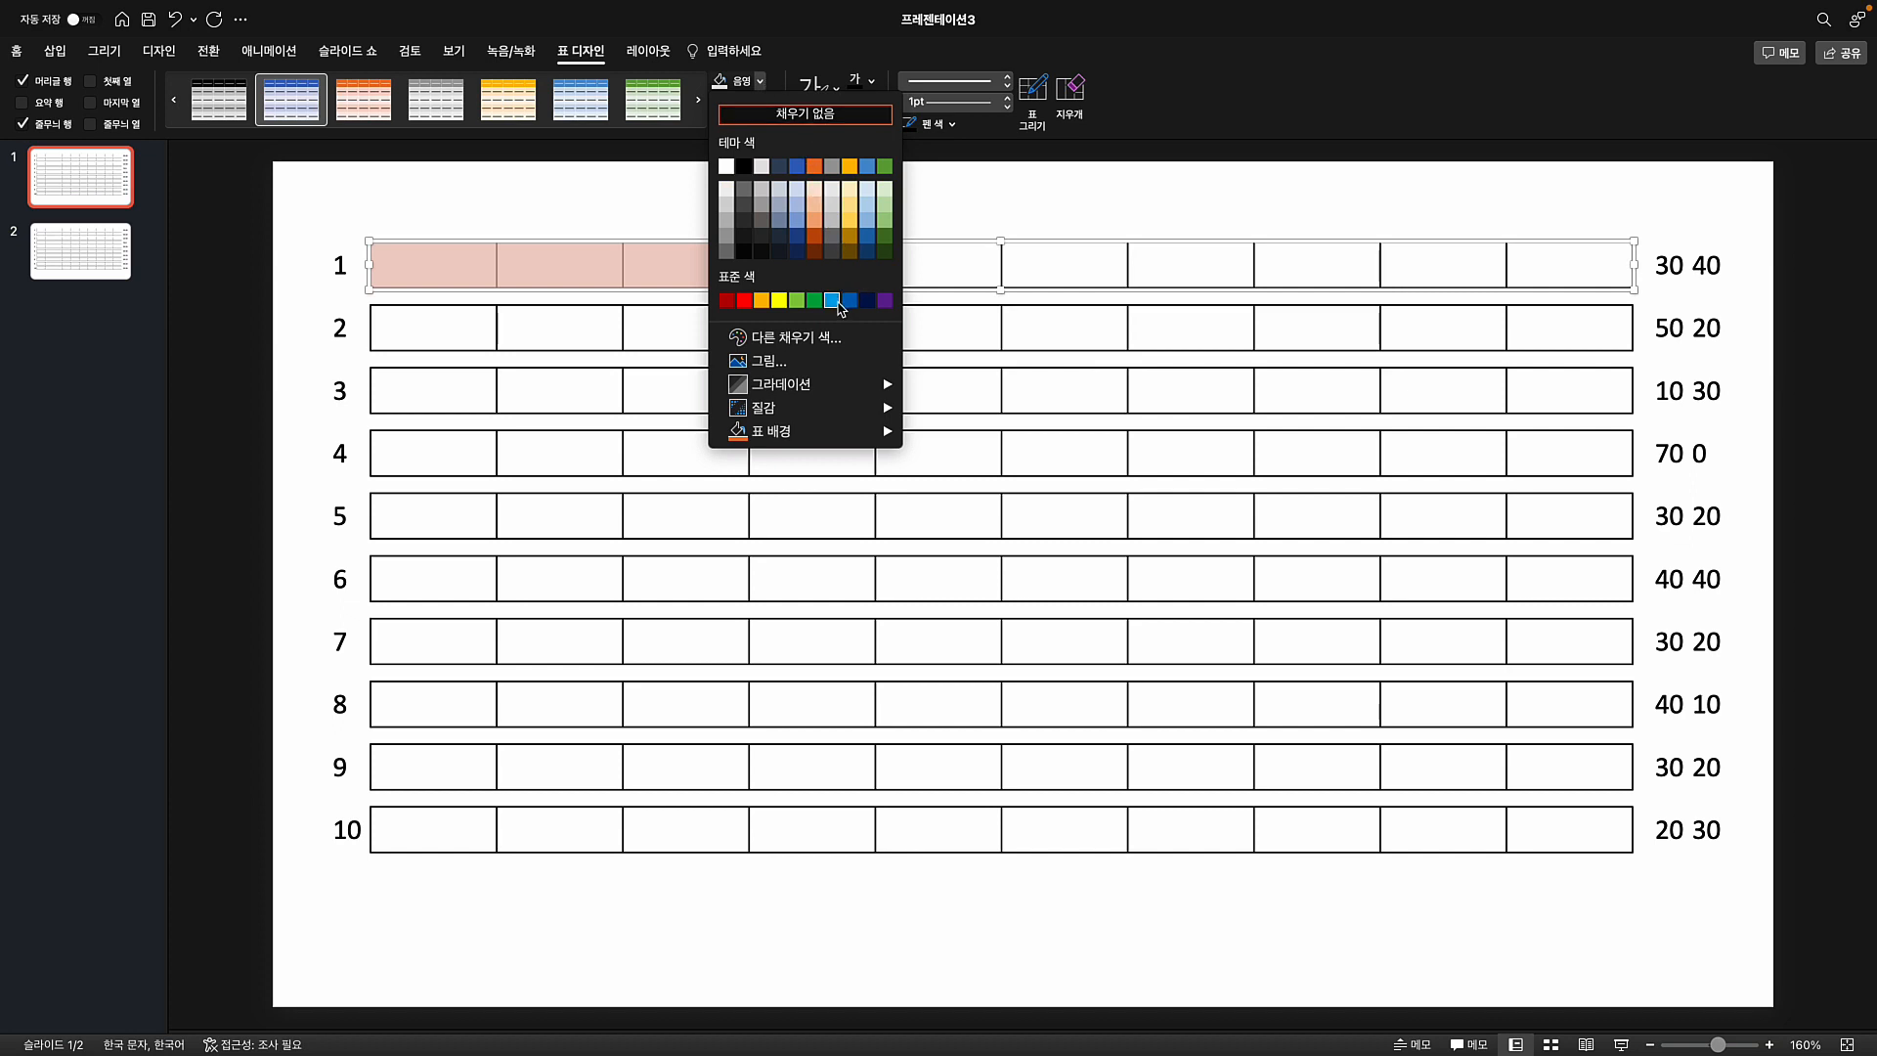
left_click(837, 303)
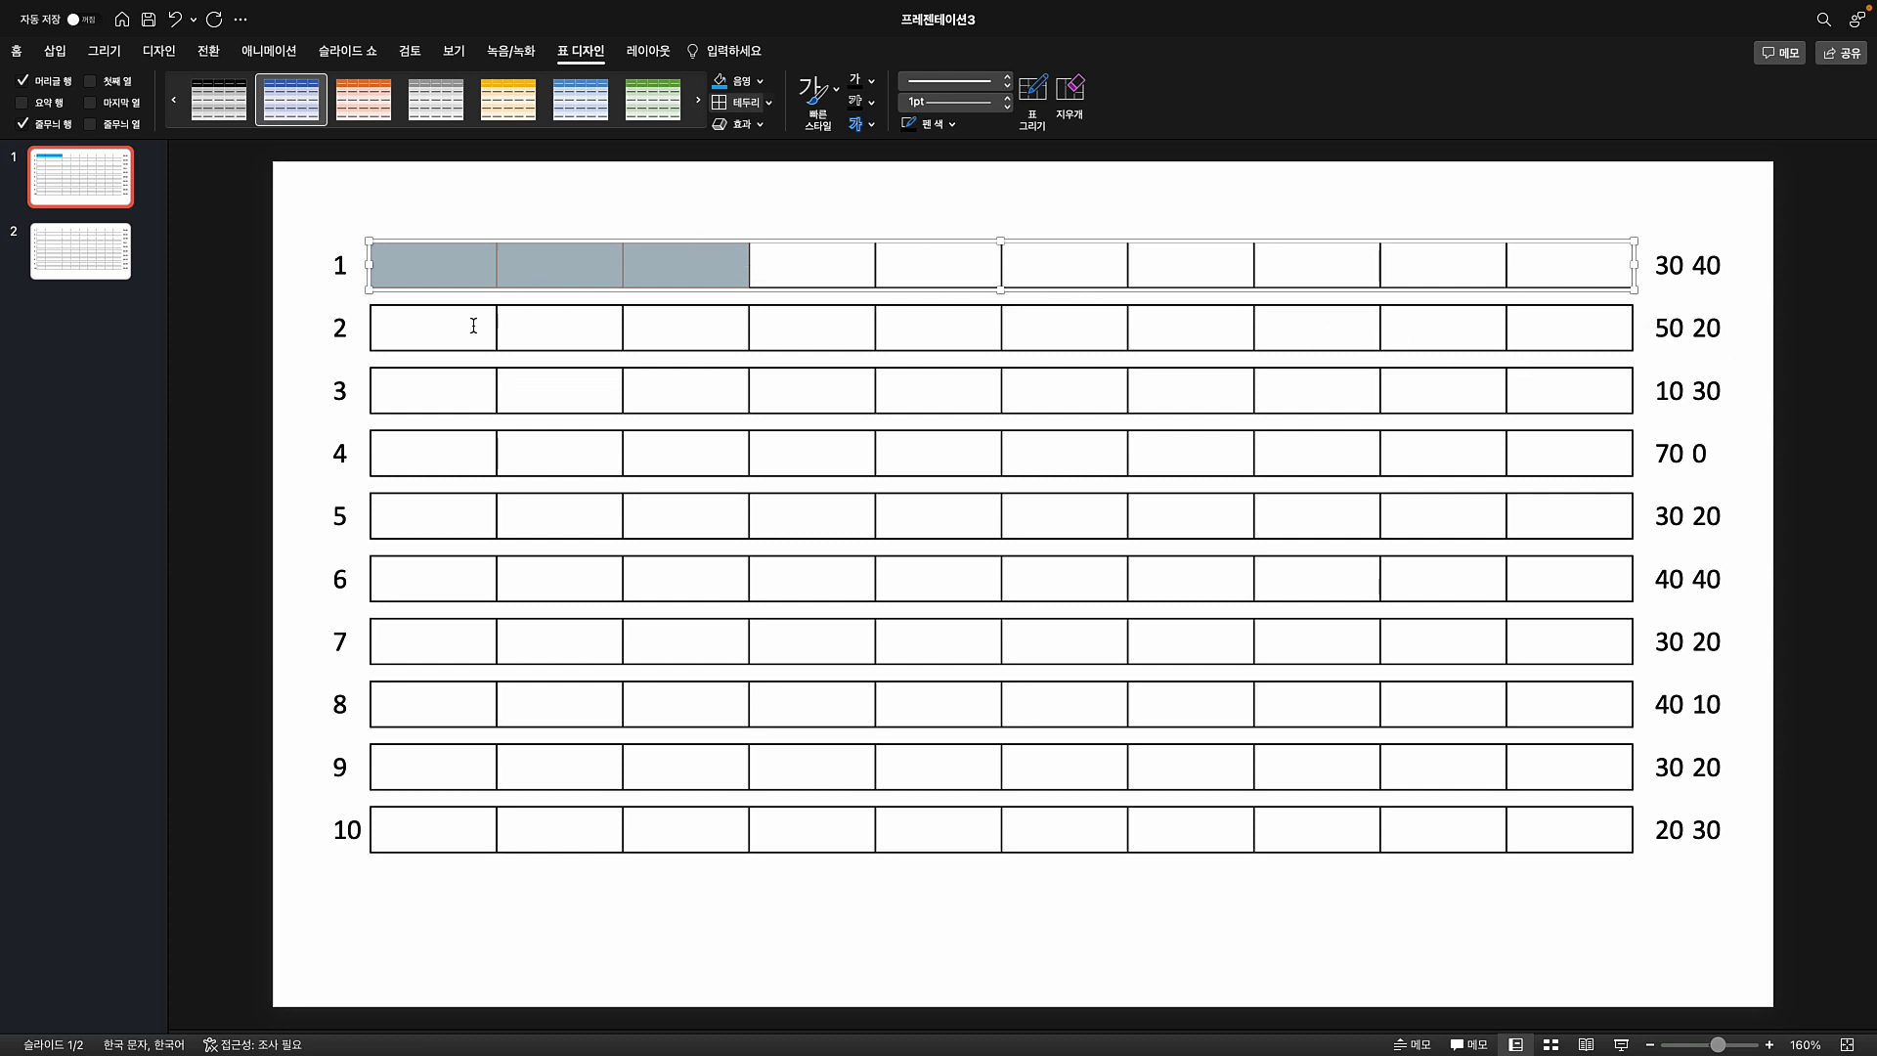
- Shade the leading cells light blue: five in row 2, one in row 3, seven in row 4 and three in row 5
left_click_drag(473, 326, 926, 318)
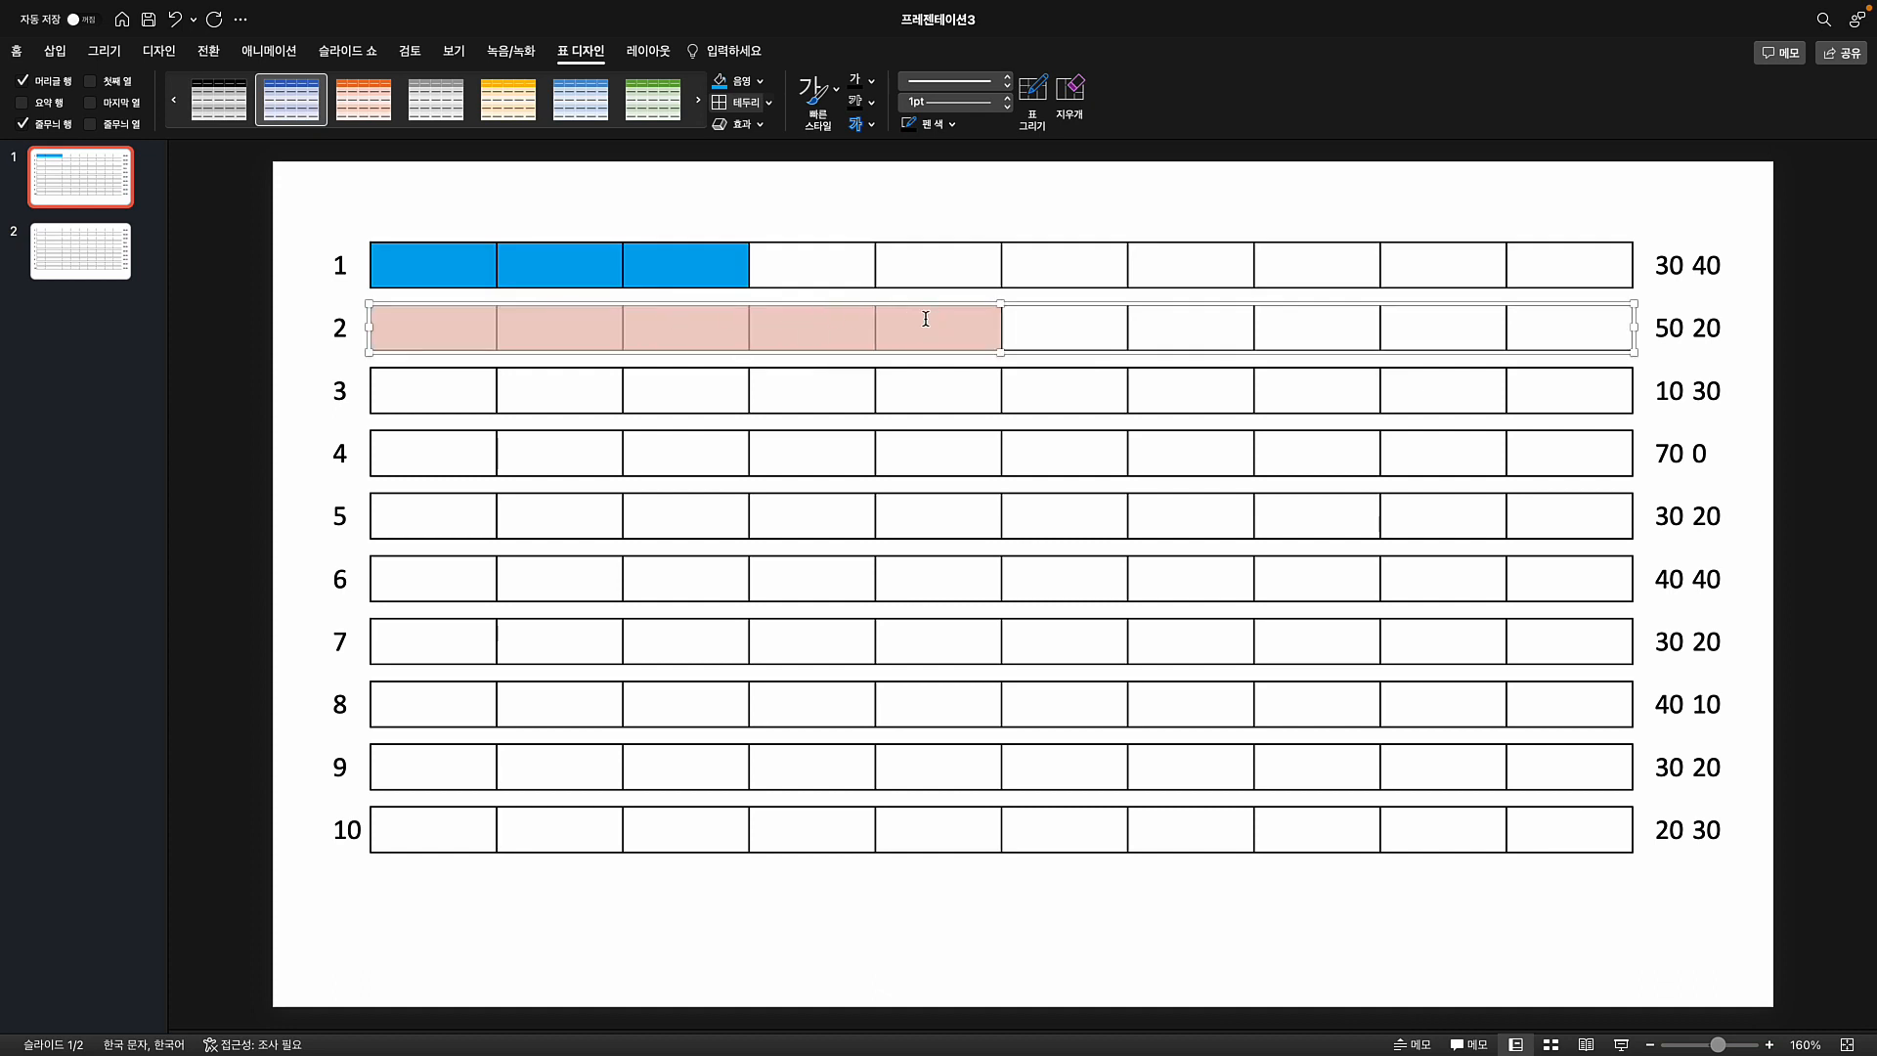
left_click(720, 81)
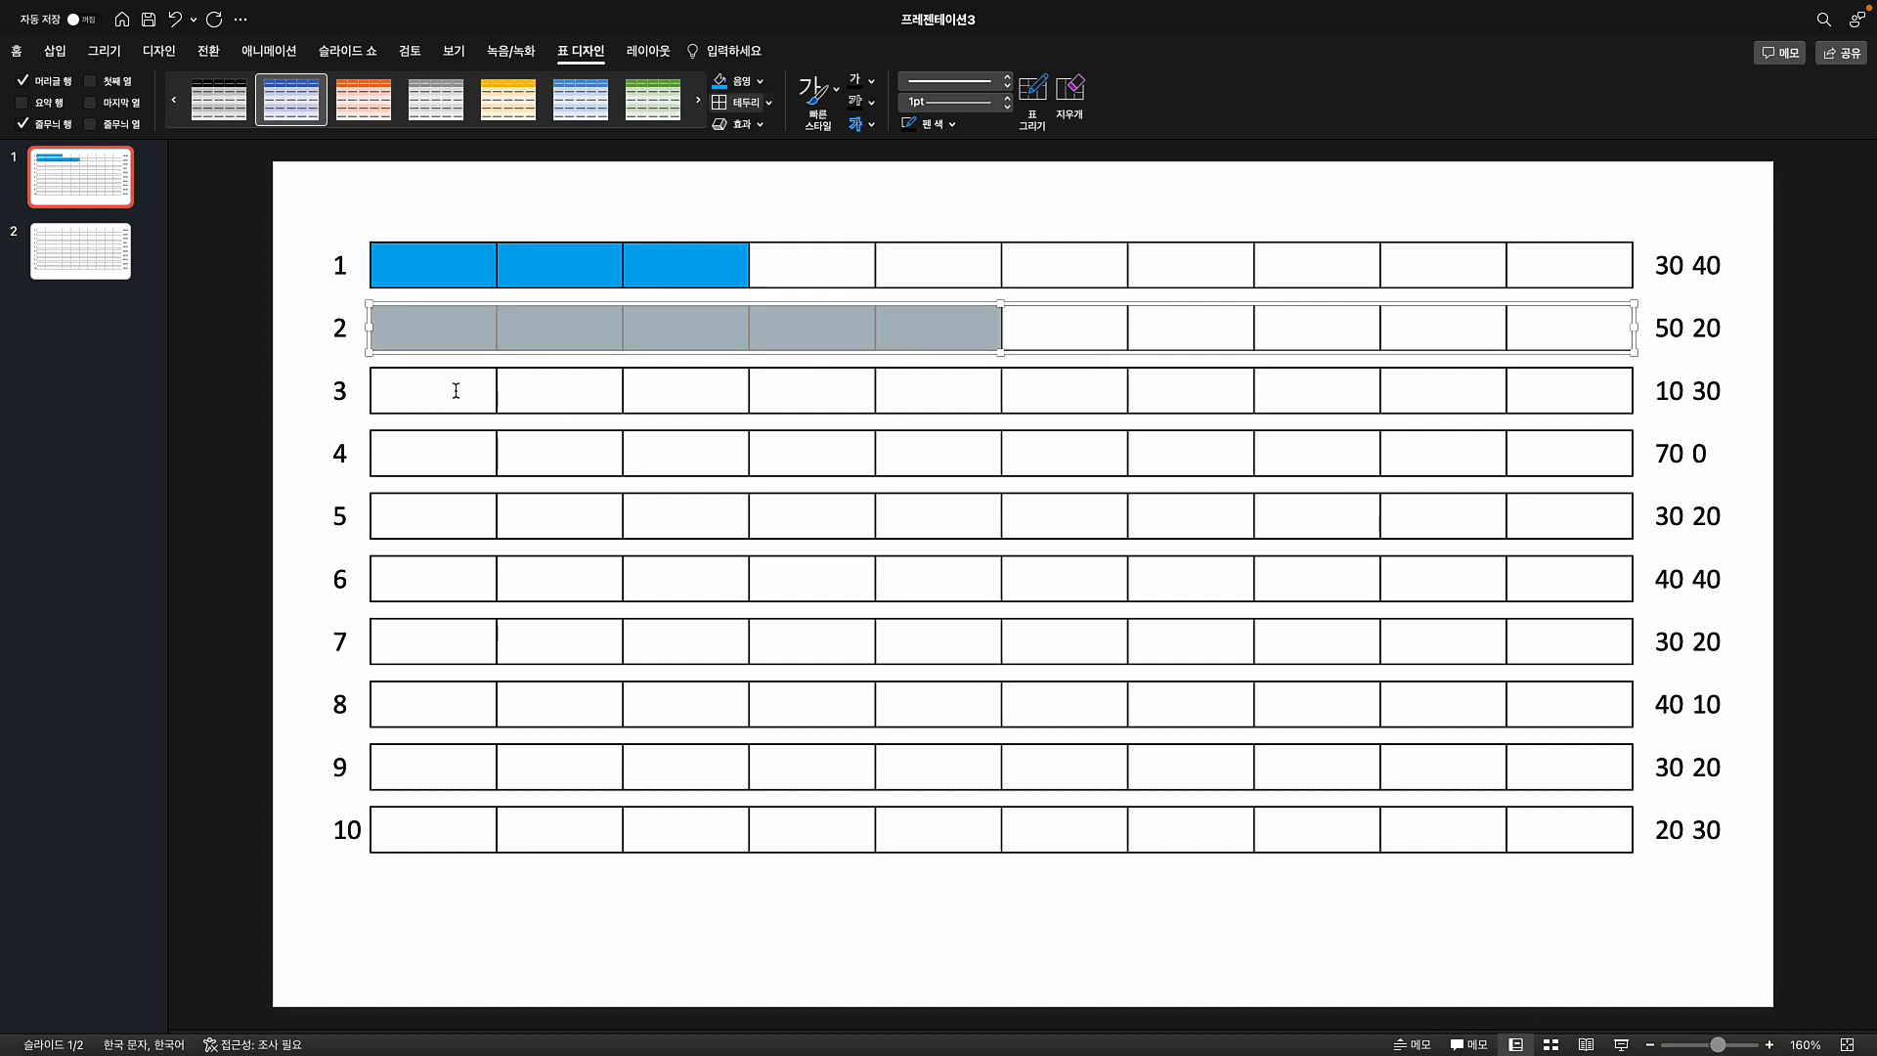
mouse_move(456, 390)
left_mouse_down()
mouse_move(515, 388)
mouse_move(452, 390)
left_mouse_up()
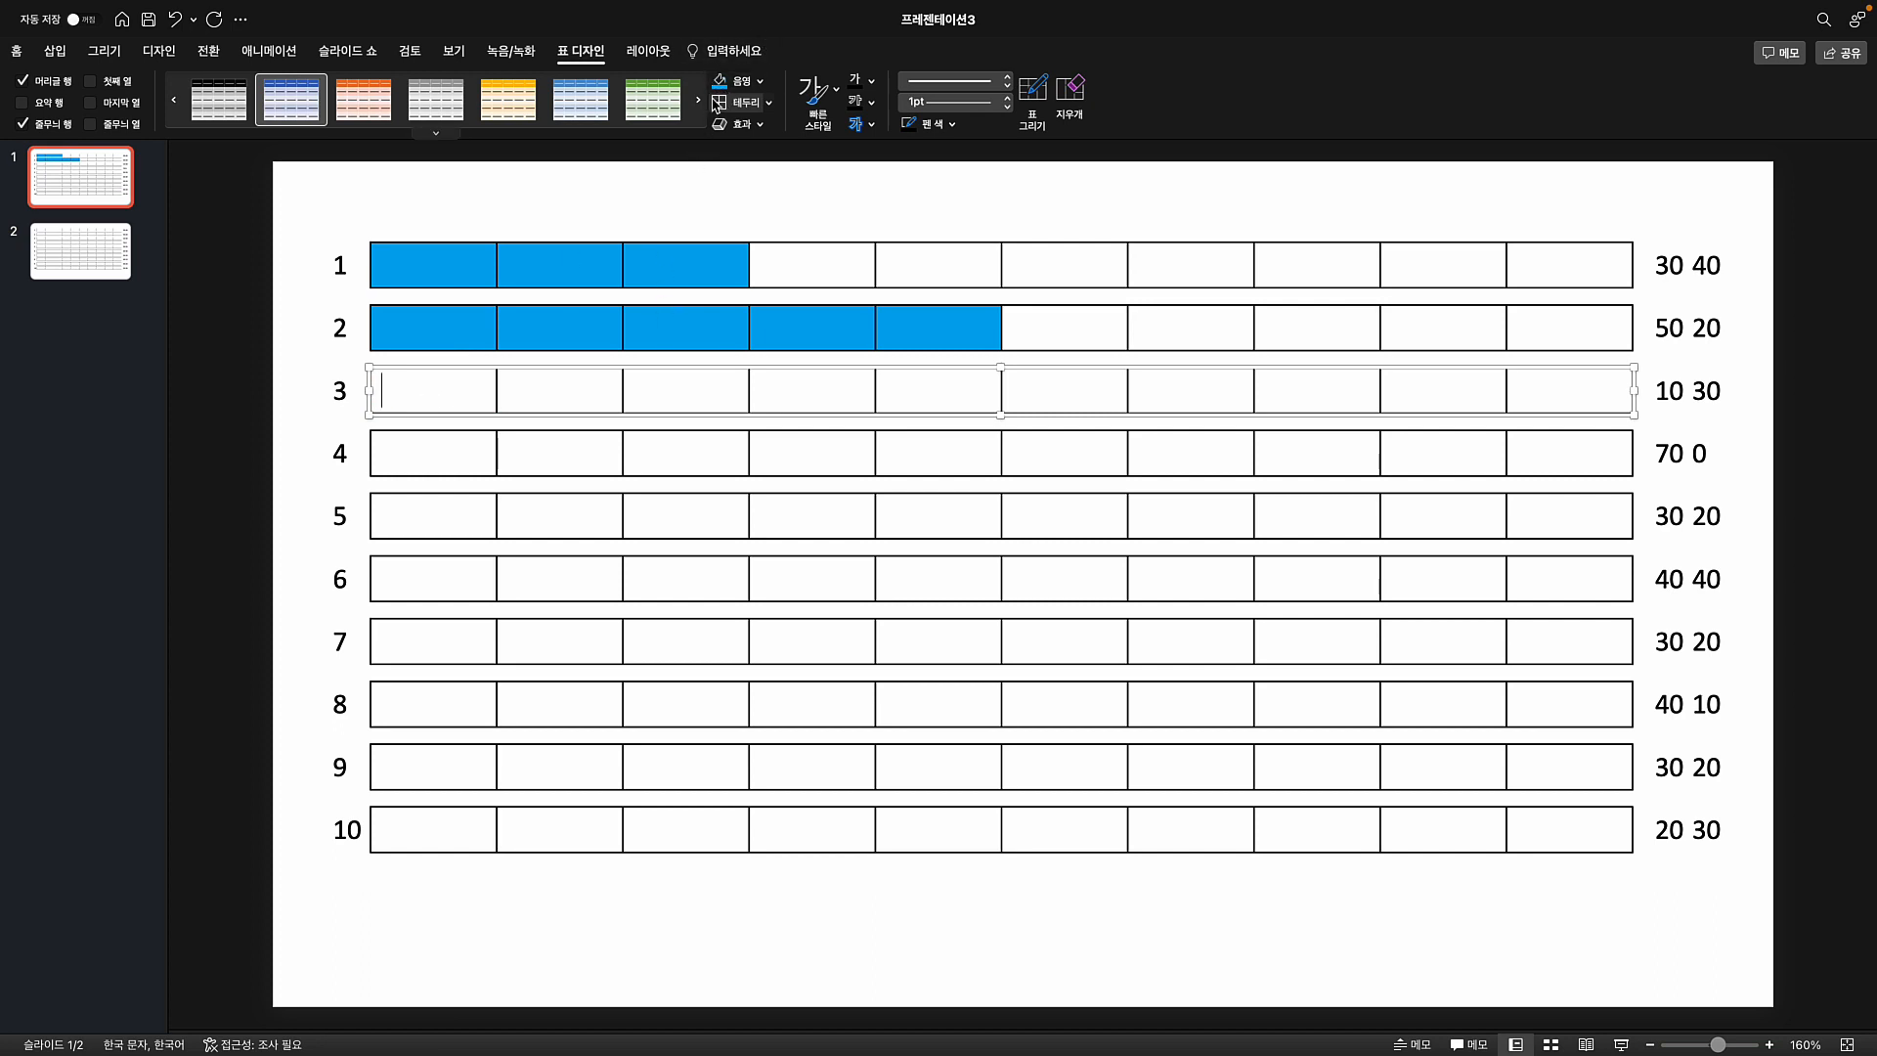
left_click(720, 81)
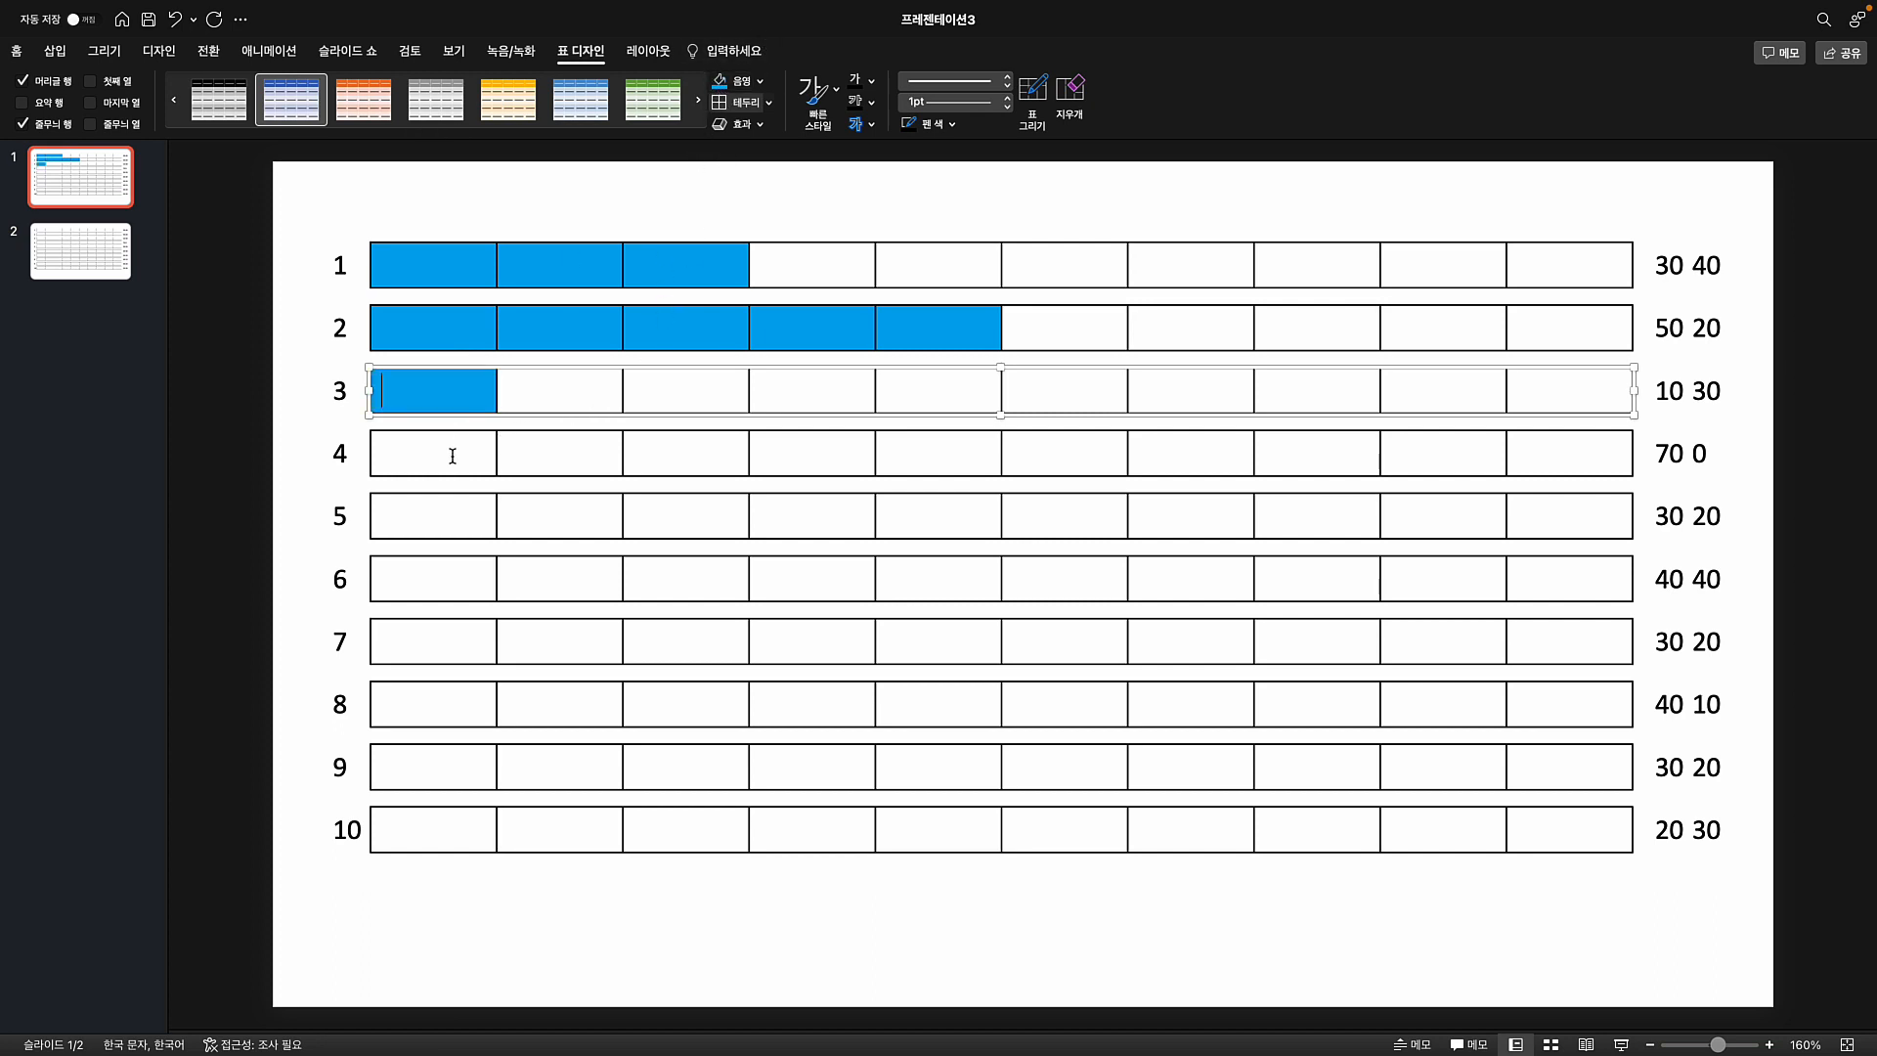
left_click_drag(455, 452, 1206, 459)
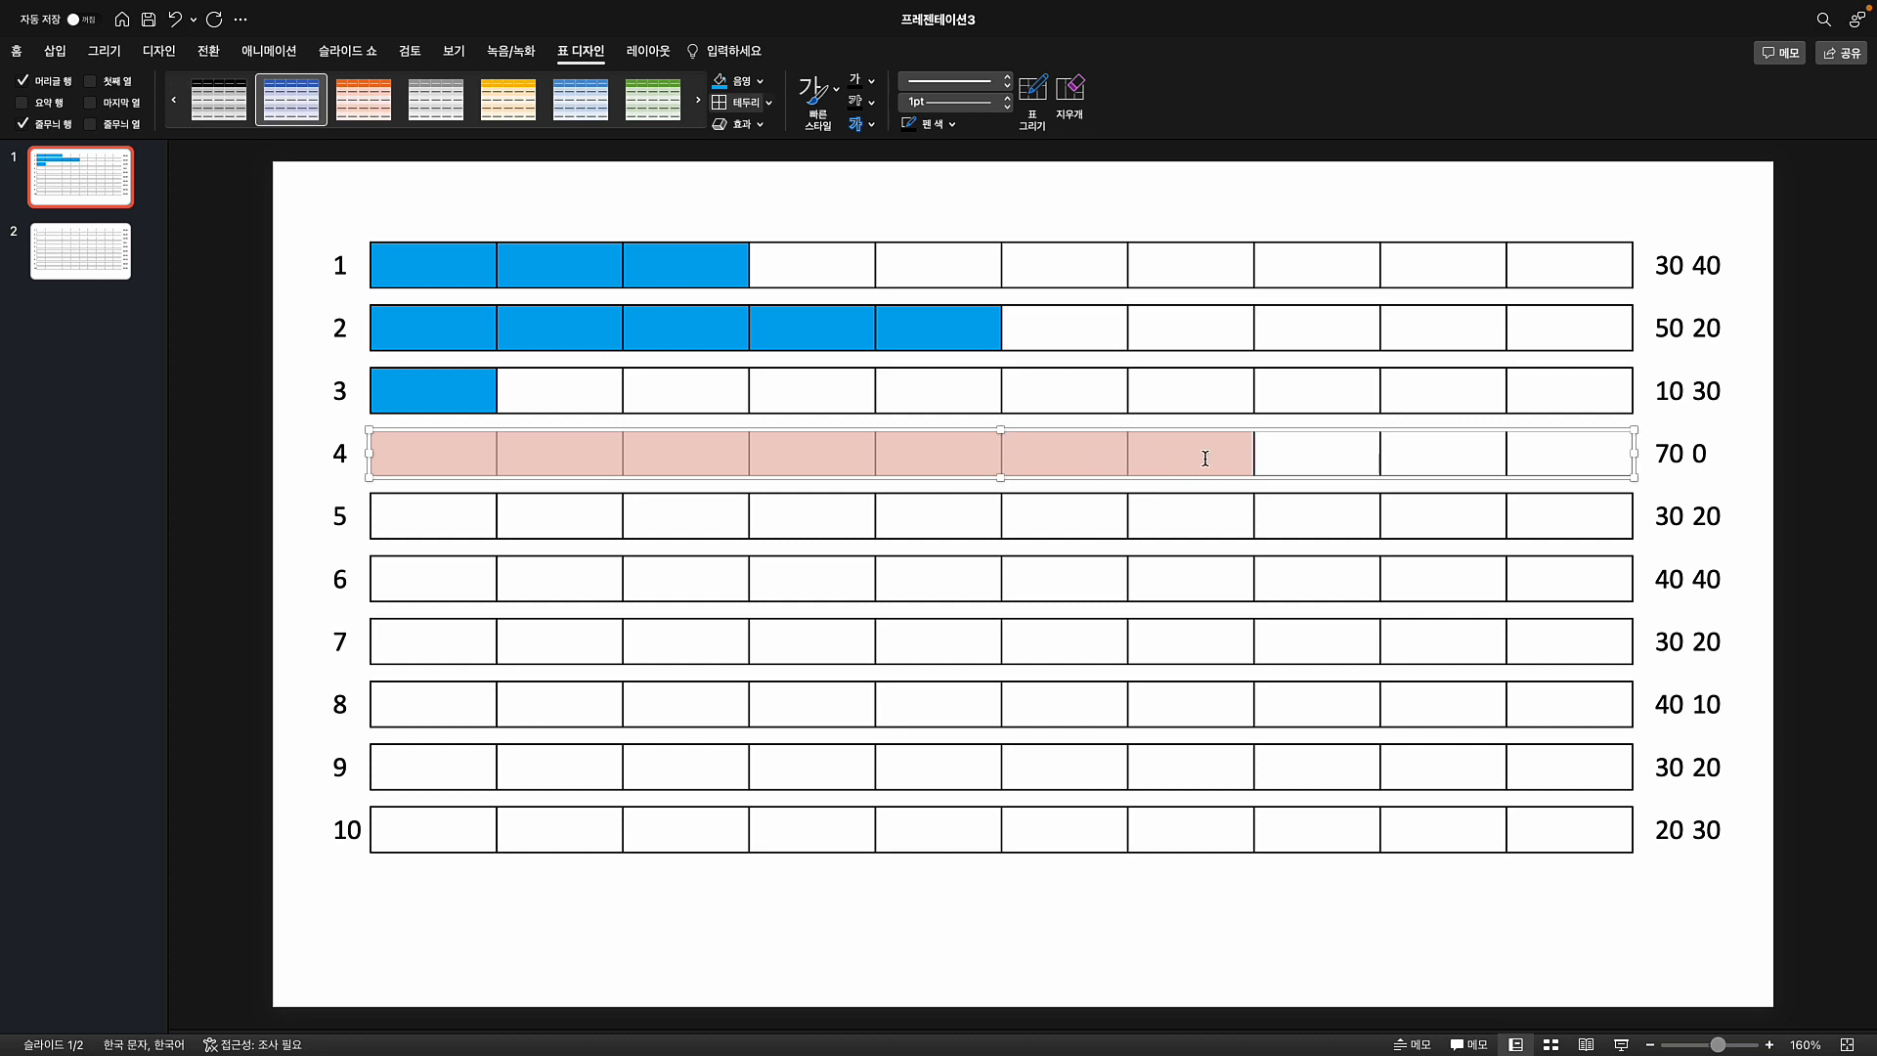
left_click(719, 81)
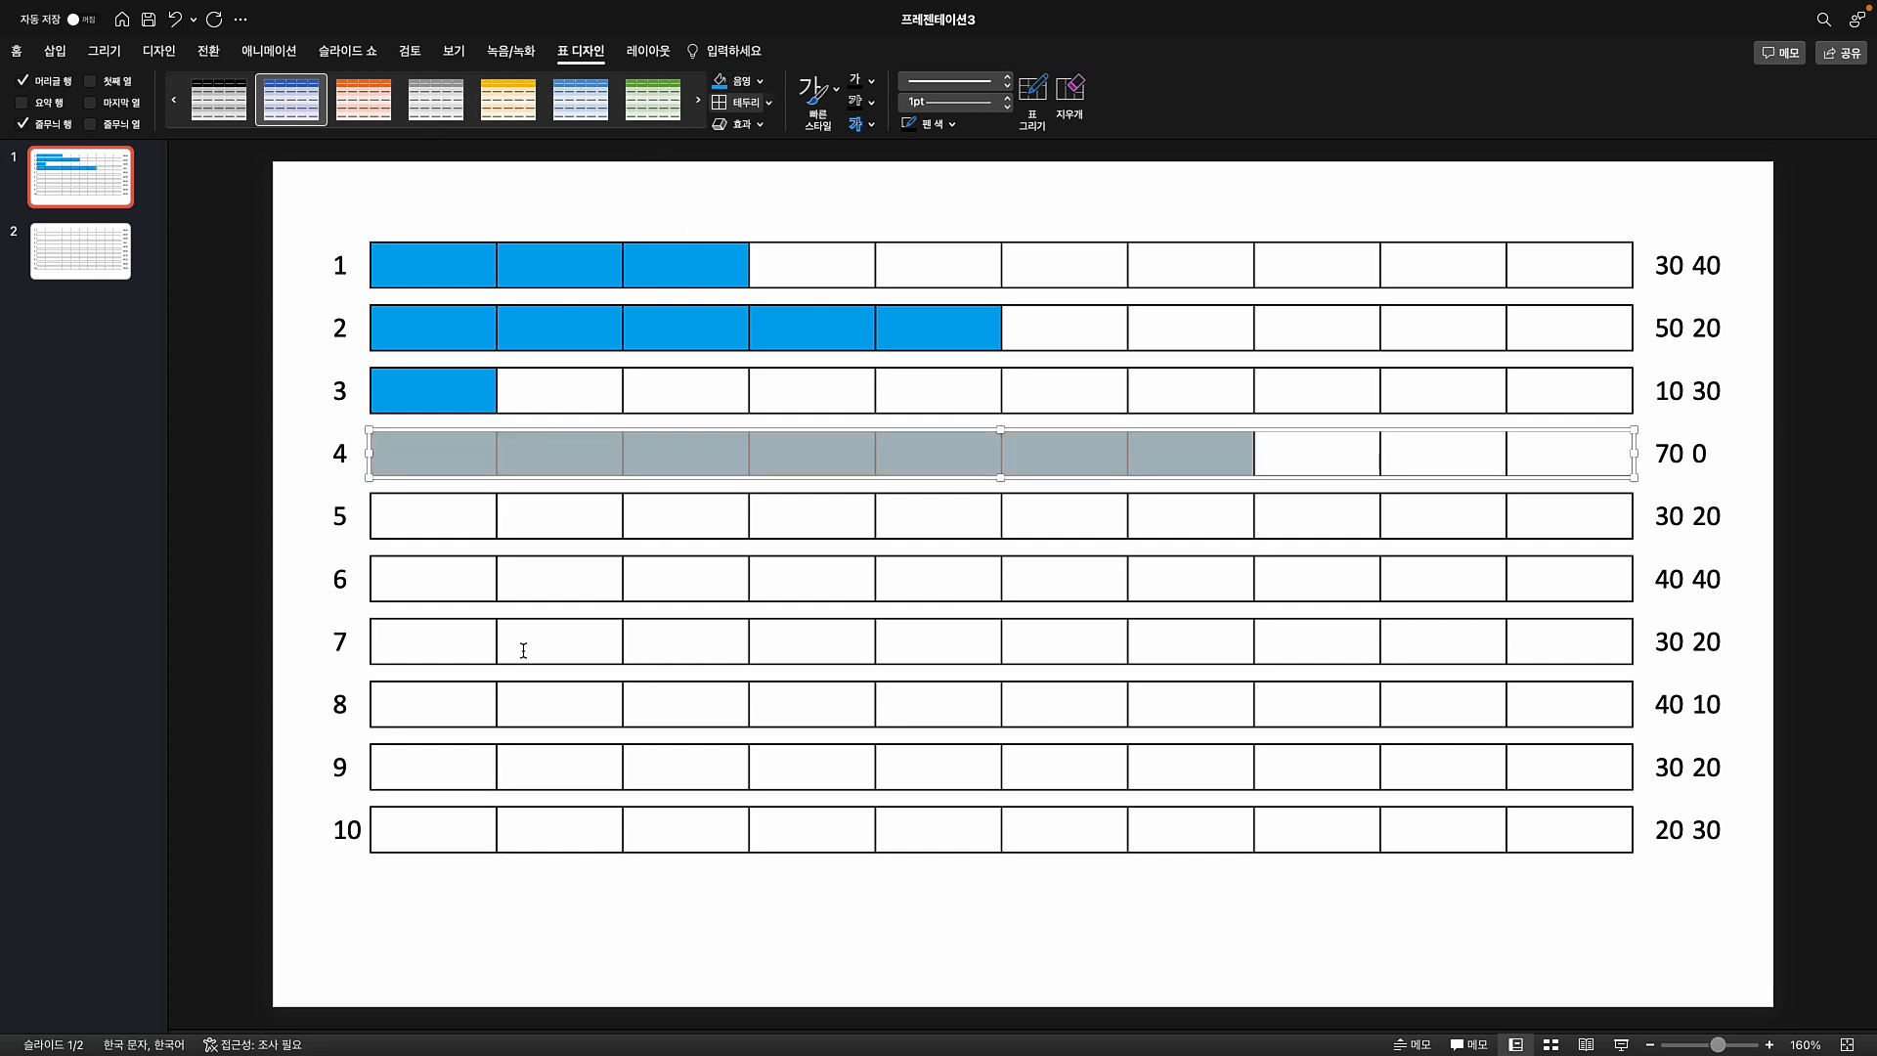
left_click_drag(460, 515, 673, 505)
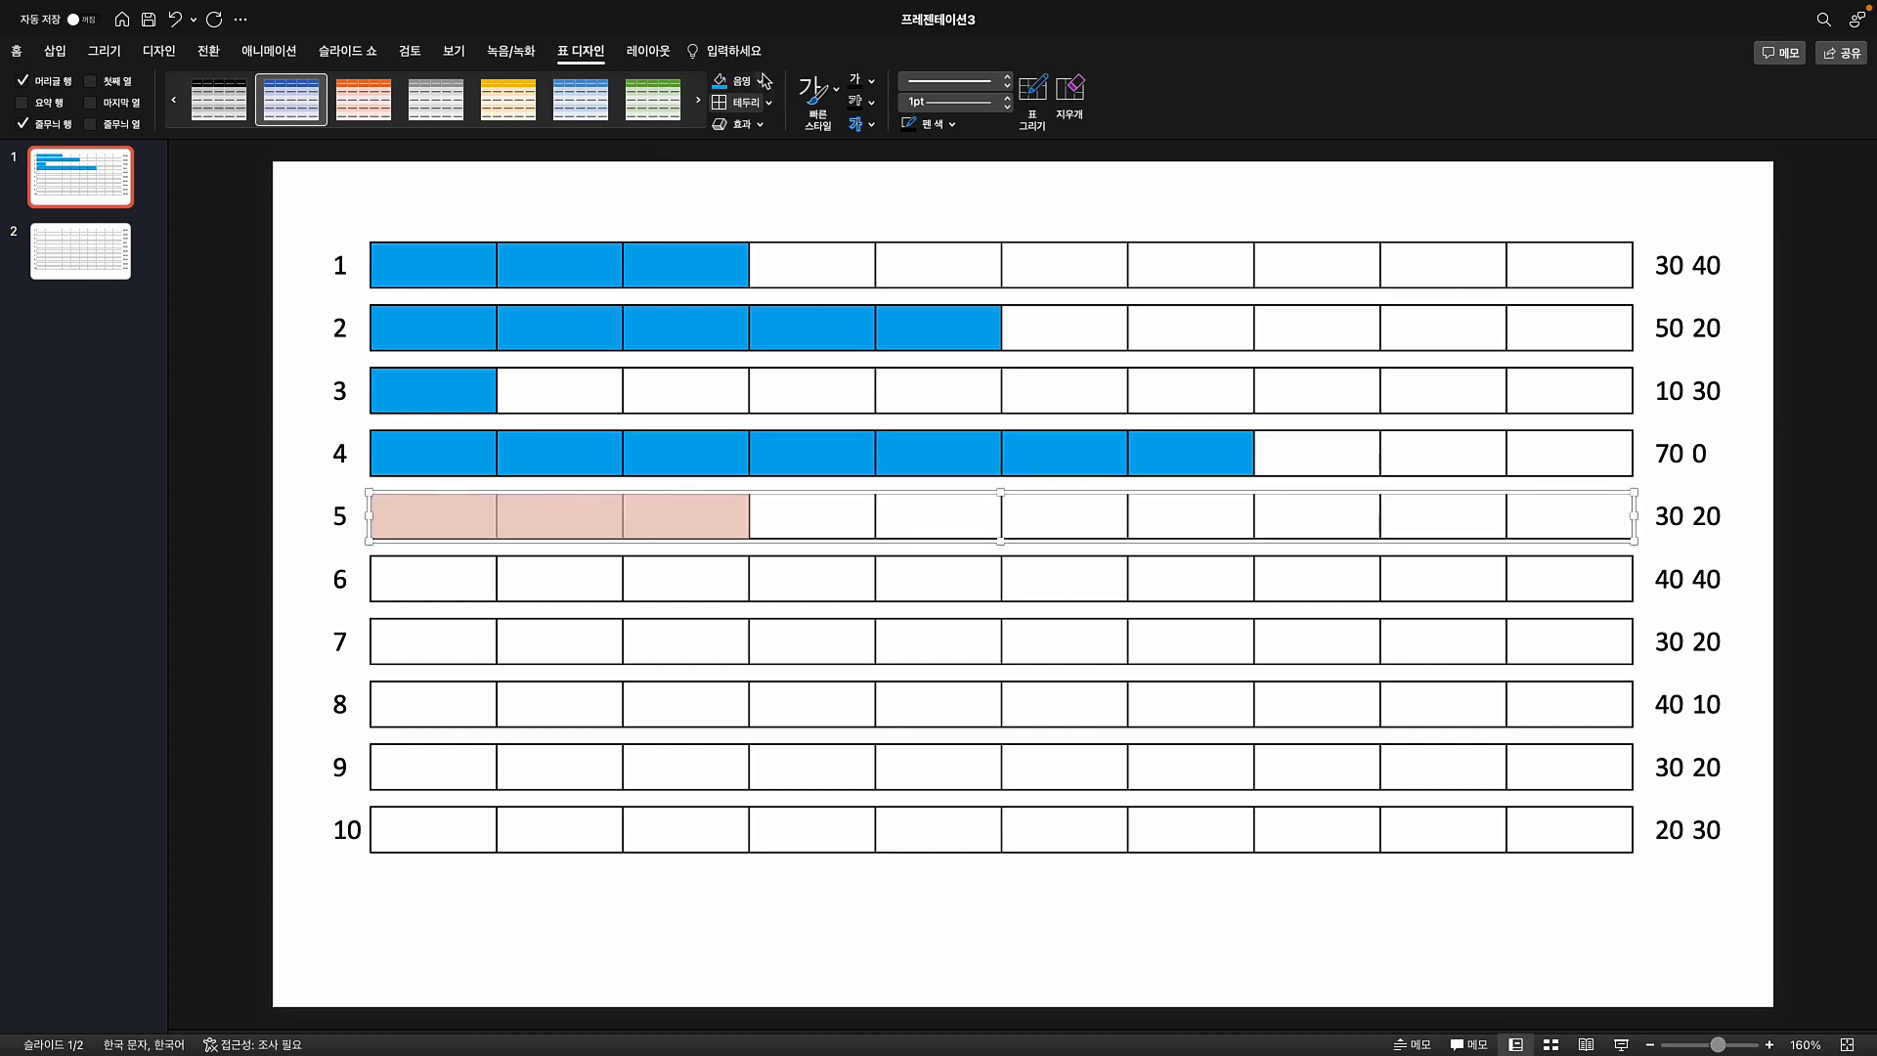
left_click(722, 84)
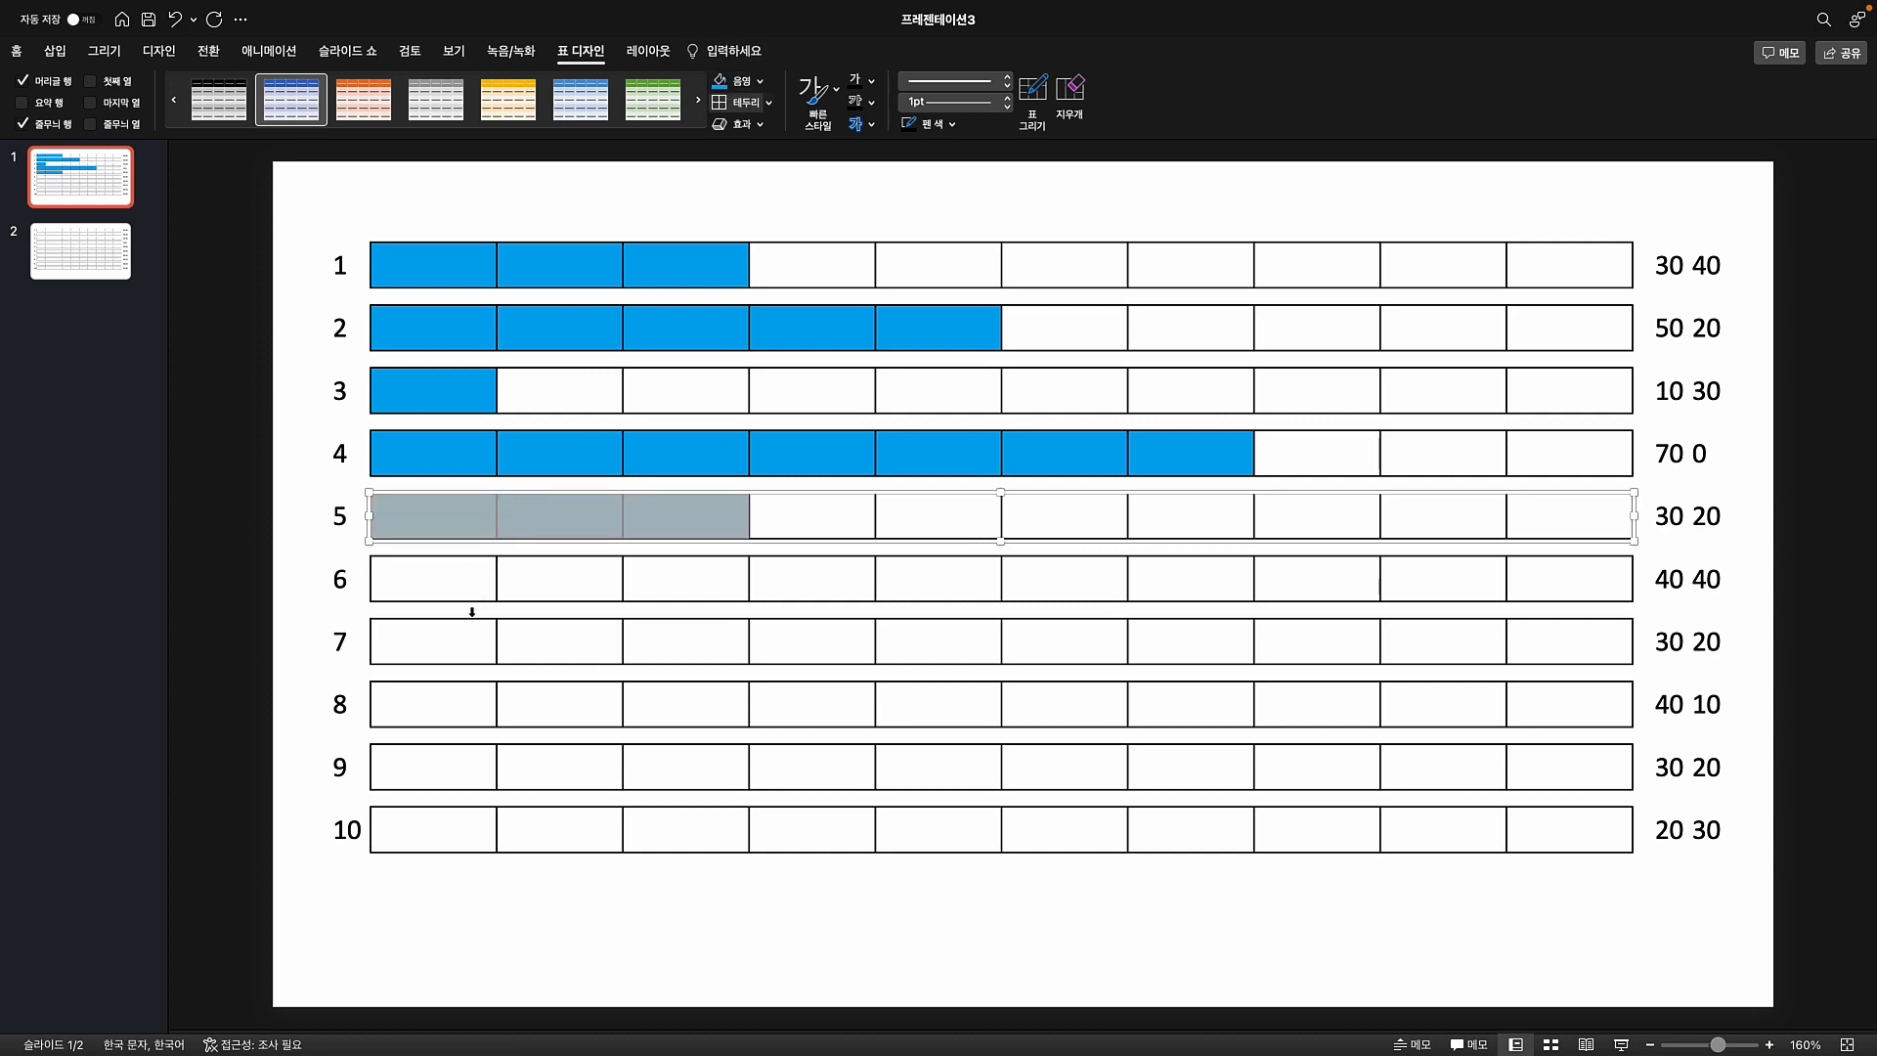
- Shade the leading cells of rows 6 to 10 light blue: four, three, four, three and two cells respectively
left_click(477, 588)
left_click_drag(477, 588, 811, 581)
left_click(721, 82)
left_click_drag(465, 645, 679, 642)
left_click(721, 82)
left_click_drag(449, 701, 821, 704)
left_click(722, 82)
left_click_drag(455, 767, 679, 767)
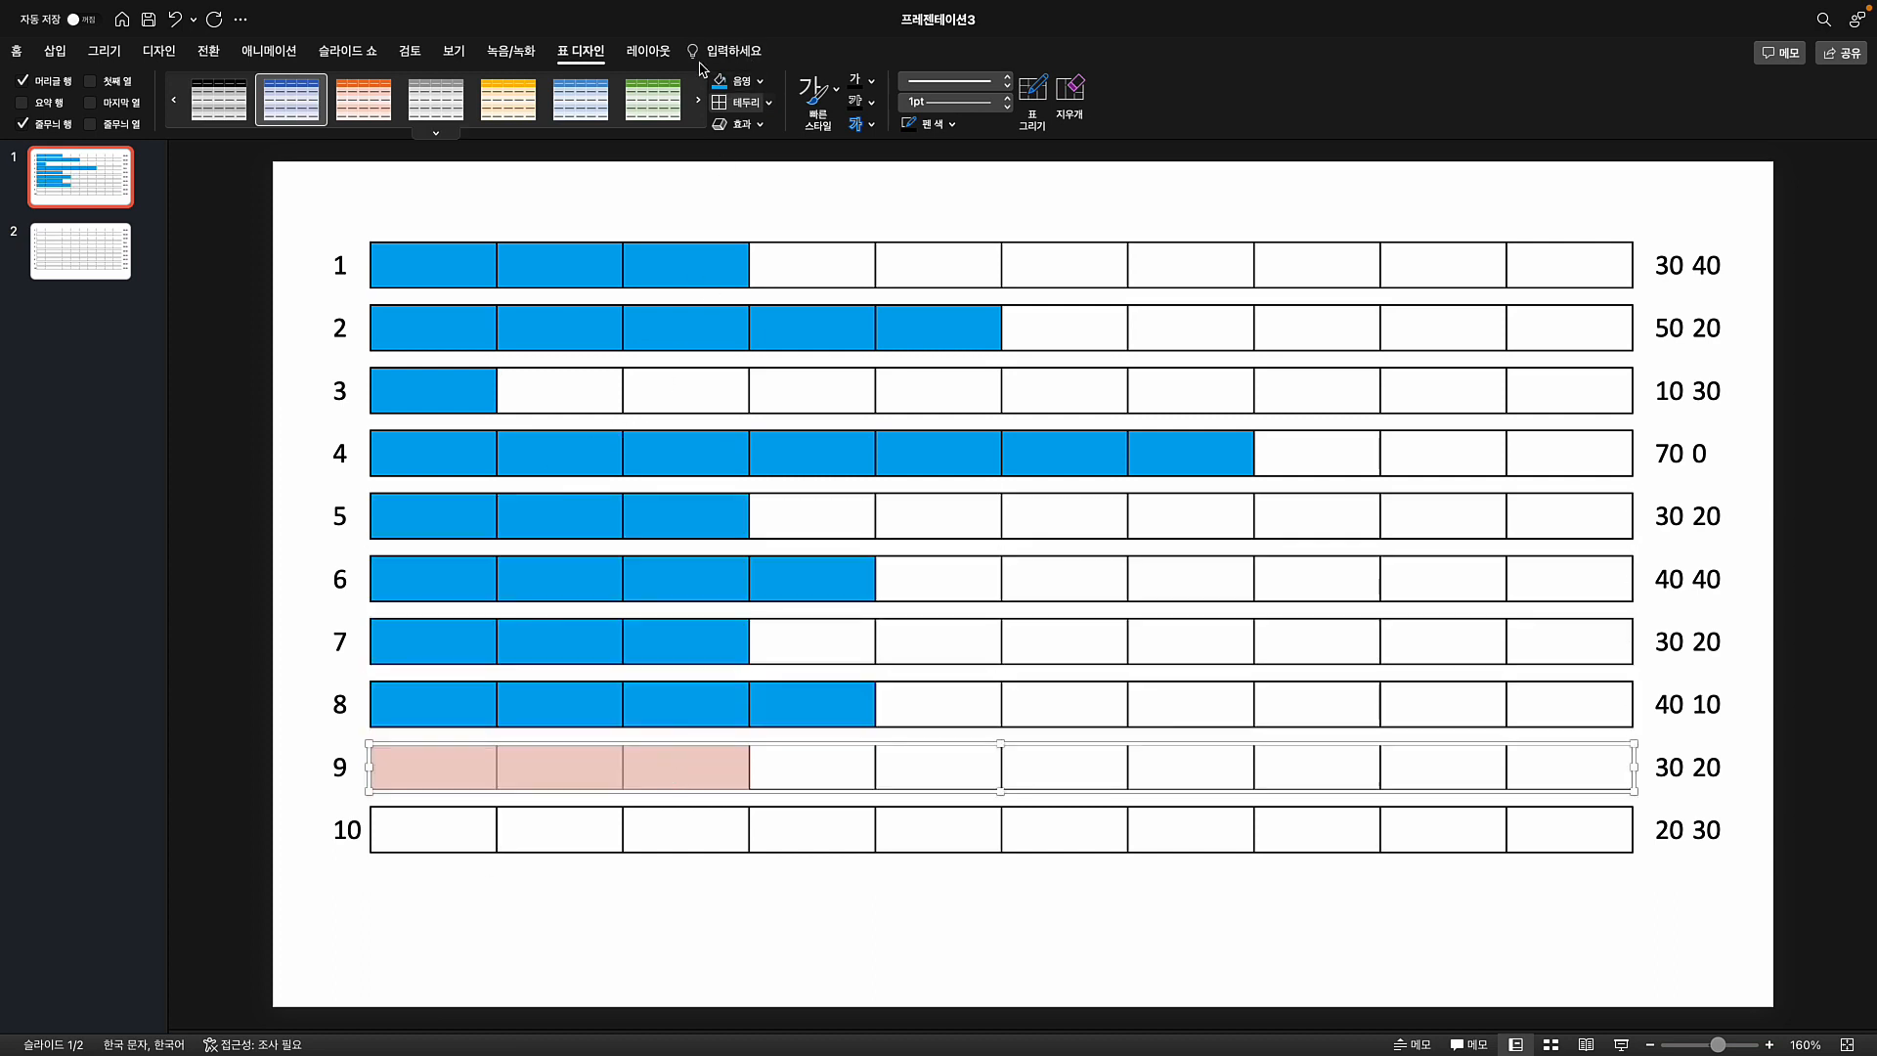
left_click(723, 84)
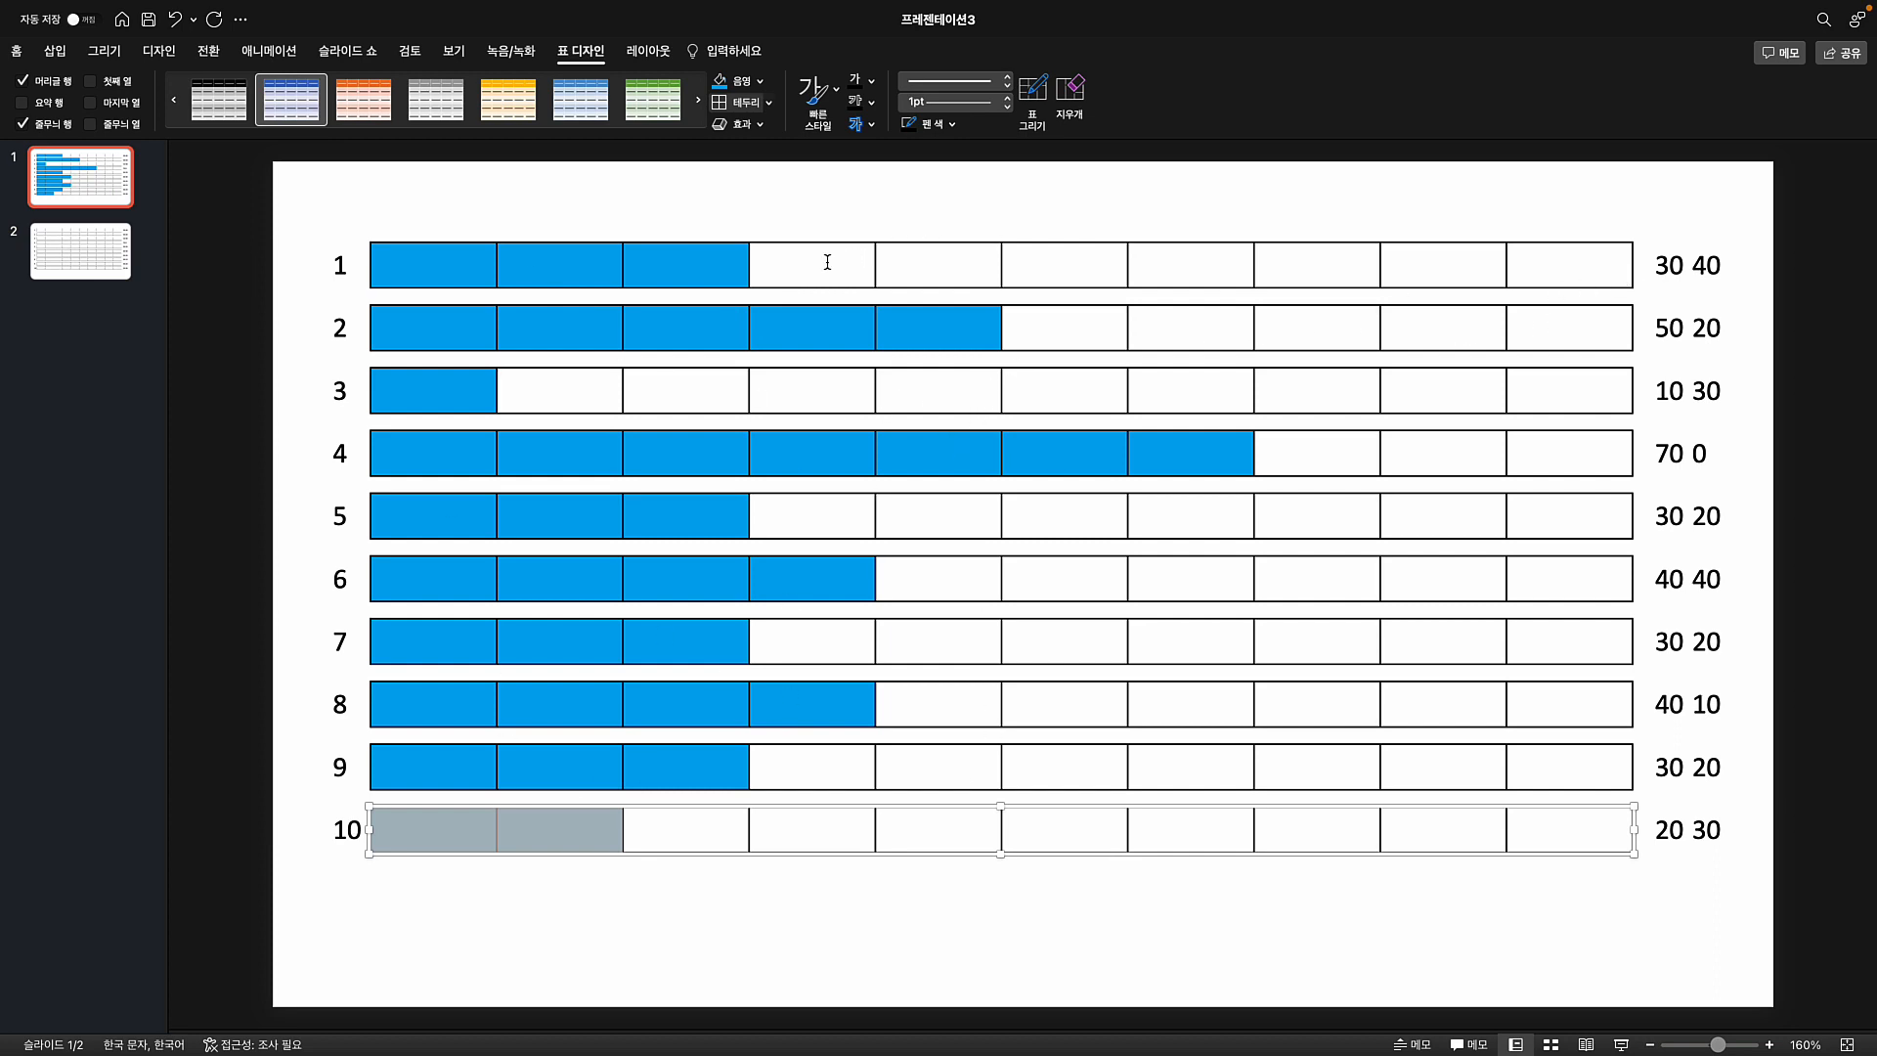
- Shade the four cells following the blue ones in row 1 with the standard light green
left_click_drag(827, 262, 1197, 263)
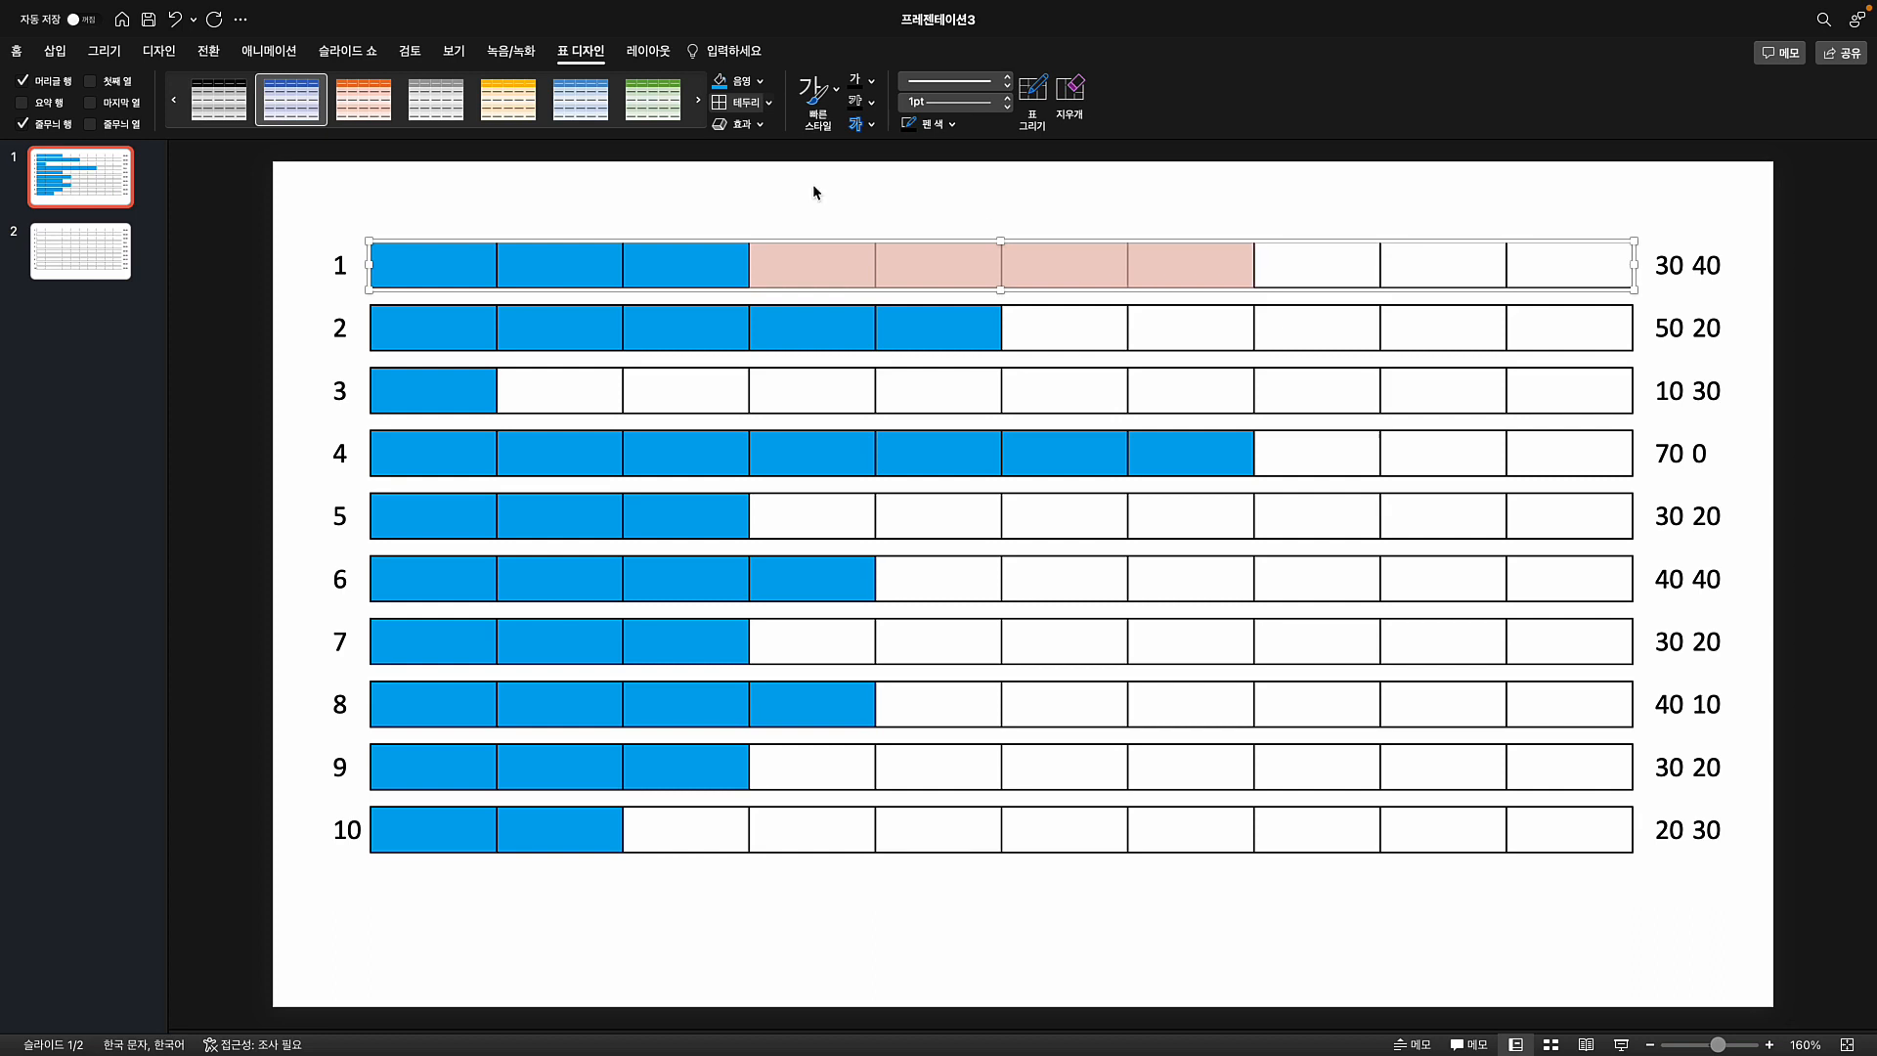
left_click(763, 82)
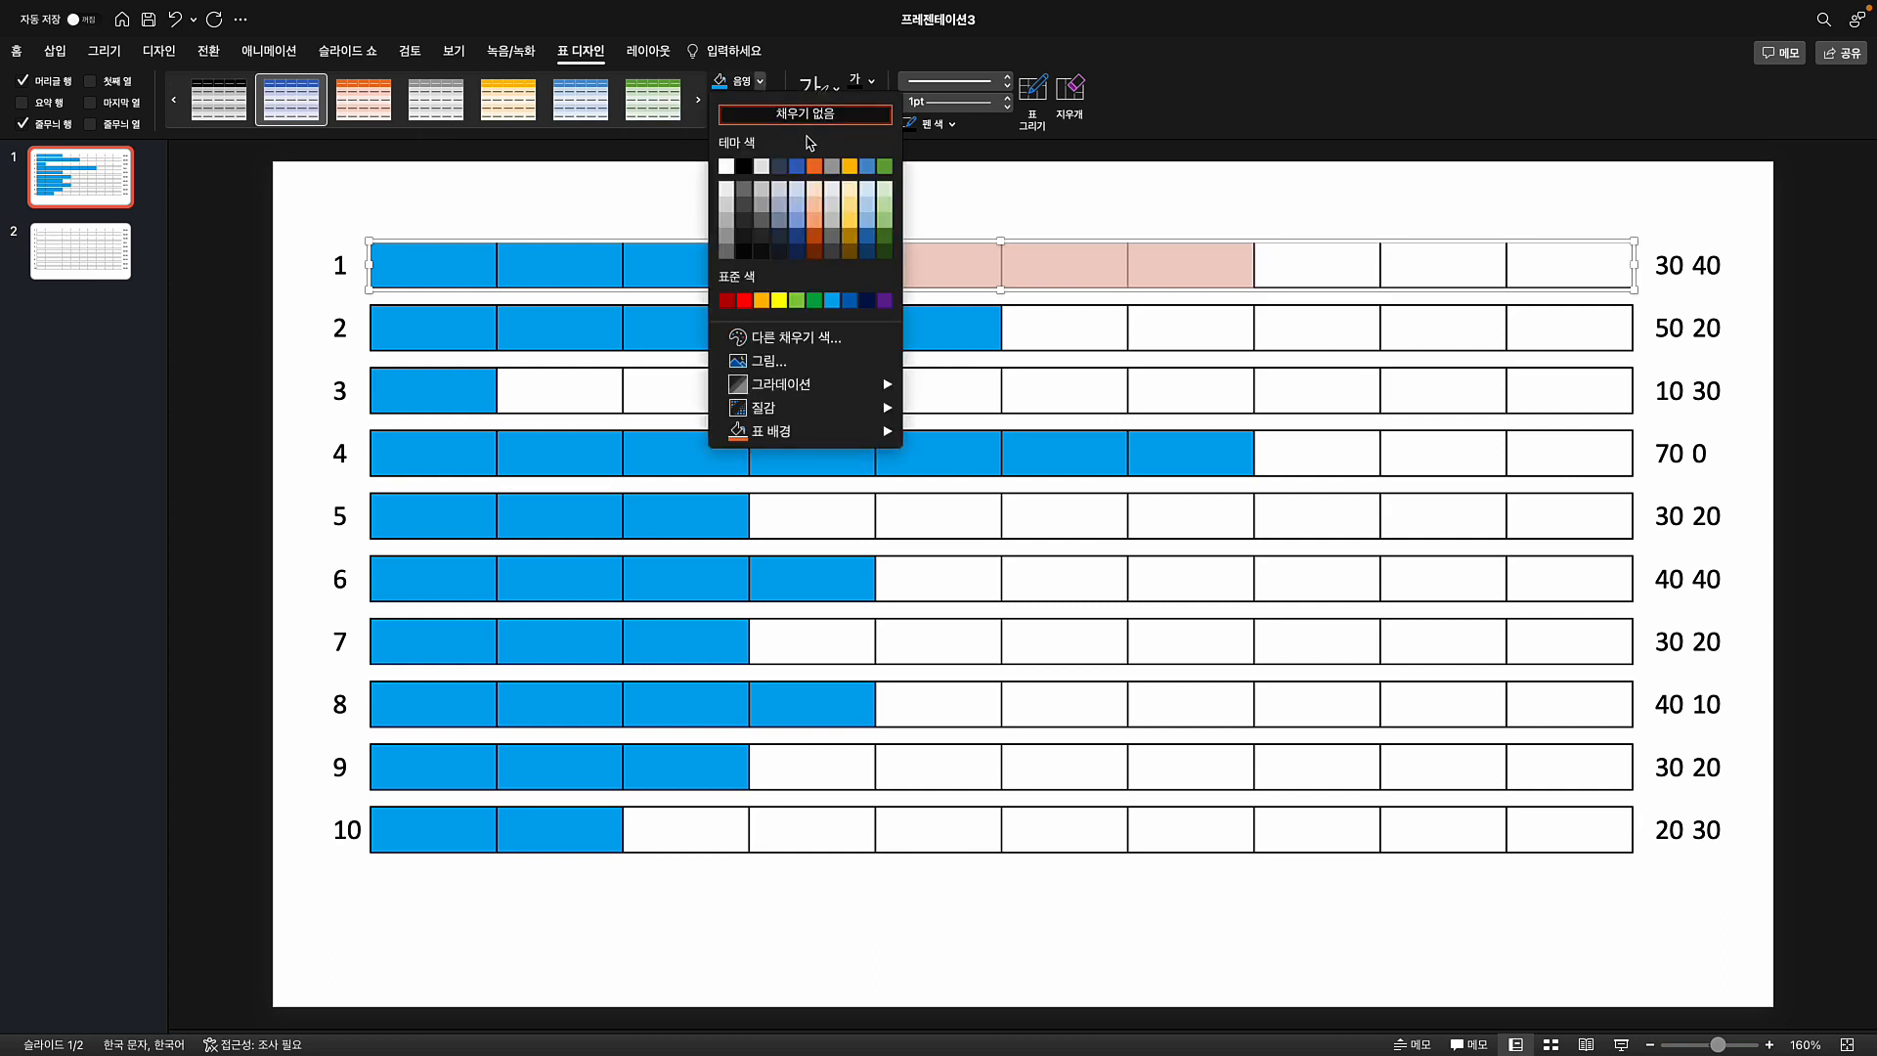
left_click(797, 301)
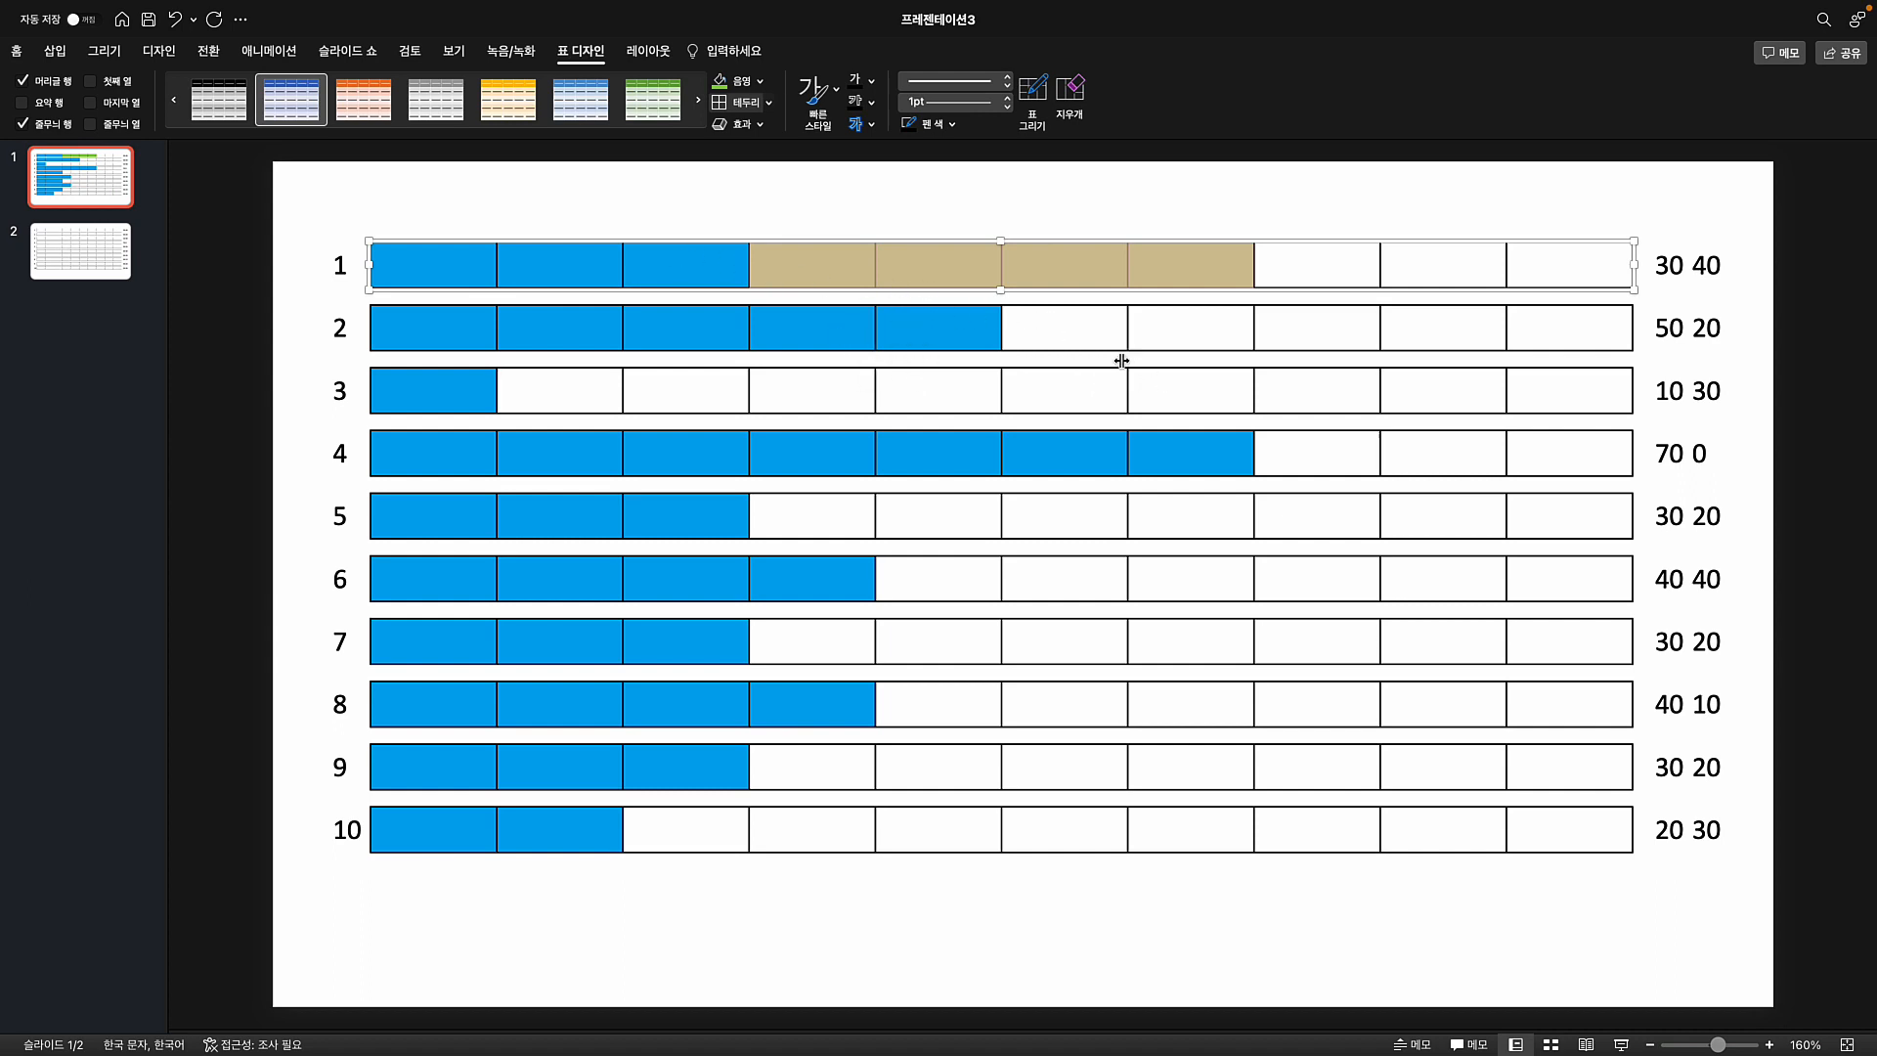
- Shade the cells following the blue ones light green: two in row 2, three in row 3, two in row 5 and four in row 6
left_click_drag(1076, 330, 1219, 324)
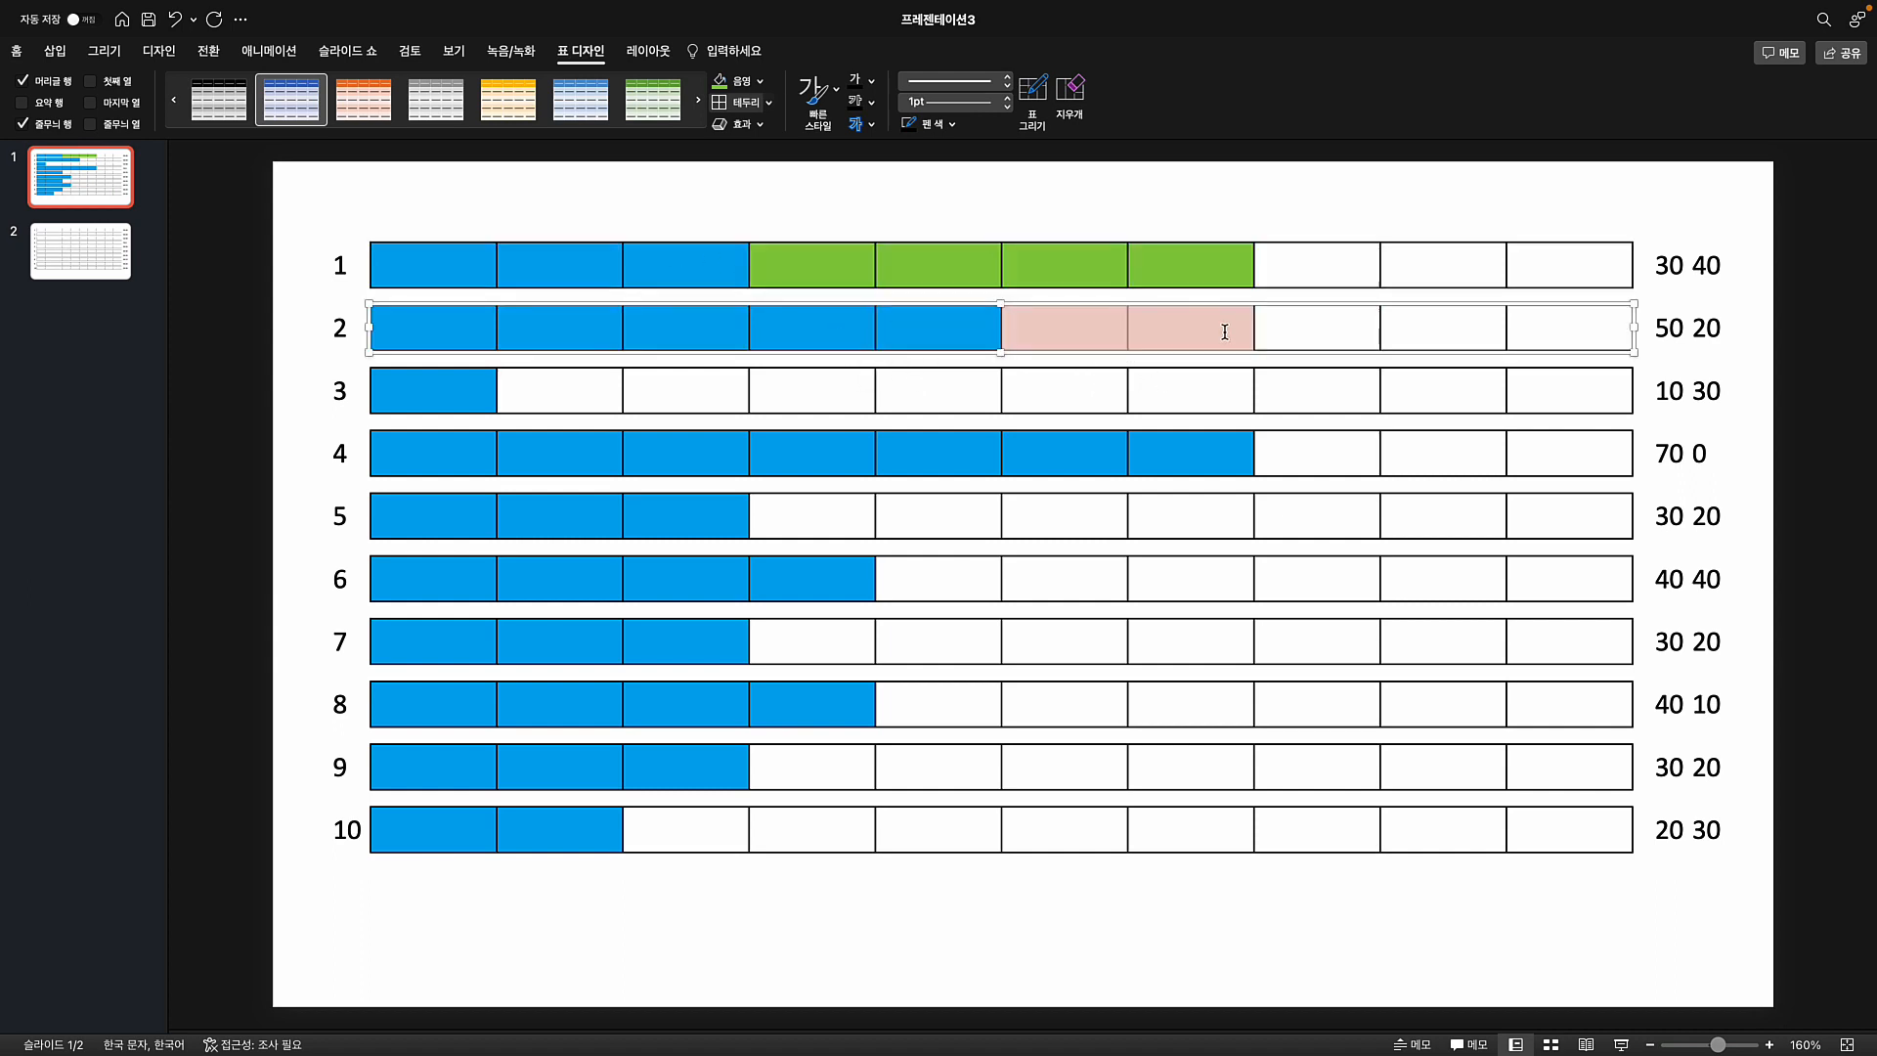
left_click(729, 84)
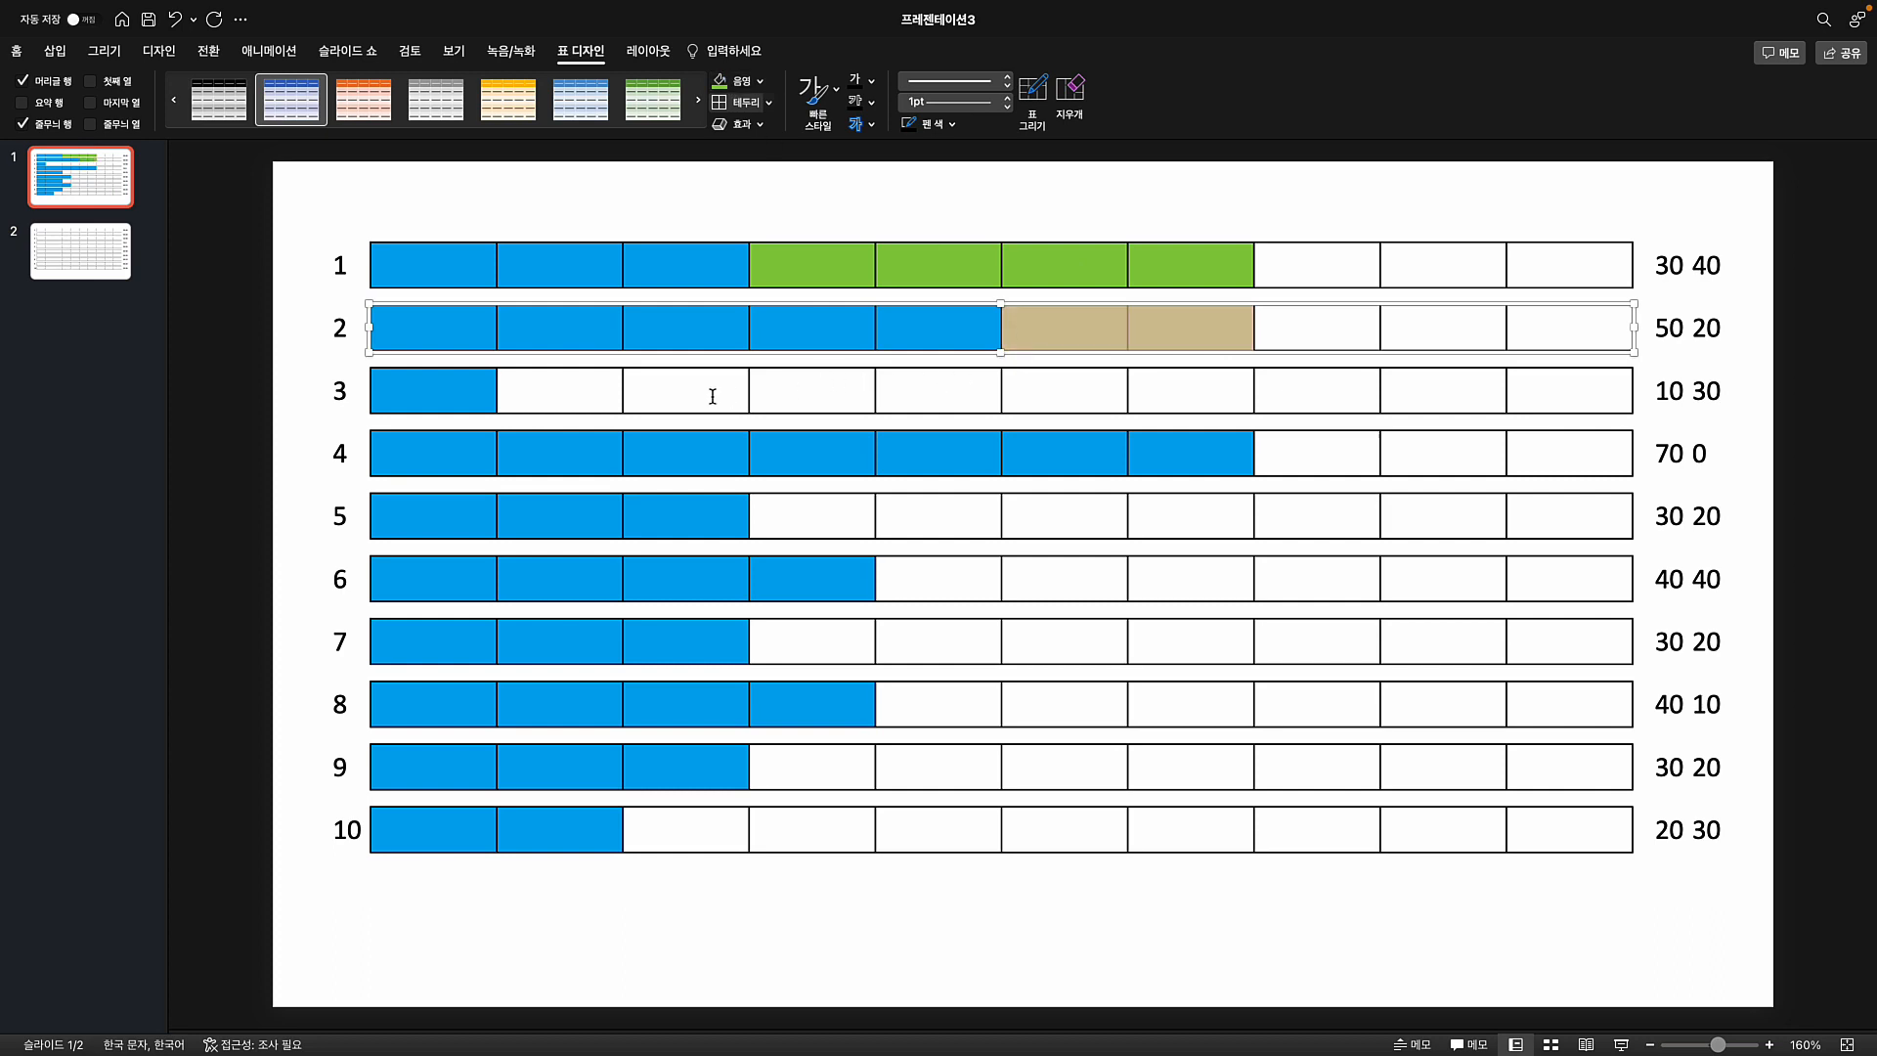
left_click_drag(585, 387, 810, 390)
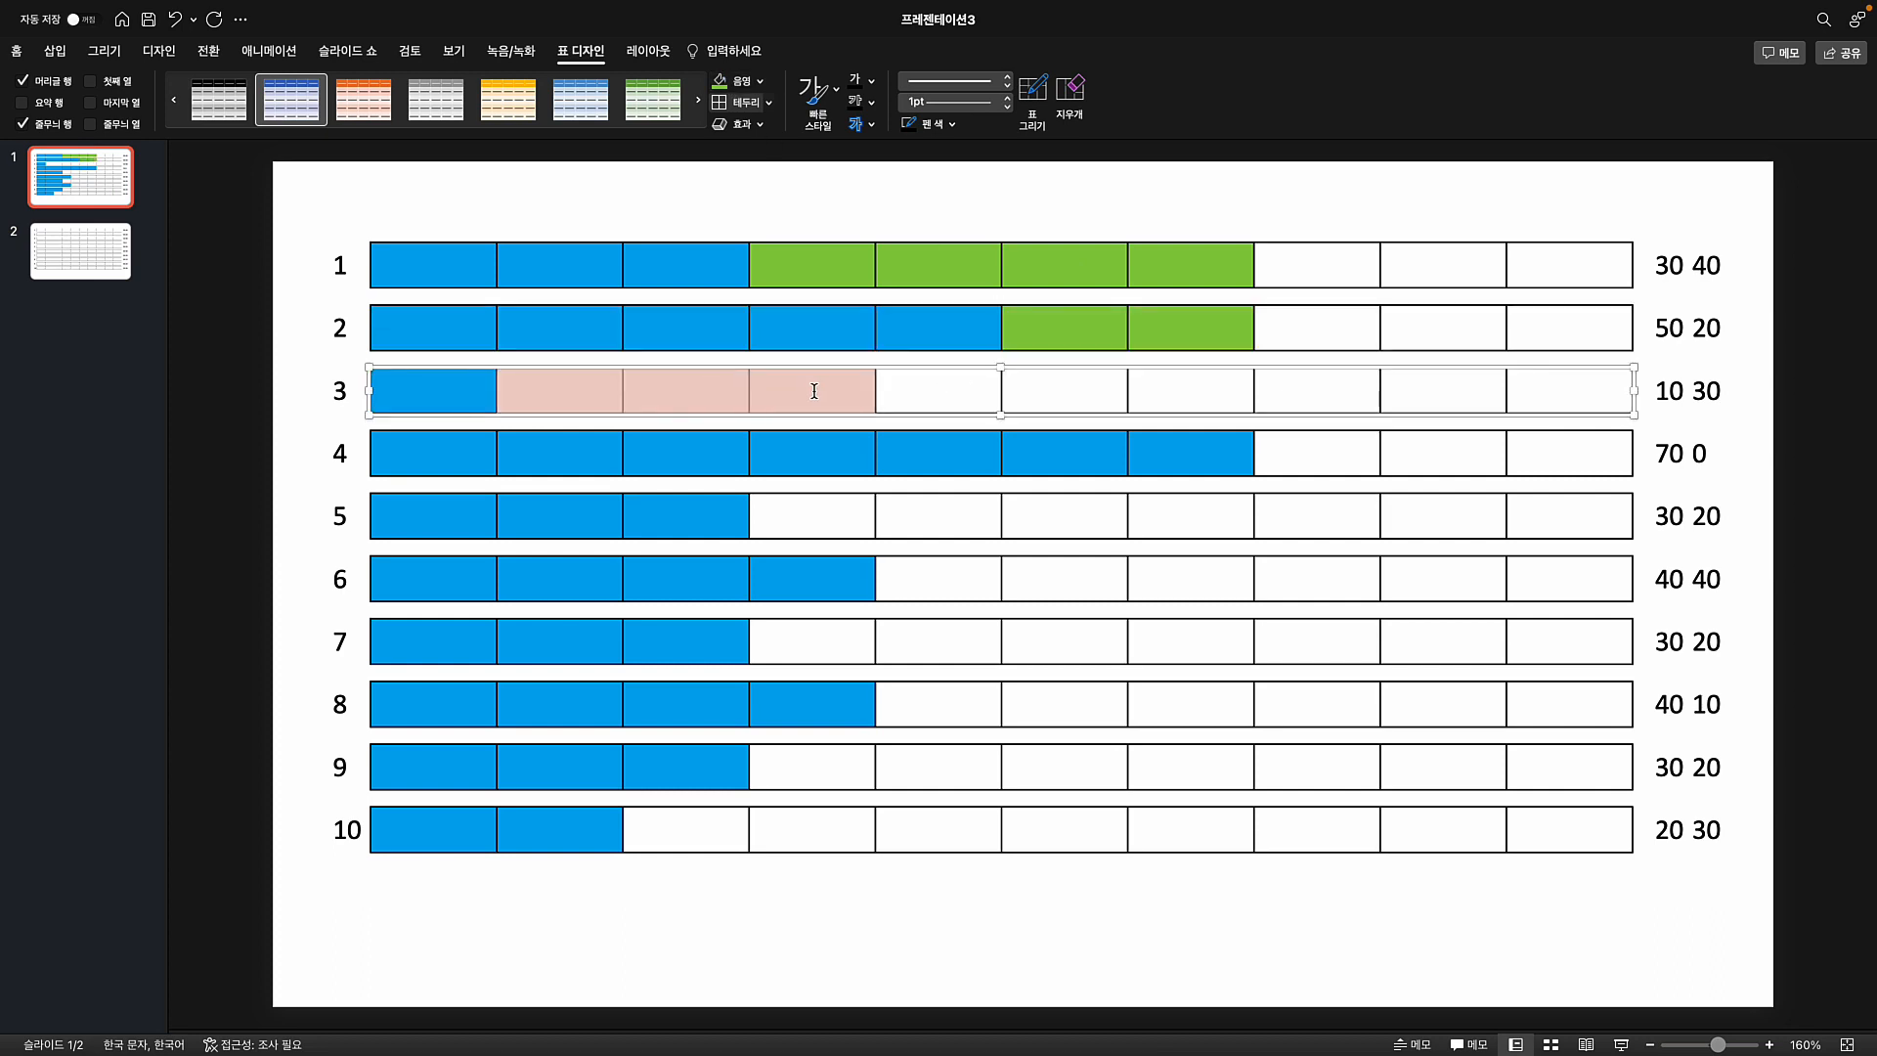
left_click(719, 86)
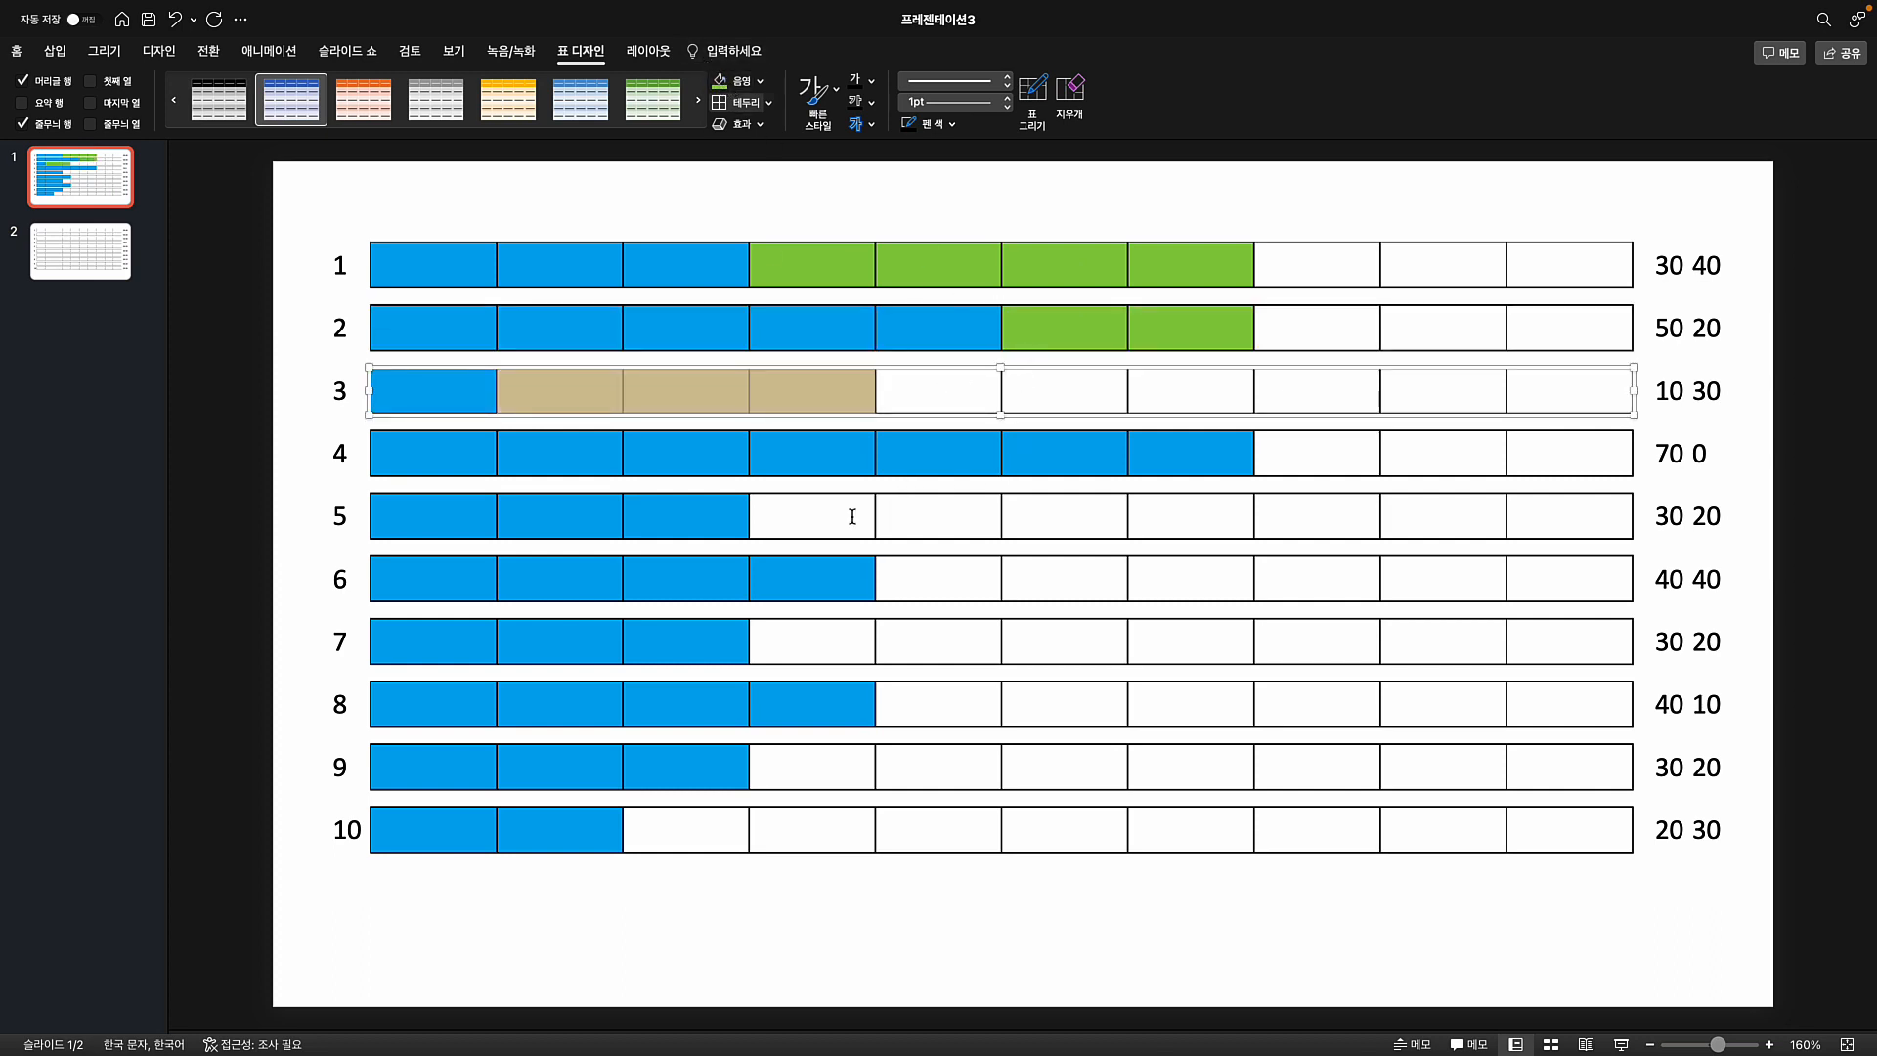
left_click_drag(817, 507, 939, 514)
left_click(720, 83)
left_click_drag(900, 577, 1315, 579)
left_click(721, 83)
- Shade the cells following the blue ones in rows 7 to 10 light green: two, one, two and three cells respectively
left_click(889, 665)
left_click_drag(848, 657, 939, 653)
left_click(721, 83)
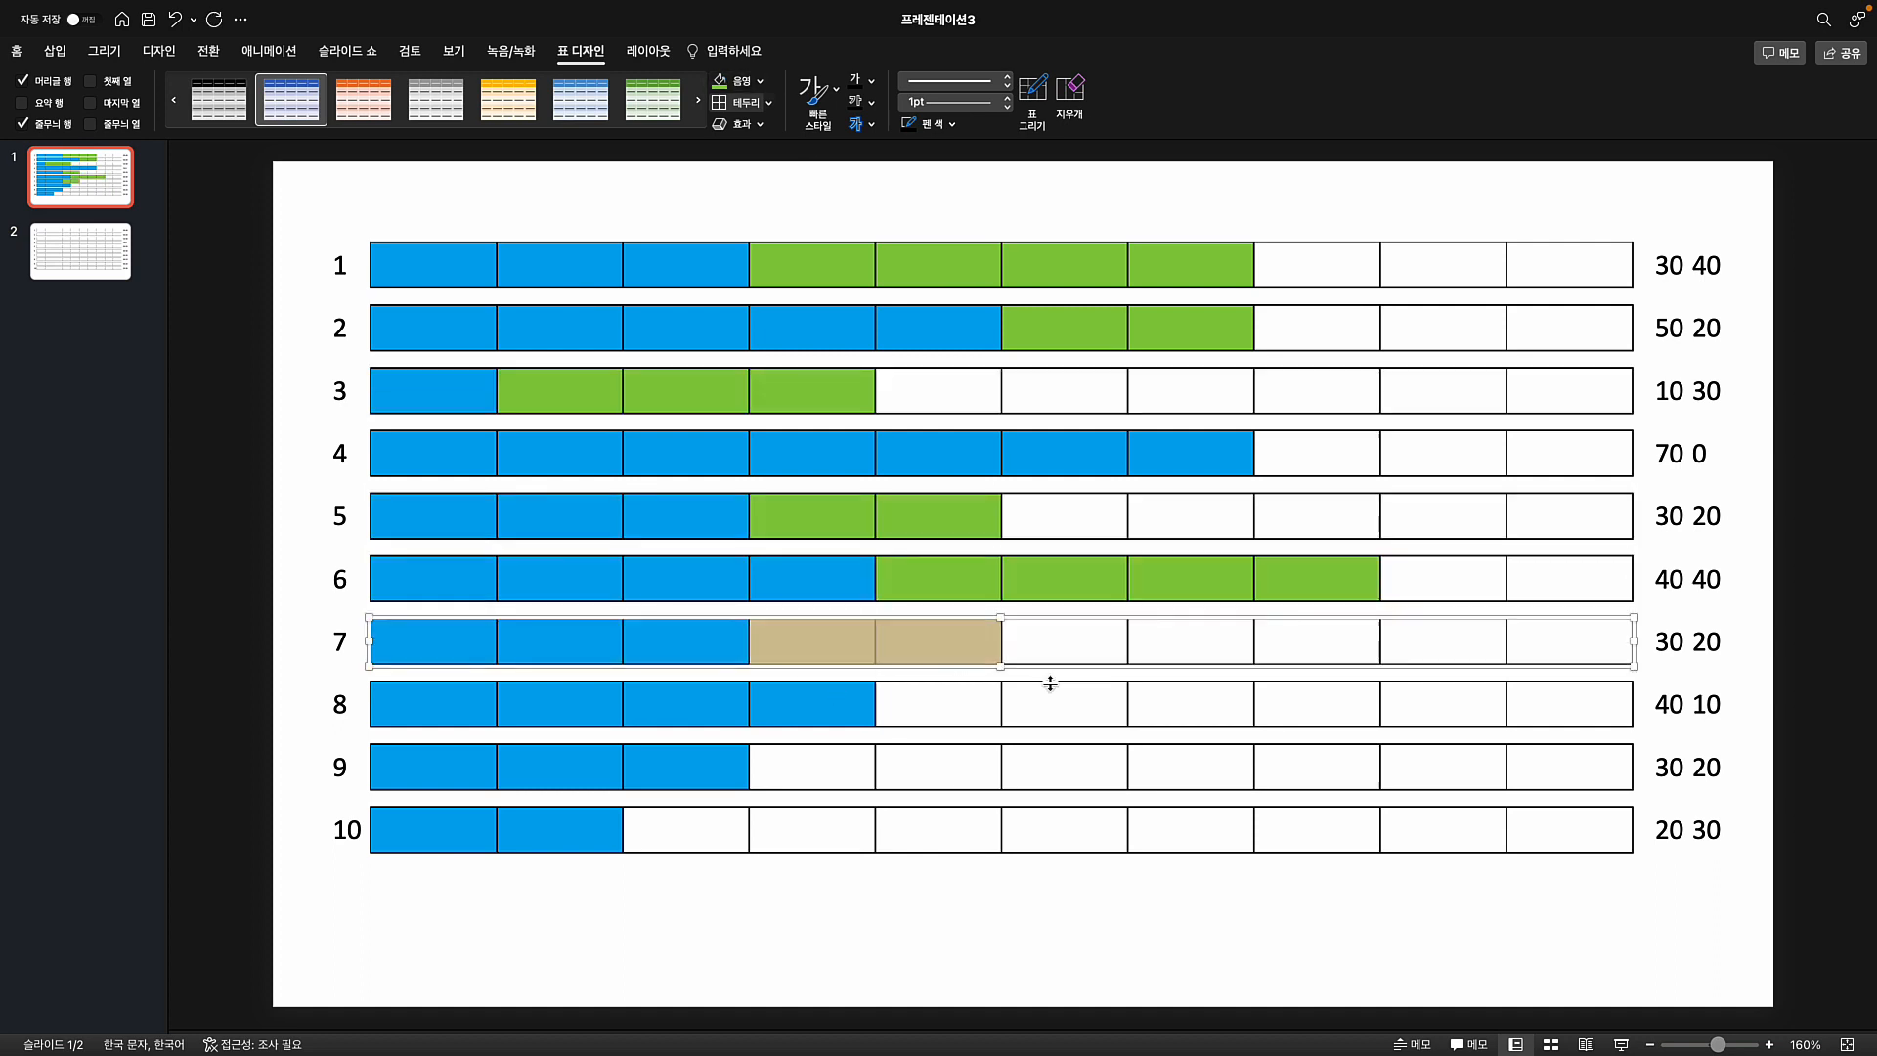
left_click(939, 704)
left_click(720, 84)
left_click_drag(821, 767, 938, 767)
left_click(721, 84)
left_click_drag(694, 830, 938, 830)
left_click(721, 83)
left_click(800, 202)
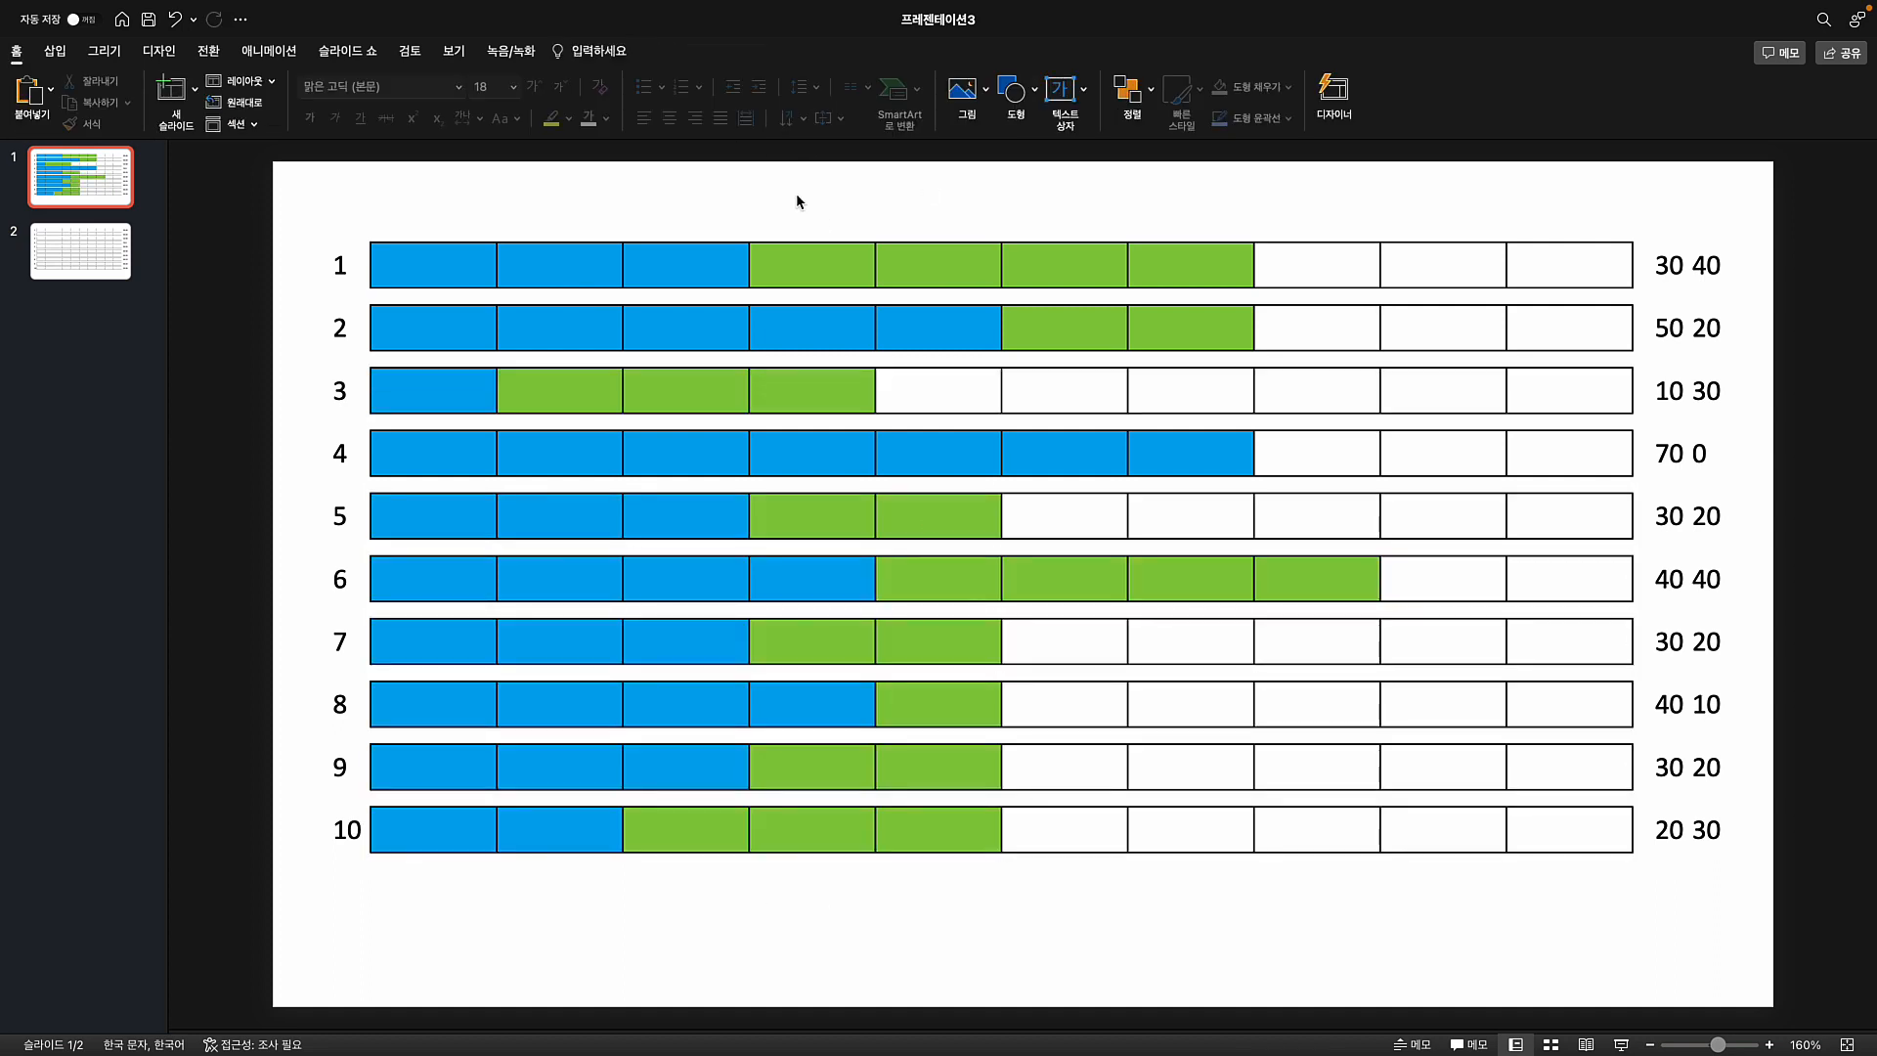
- Remove all borders from the row 1 table
left_click(1432, 244)
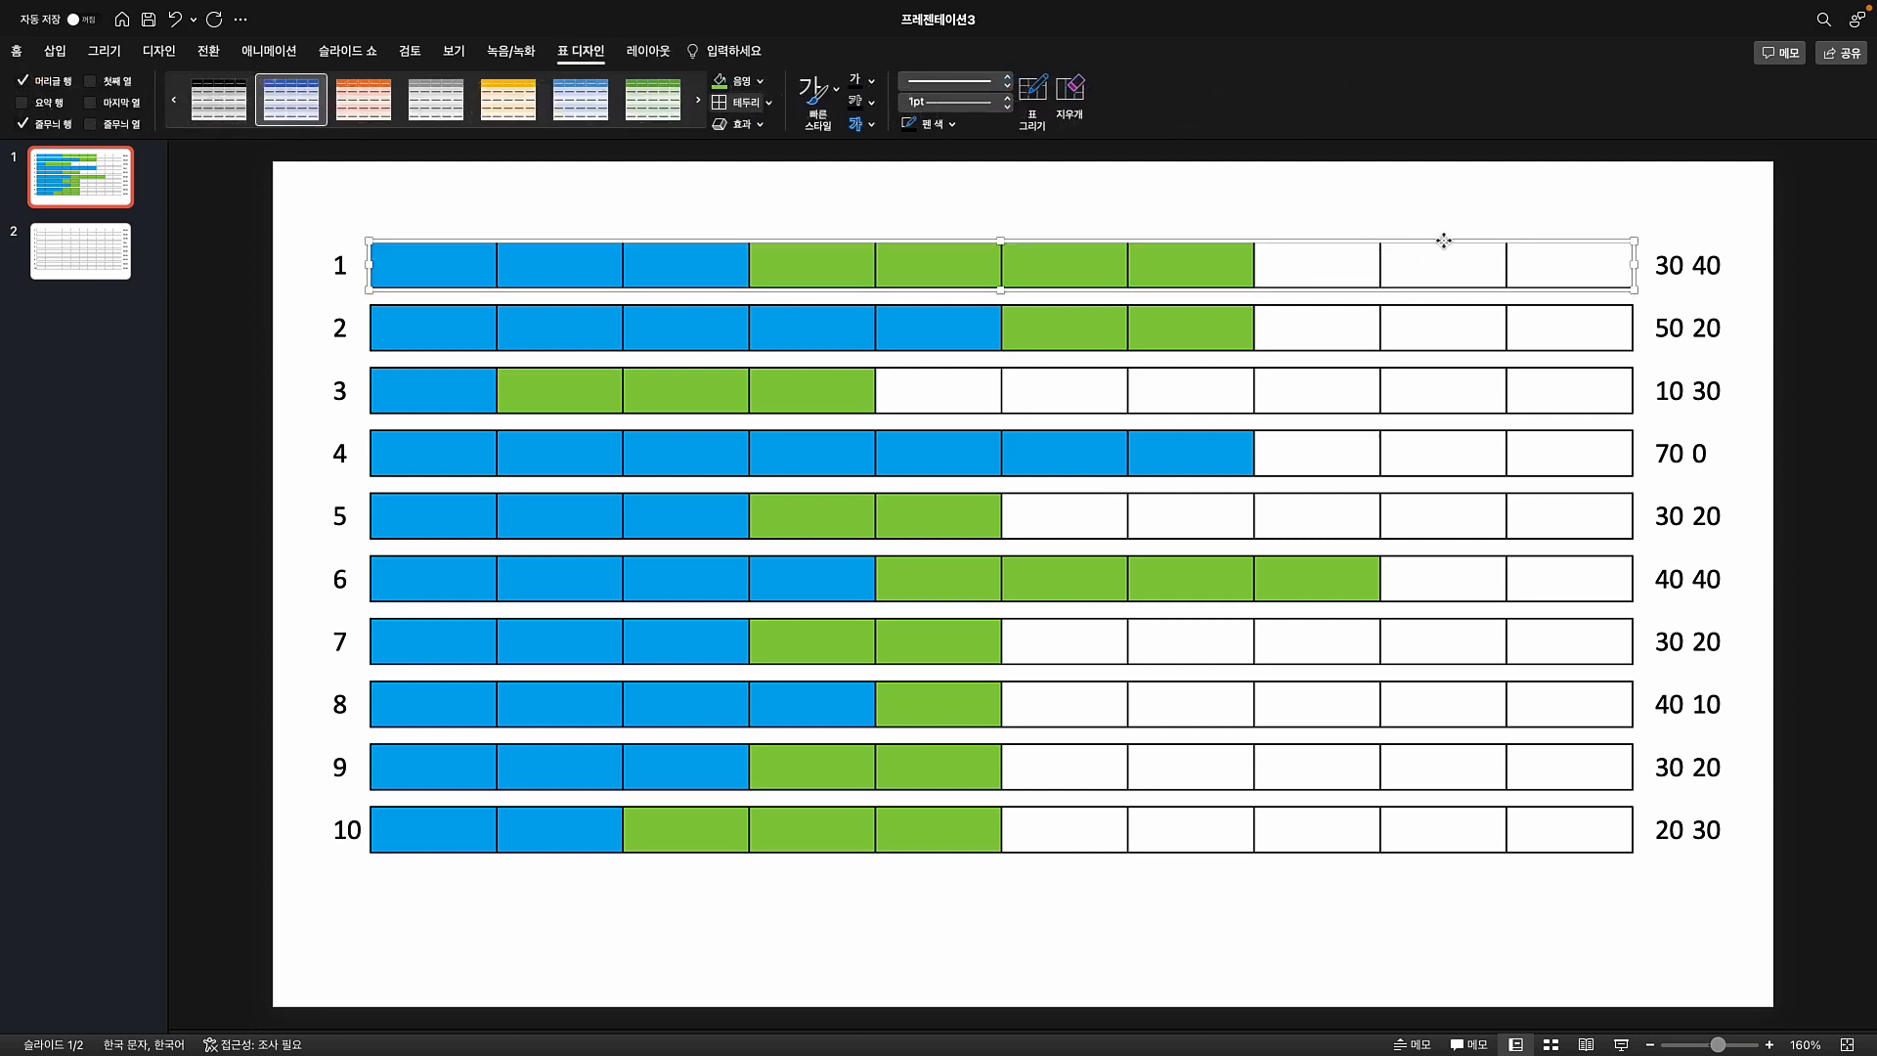
left_click(770, 103)
left_click(782, 127)
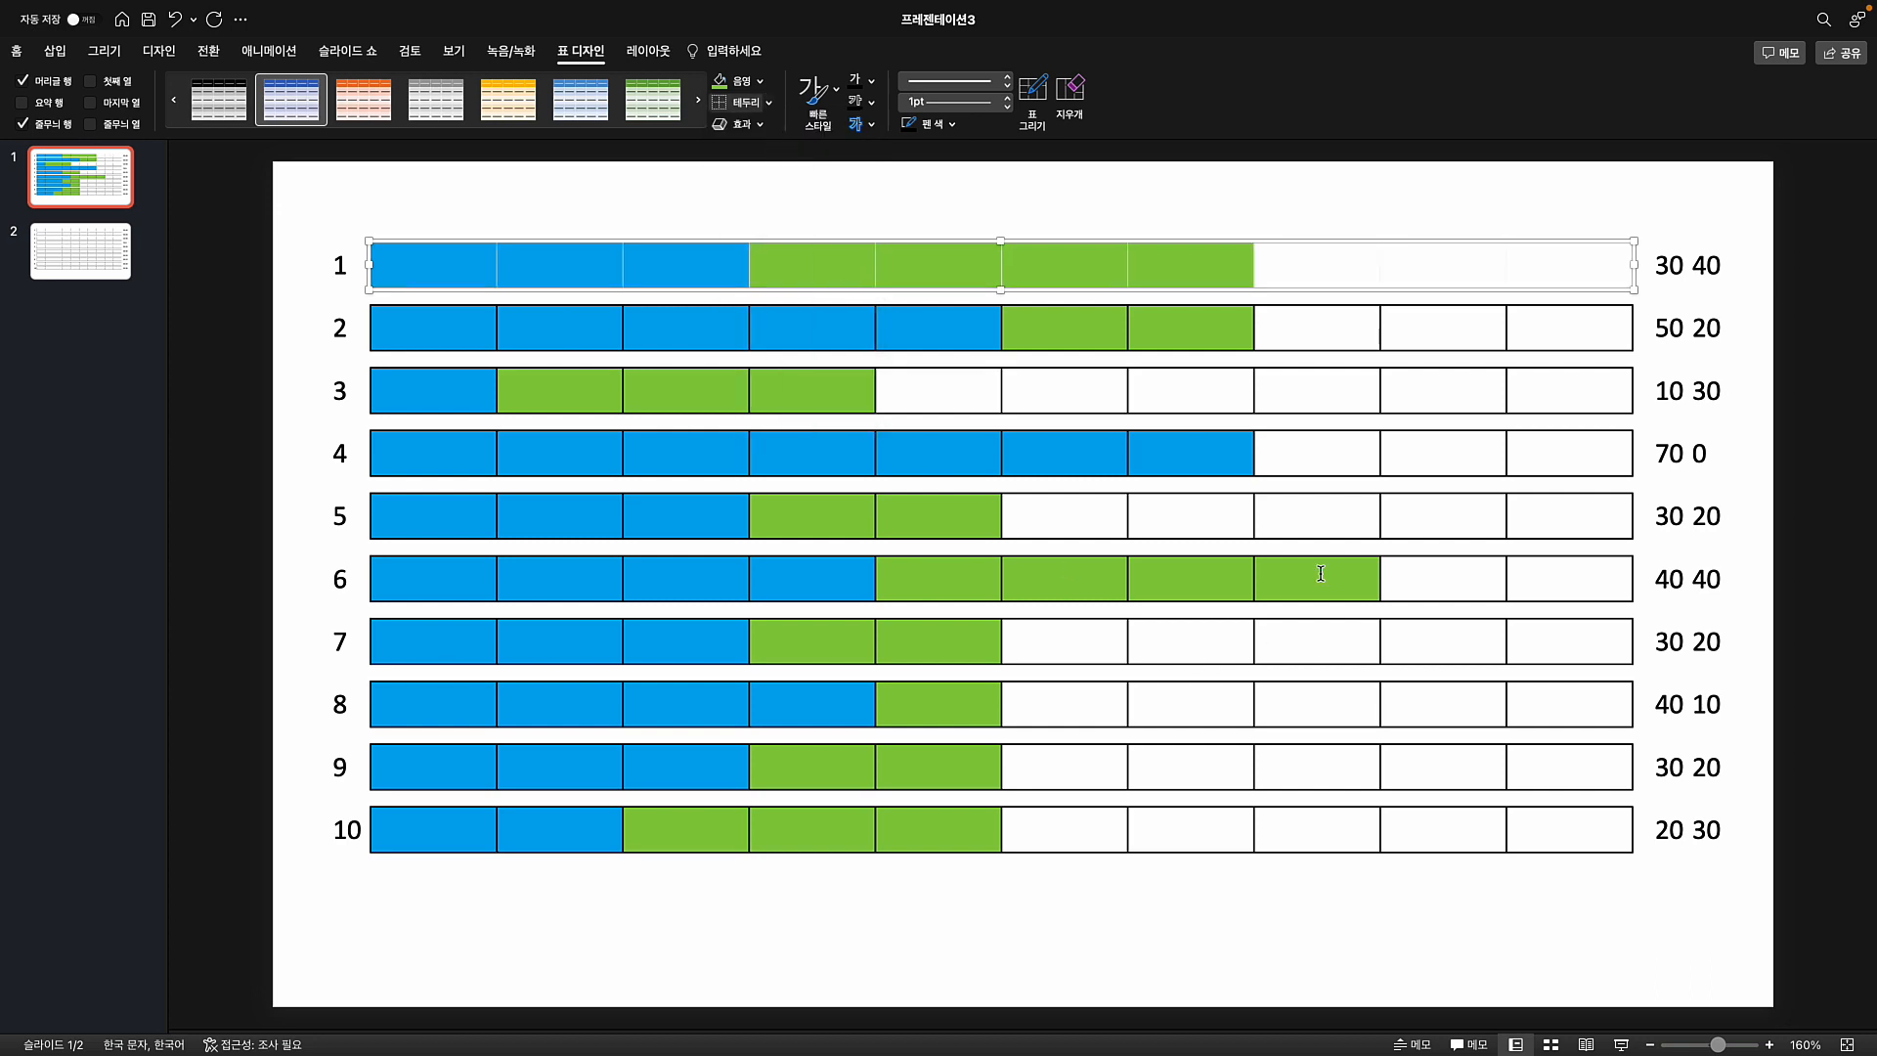
- Apply the same no-border setting to the tables in rows 2 to 5
left_click(1375, 349)
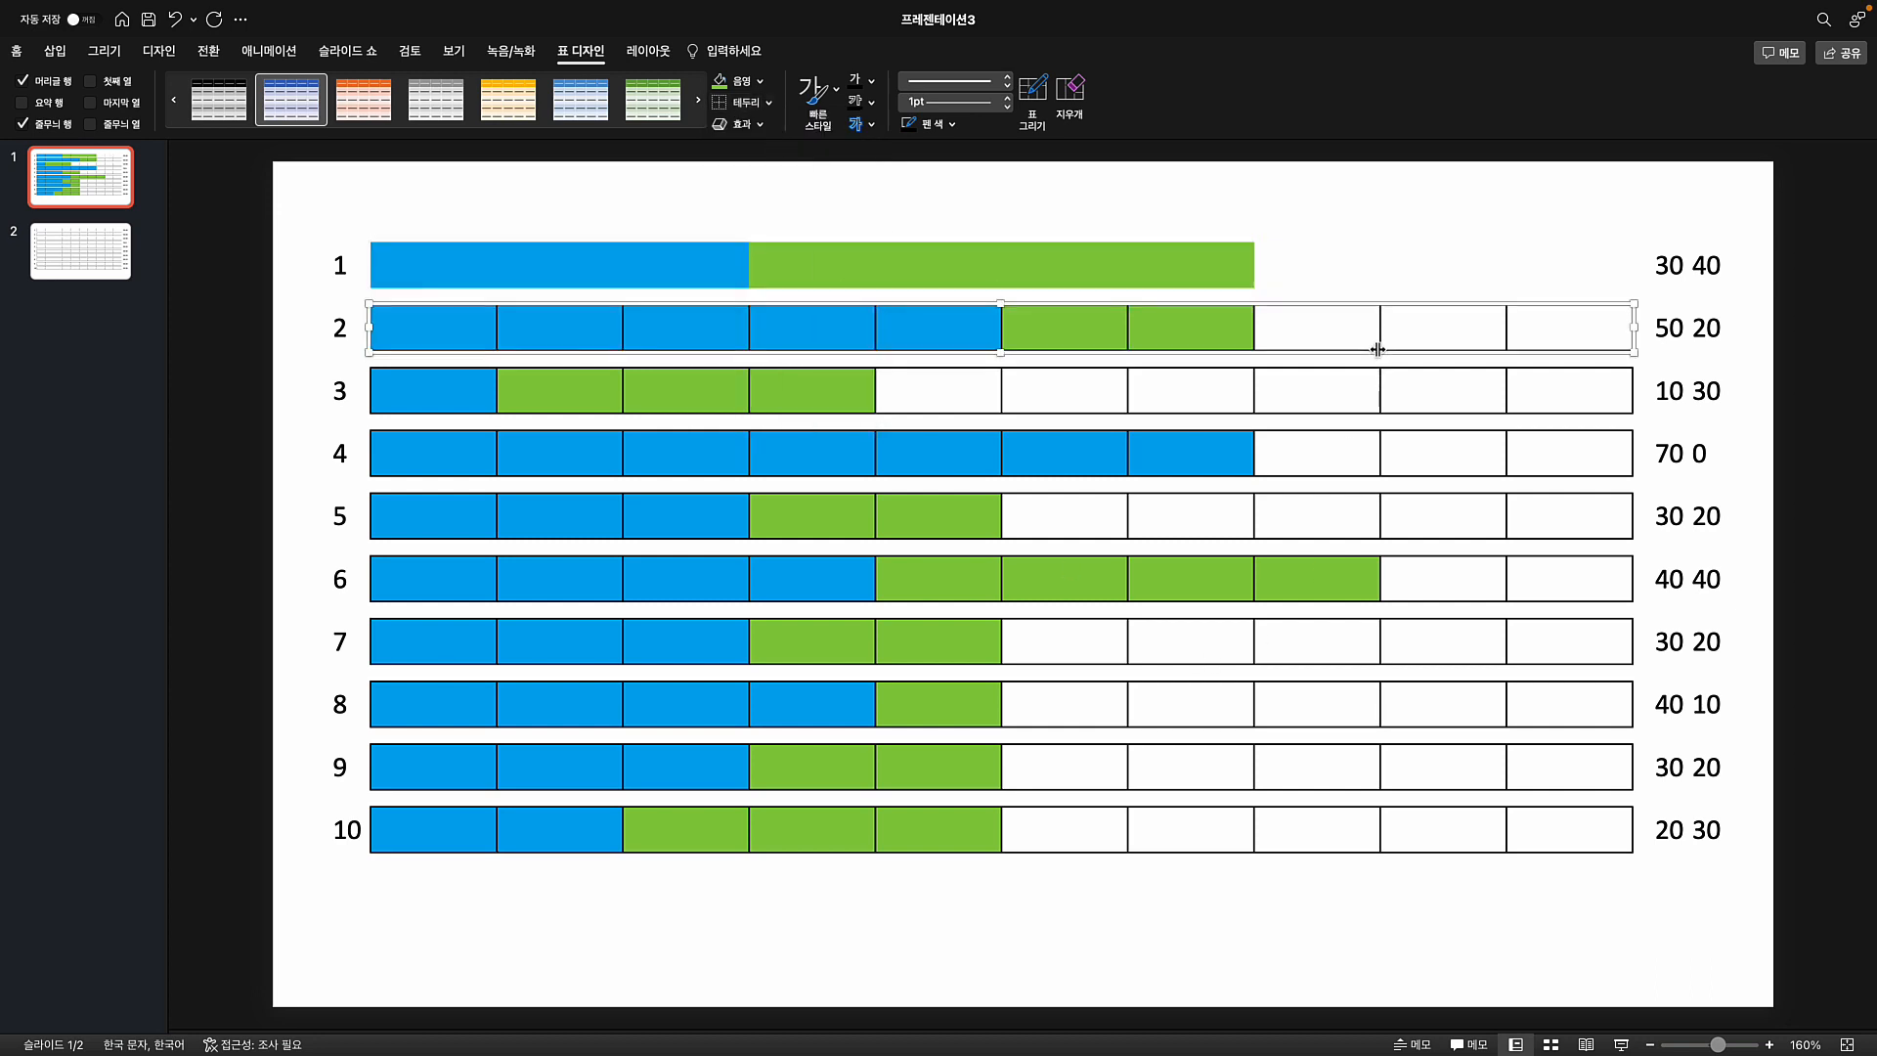
left_click(718, 103)
left_click(1169, 411)
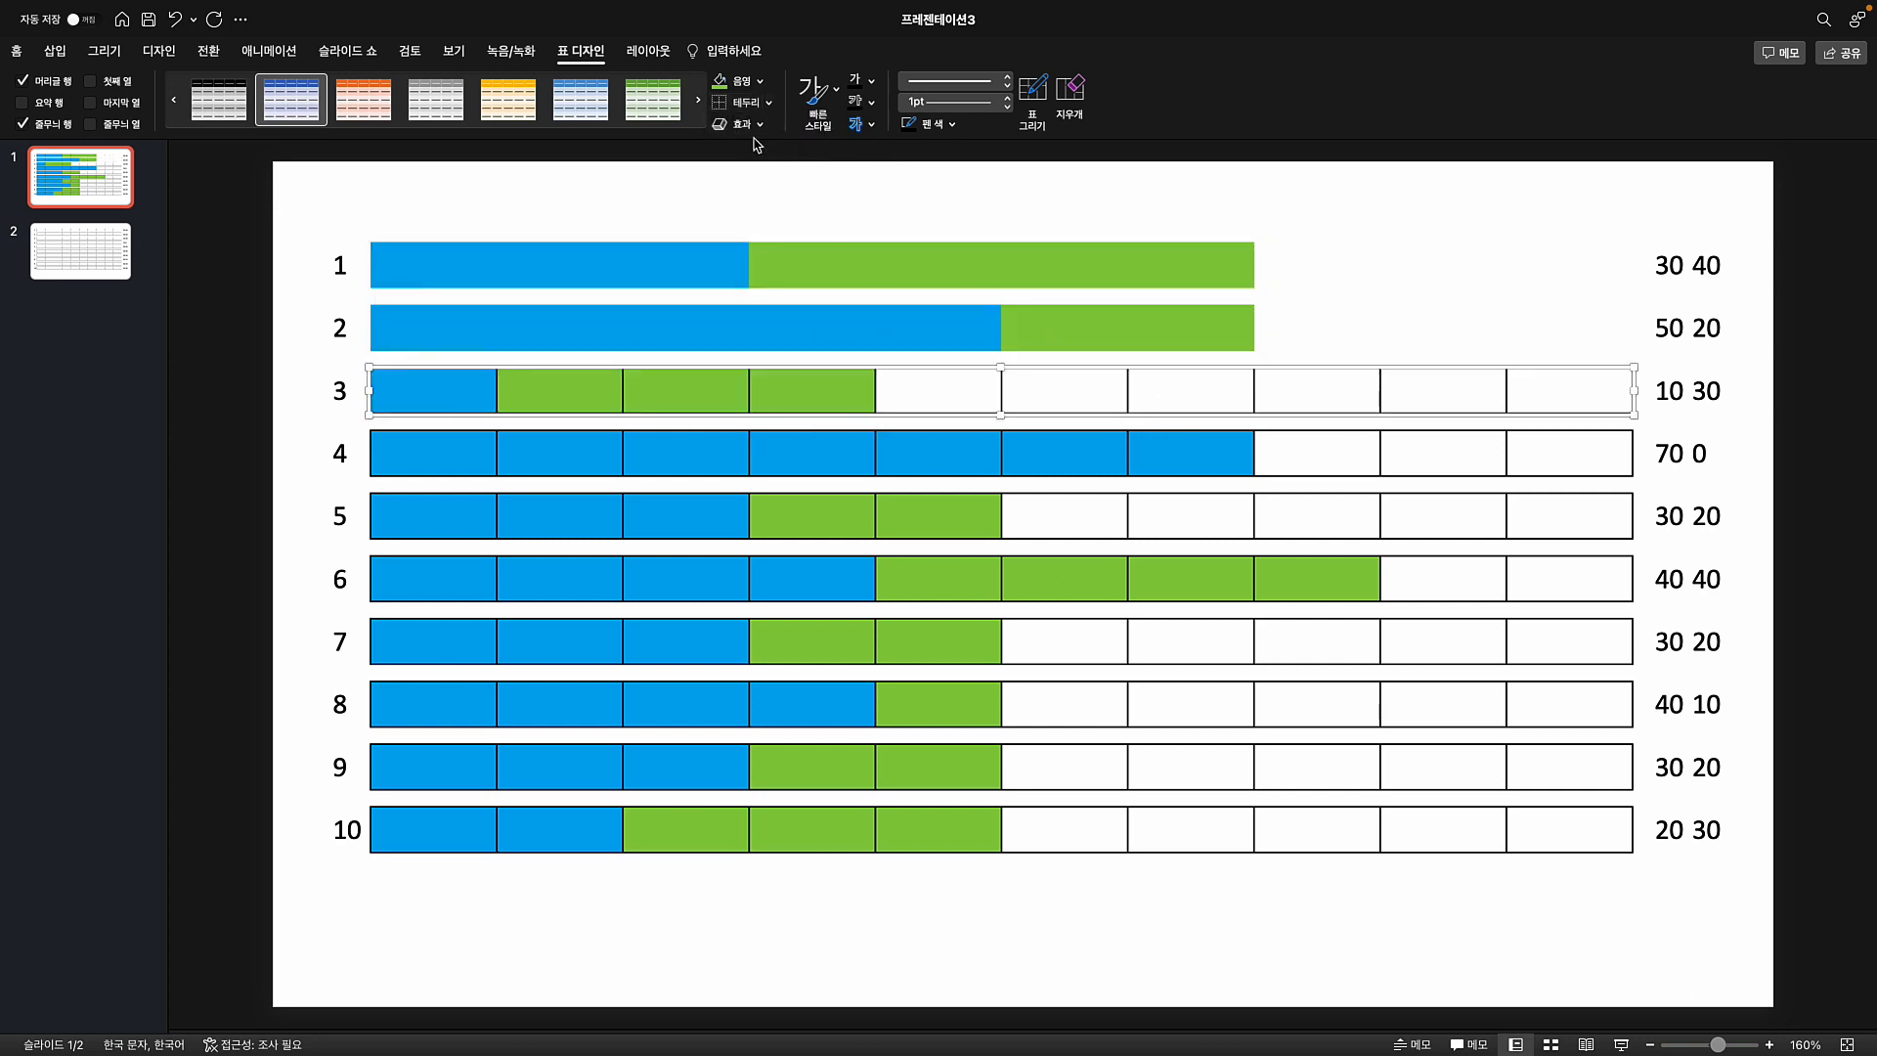
left_click(721, 104)
left_click(1164, 467)
left_click(720, 103)
left_click(1163, 528)
left_click(963, 532)
left_click(720, 103)
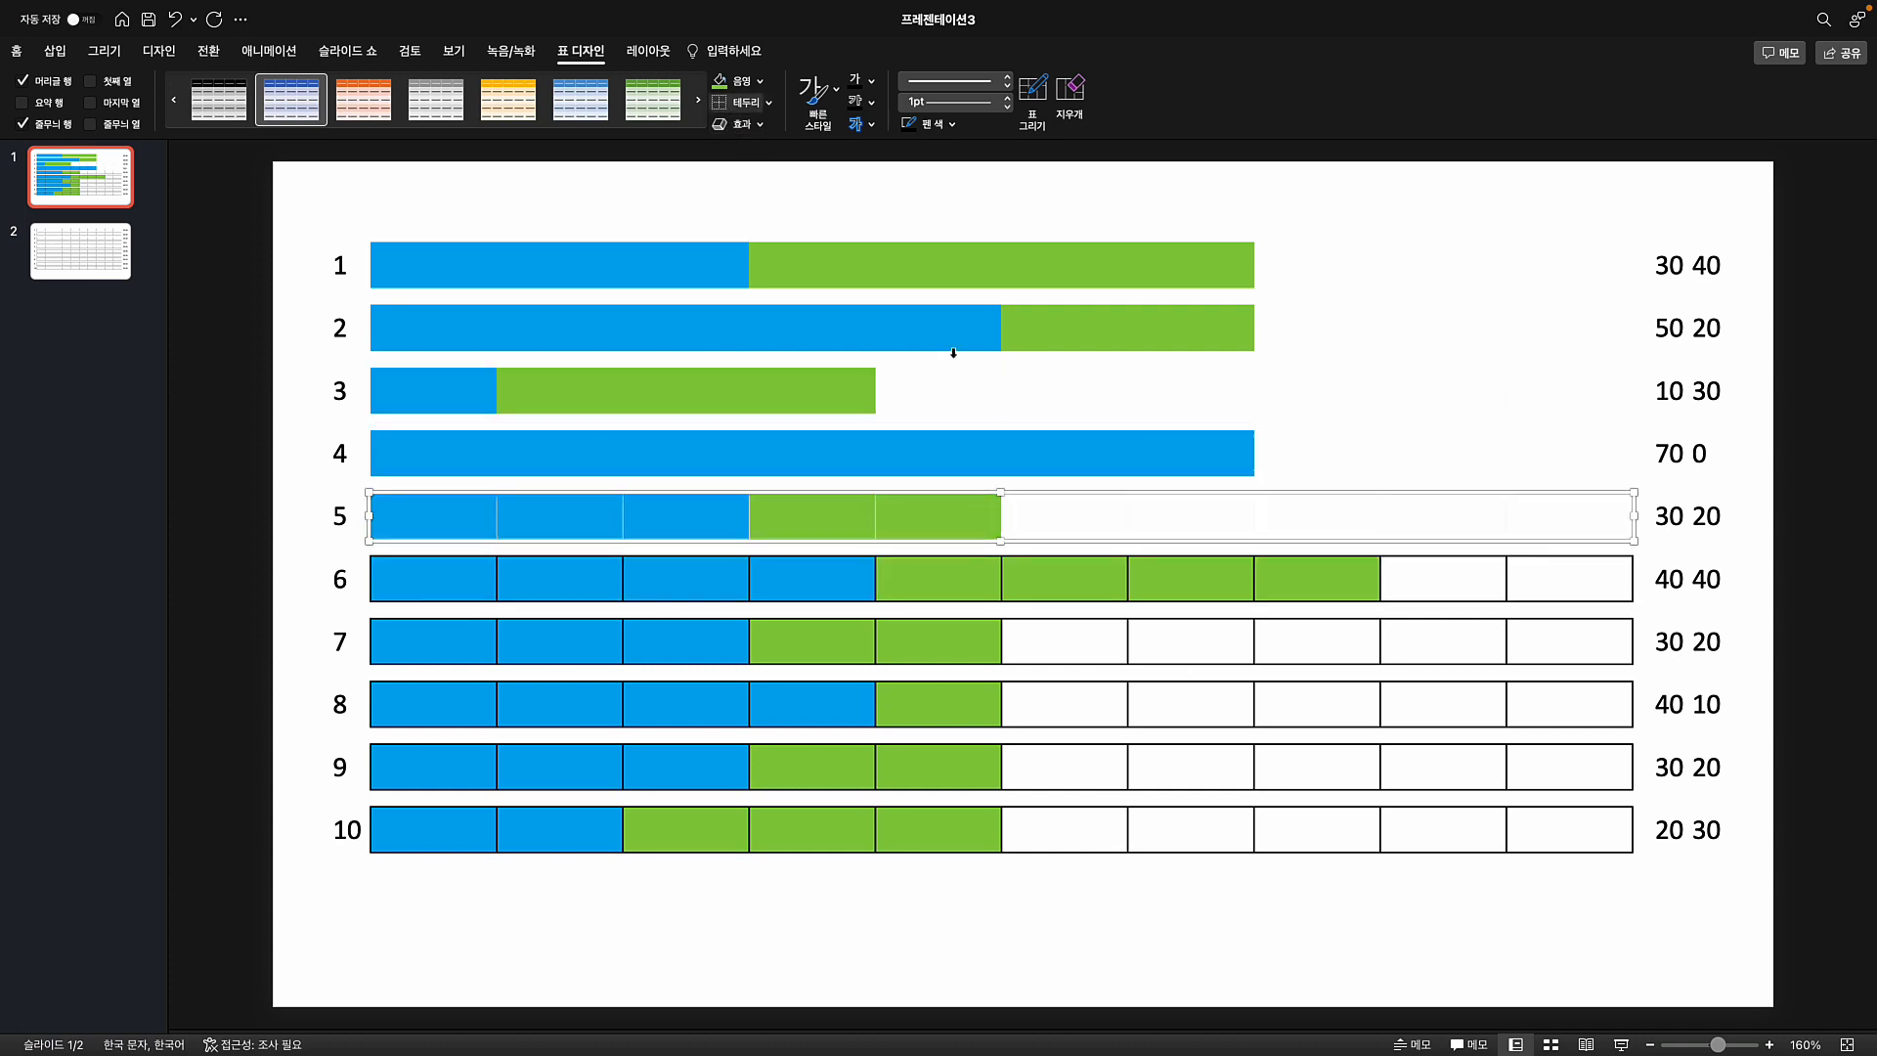
- Remove all borders from the tables in rows 6 to 10 as well
left_click(1056, 592)
left_click(721, 104)
left_click(1256, 646)
left_click(721, 103)
left_click(1144, 706)
left_click(722, 103)
left_click(1095, 768)
left_click(722, 103)
left_click(1051, 831)
left_click(721, 104)
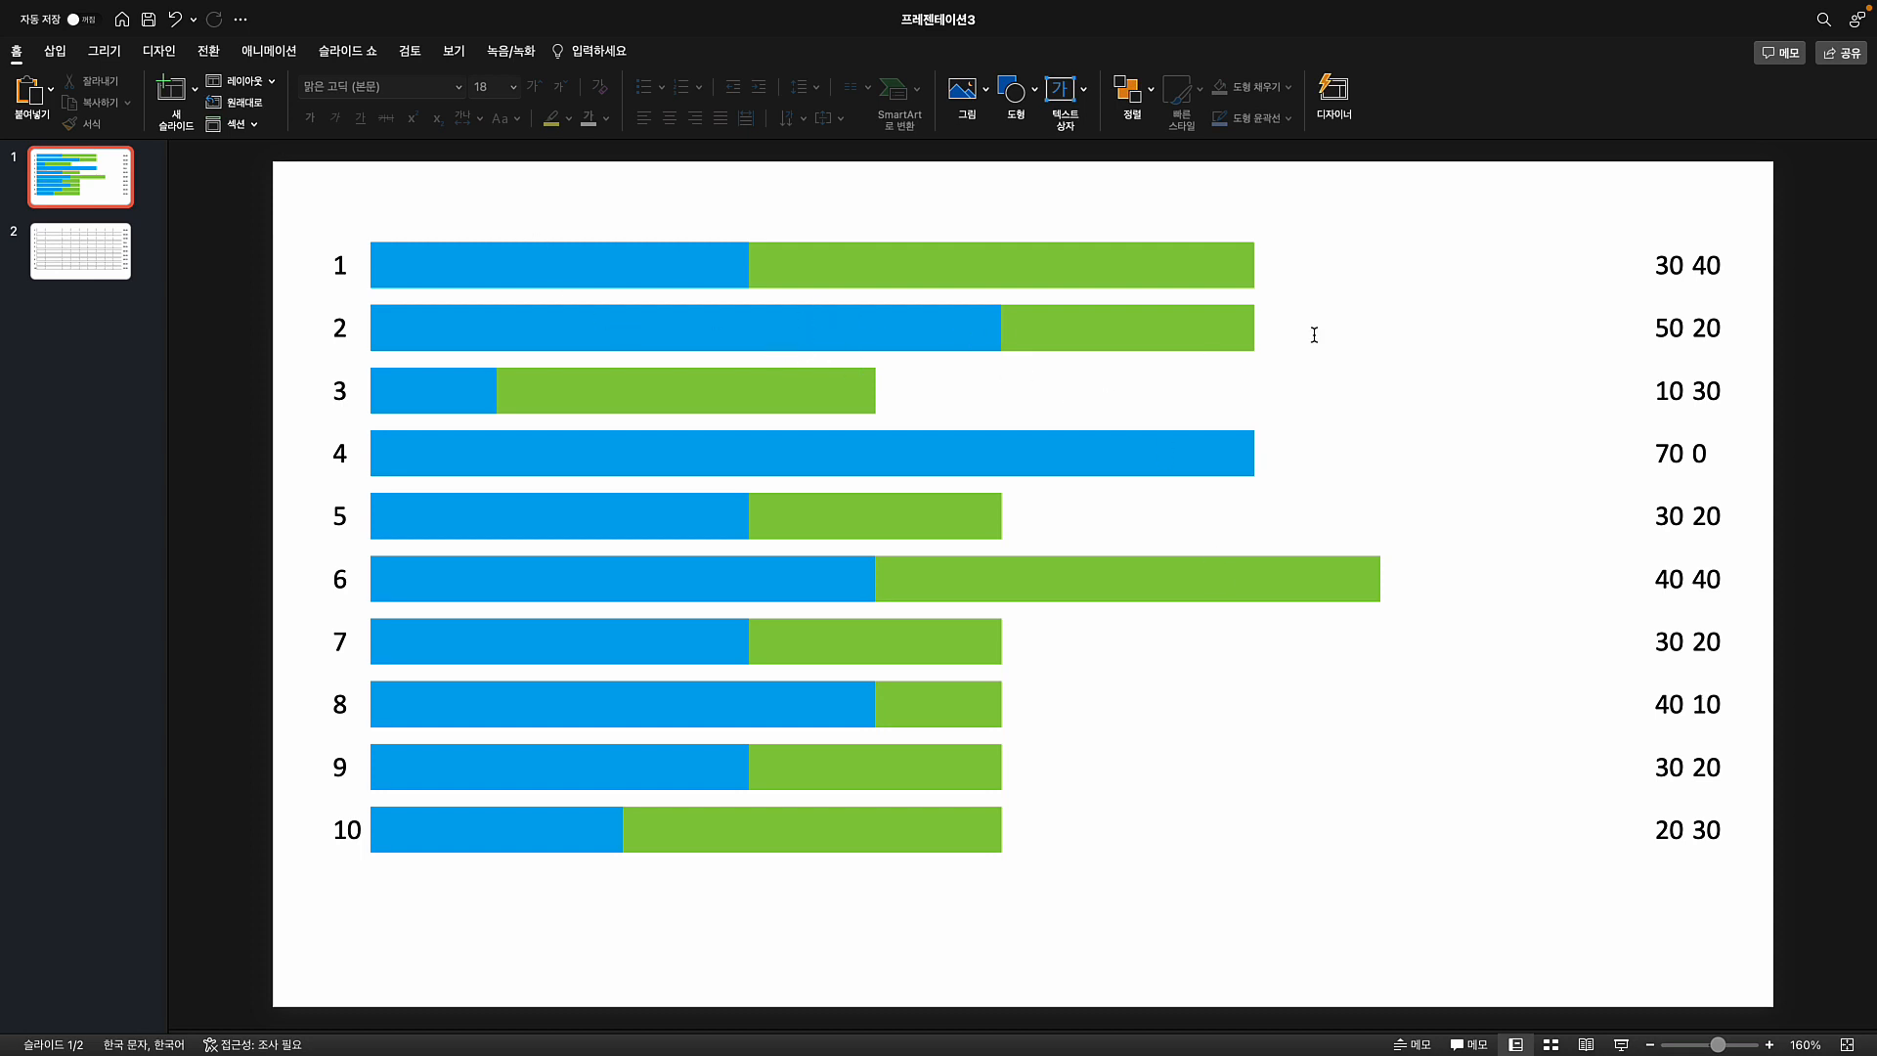
- Move the row 1 and row 2 value labels onto the bars, at the ends of their matching blue and green segments
left_click(1677, 280)
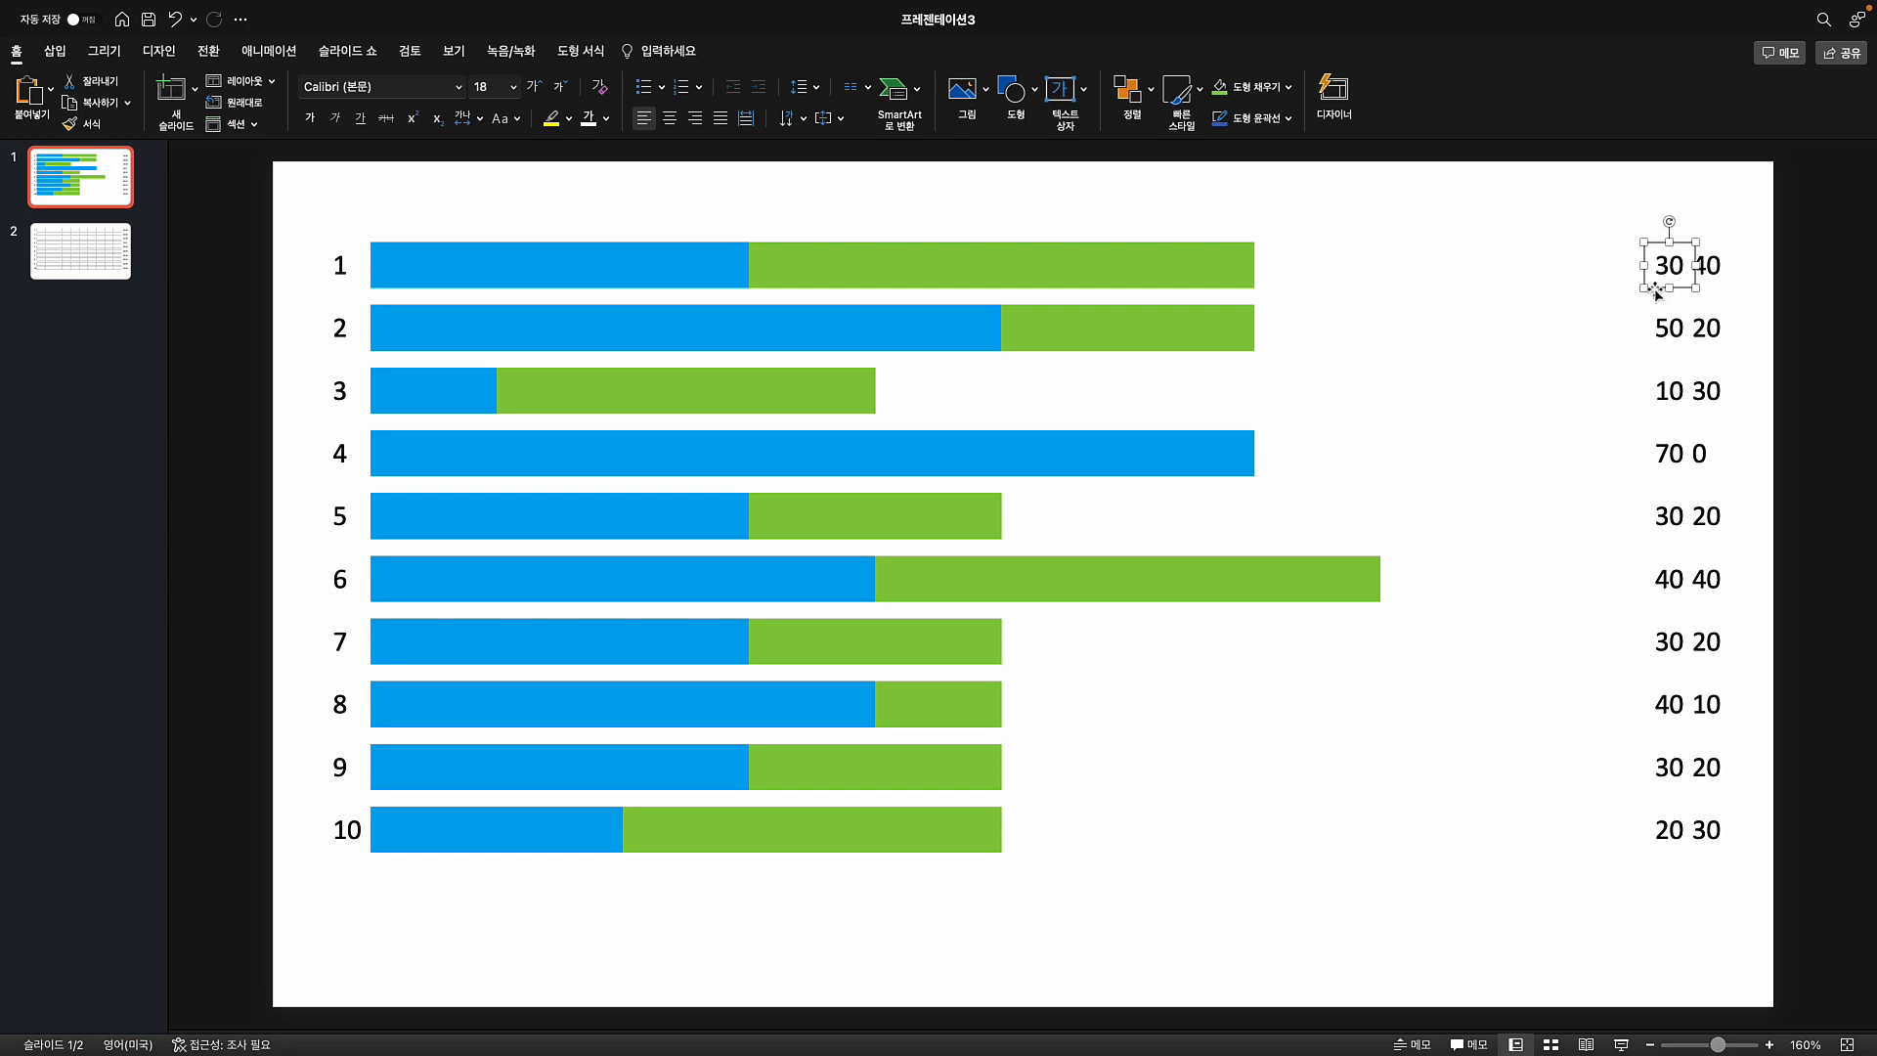
left_click_drag(1650, 288, 707, 320)
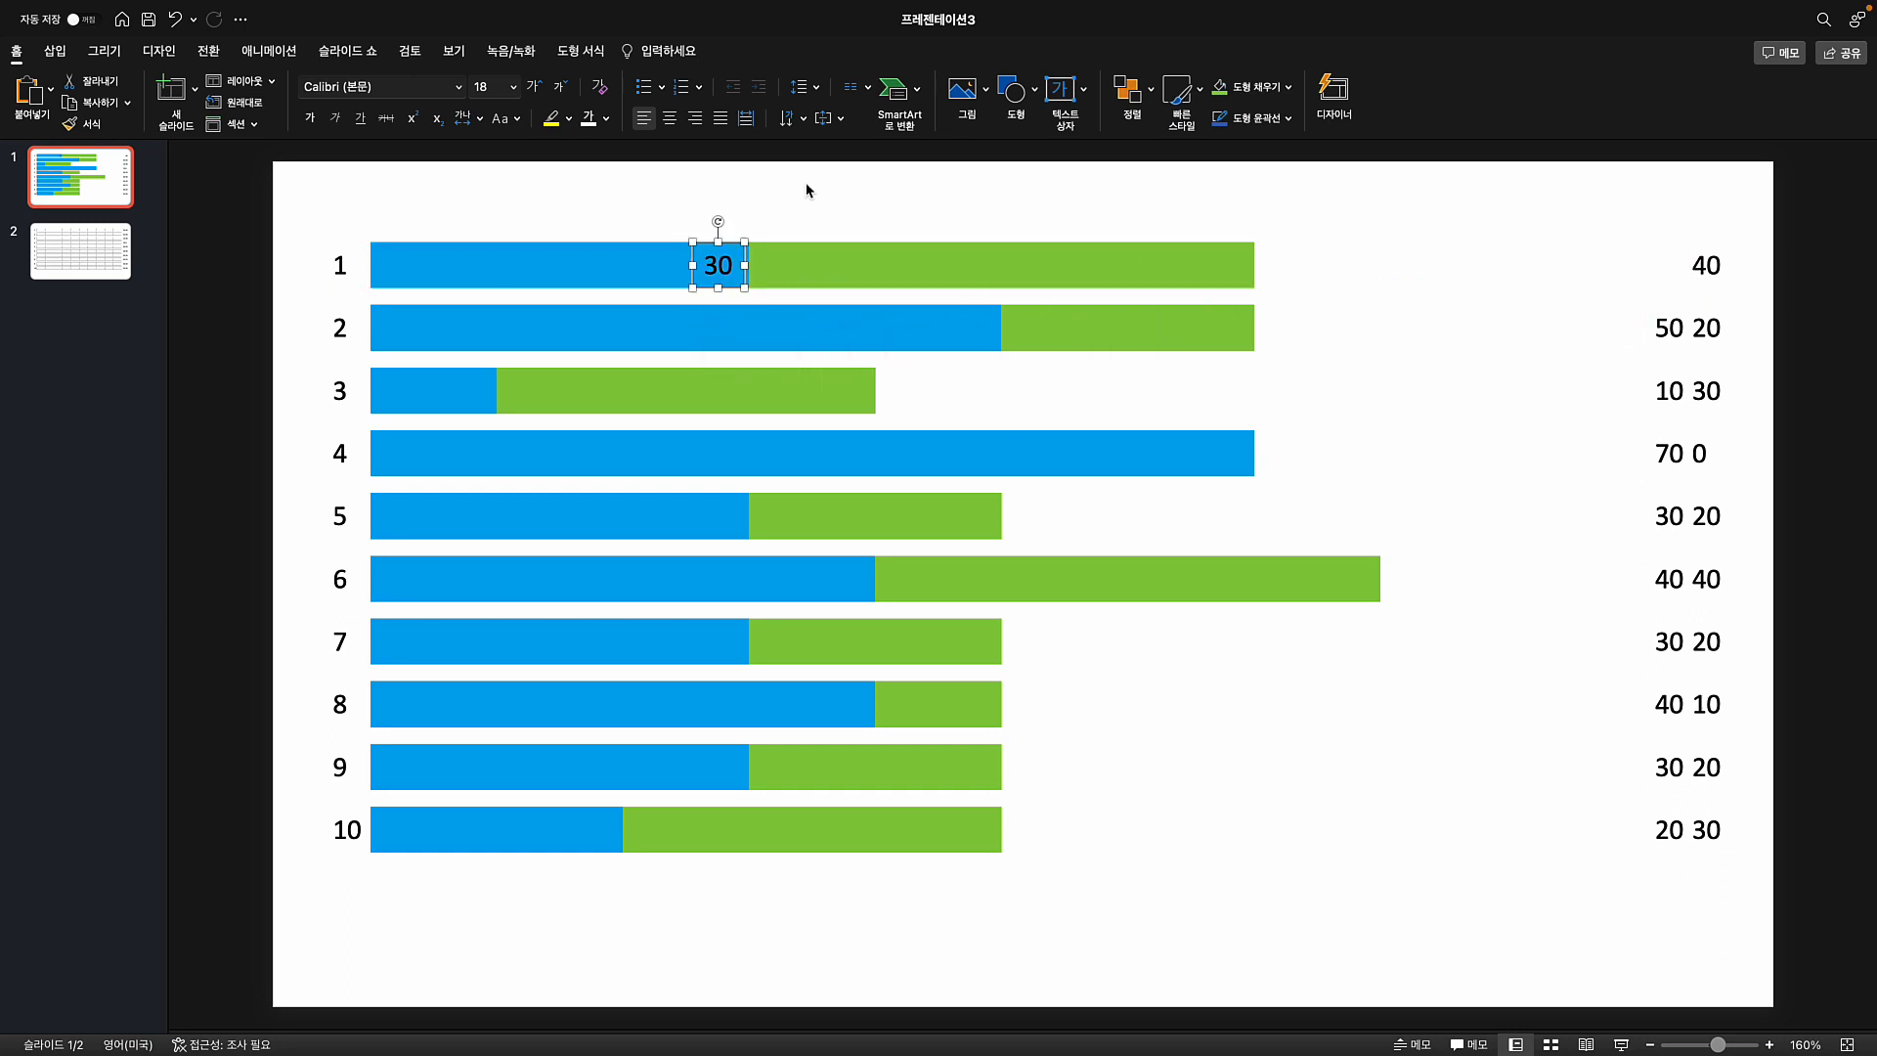
left_click(1674, 264)
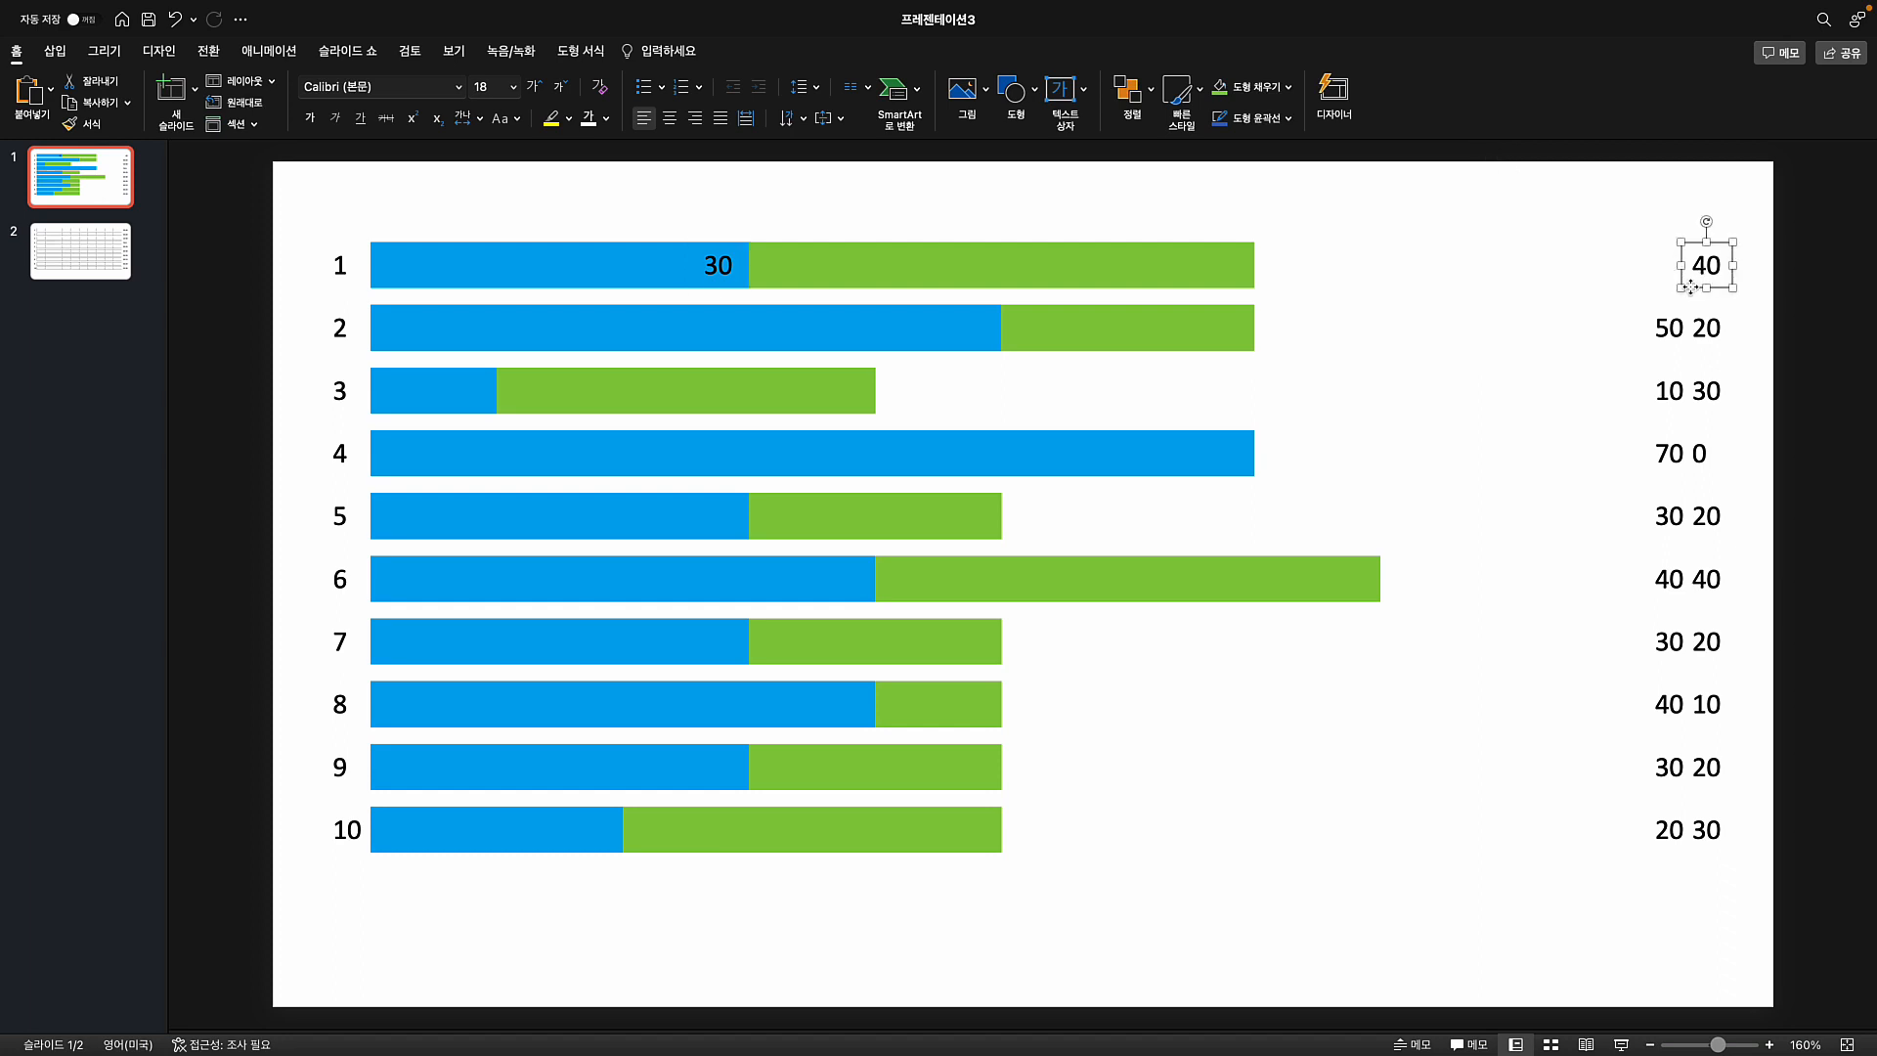
left_click_drag(1690, 288, 1206, 287)
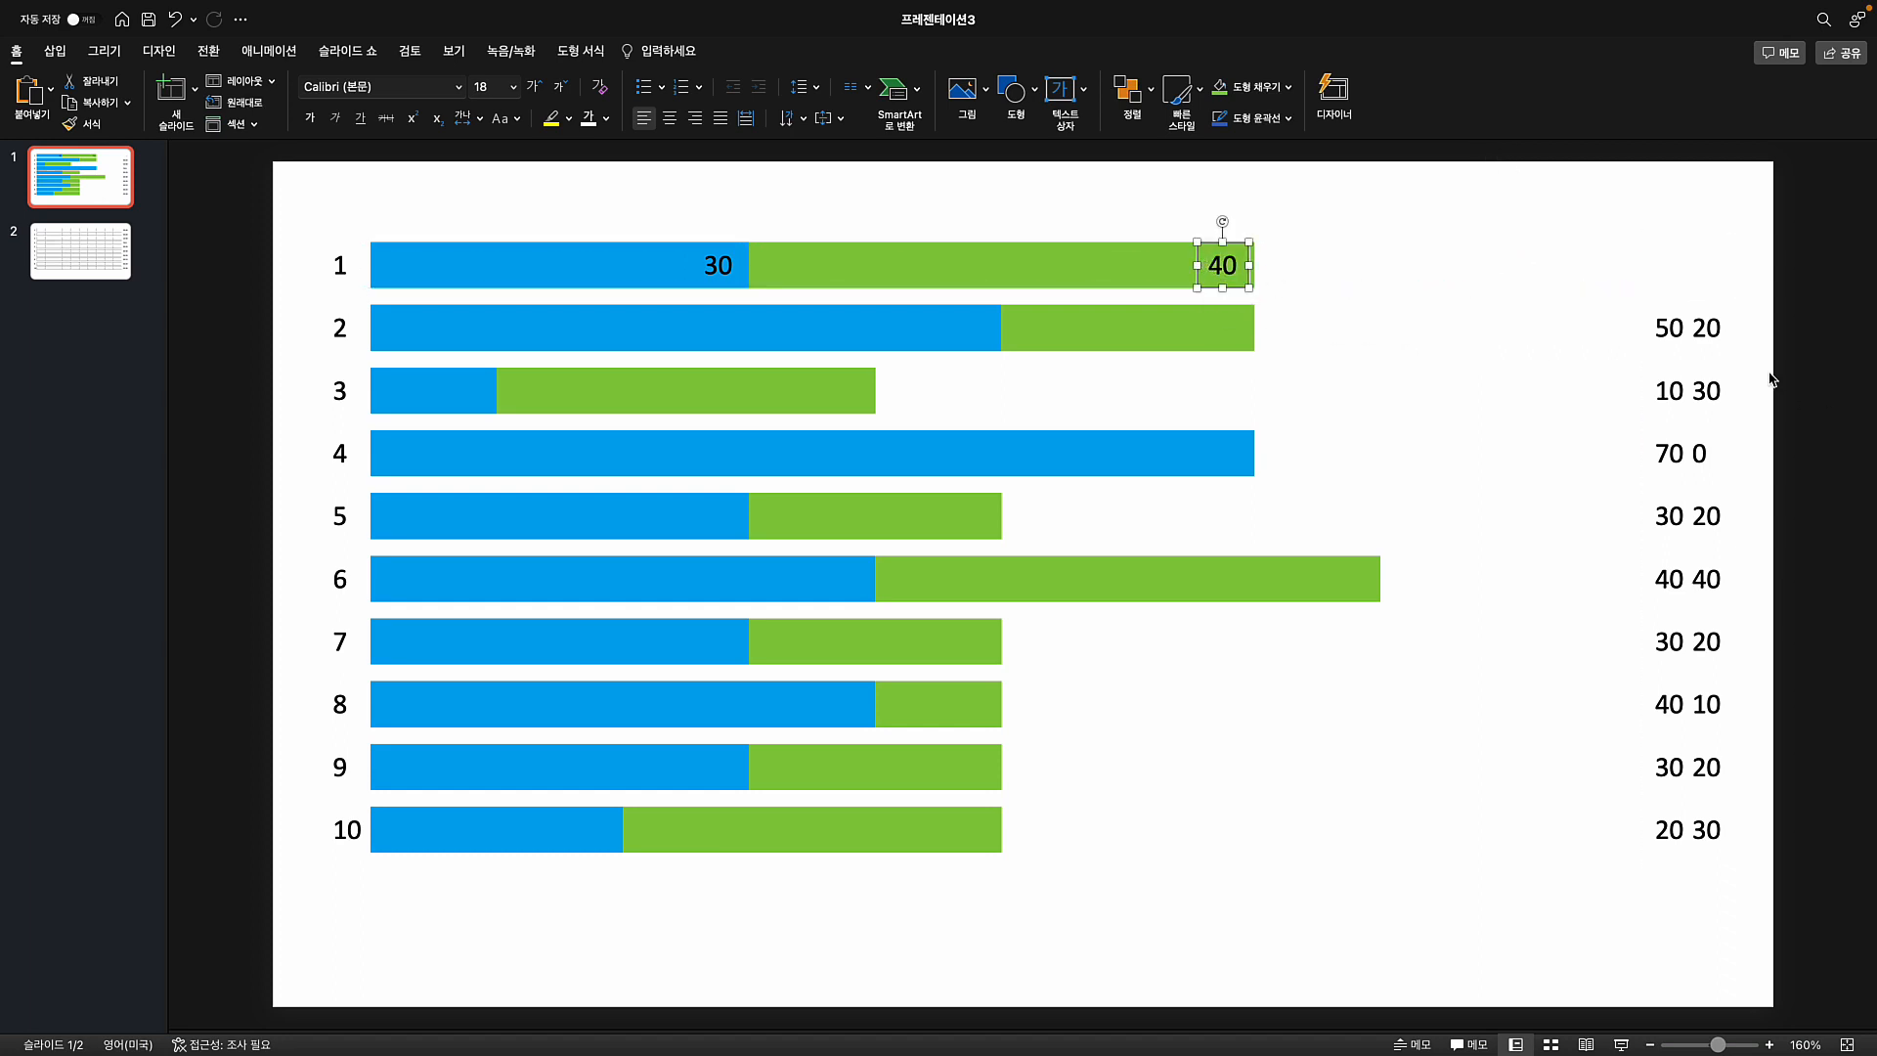
left_click(1664, 347)
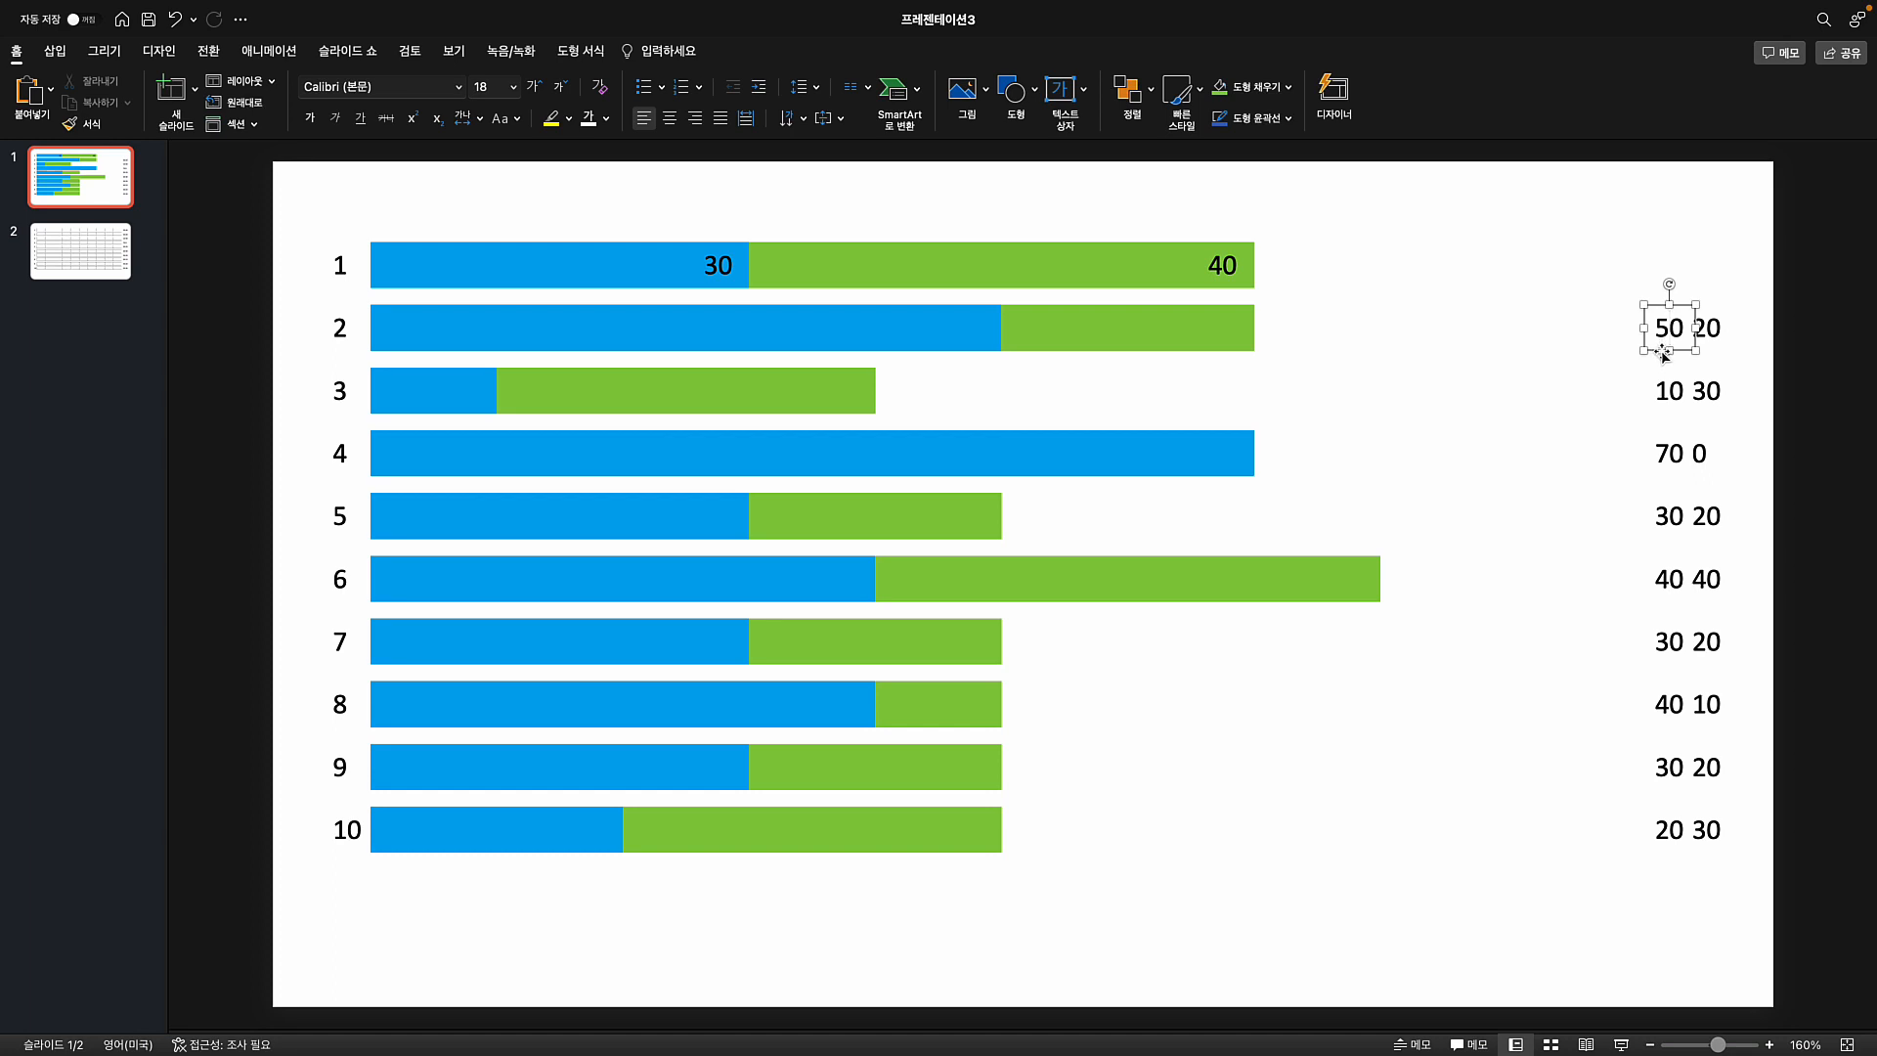
left_click_drag(1662, 342, 966, 370)
left_click_drag(1703, 348, 1221, 348)
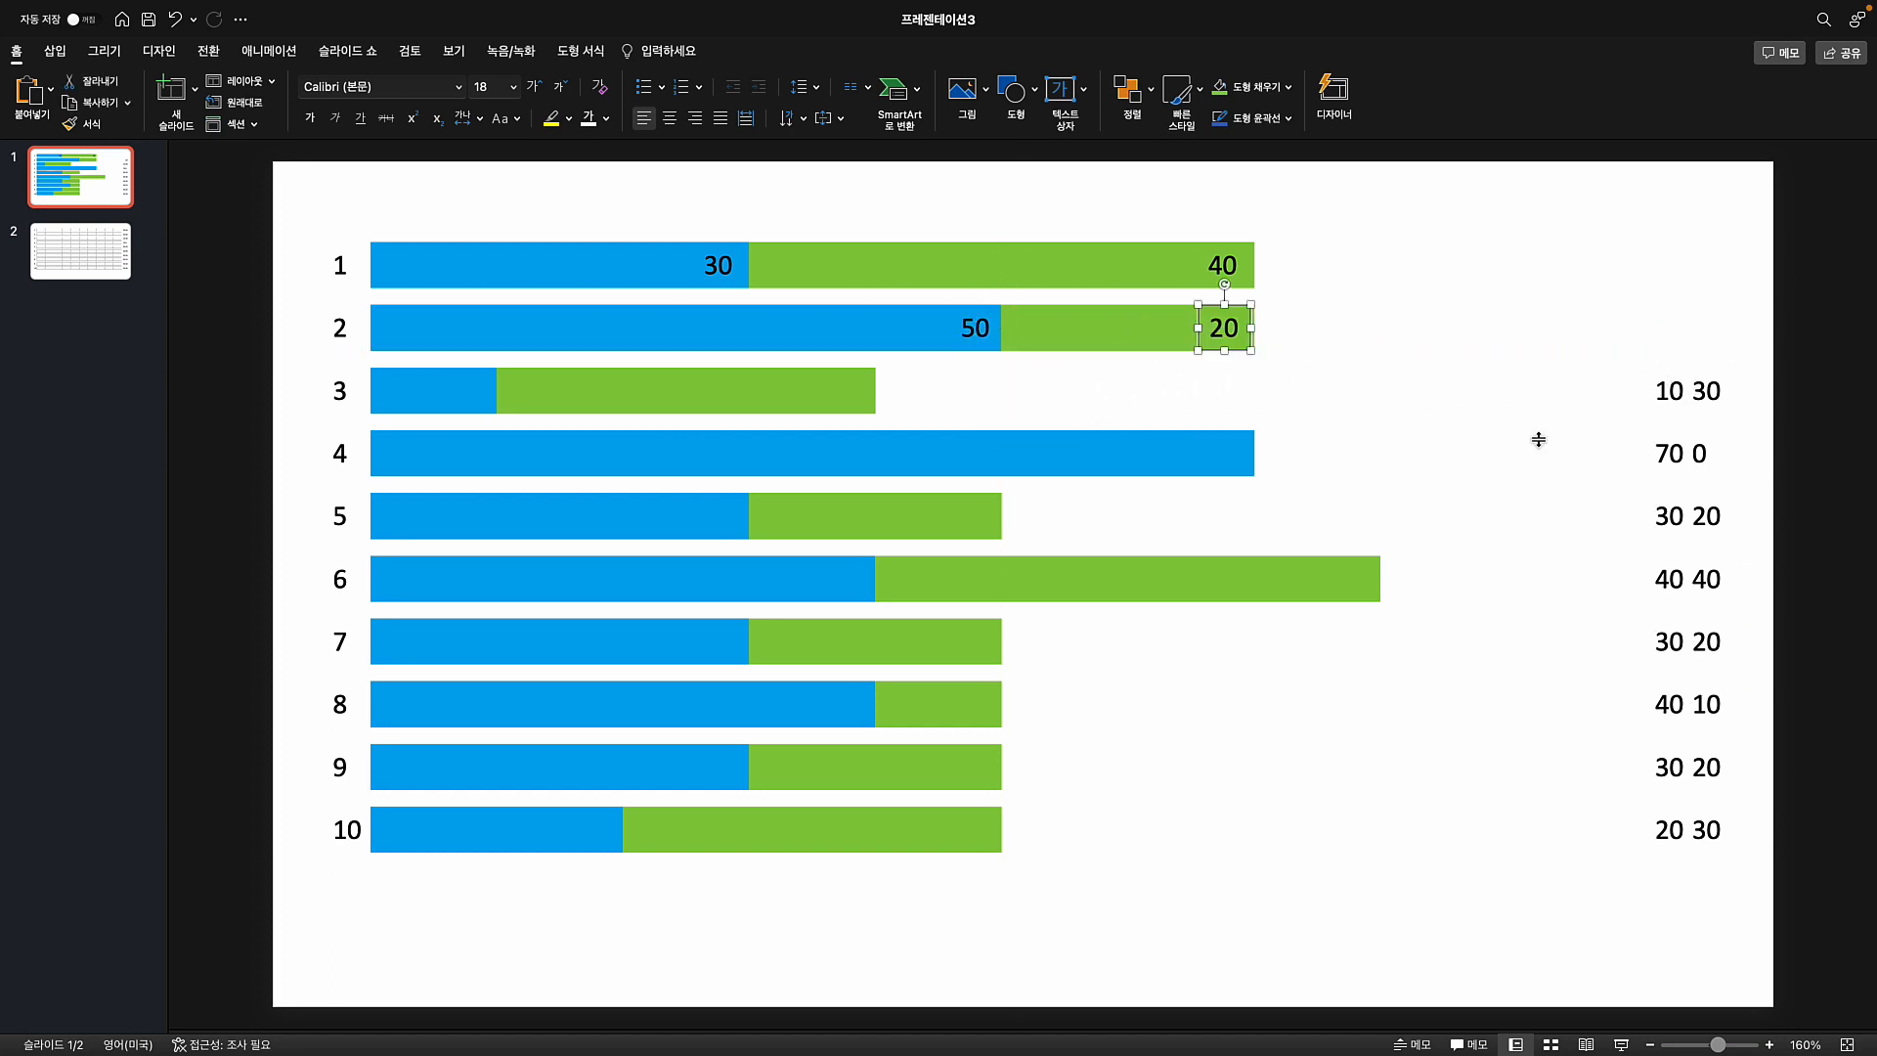
- Place the value labels of rows 3 to 5 at the ends of their matching bar segments, leaving row 4's 0 aside
left_click_drag(1664, 417, 833, 408)
left_click_drag(1664, 480, 1201, 480)
left_click_drag(1663, 542, 719, 542)
left_click_drag(1700, 541, 958, 541)
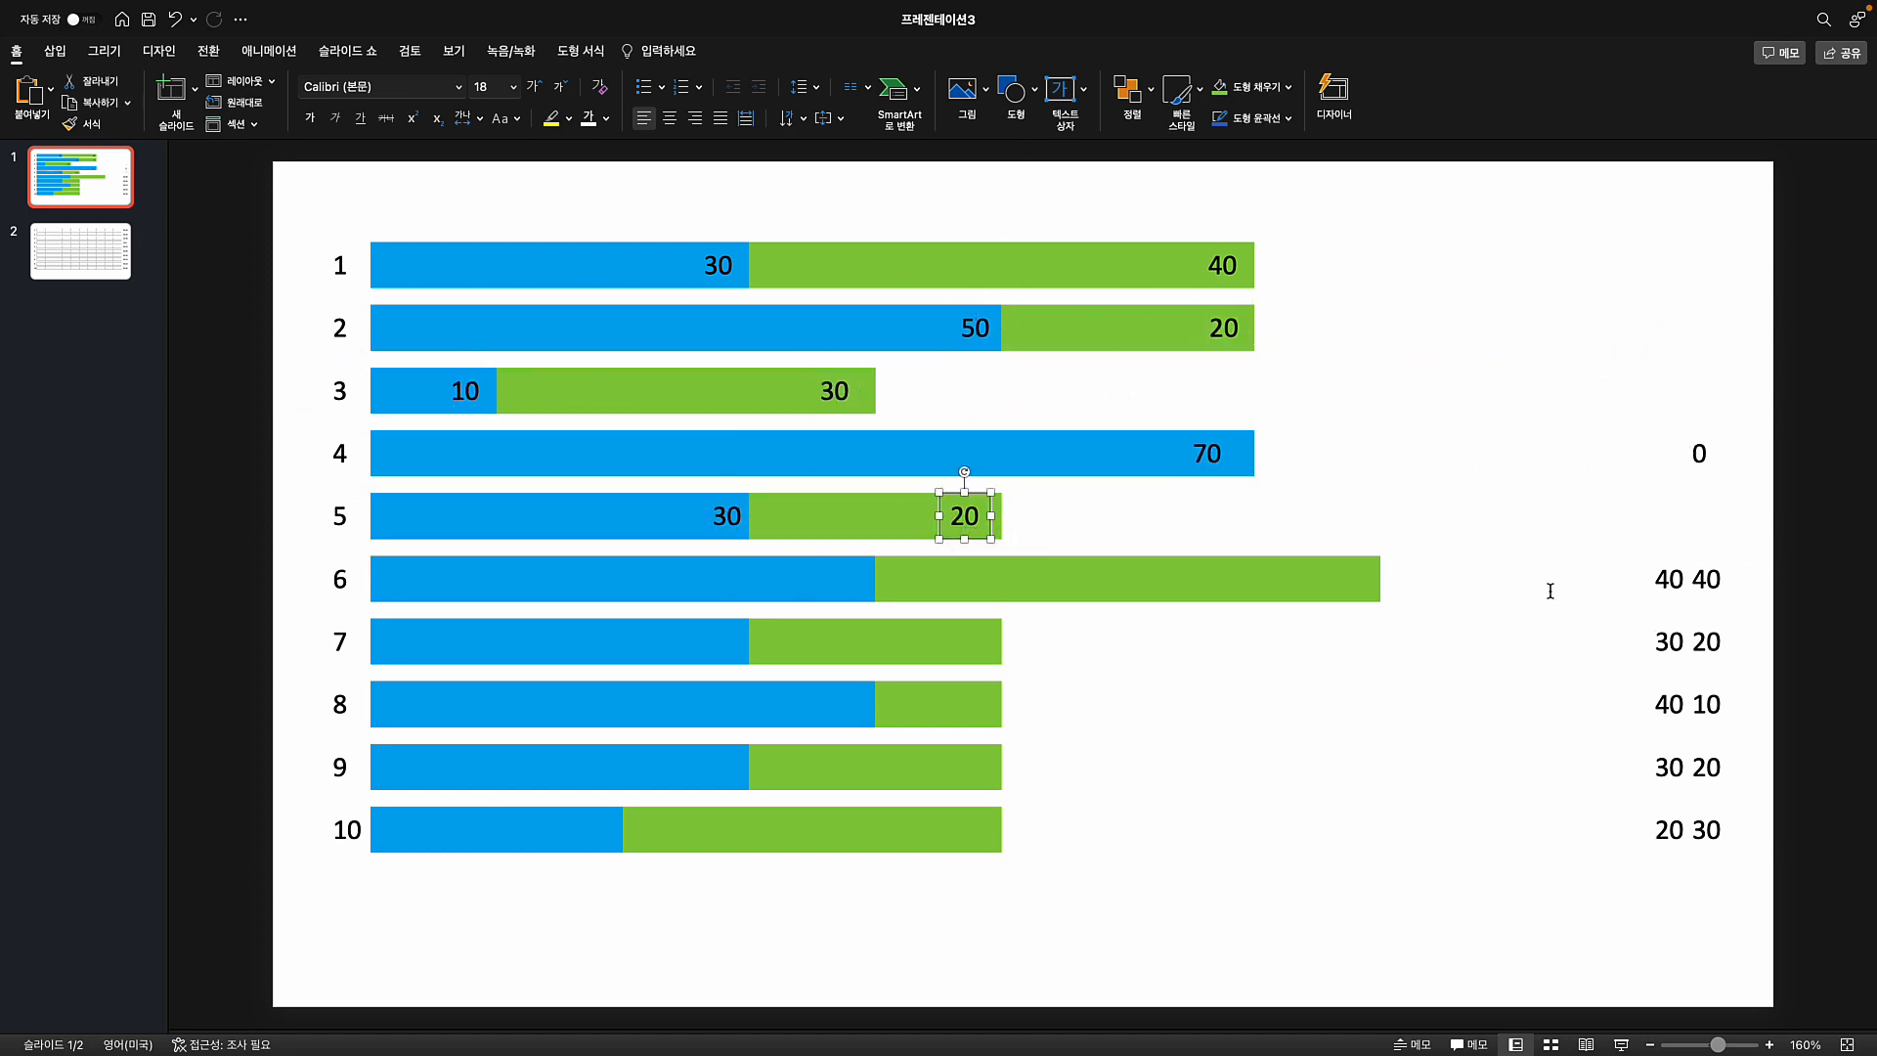
- Position the value labels of rows 6 to 10 at the ends of their matching blue and green segments
left_click_drag(1664, 603, 829, 607)
left_click_drag(1695, 604, 1343, 612)
left_click_drag(1664, 664, 967, 663)
left_click_drag(1664, 726, 970, 706)
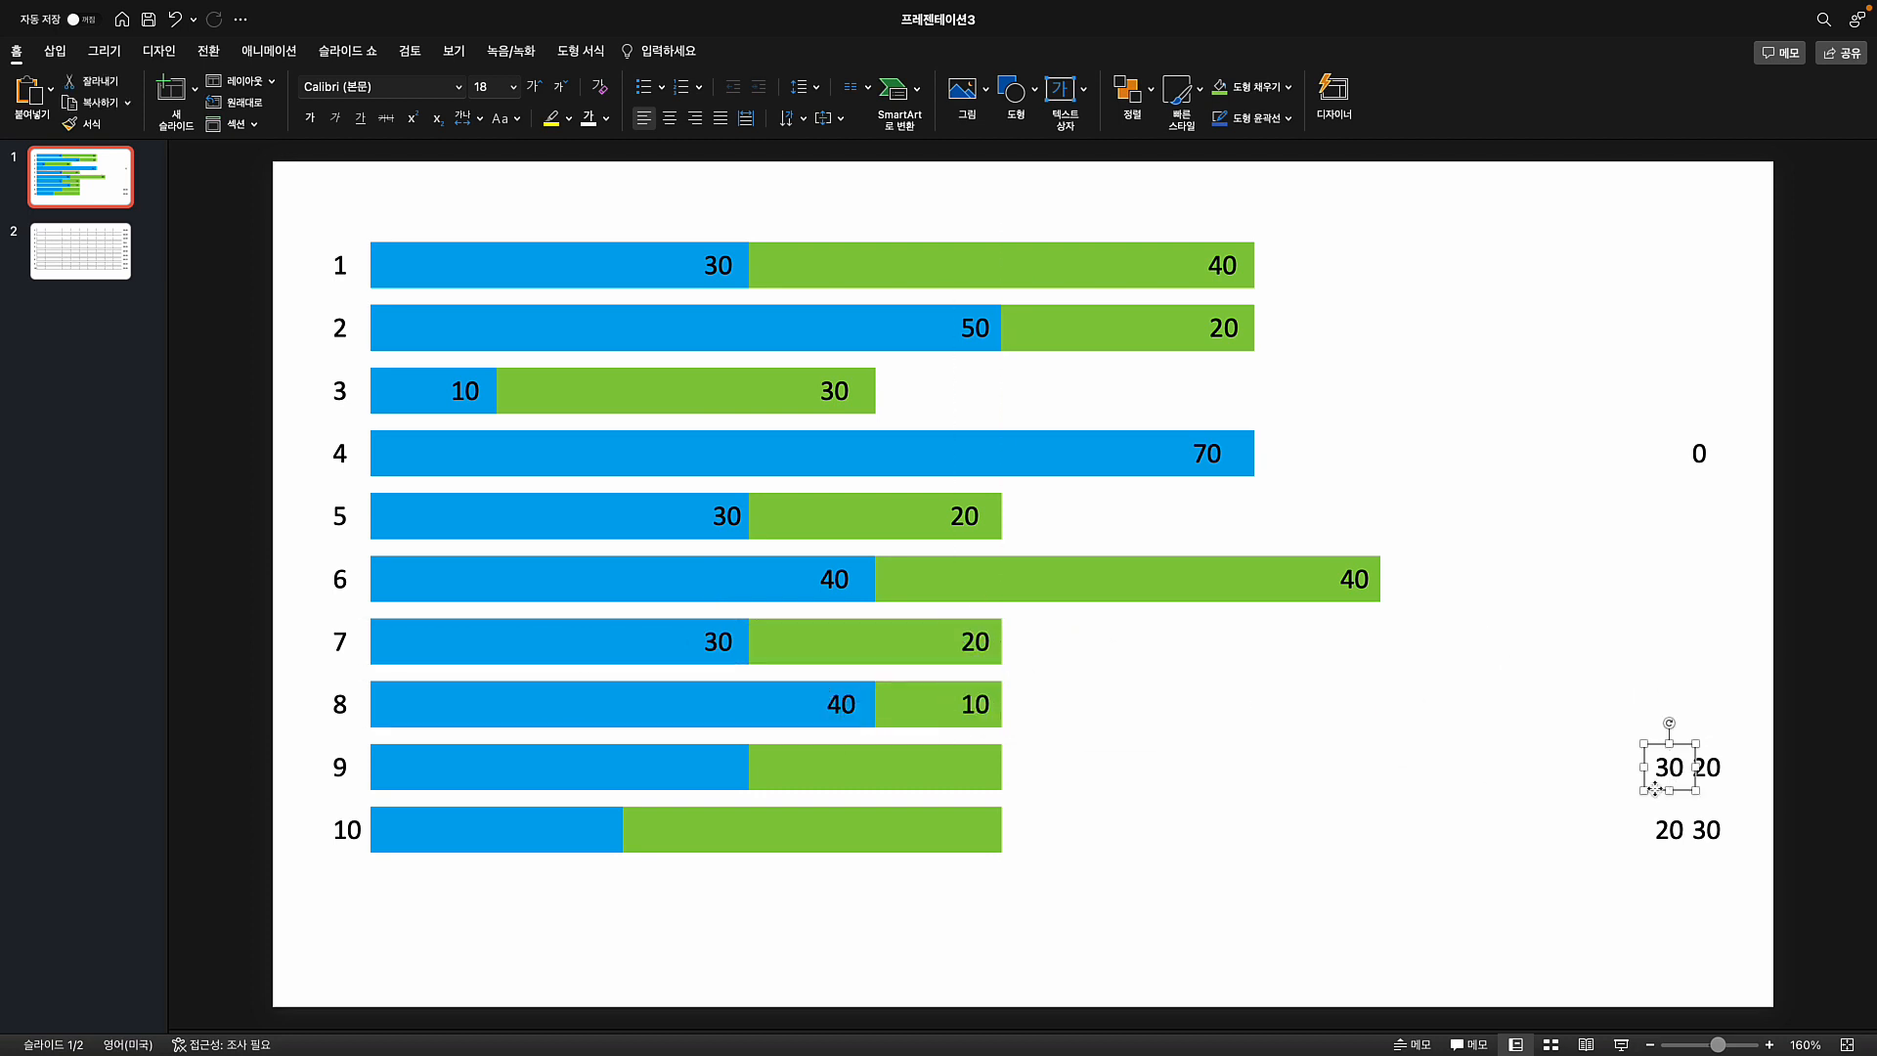
left_click_drag(1668, 766, 716, 767)
left_click_drag(1705, 766, 964, 768)
left_click_drag(1668, 830, 964, 830)
left_click(1103, 895)
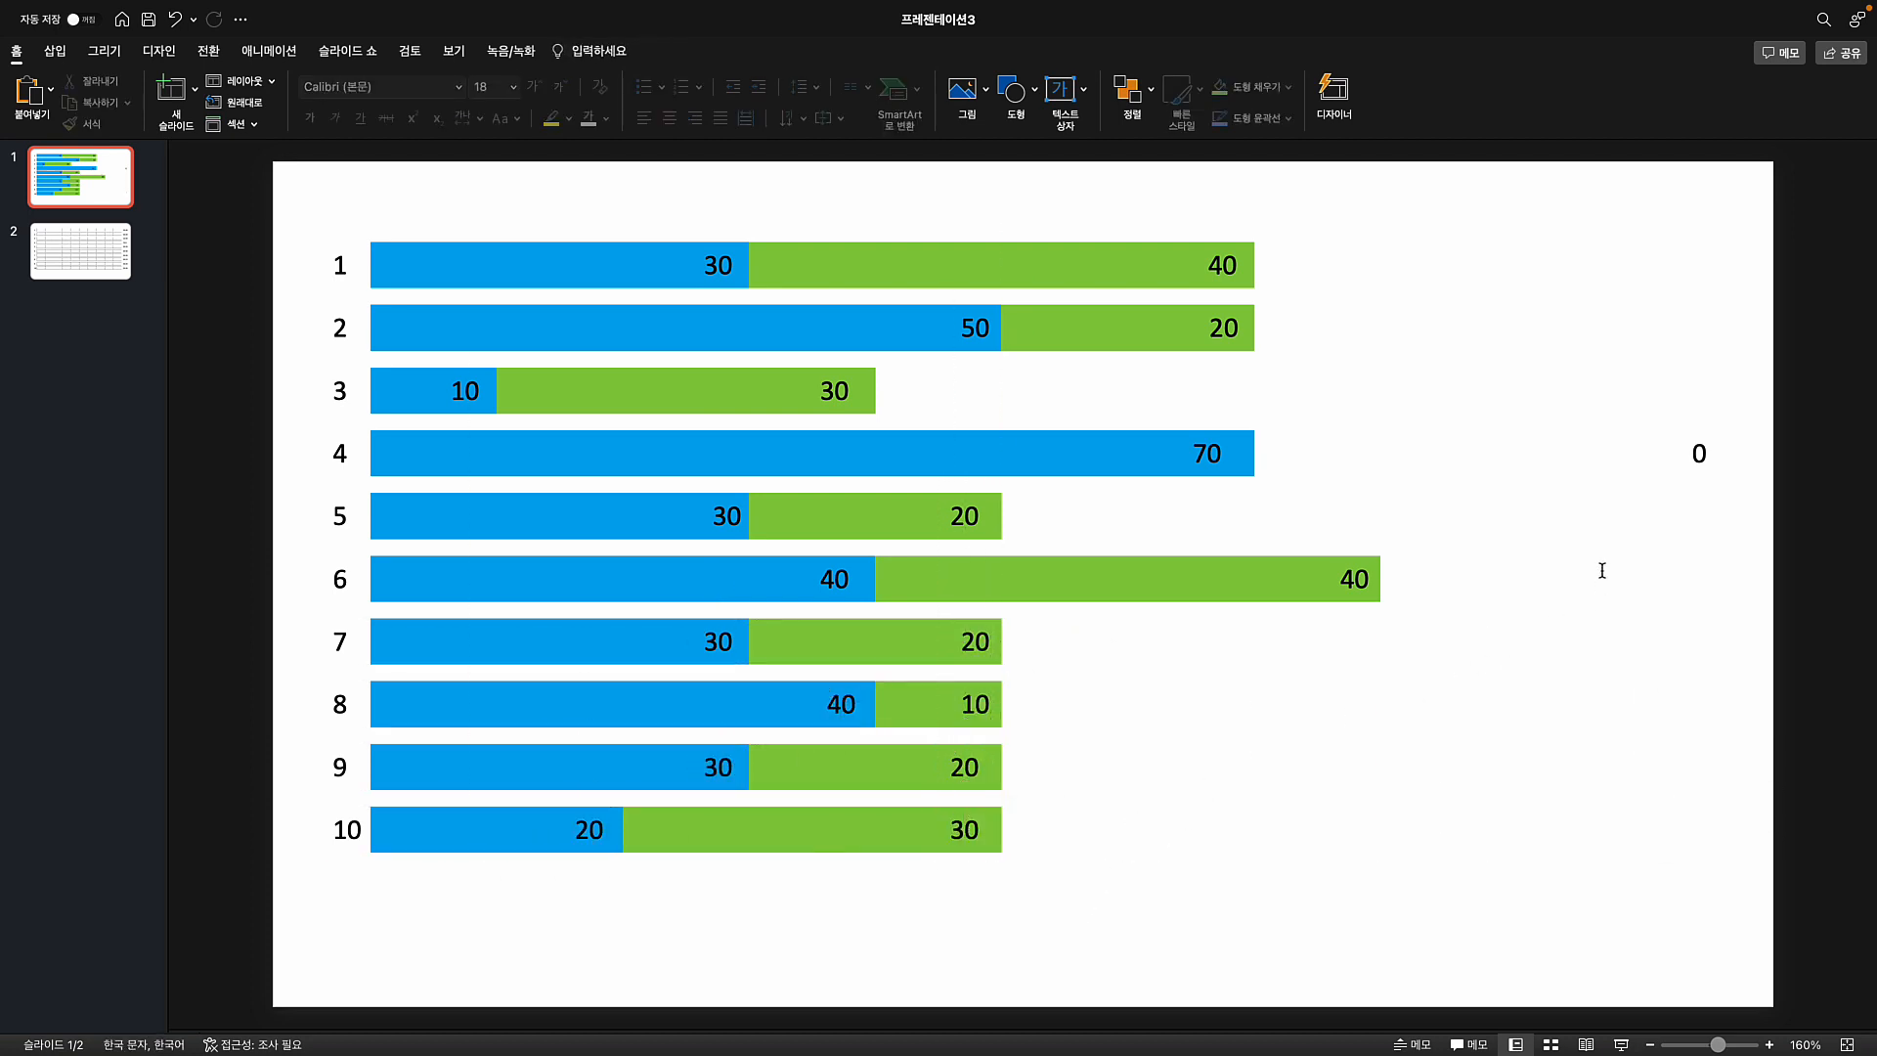
- Delete the 0 label of row 4 and set the font colour of all value labels on the bars to white
left_click_drag(1802, 378, 1563, 552)
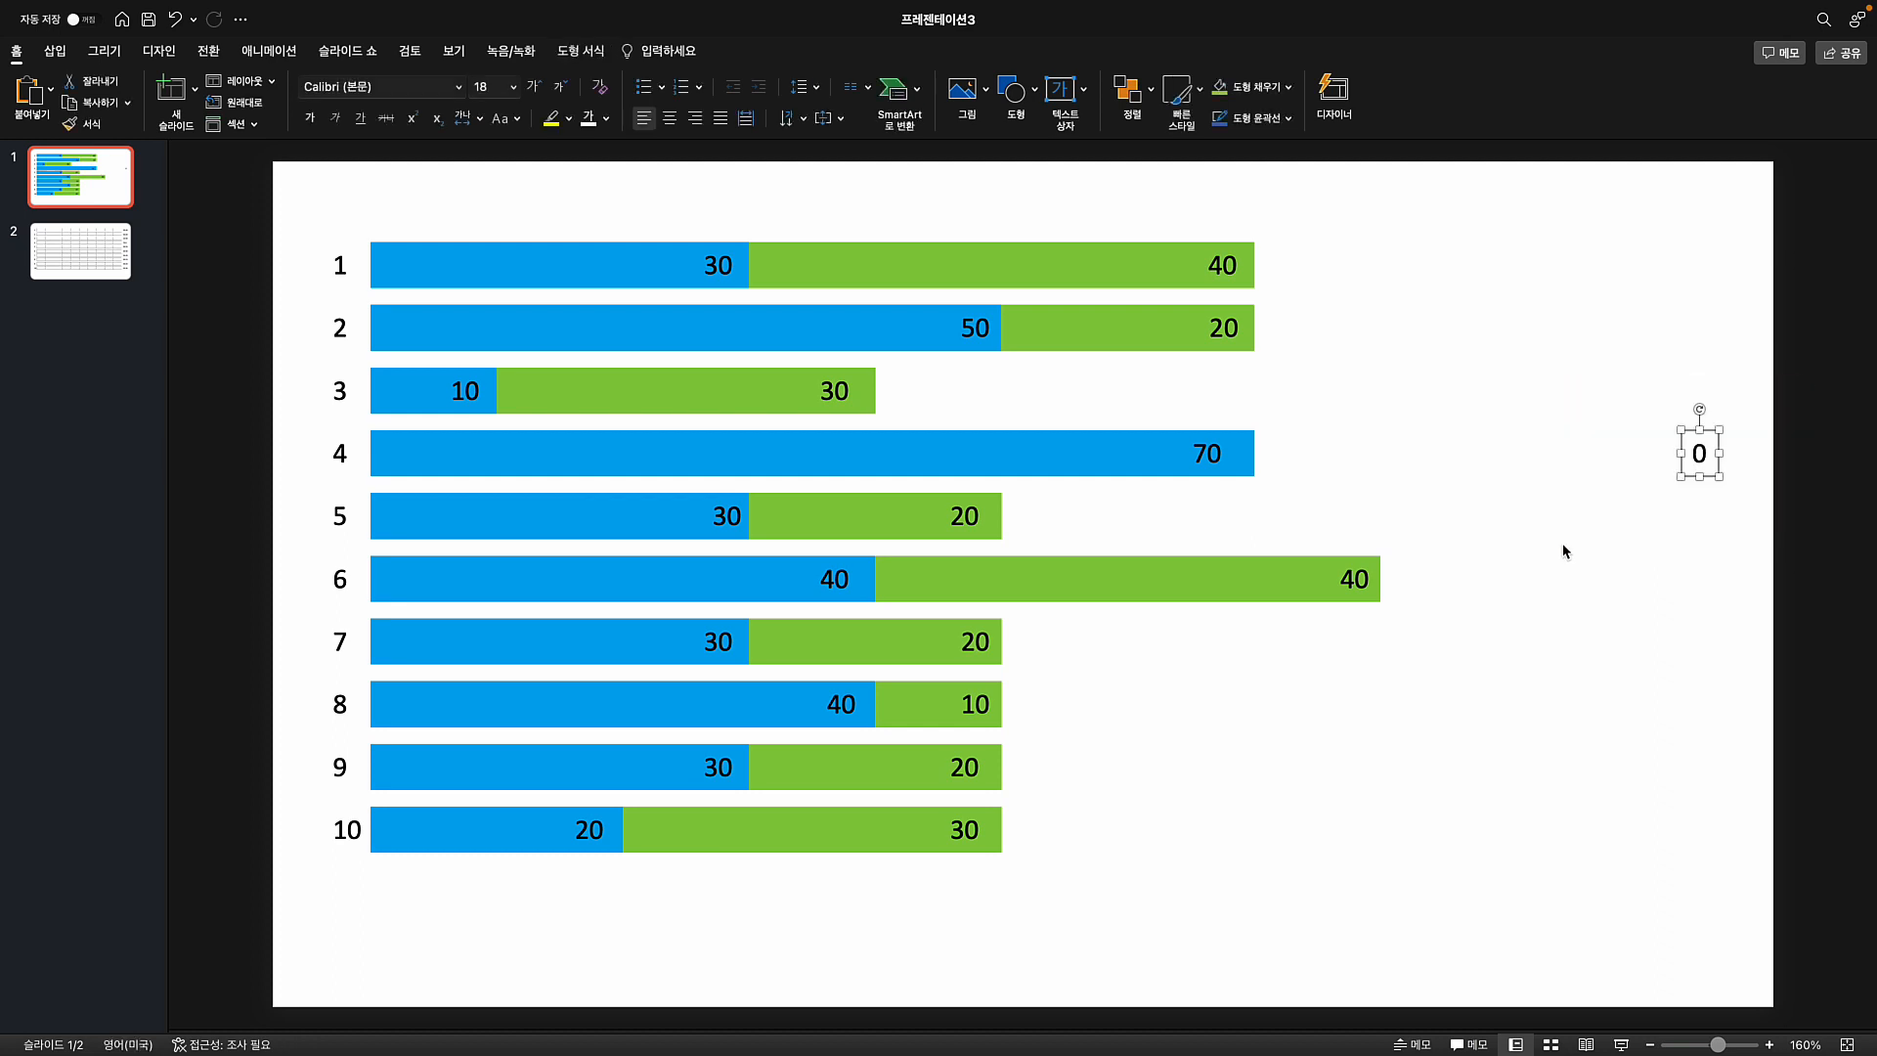
key("Delete")
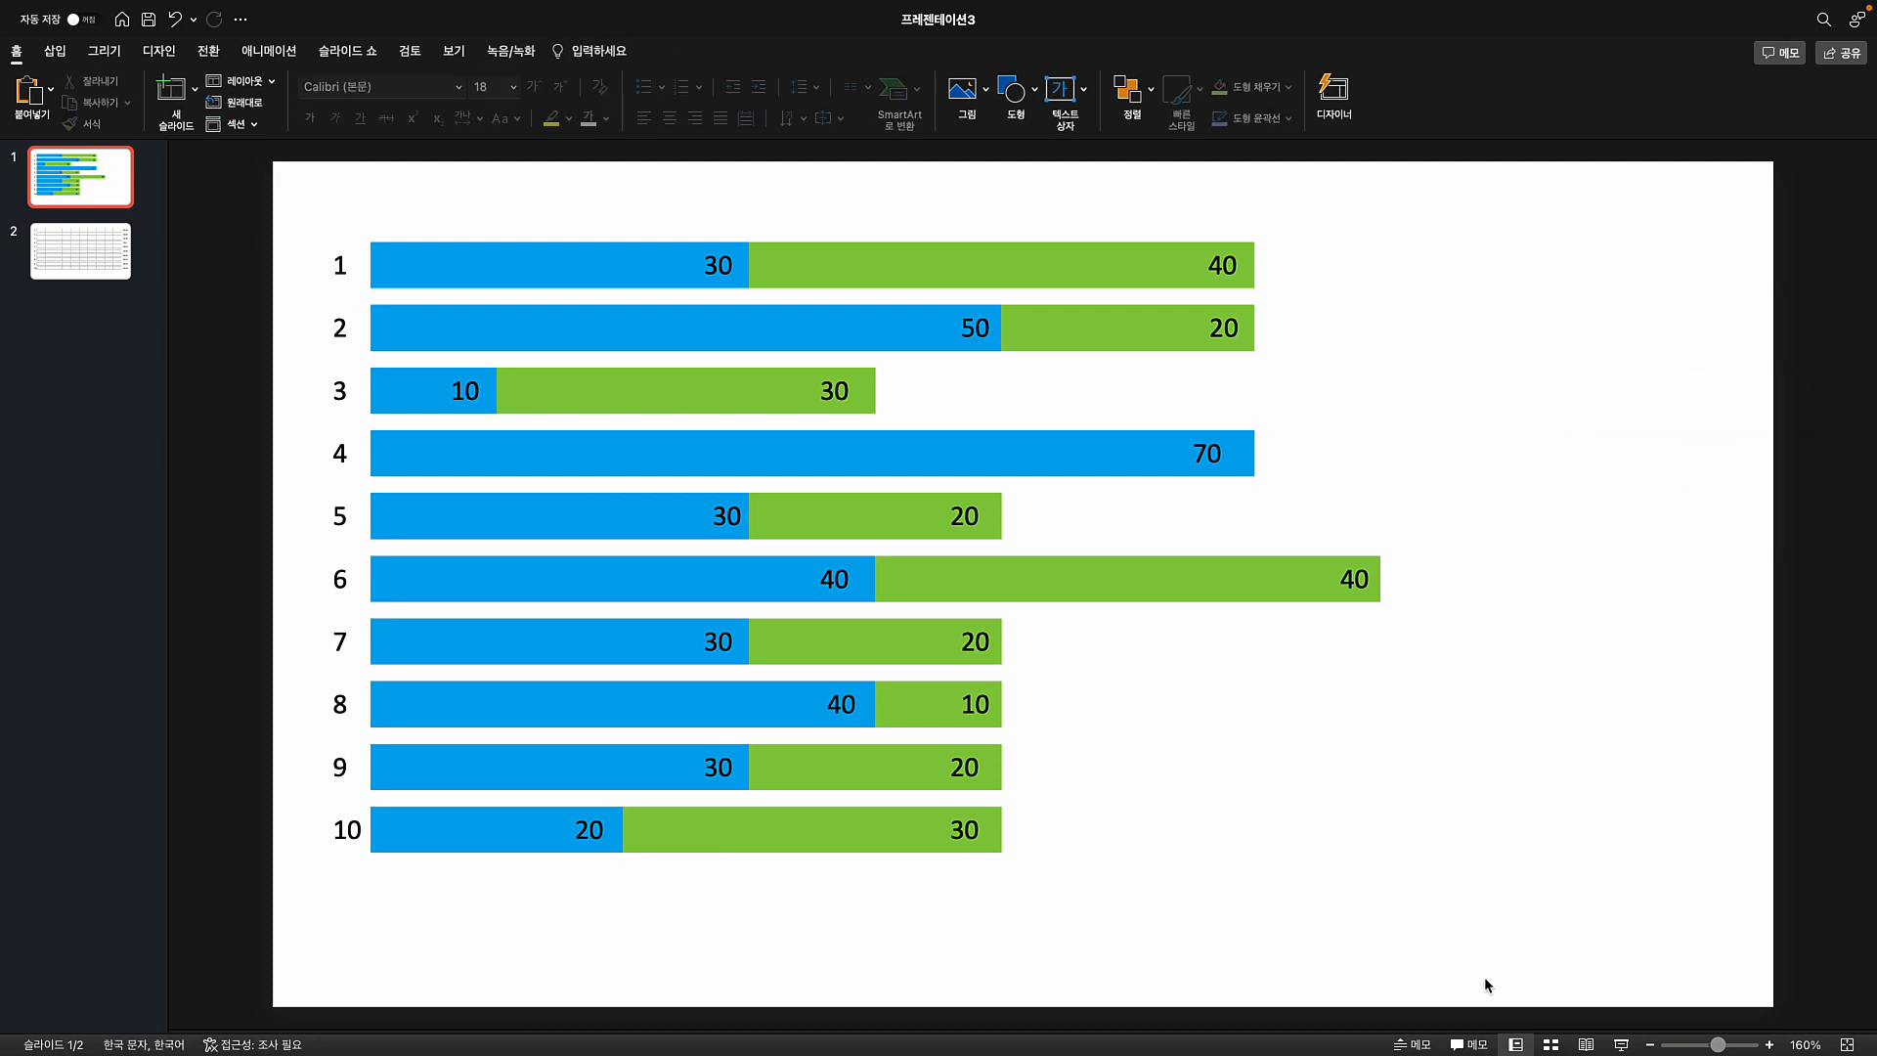
left_click_drag(1484, 977, 406, 215)
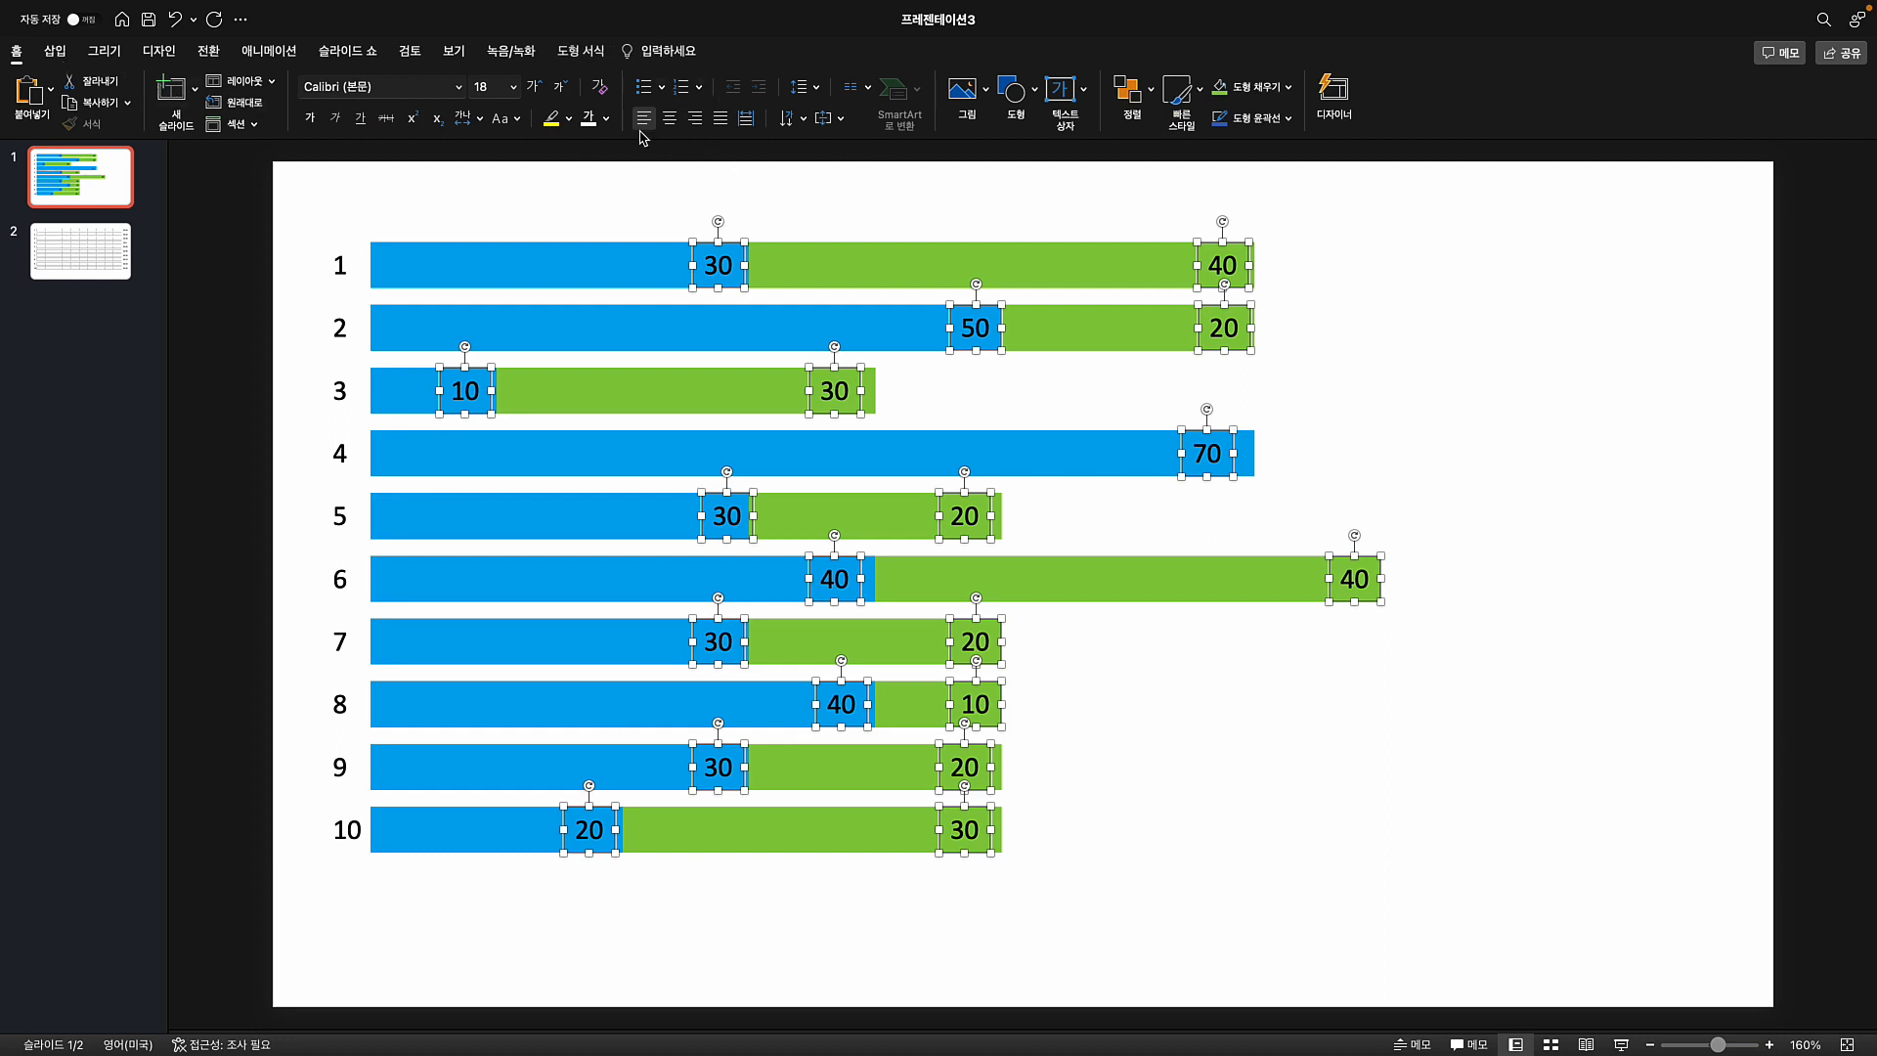
left_click(587, 118)
left_click(735, 205)
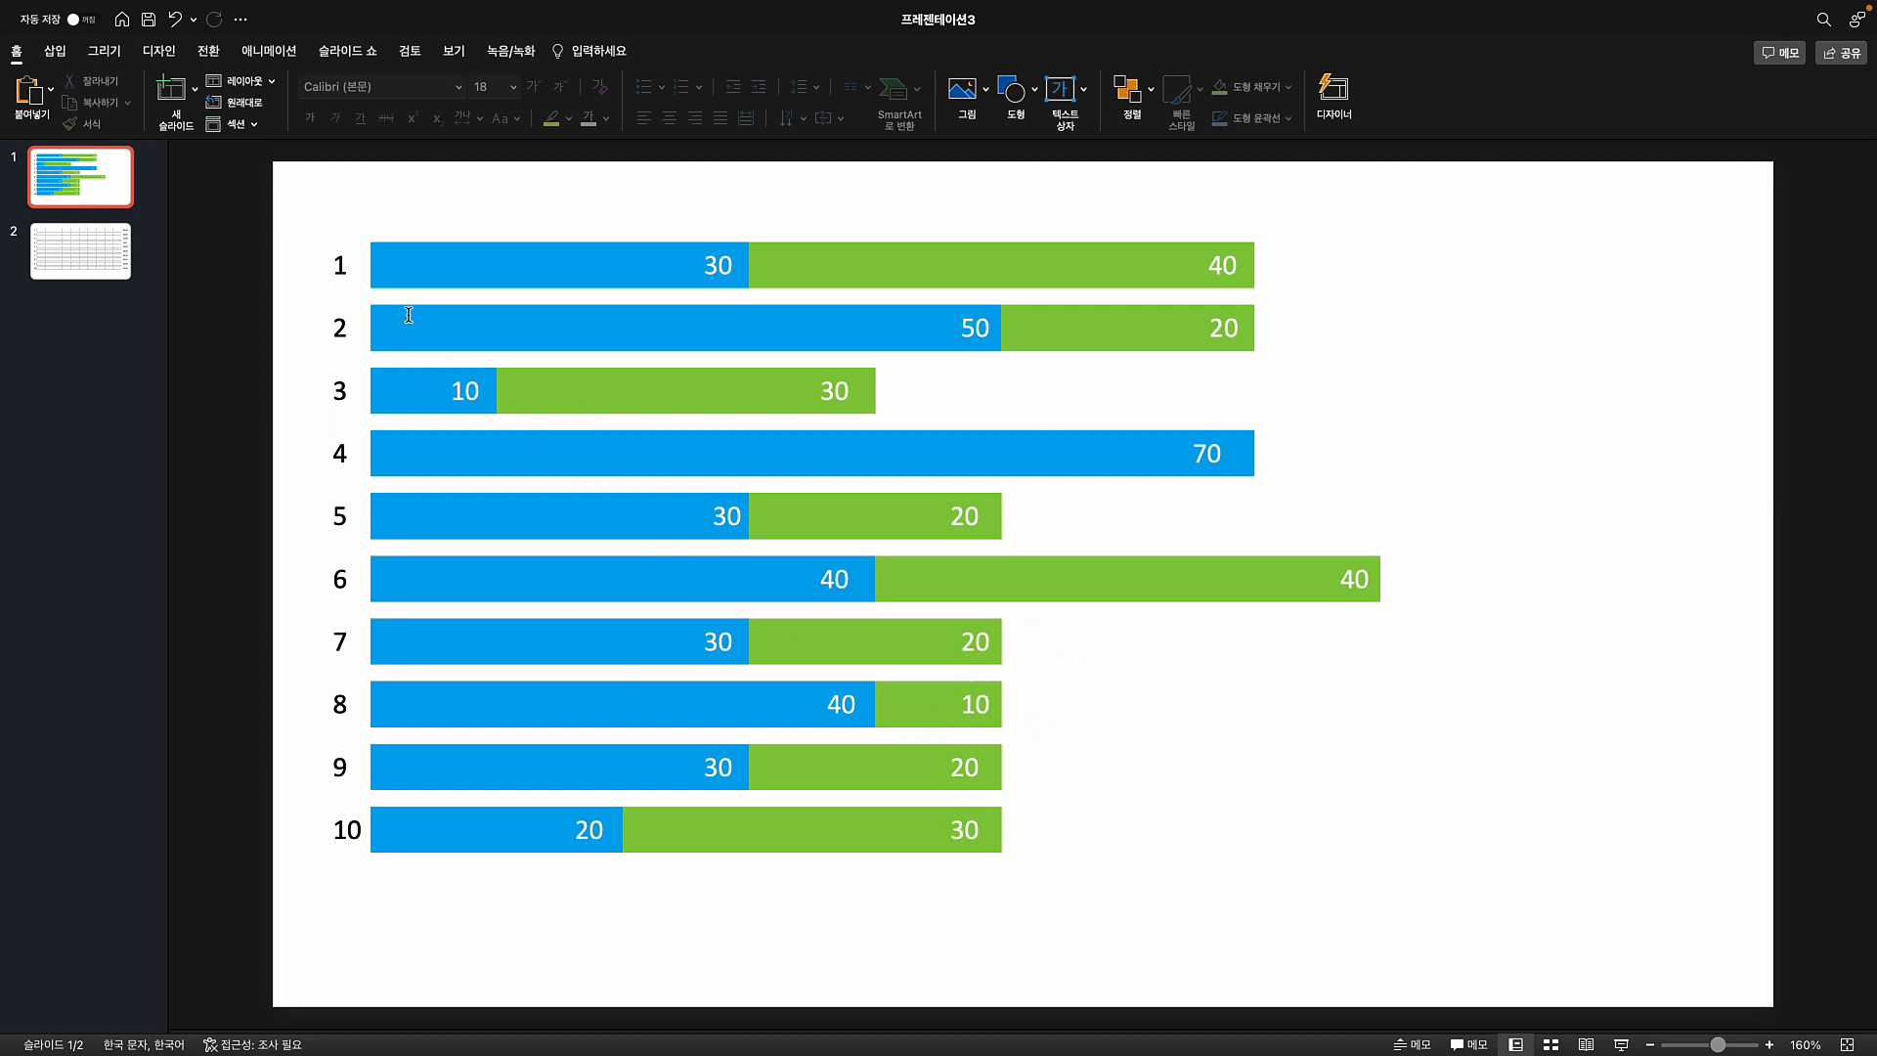
- On slide 2, change the second value label of row 1 to 45
left_click(94, 274)
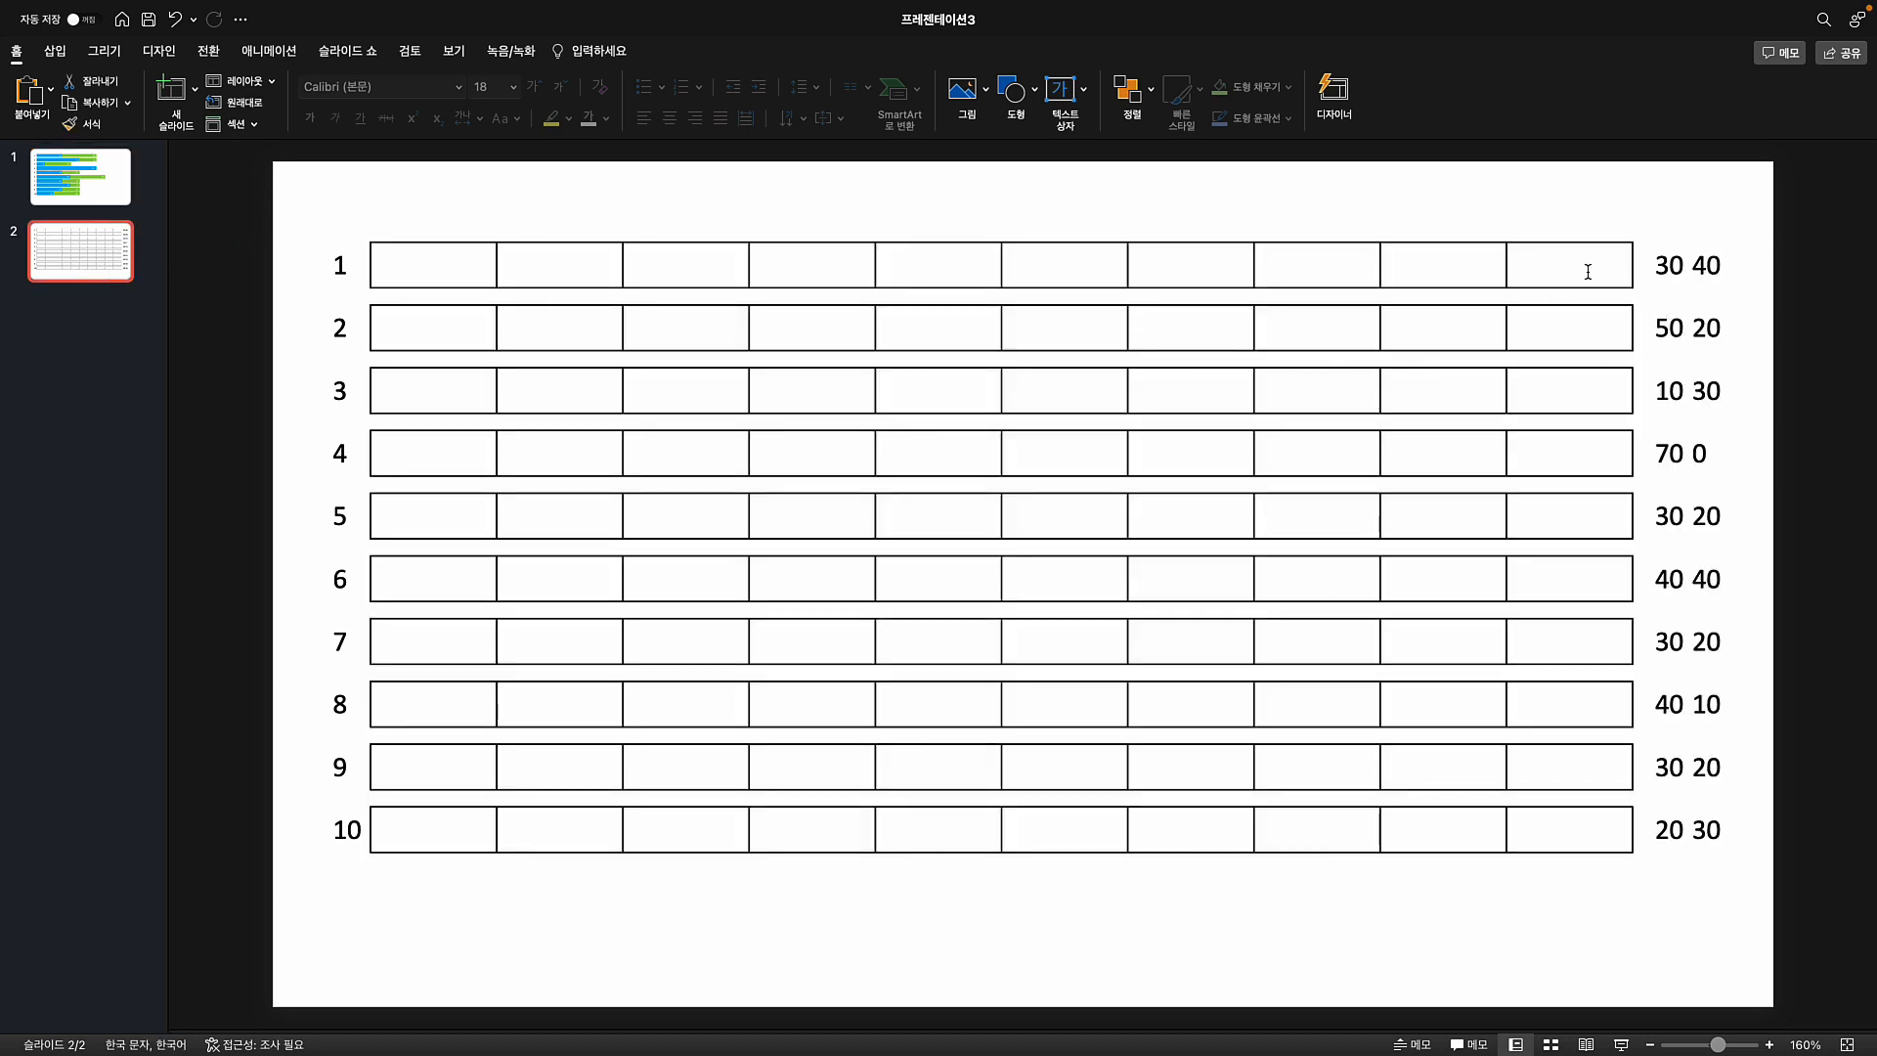
left_click(1667, 268)
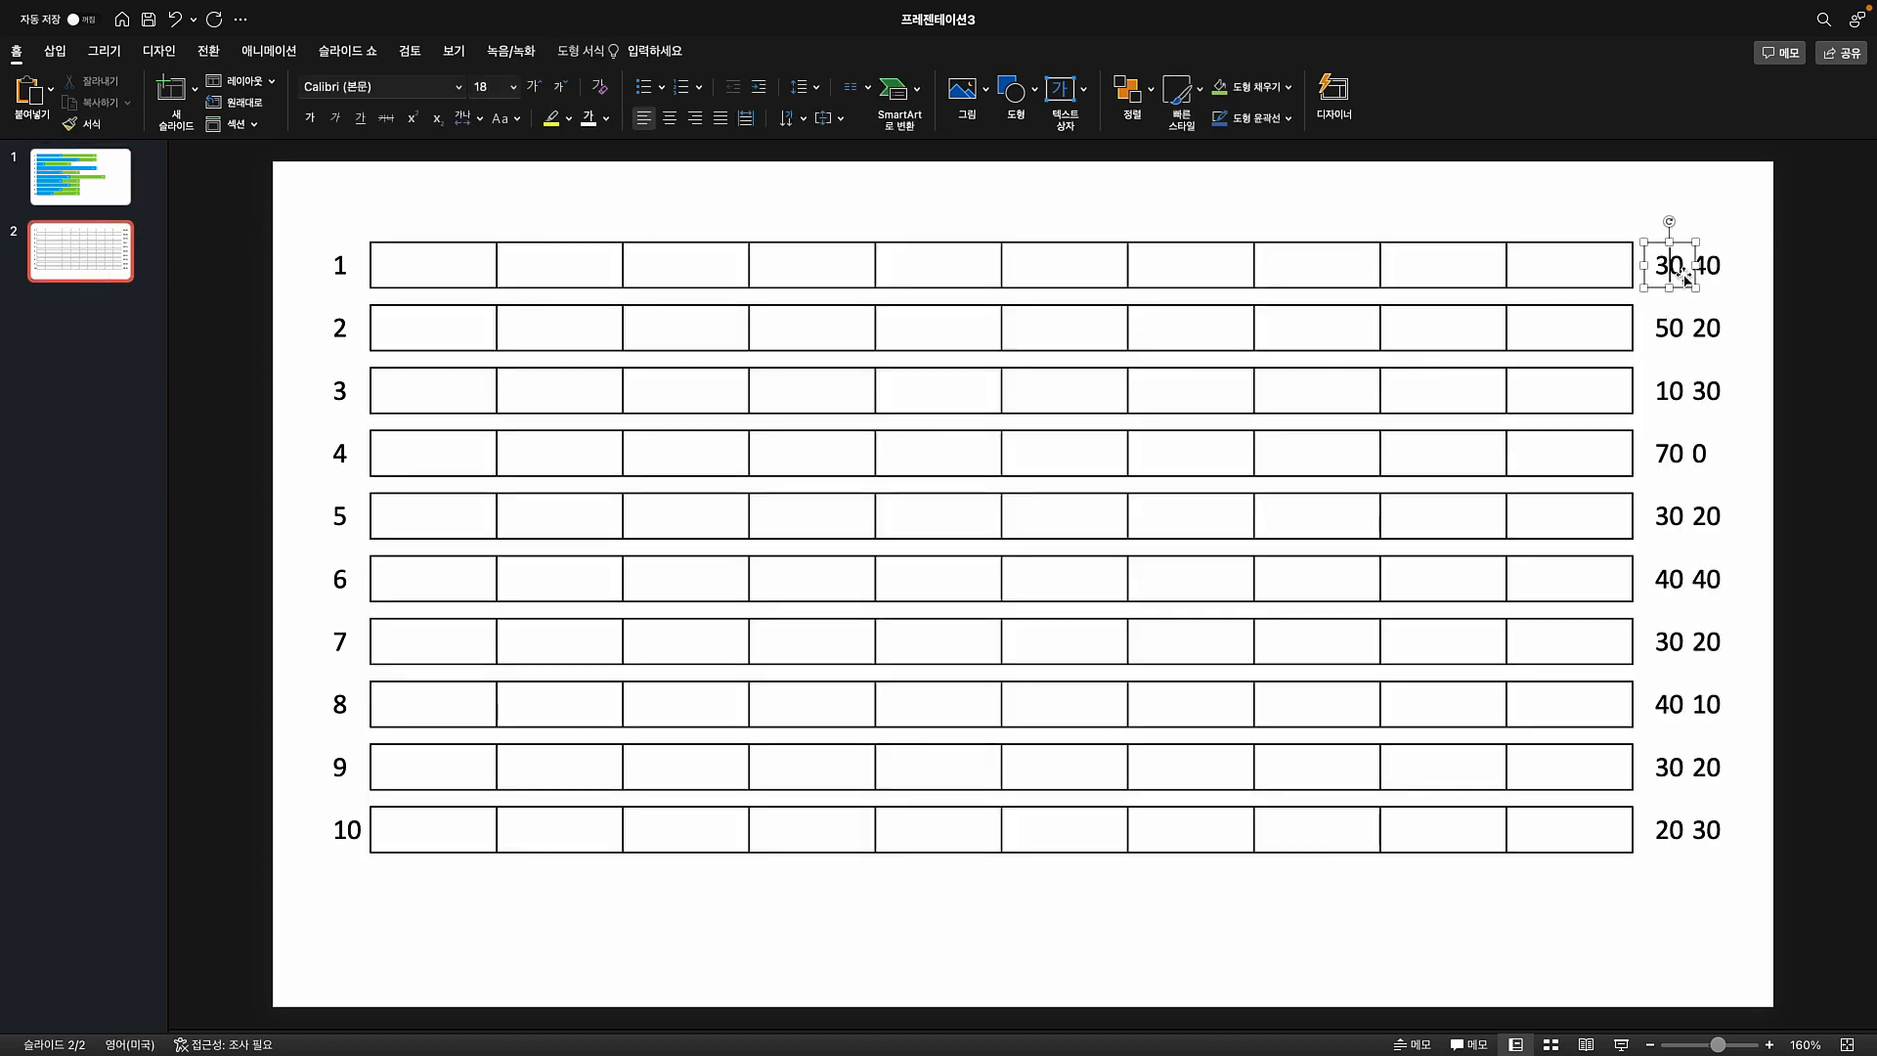
left_click(1724, 277)
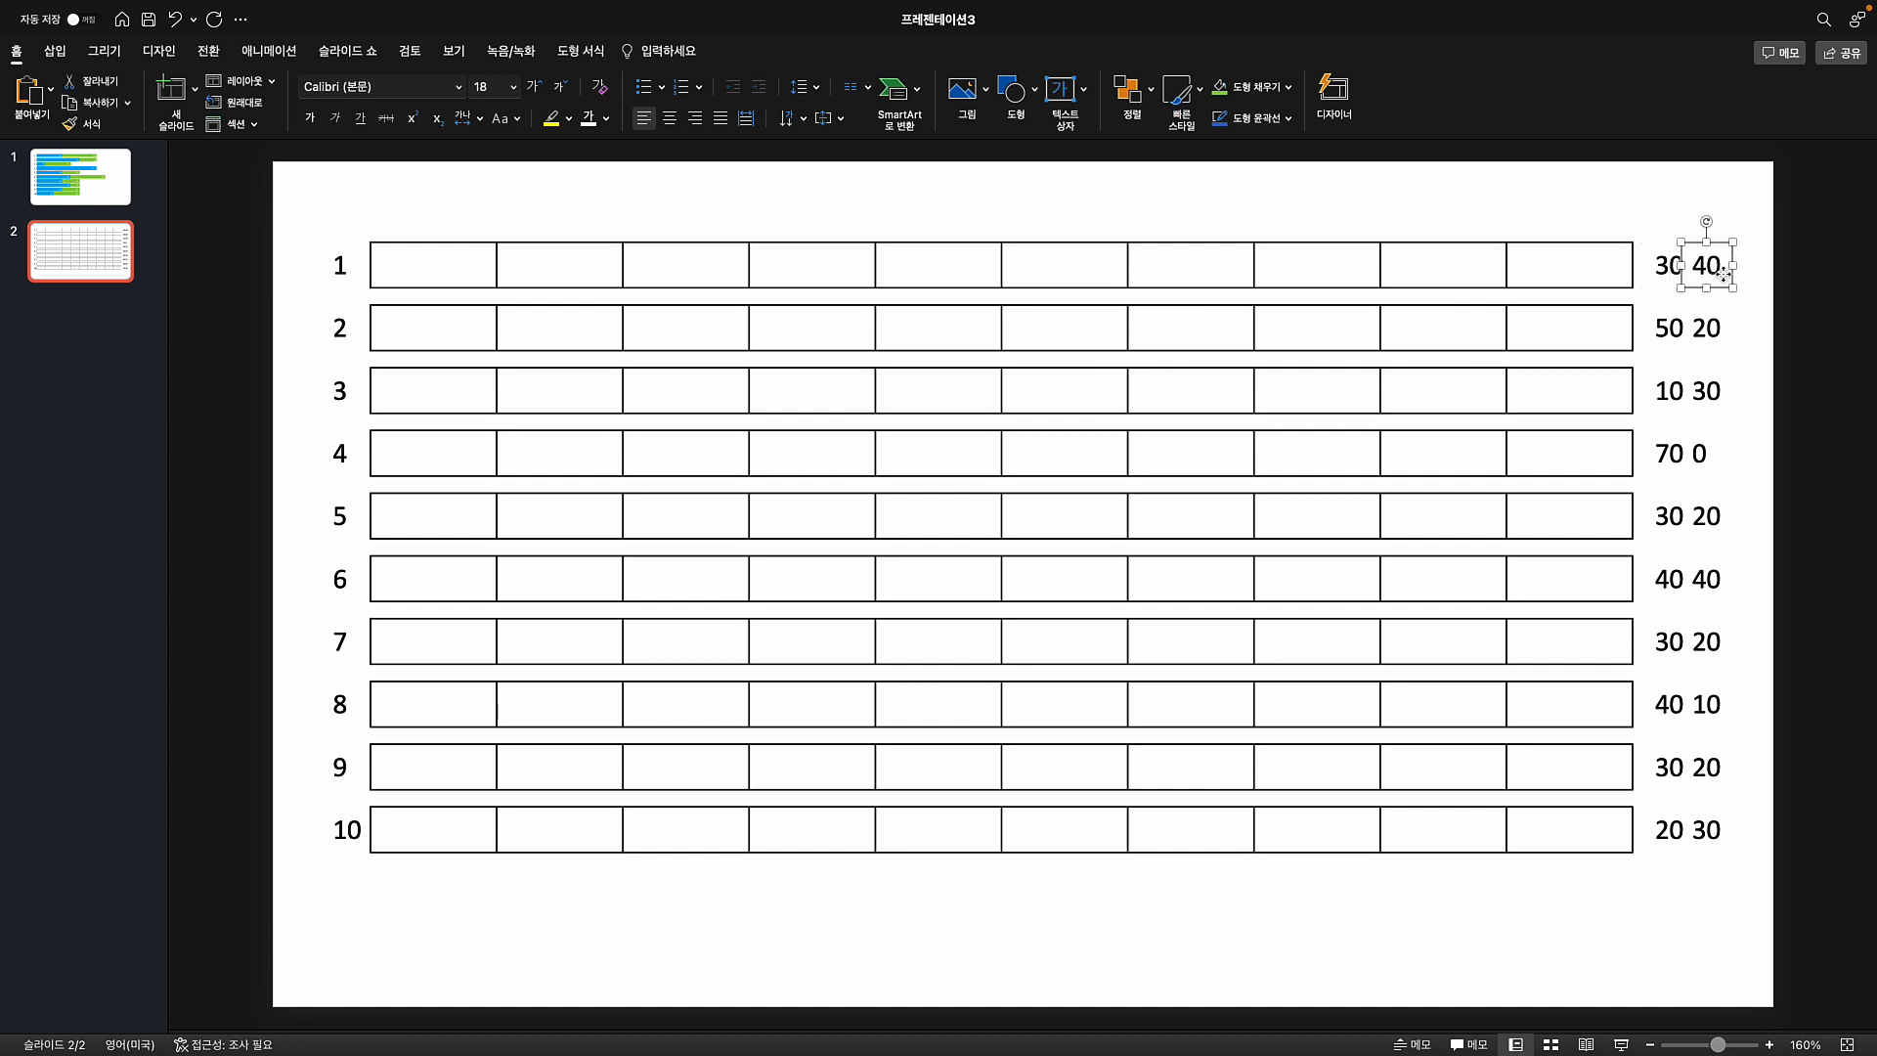
double_click(1713, 267)
type("45")
left_click(1634, 189)
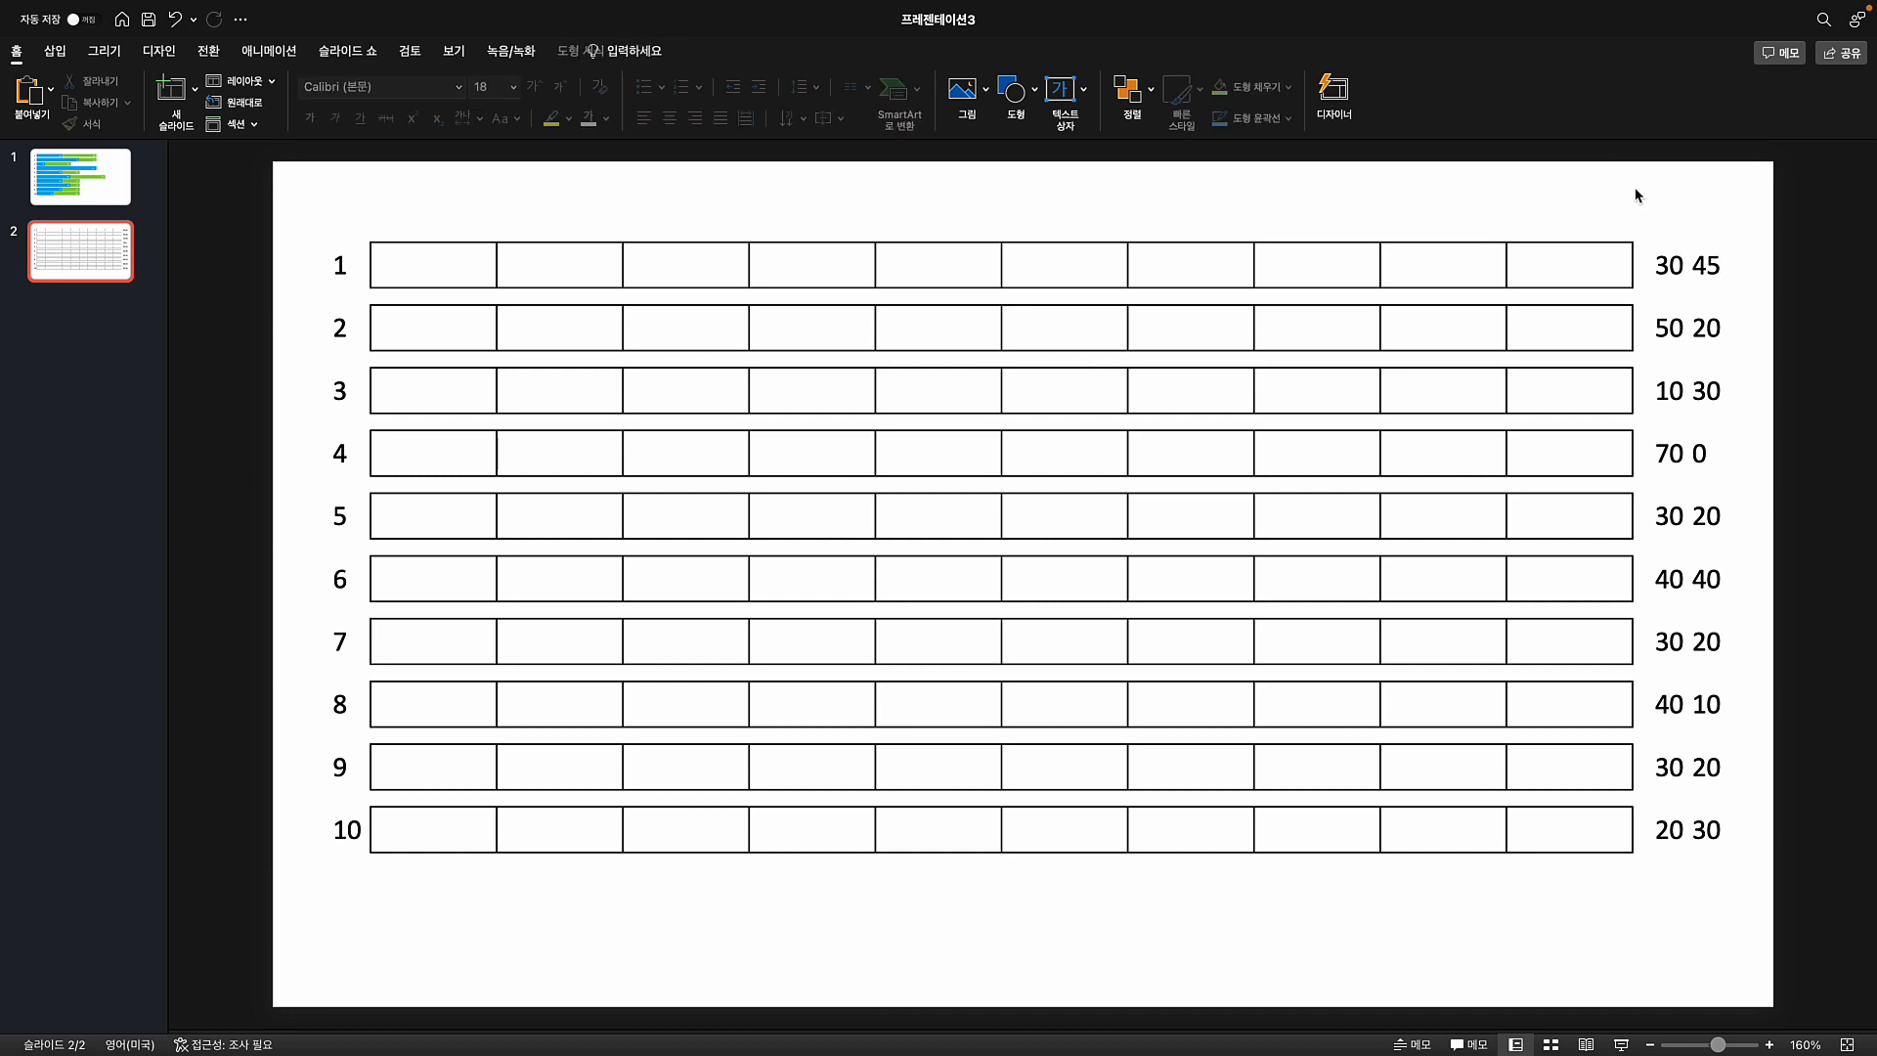
- Shade the first three cells of slide 2's row 1 table blue, and the following four cells the same blue
left_click_drag(411, 263, 649, 264)
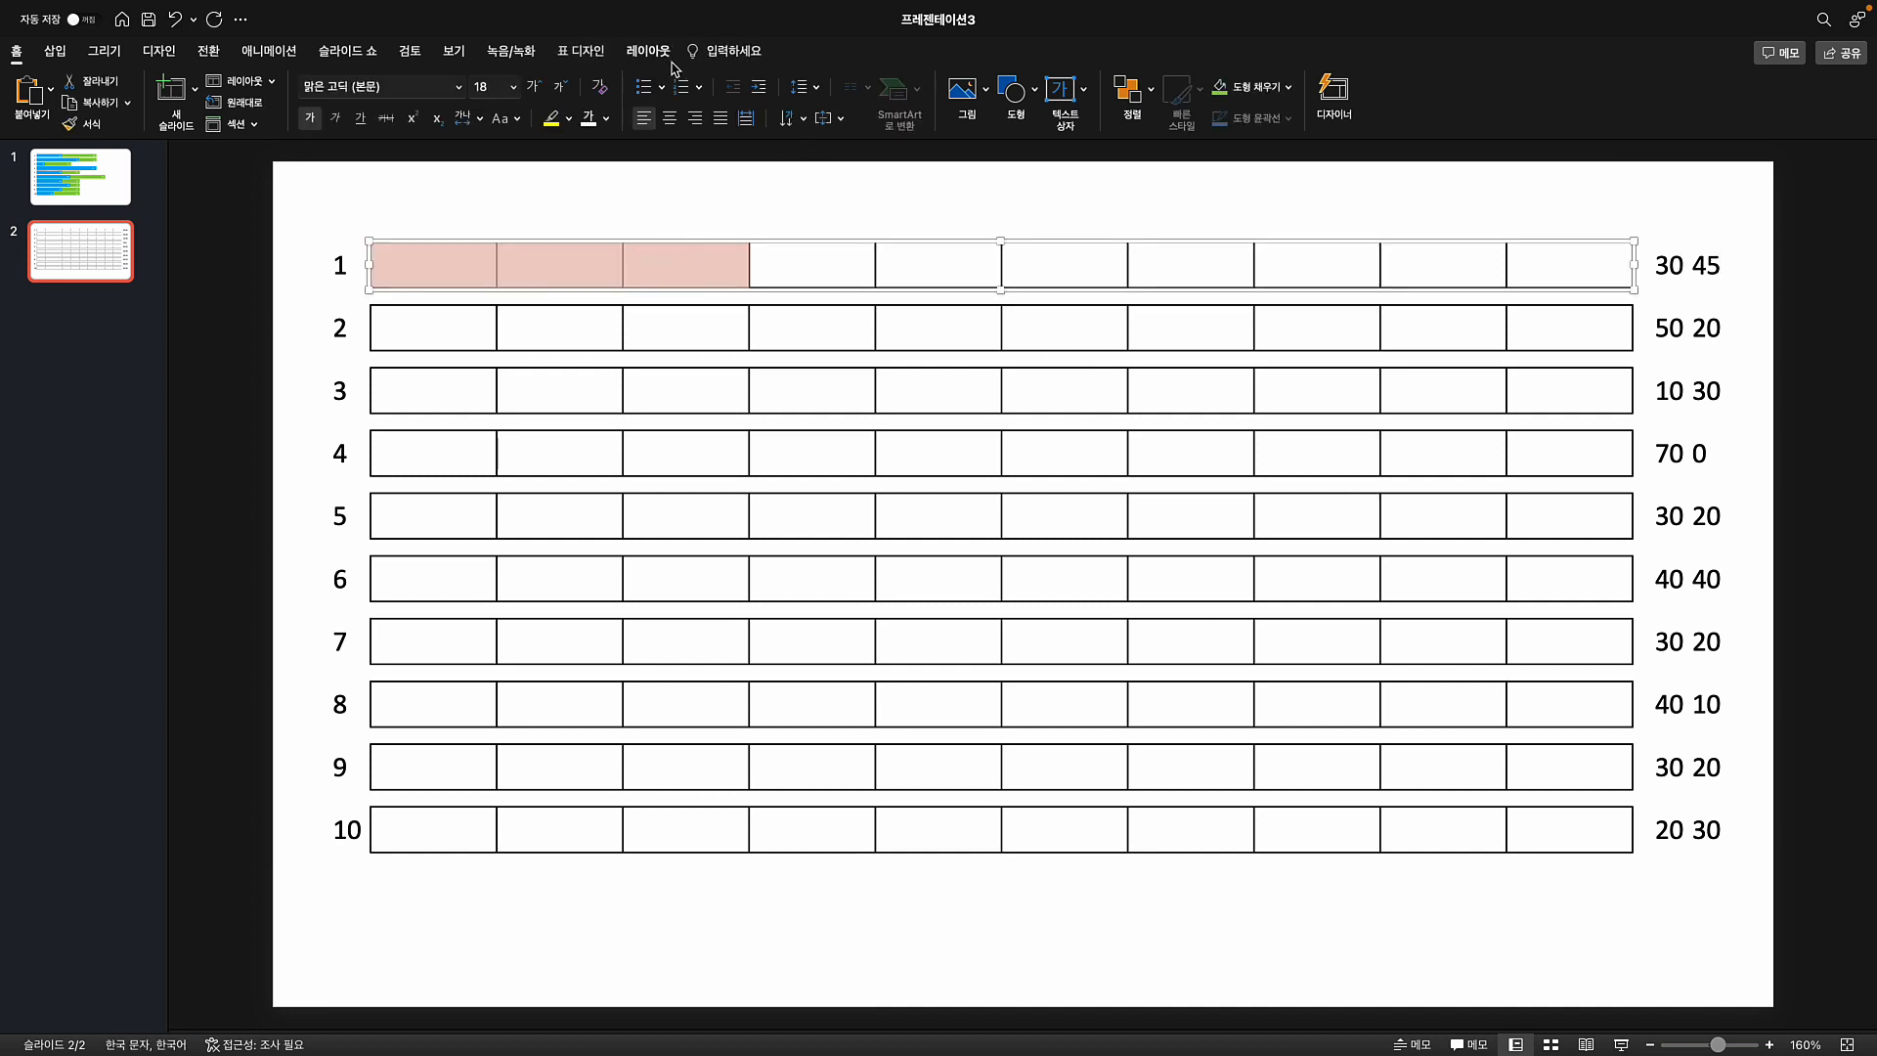
left_click(579, 54)
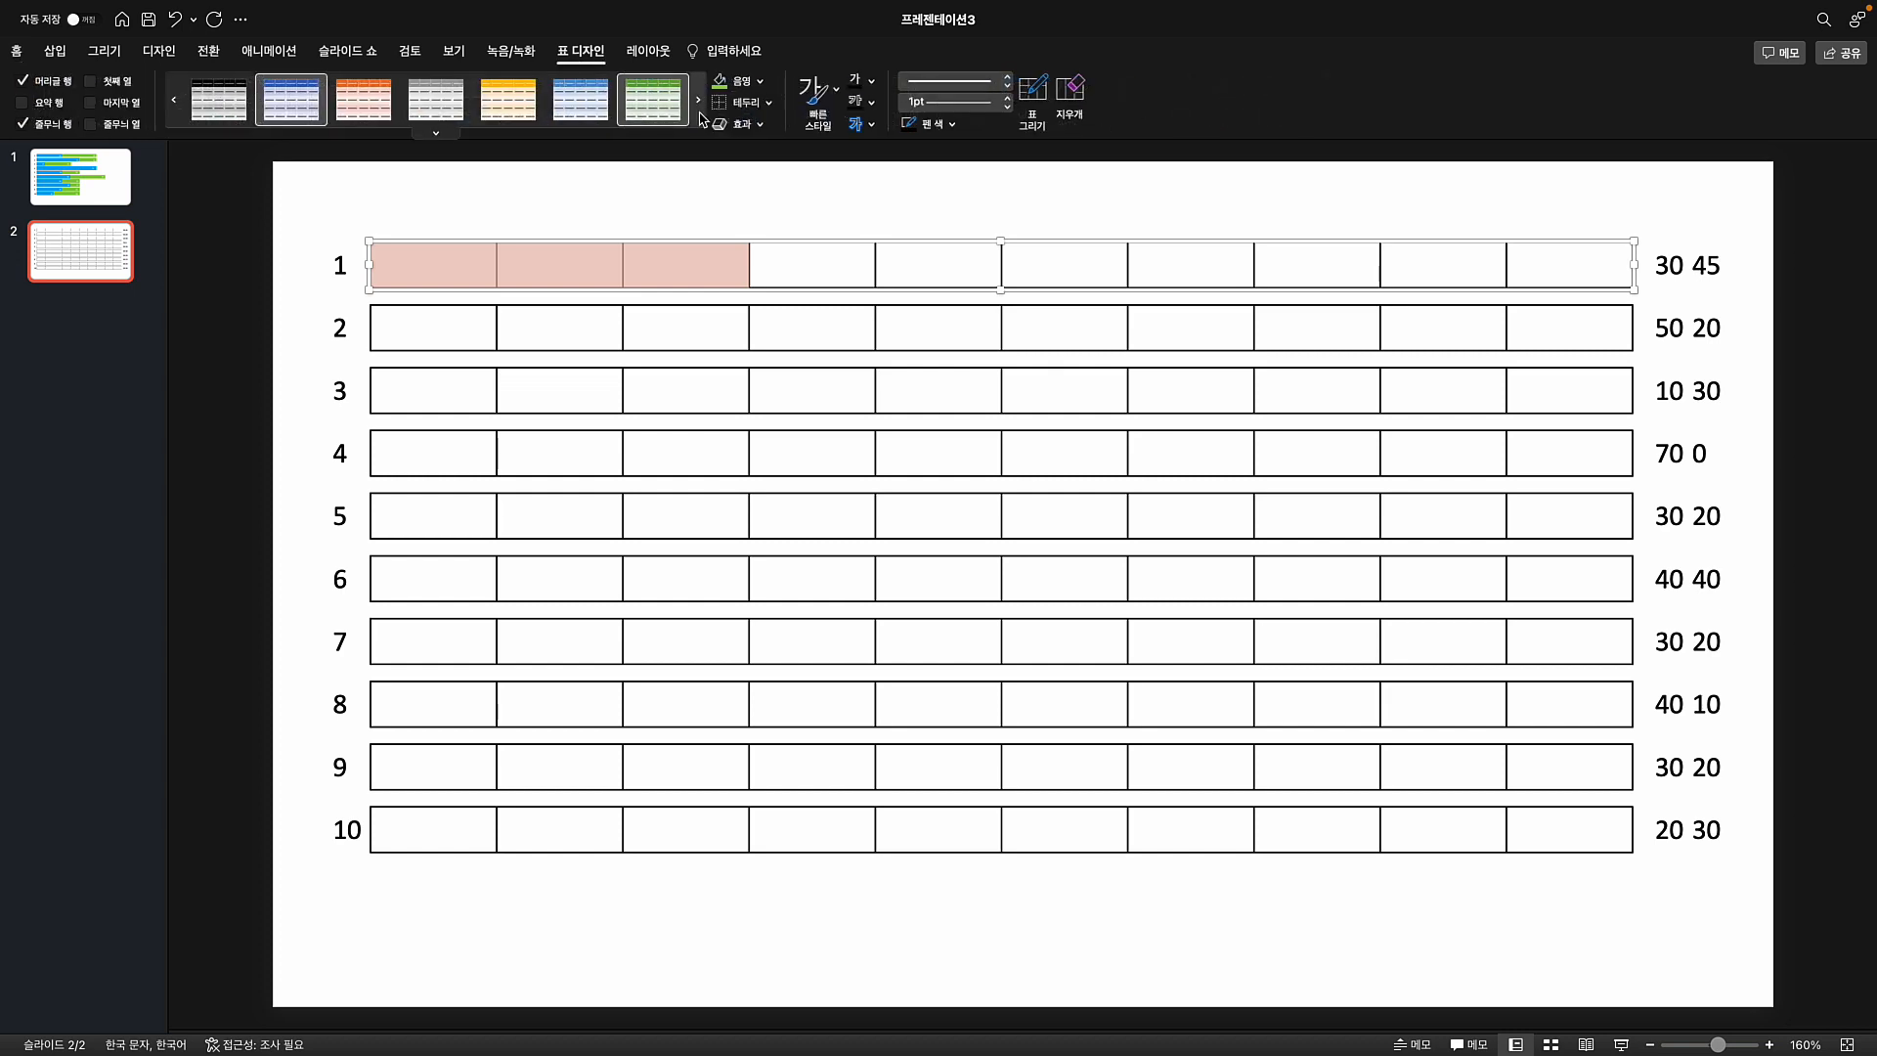
left_click(759, 81)
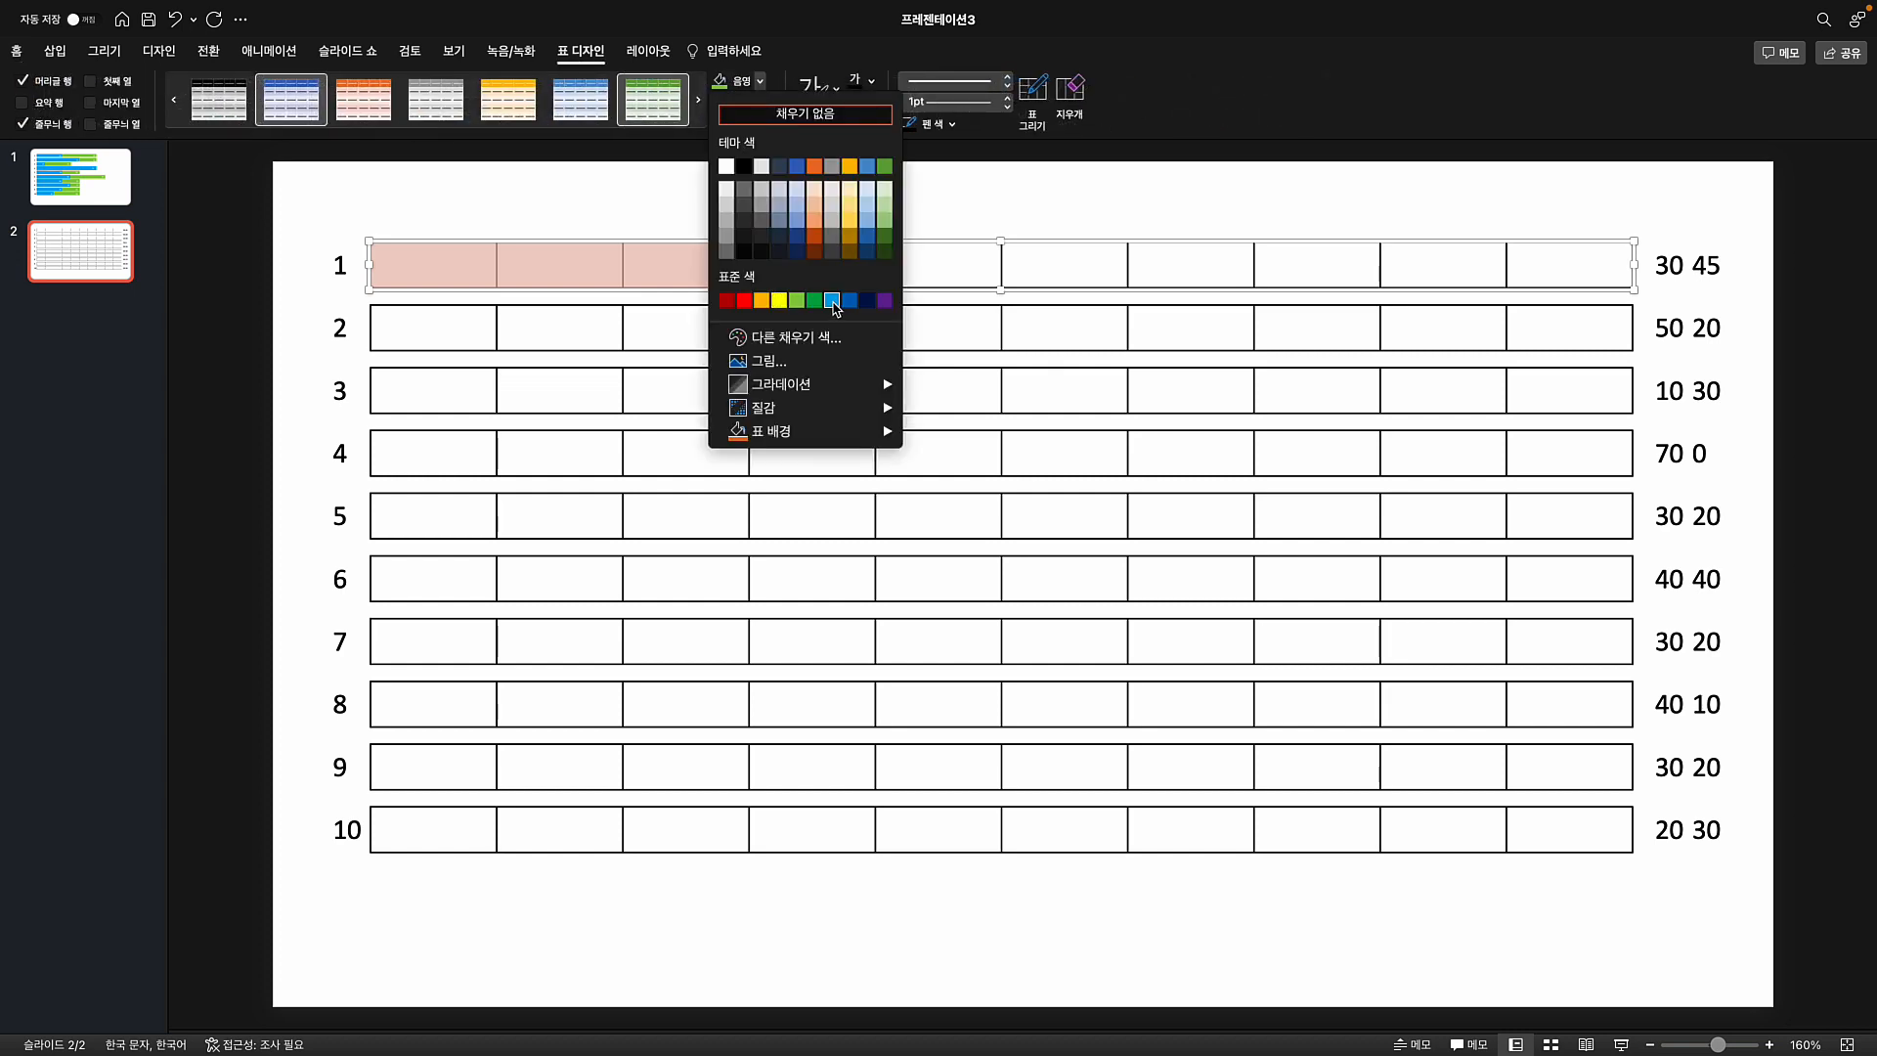
left_click(833, 301)
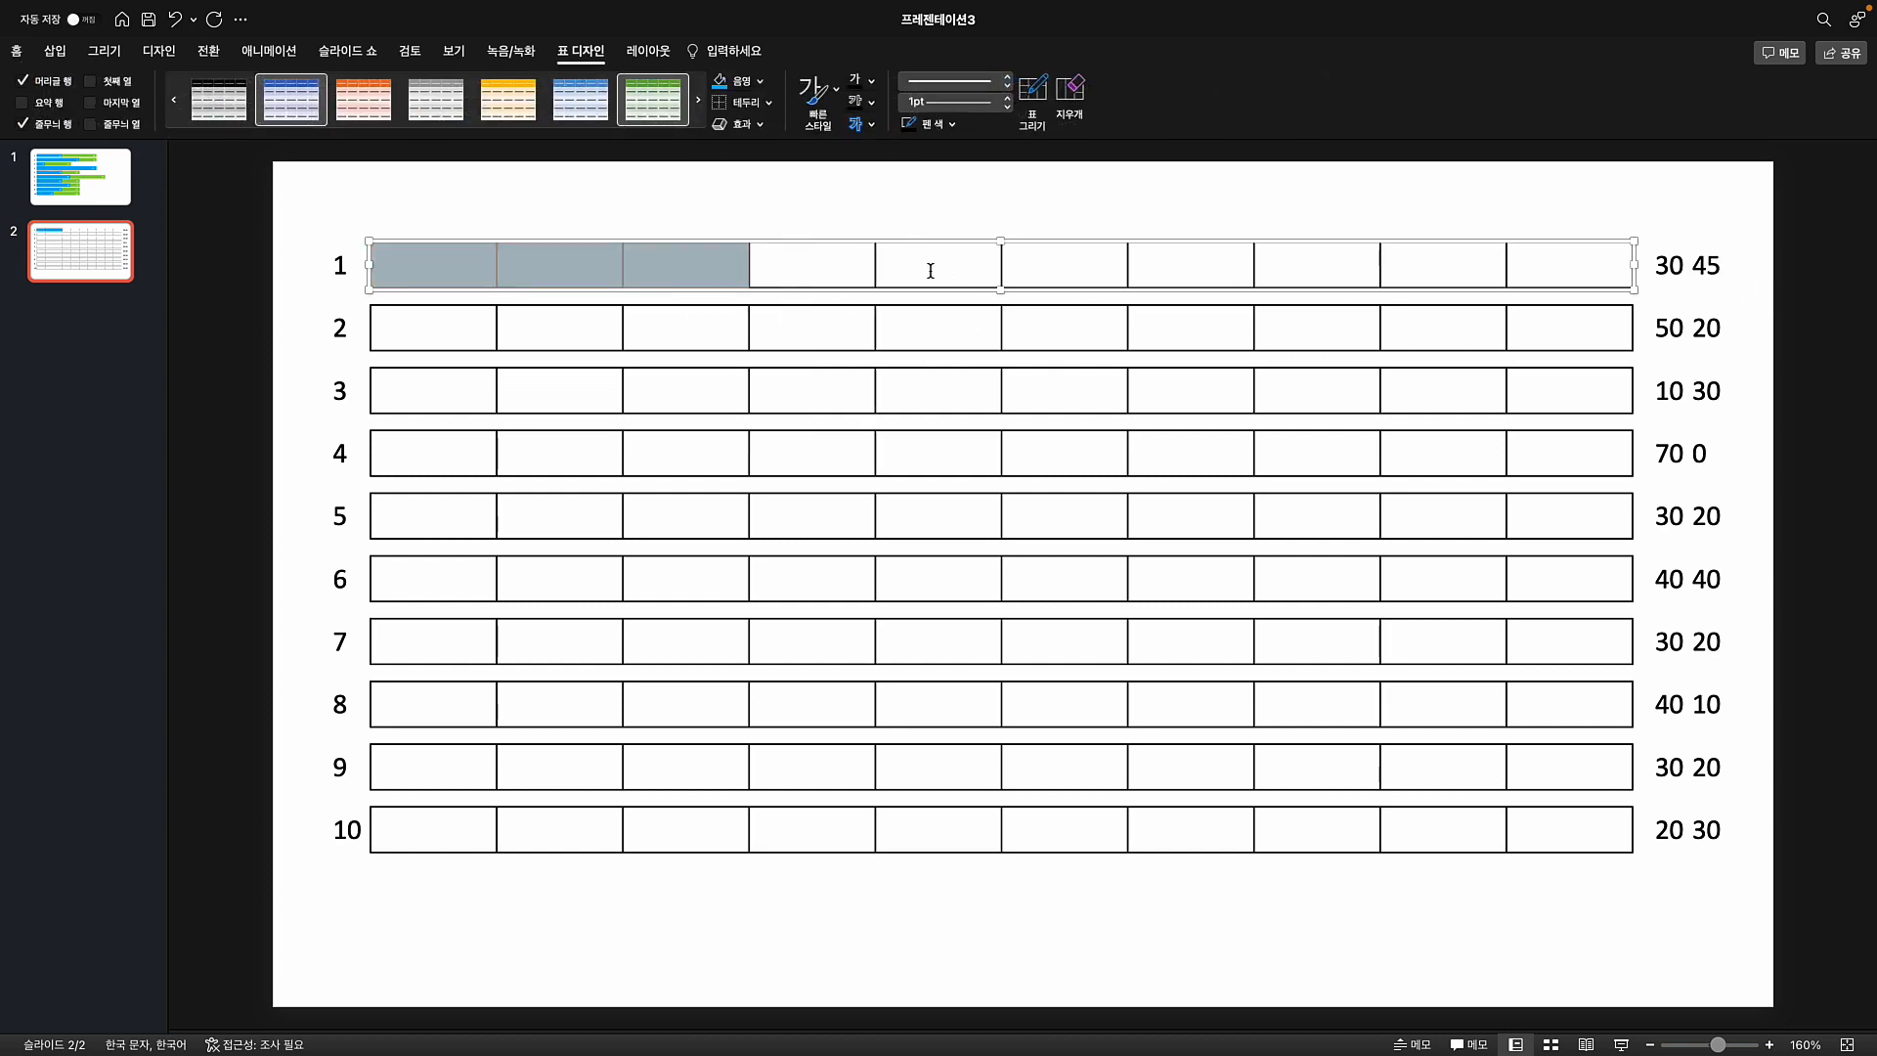
left_click_drag(844, 260, 1152, 262)
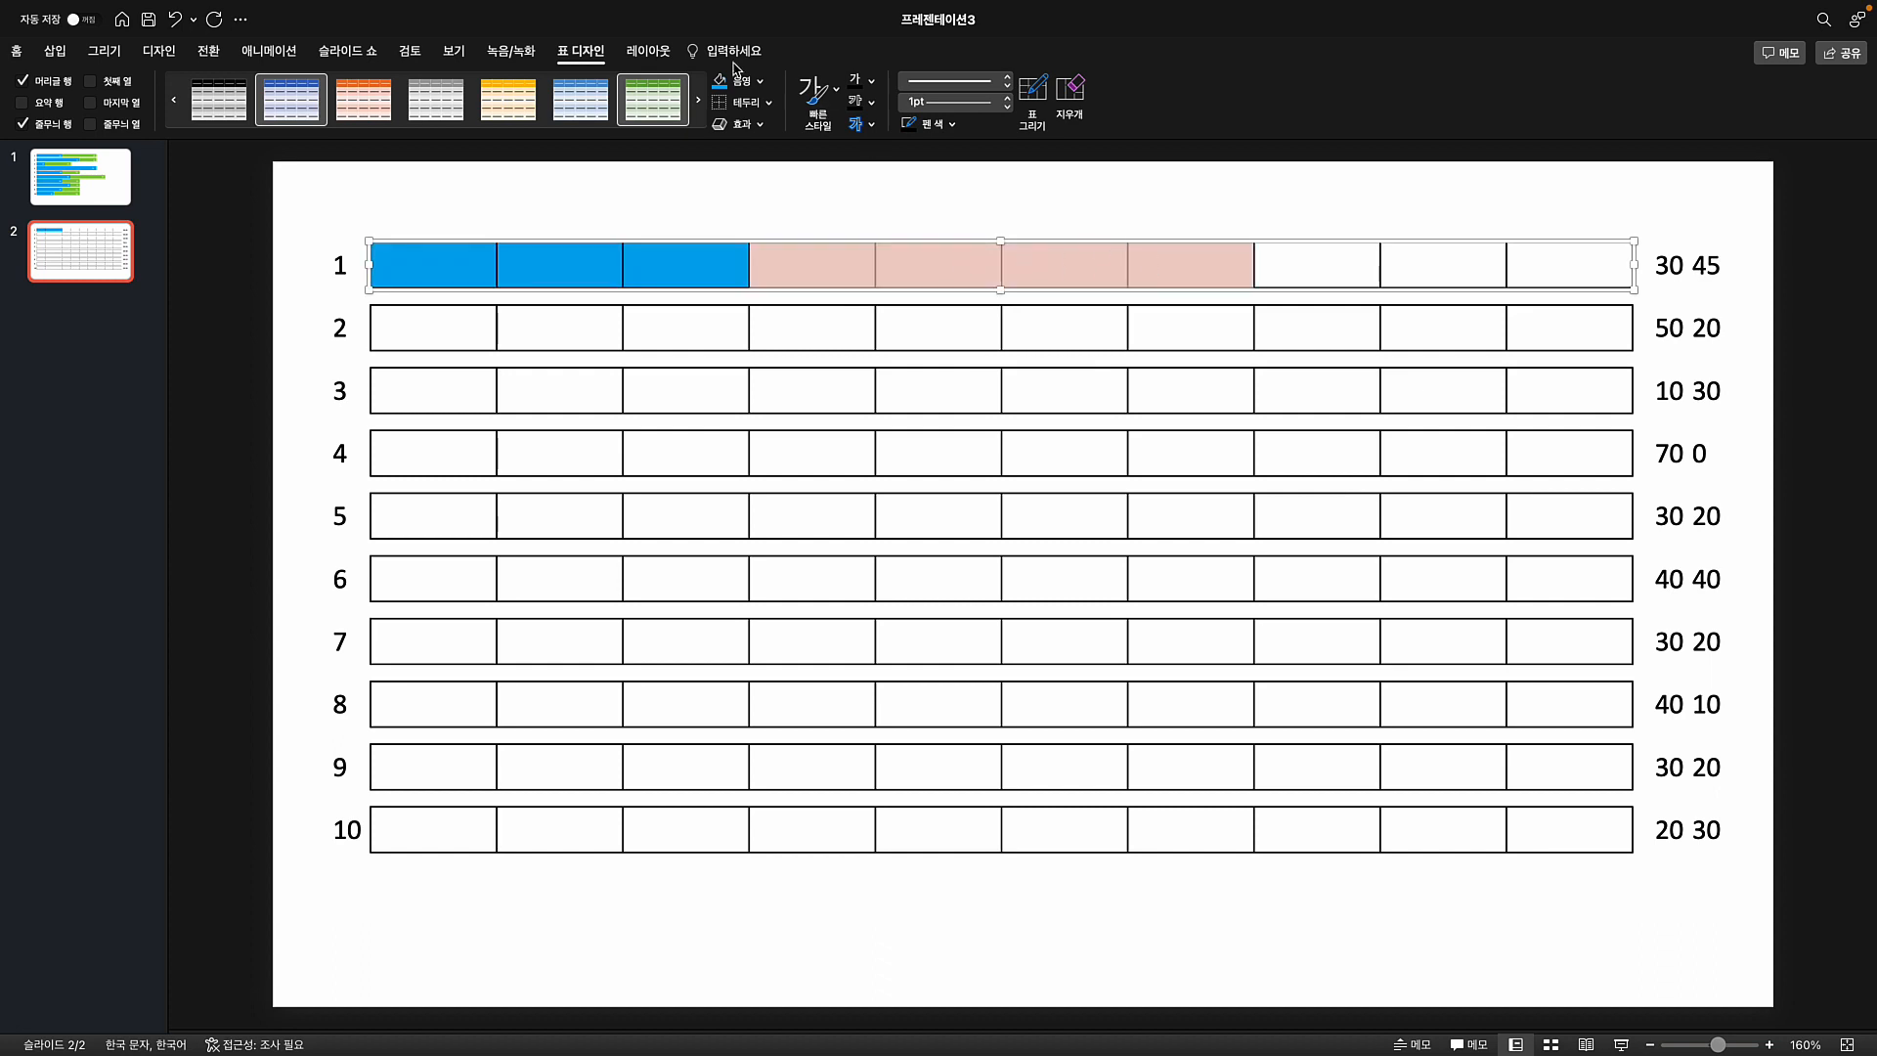
left_click(728, 81)
- Split the eighth cell of the row 1 table into 2 columns and 1 row
left_click(1319, 273)
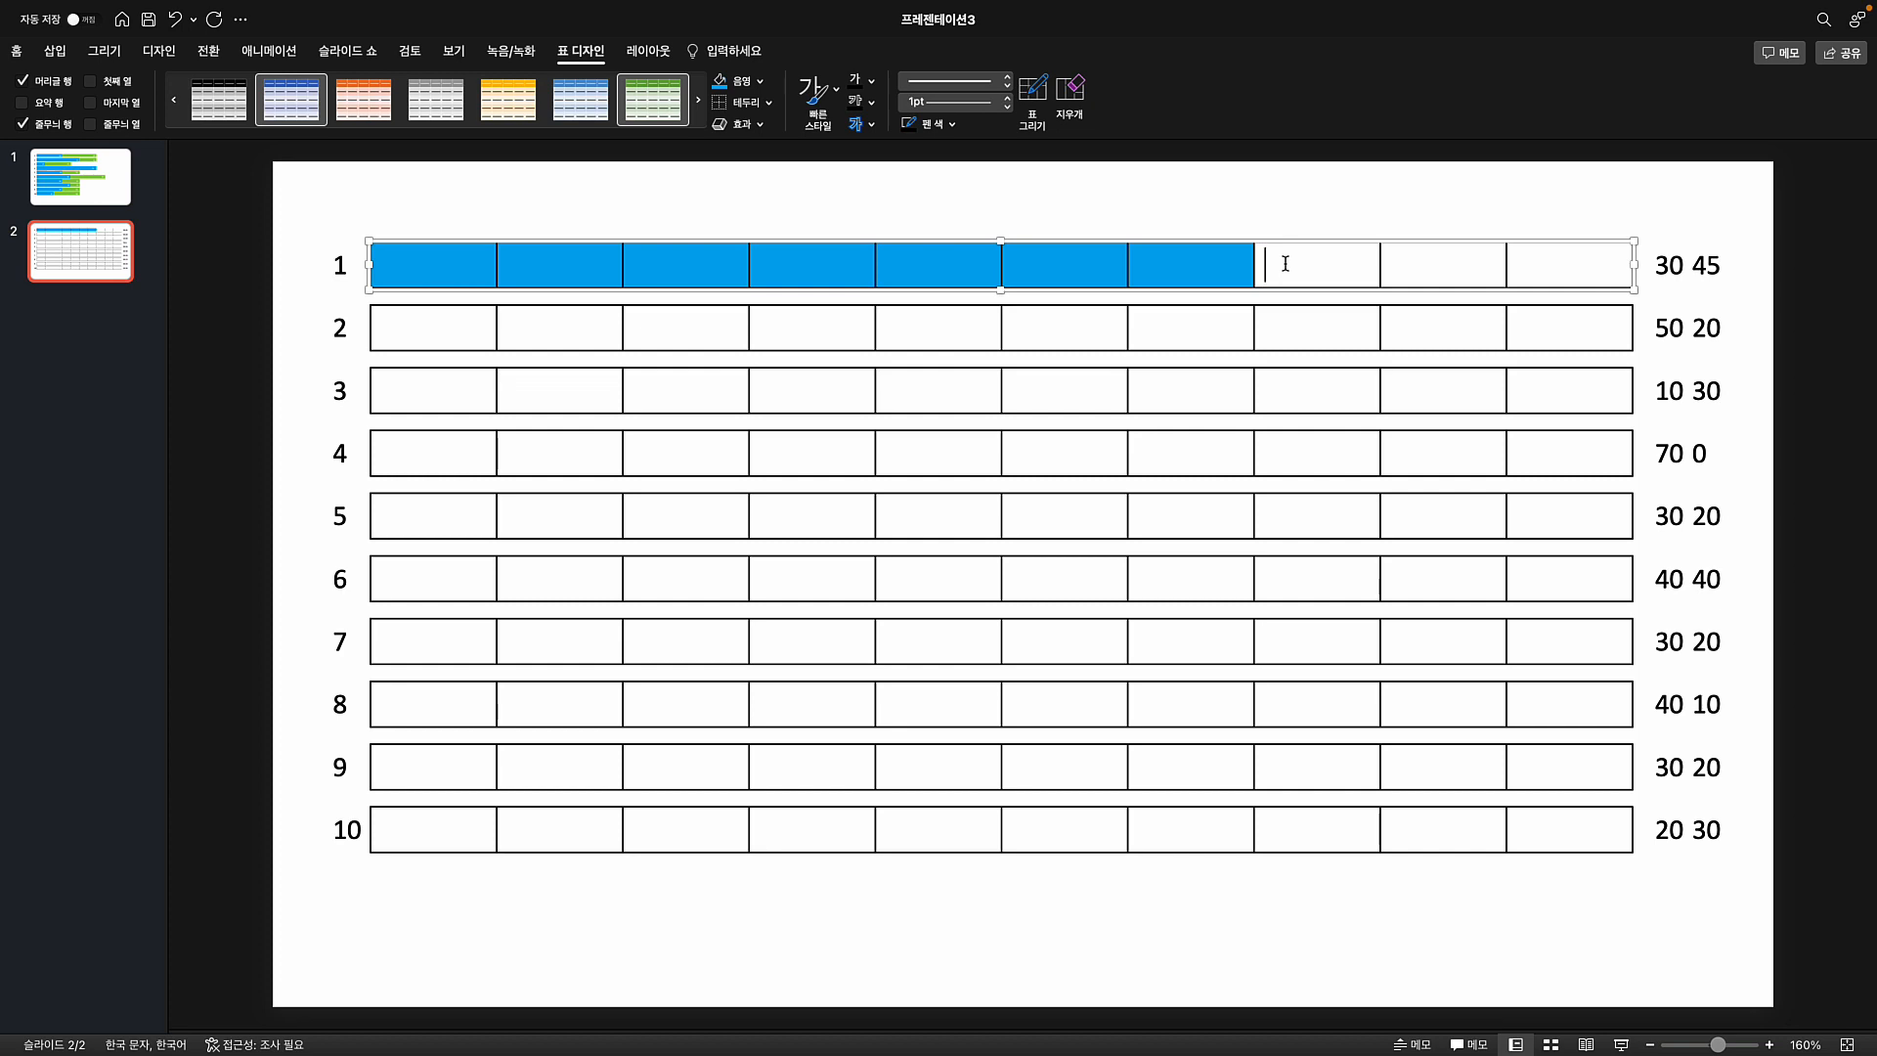
left_click(648, 50)
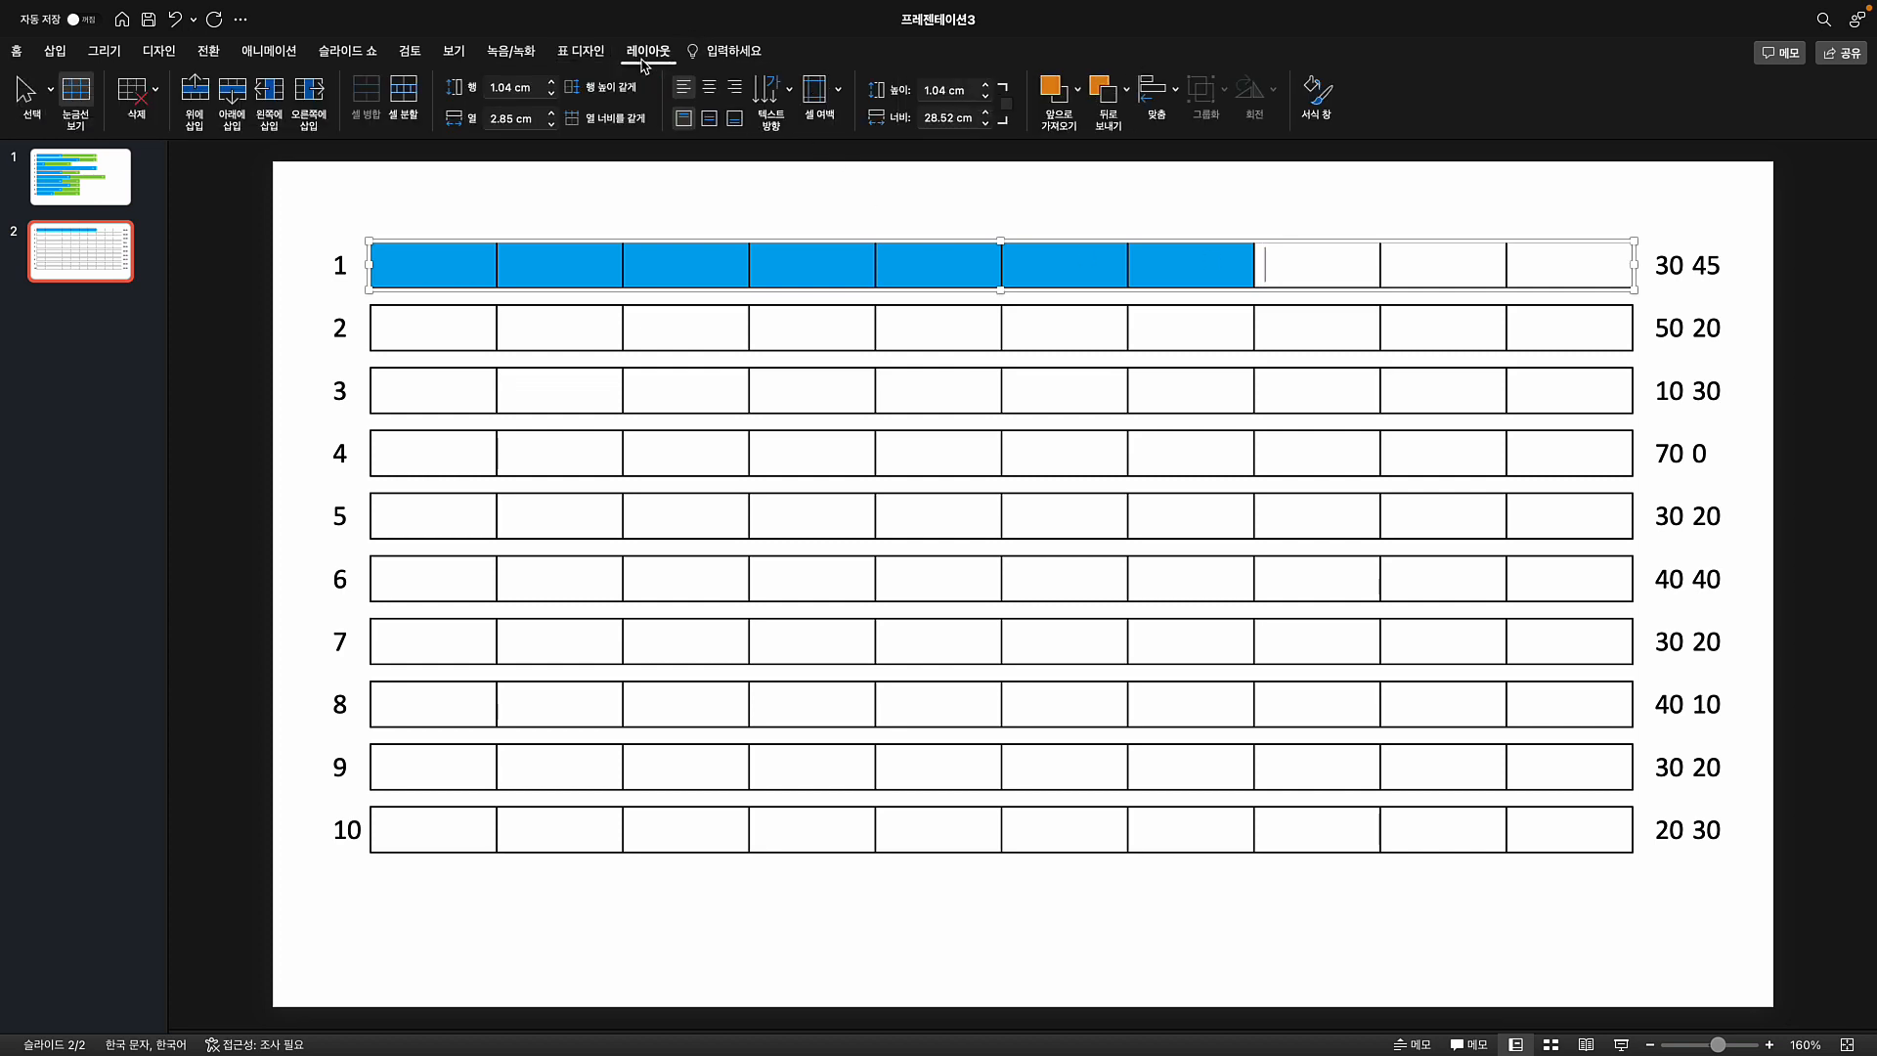
left_click(408, 91)
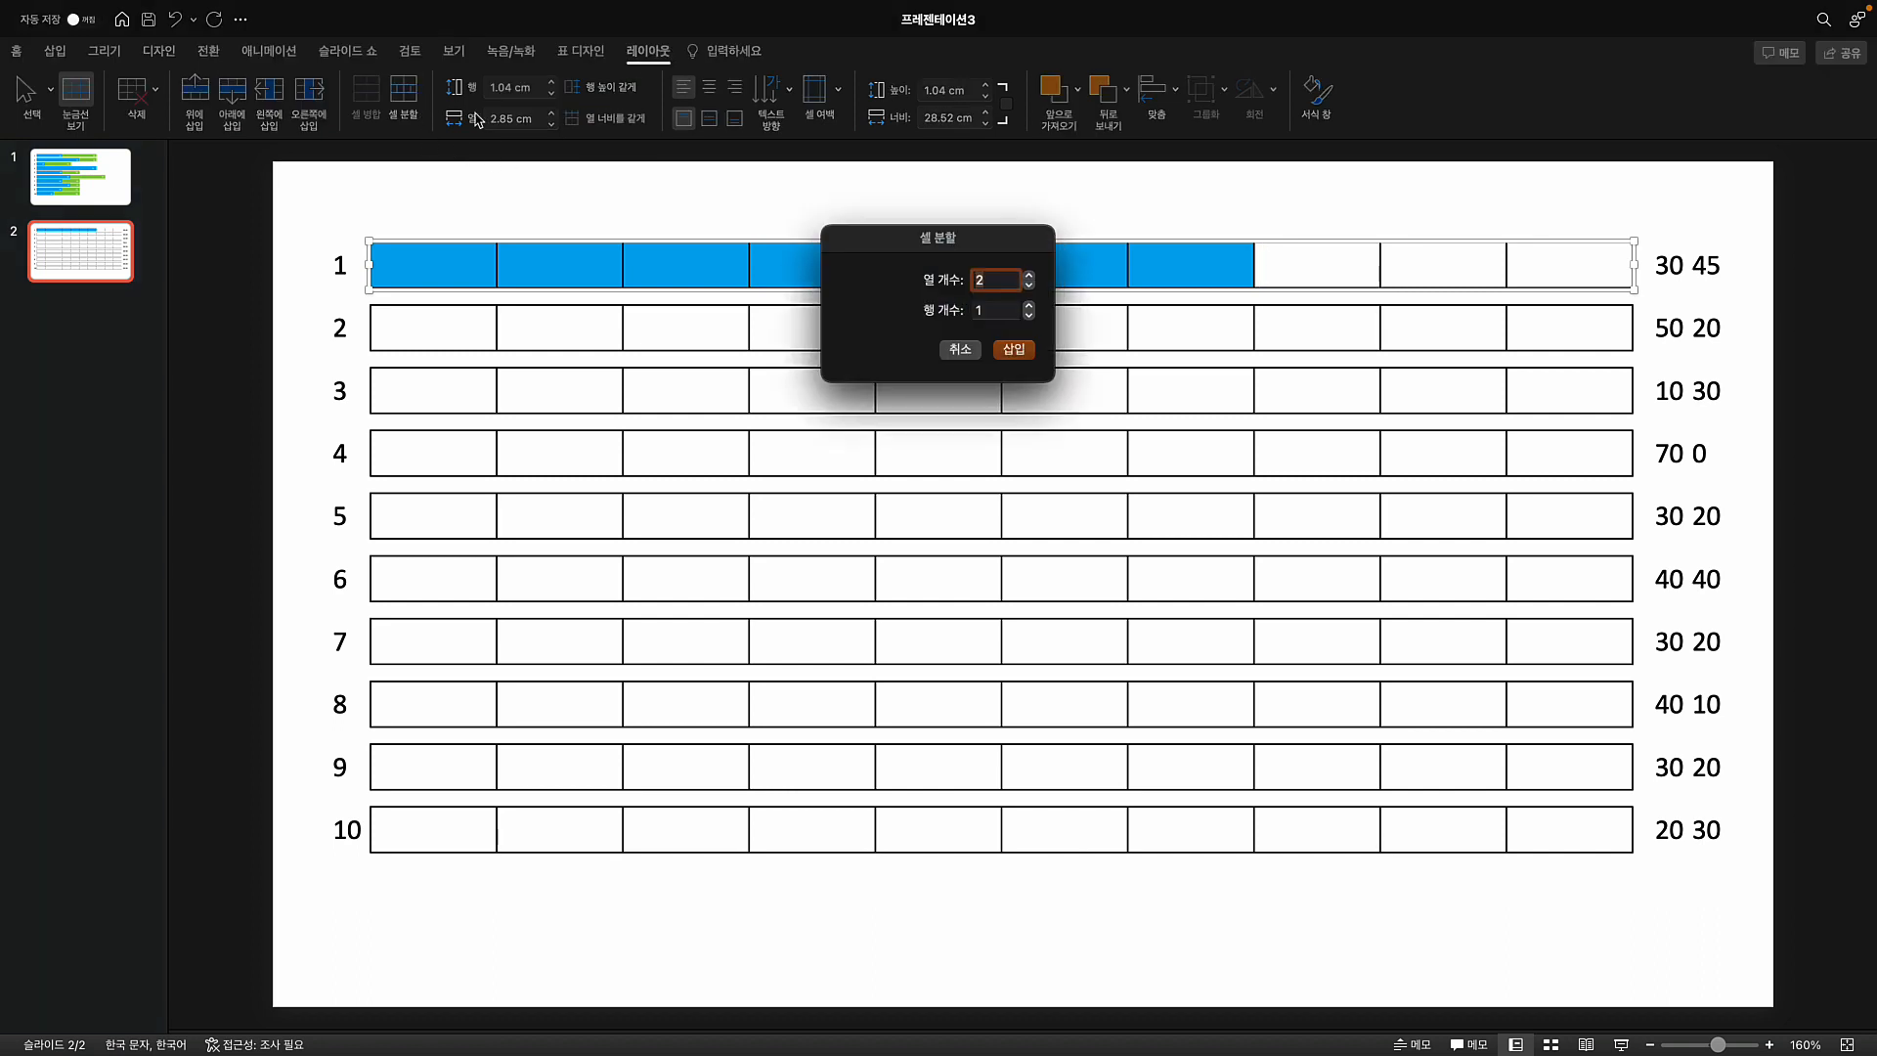
left_click(1014, 350)
left_click(1334, 269)
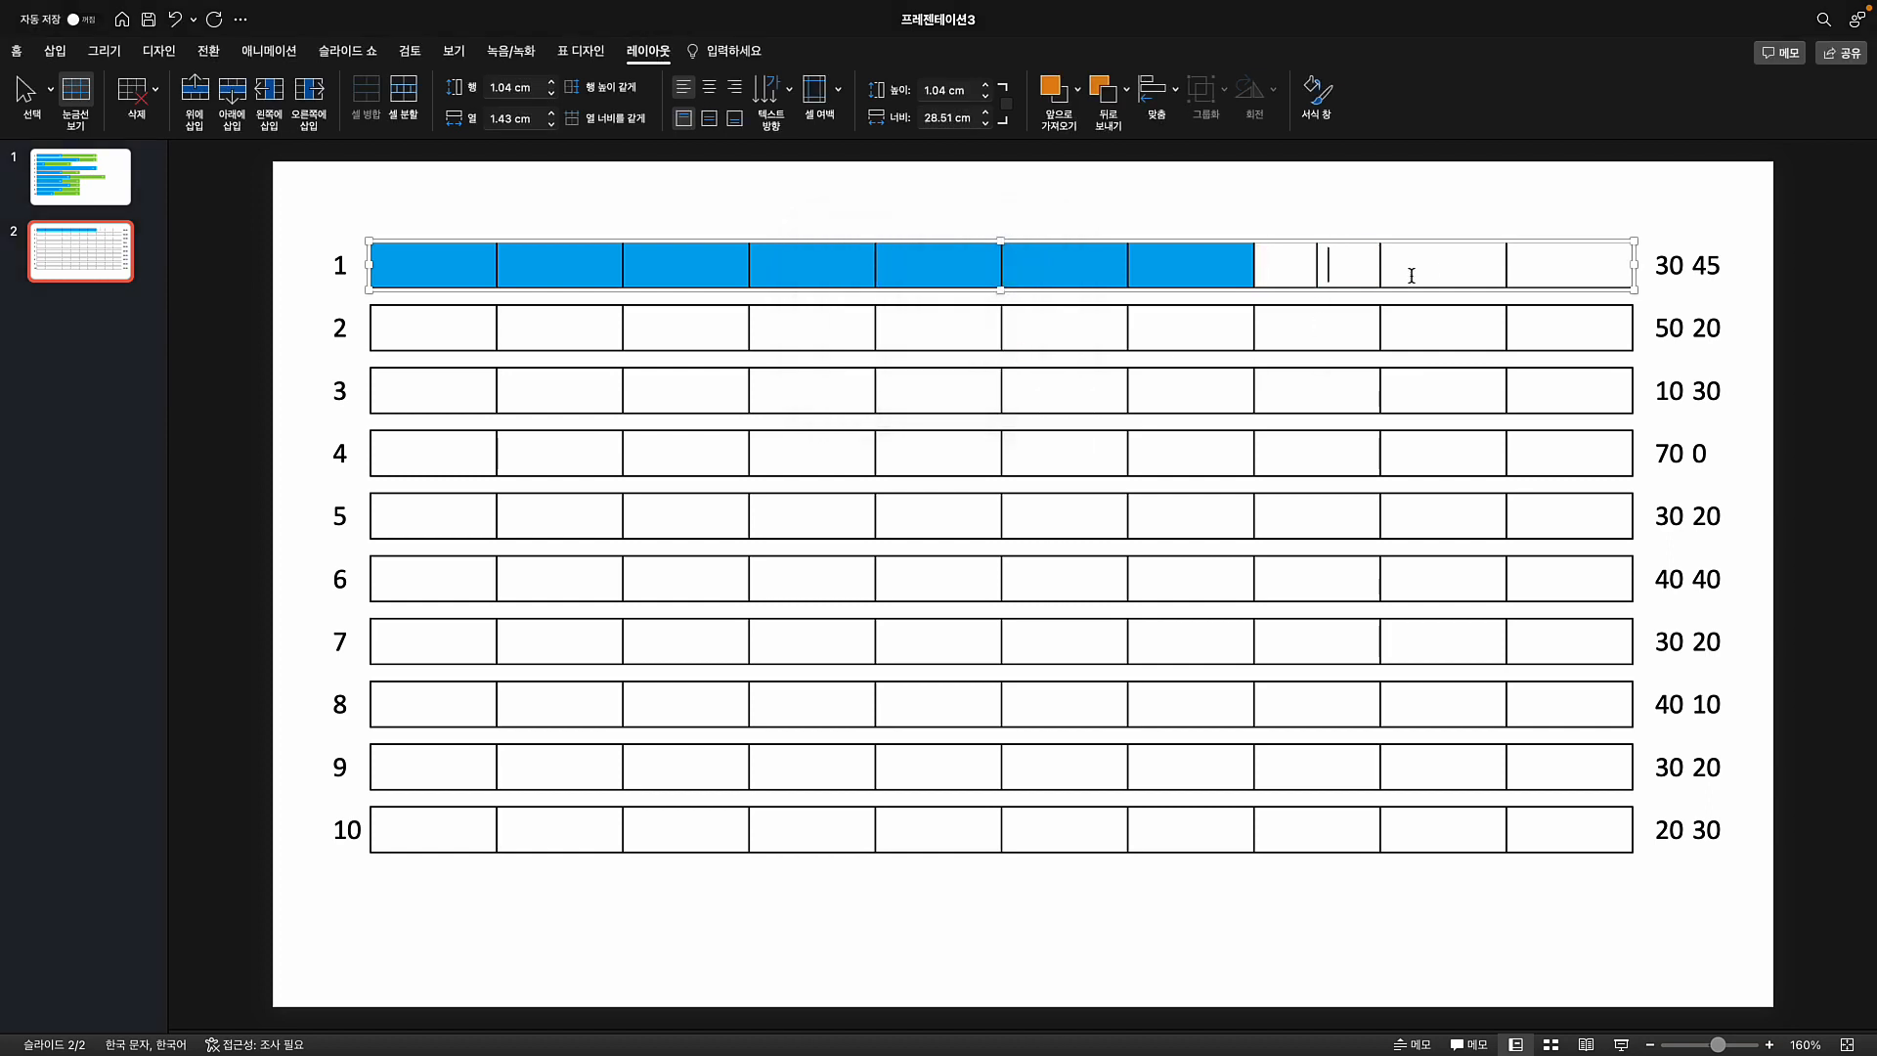
- Shade the left half of the split eighth cell in row 1 blue
left_click(1277, 272)
left_click(584, 51)
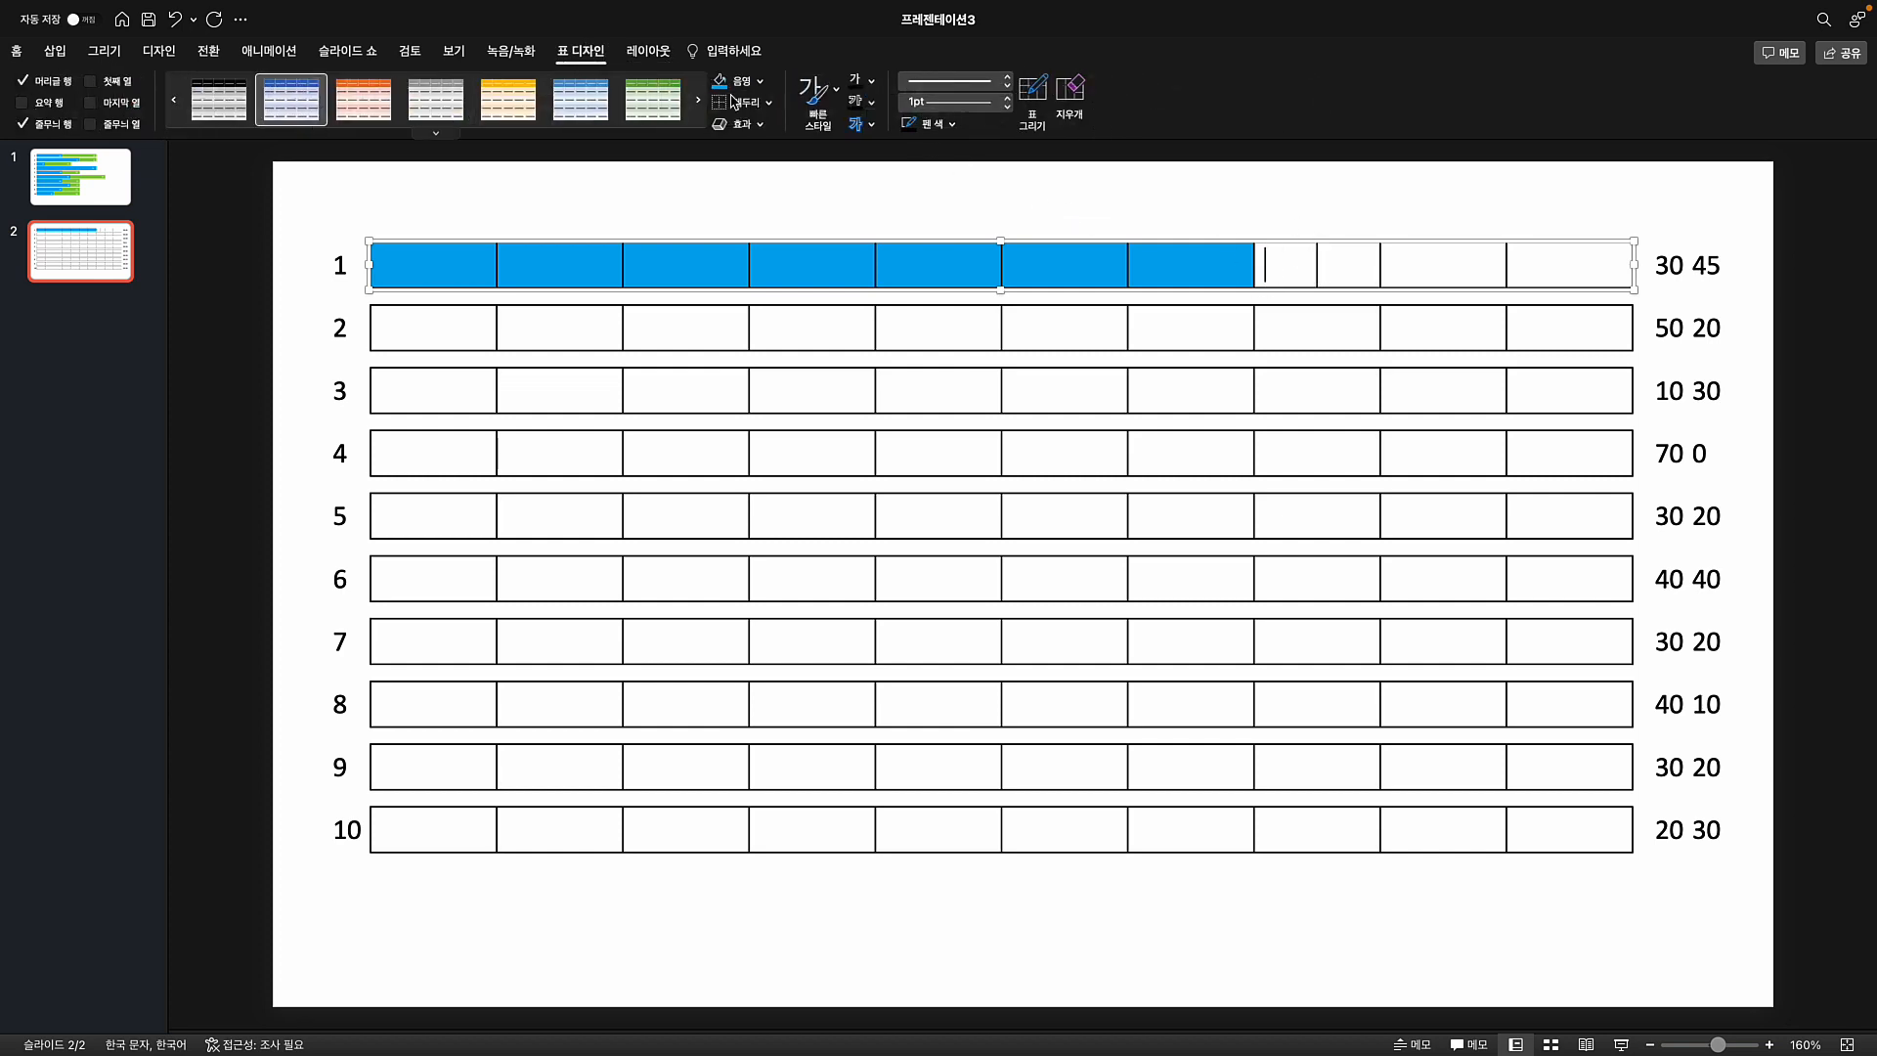
left_click(721, 82)
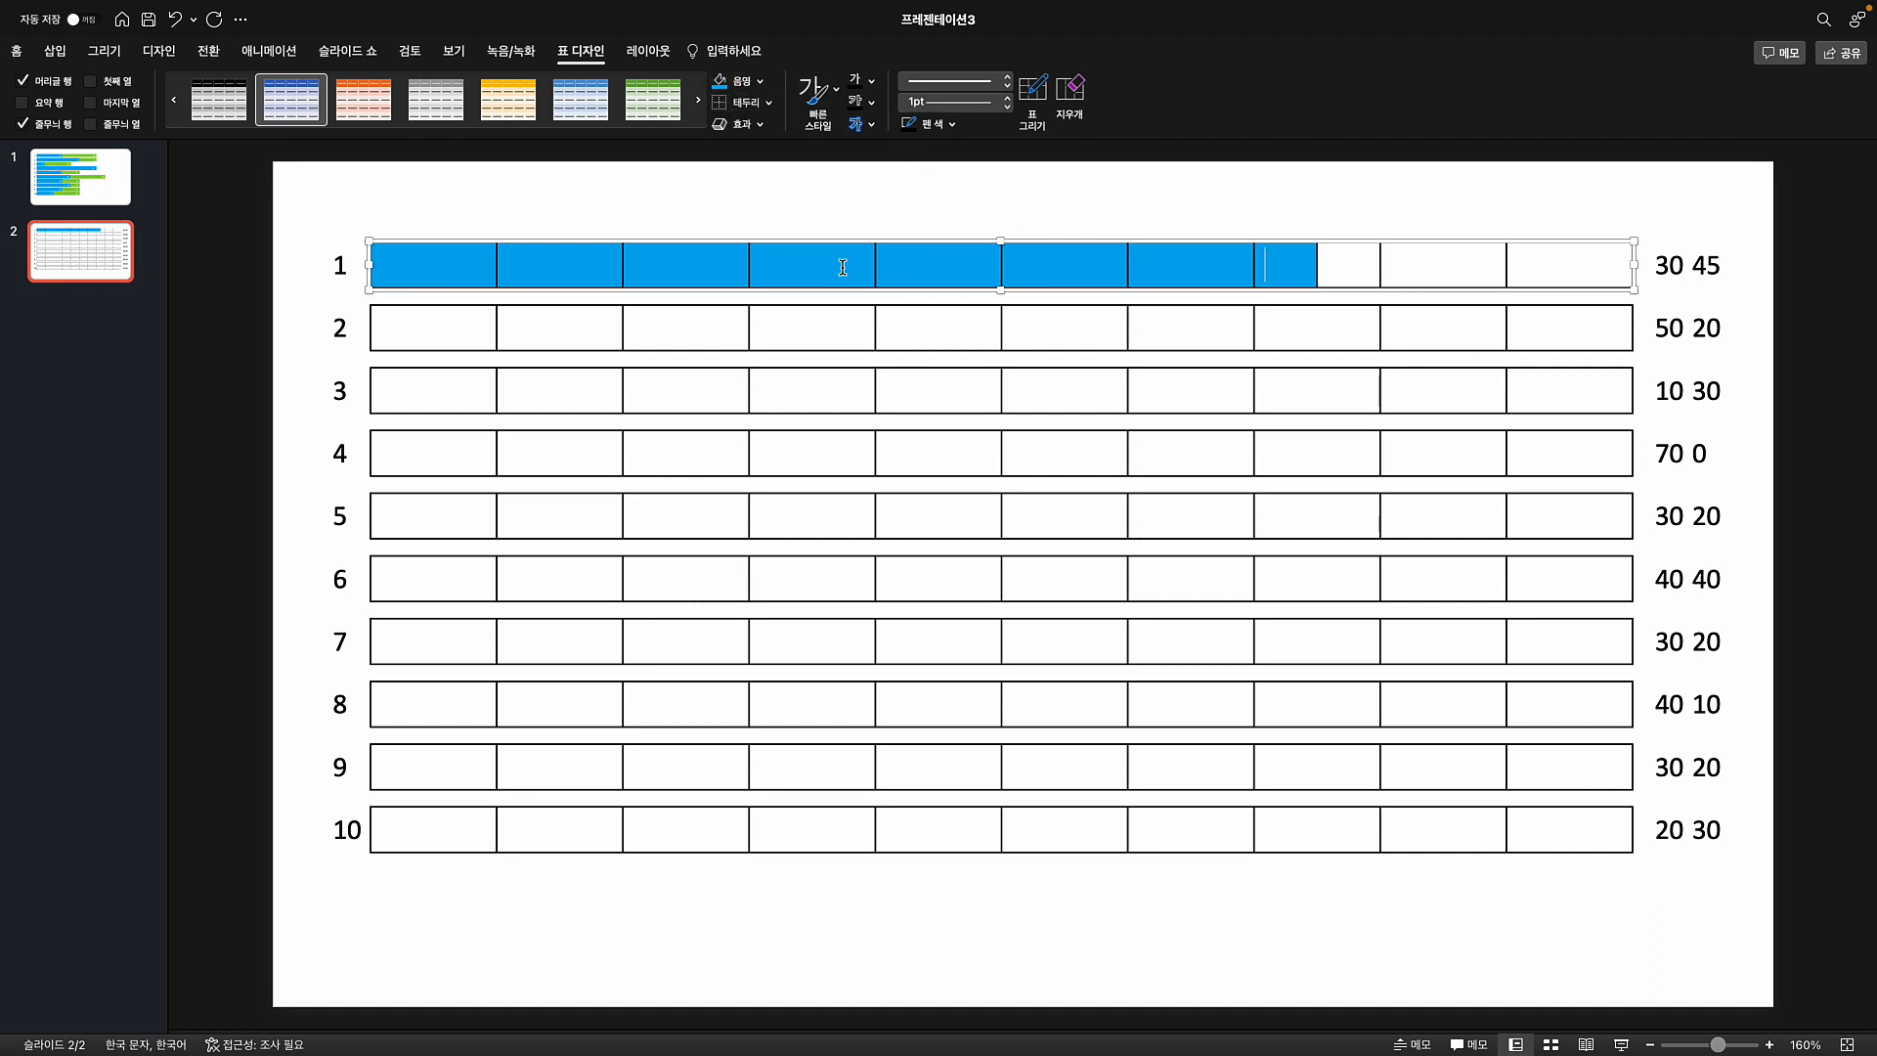
- Shade row 1's fourth to seventh cells and the left half of the split cell light green
left_click_drag(850, 259, 1320, 301)
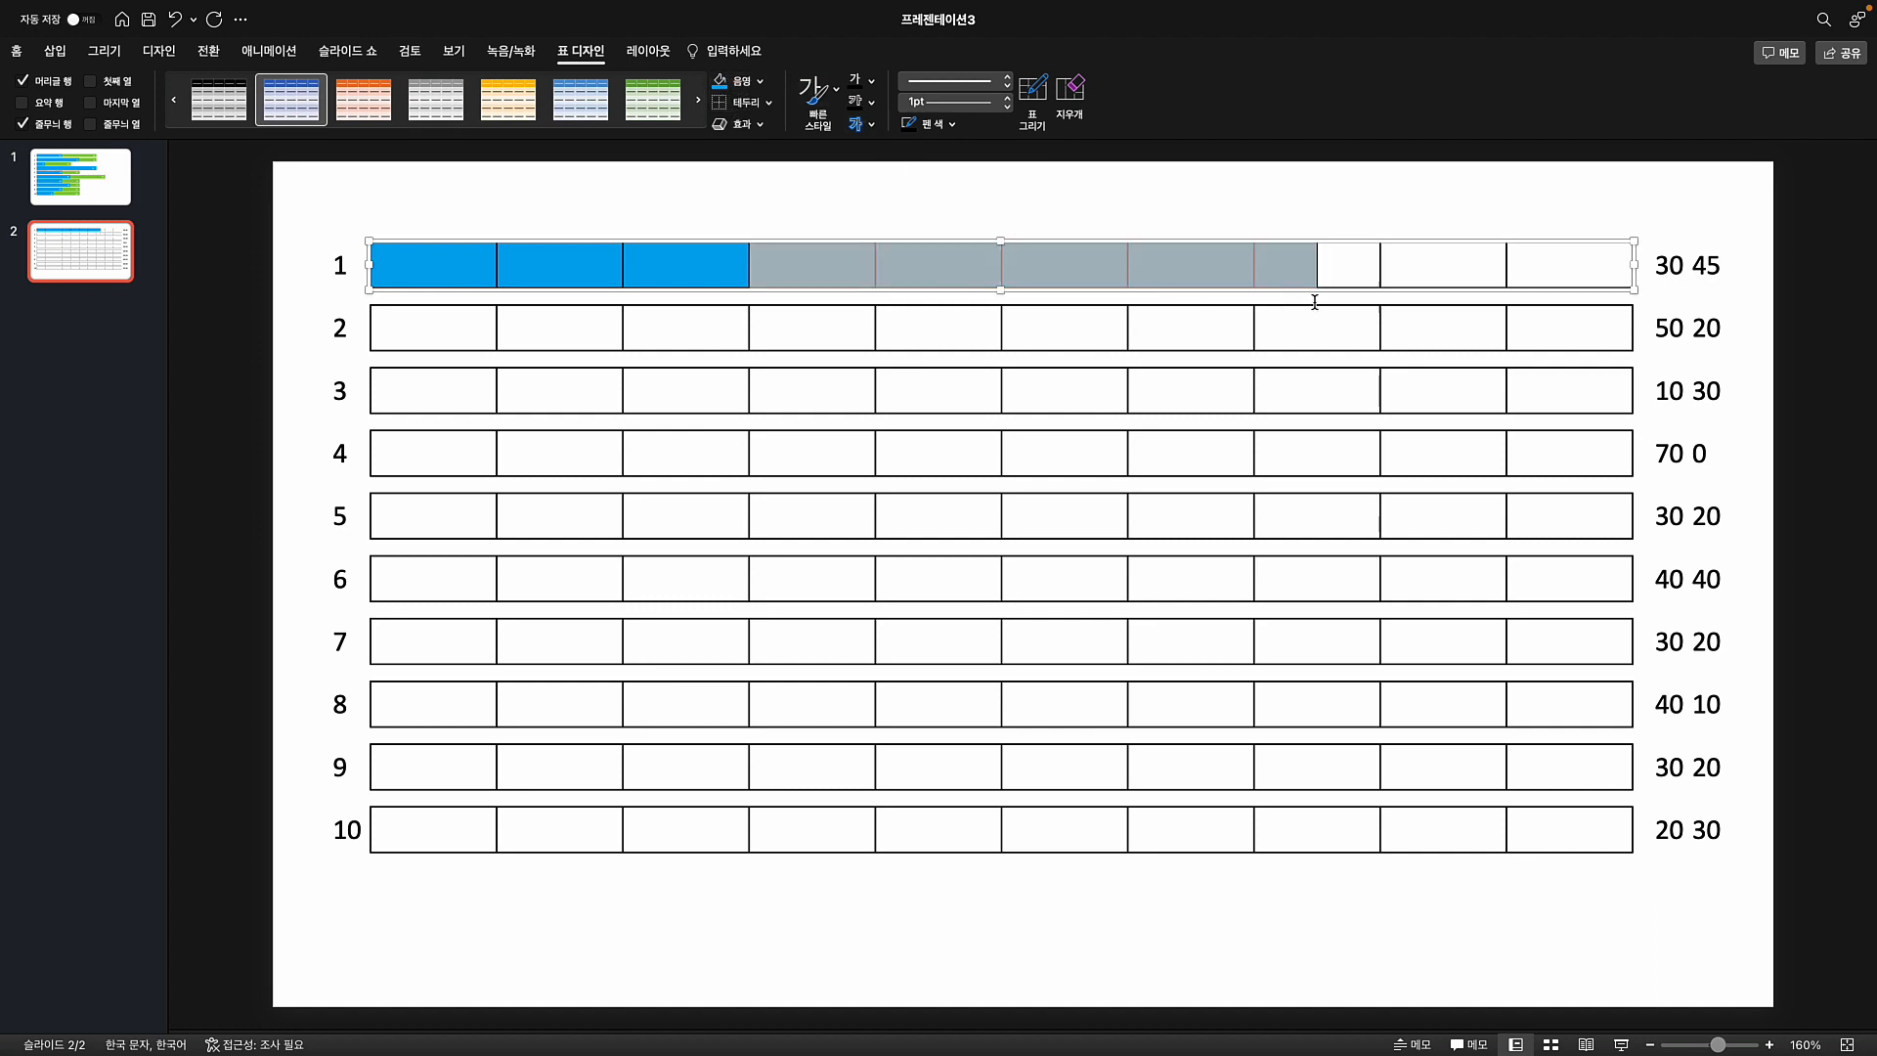
left_click(759, 81)
left_click(801, 305)
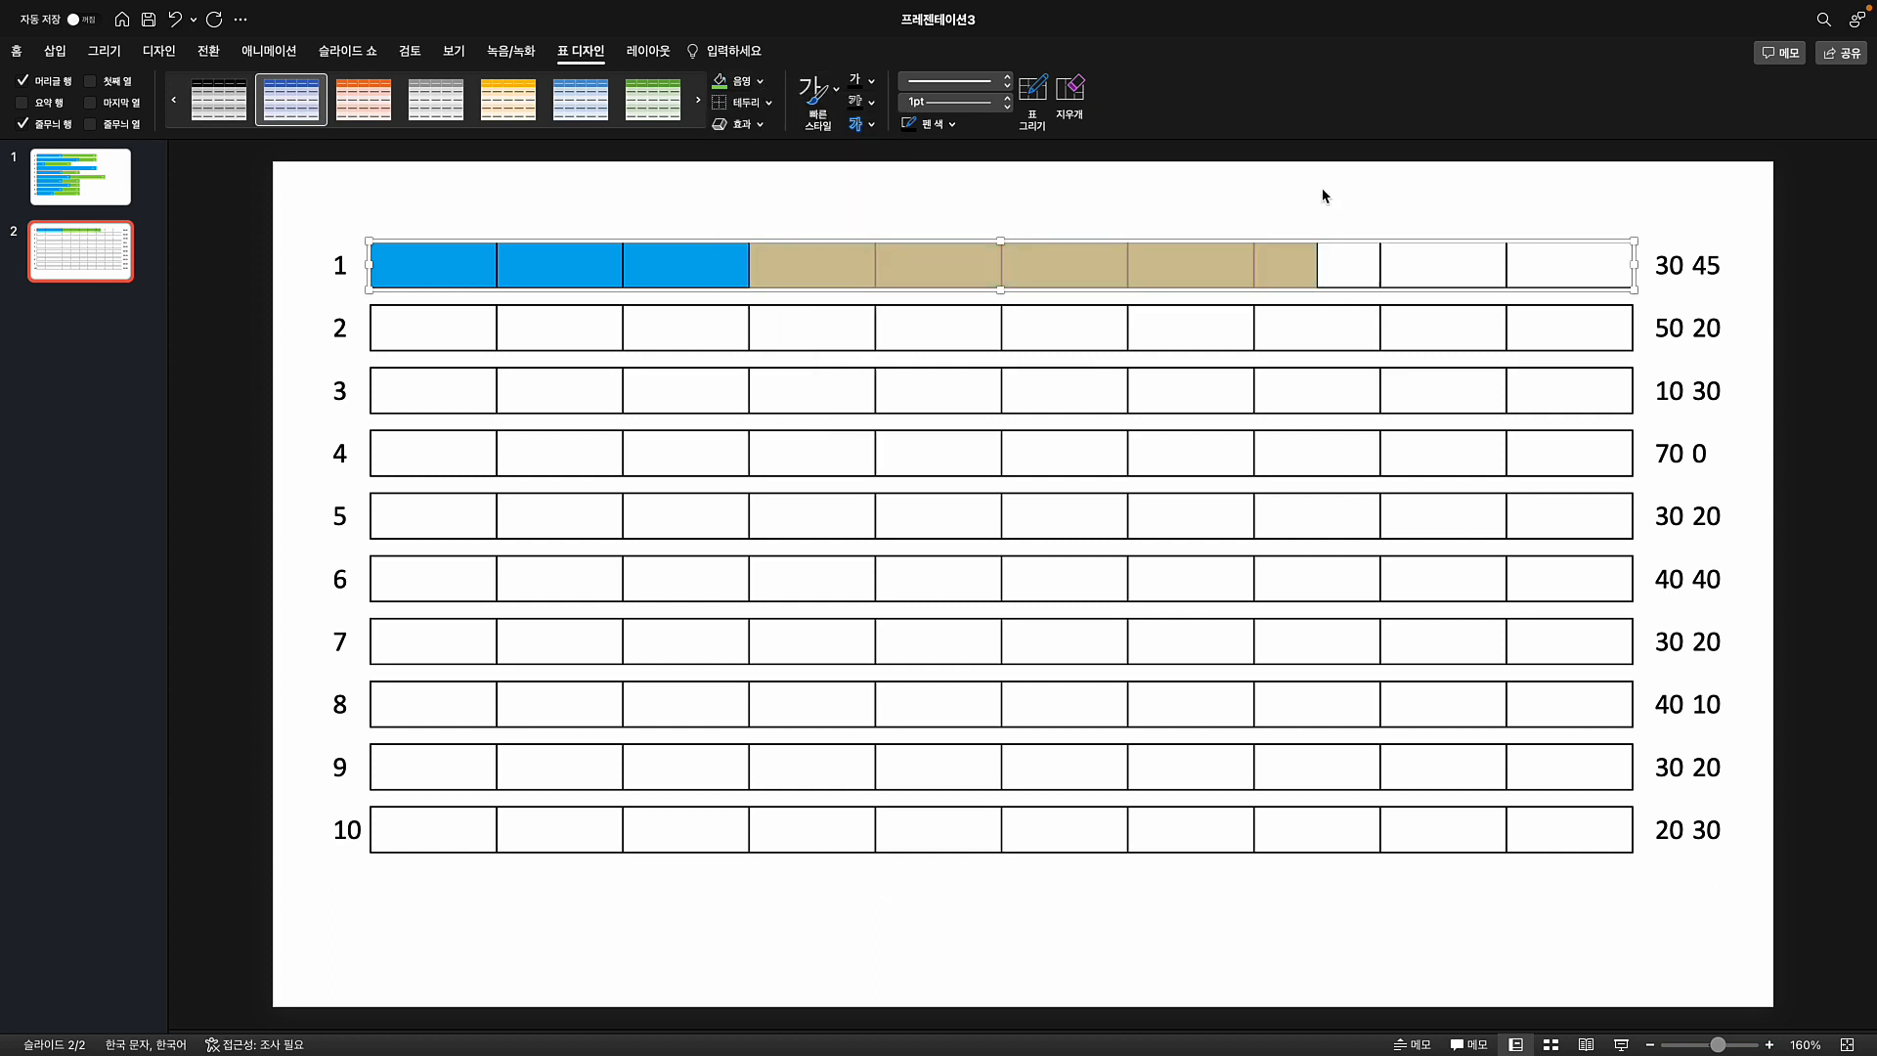
left_click(1325, 192)
- Remove all borders from the row 1 table on slide 2
left_click(1429, 266)
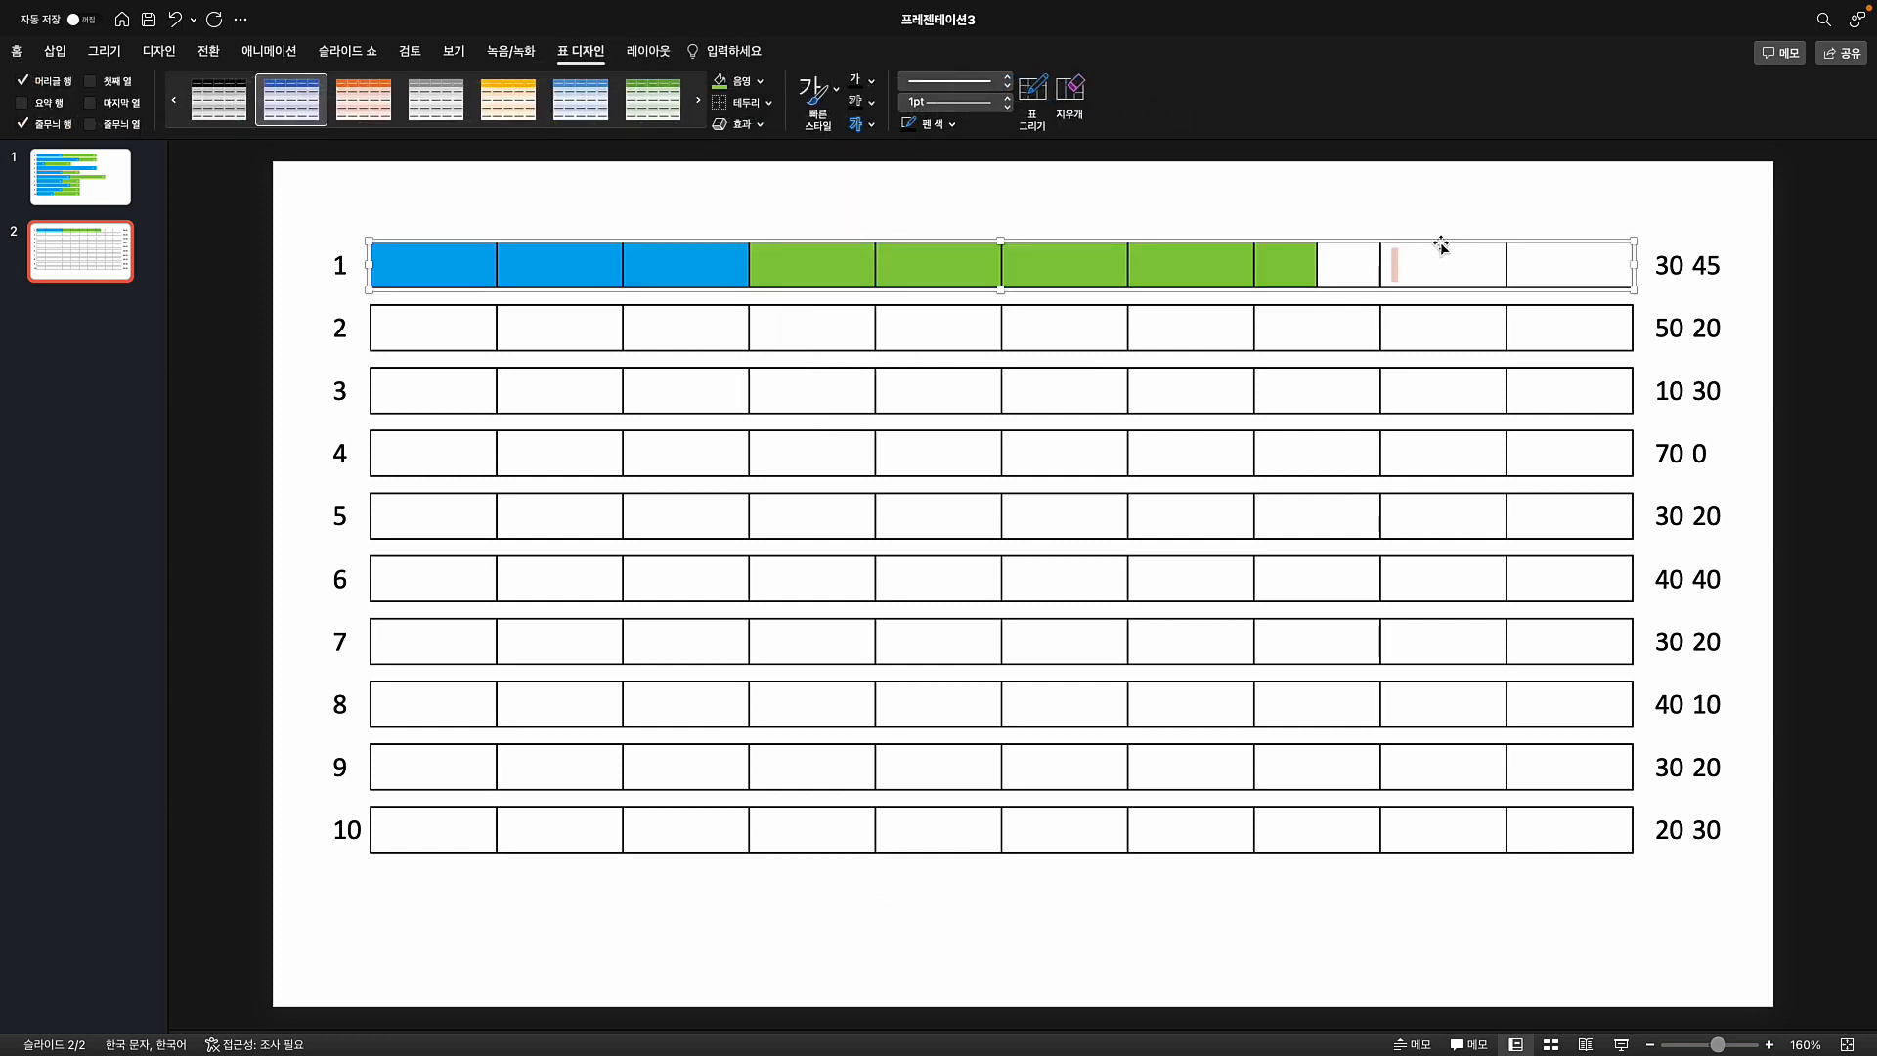
left_click(728, 104)
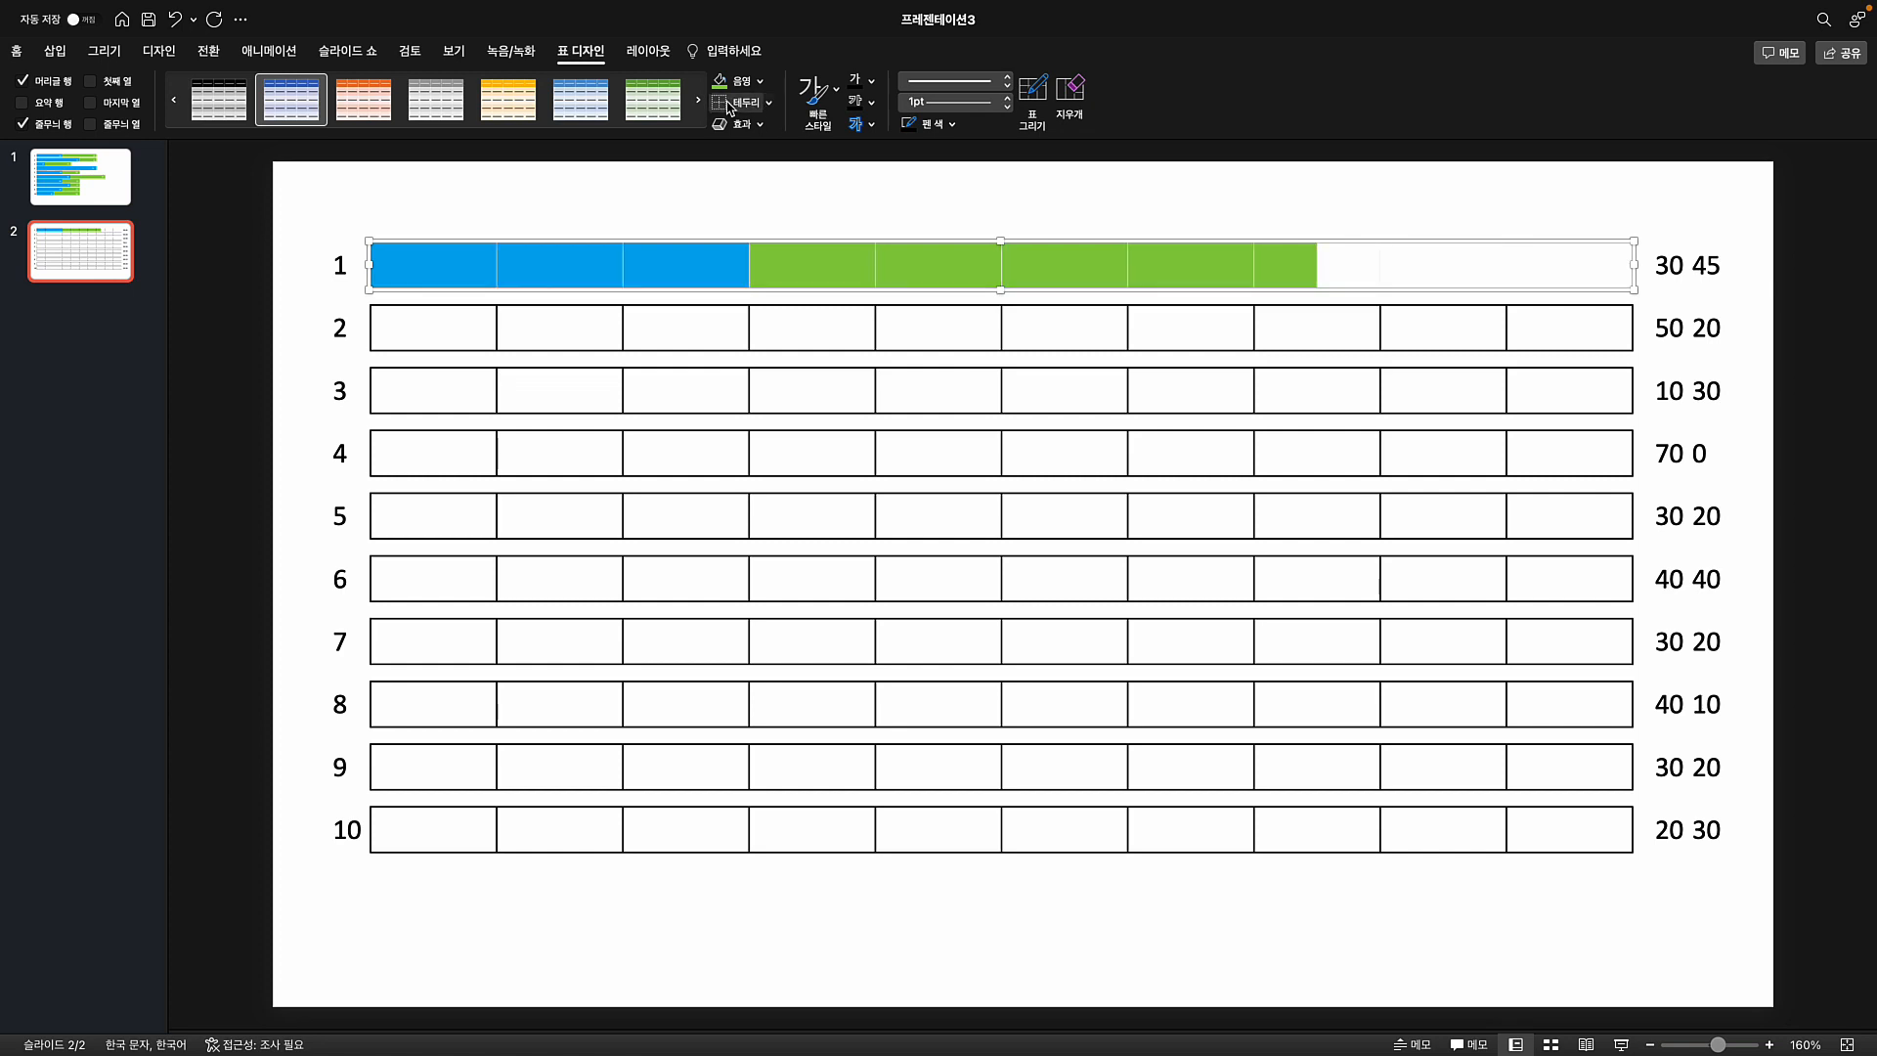
left_click(983, 186)
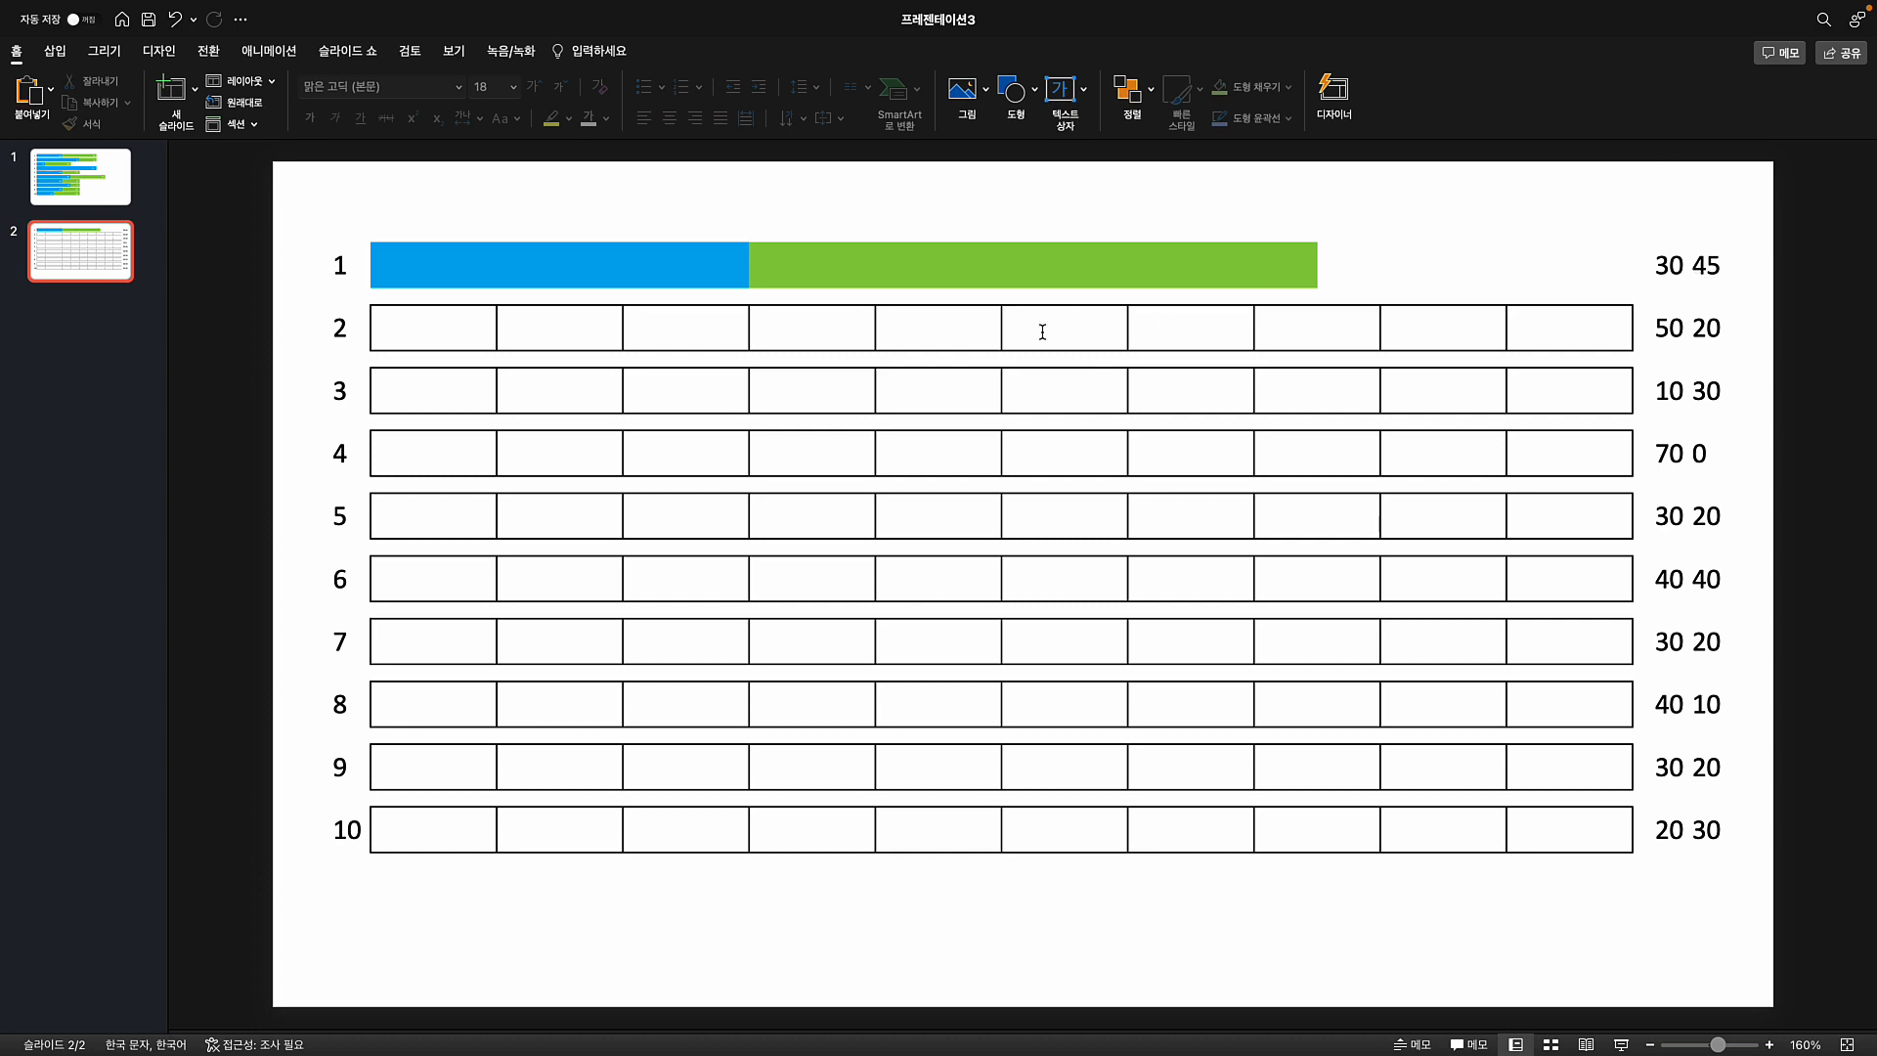
- Split the fifth cell of the row 2 table on slide 2 into 10 columns and 1 row
left_click(937, 333)
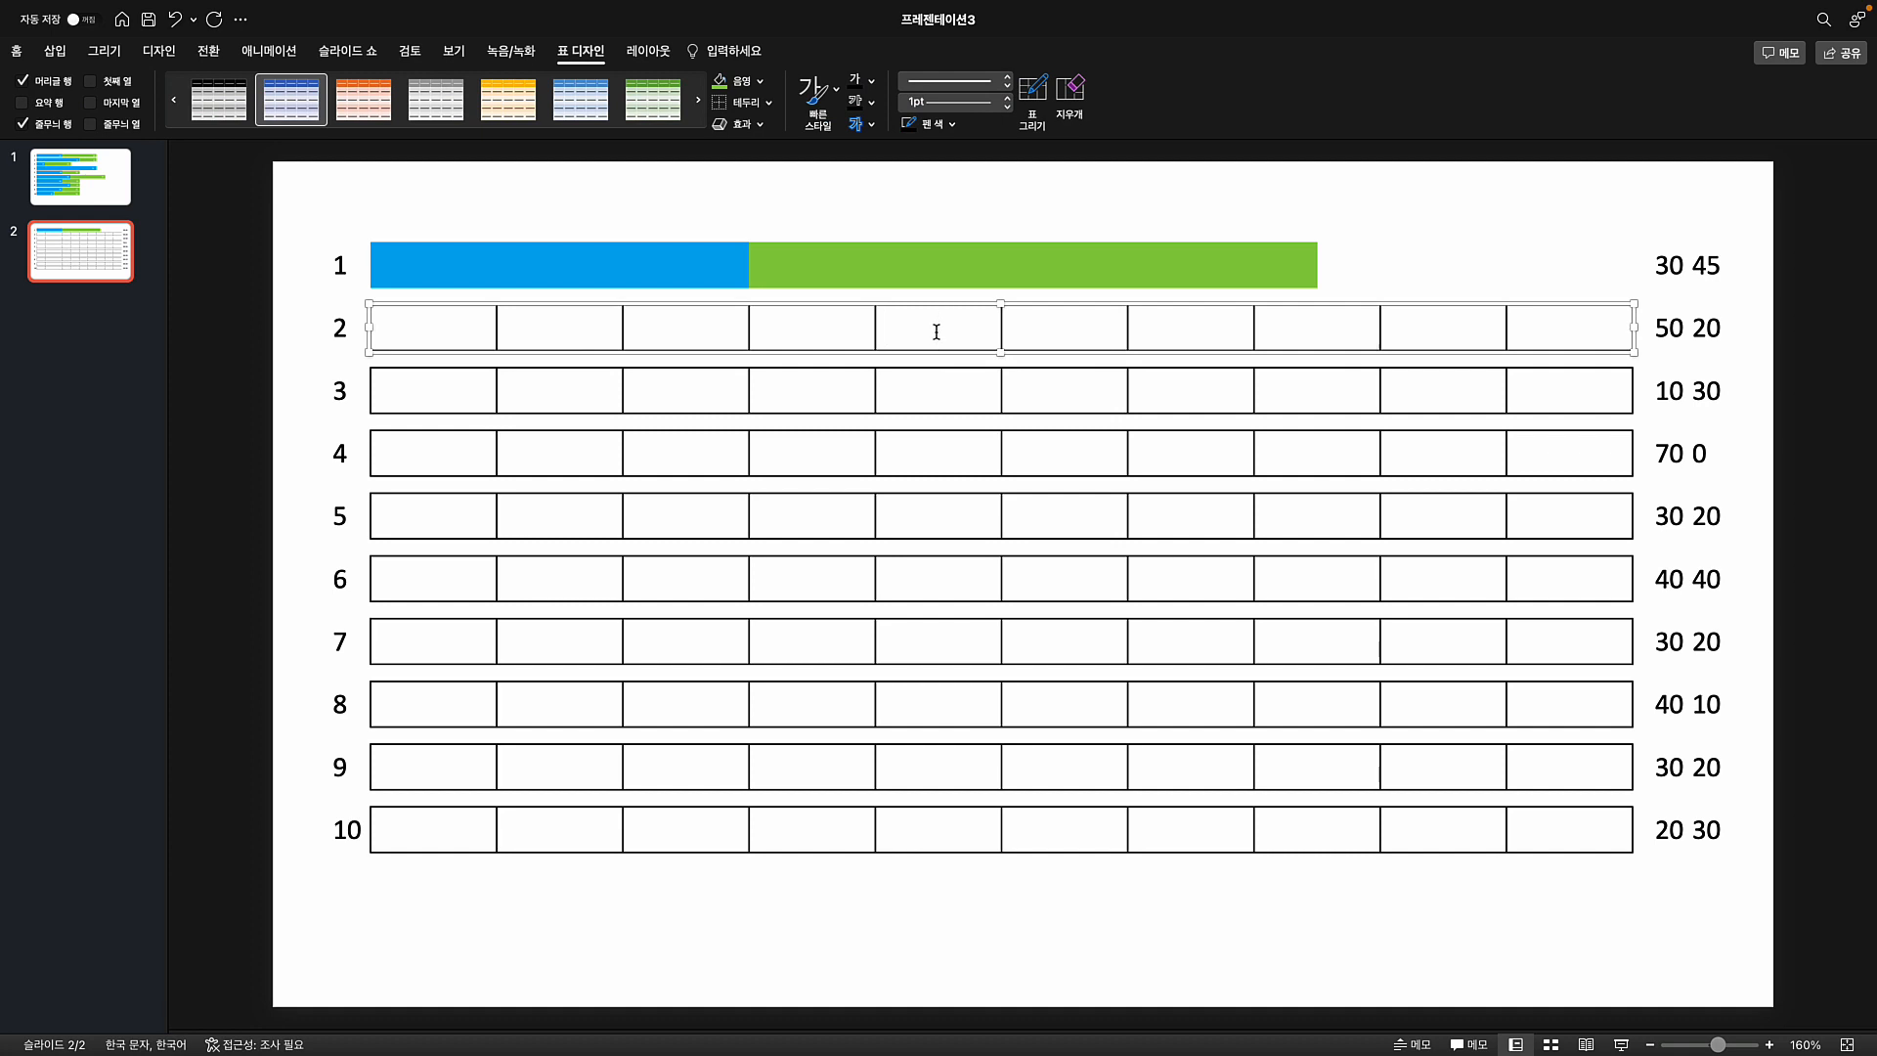
left_click(648, 52)
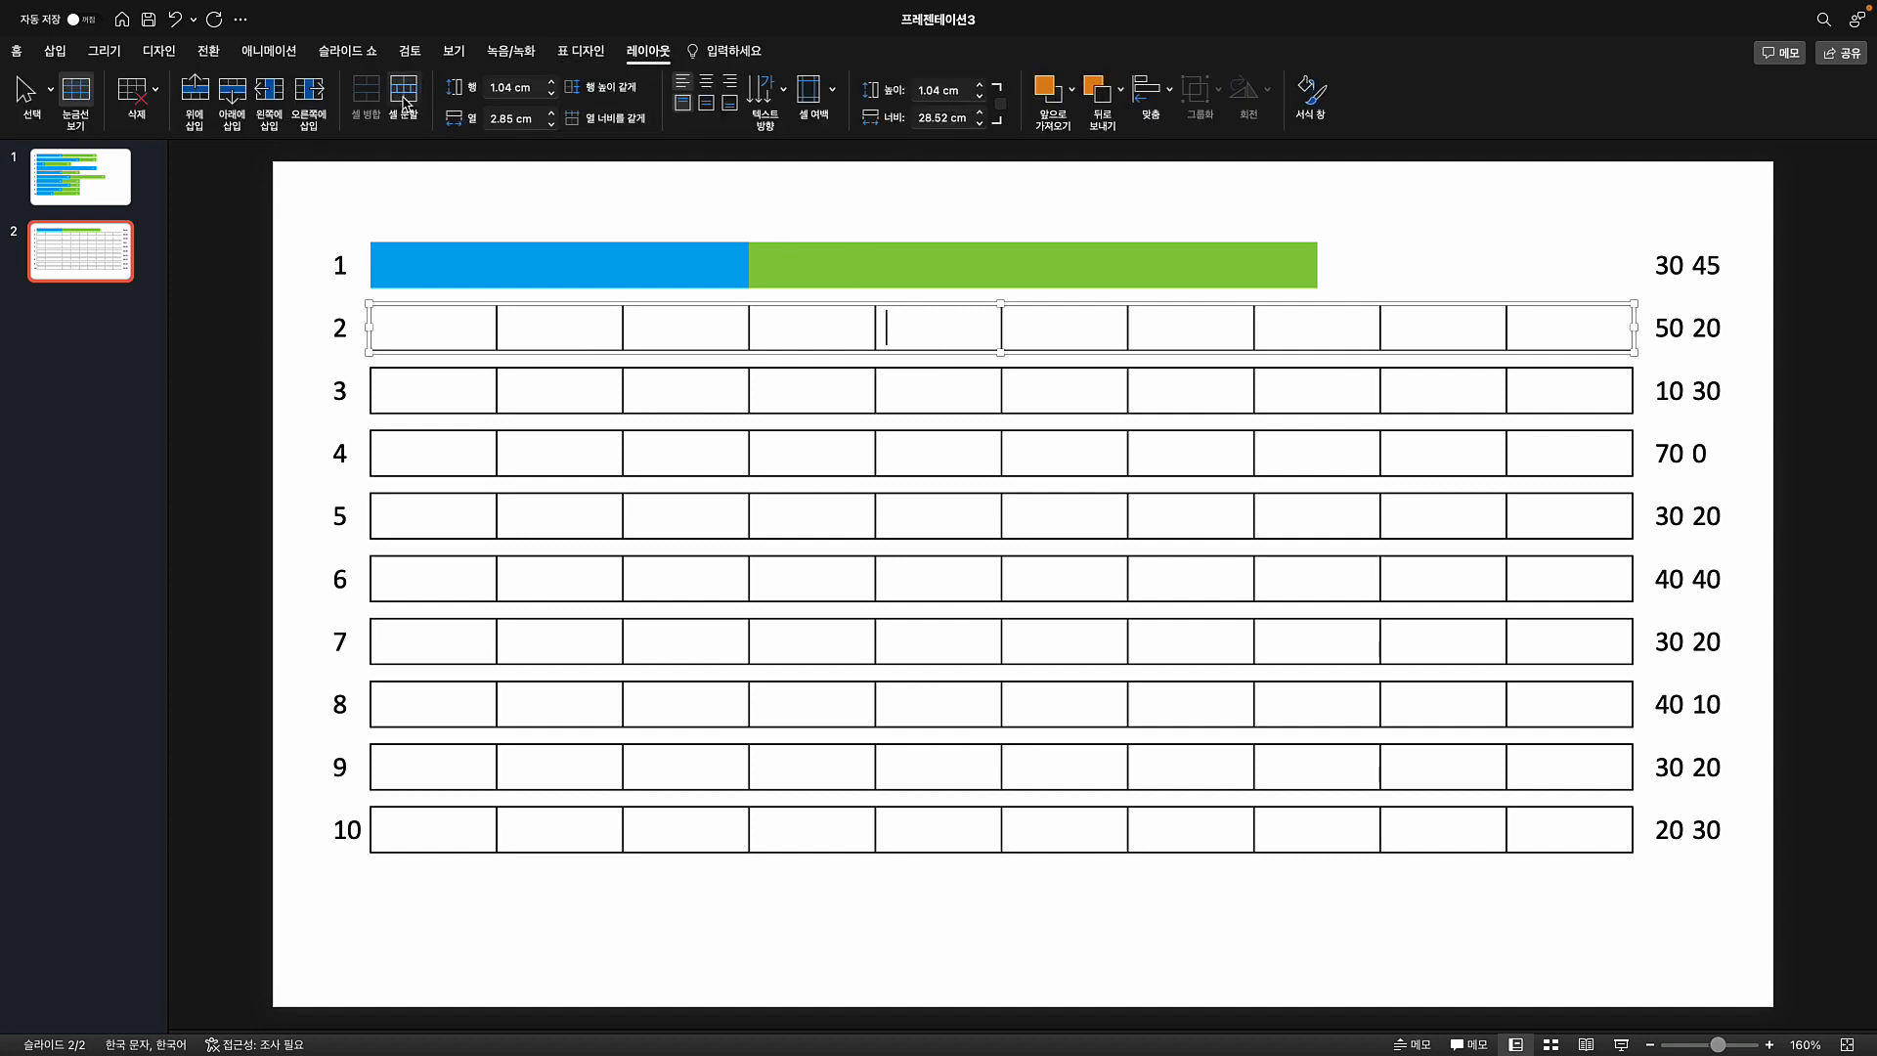
left_click(404, 98)
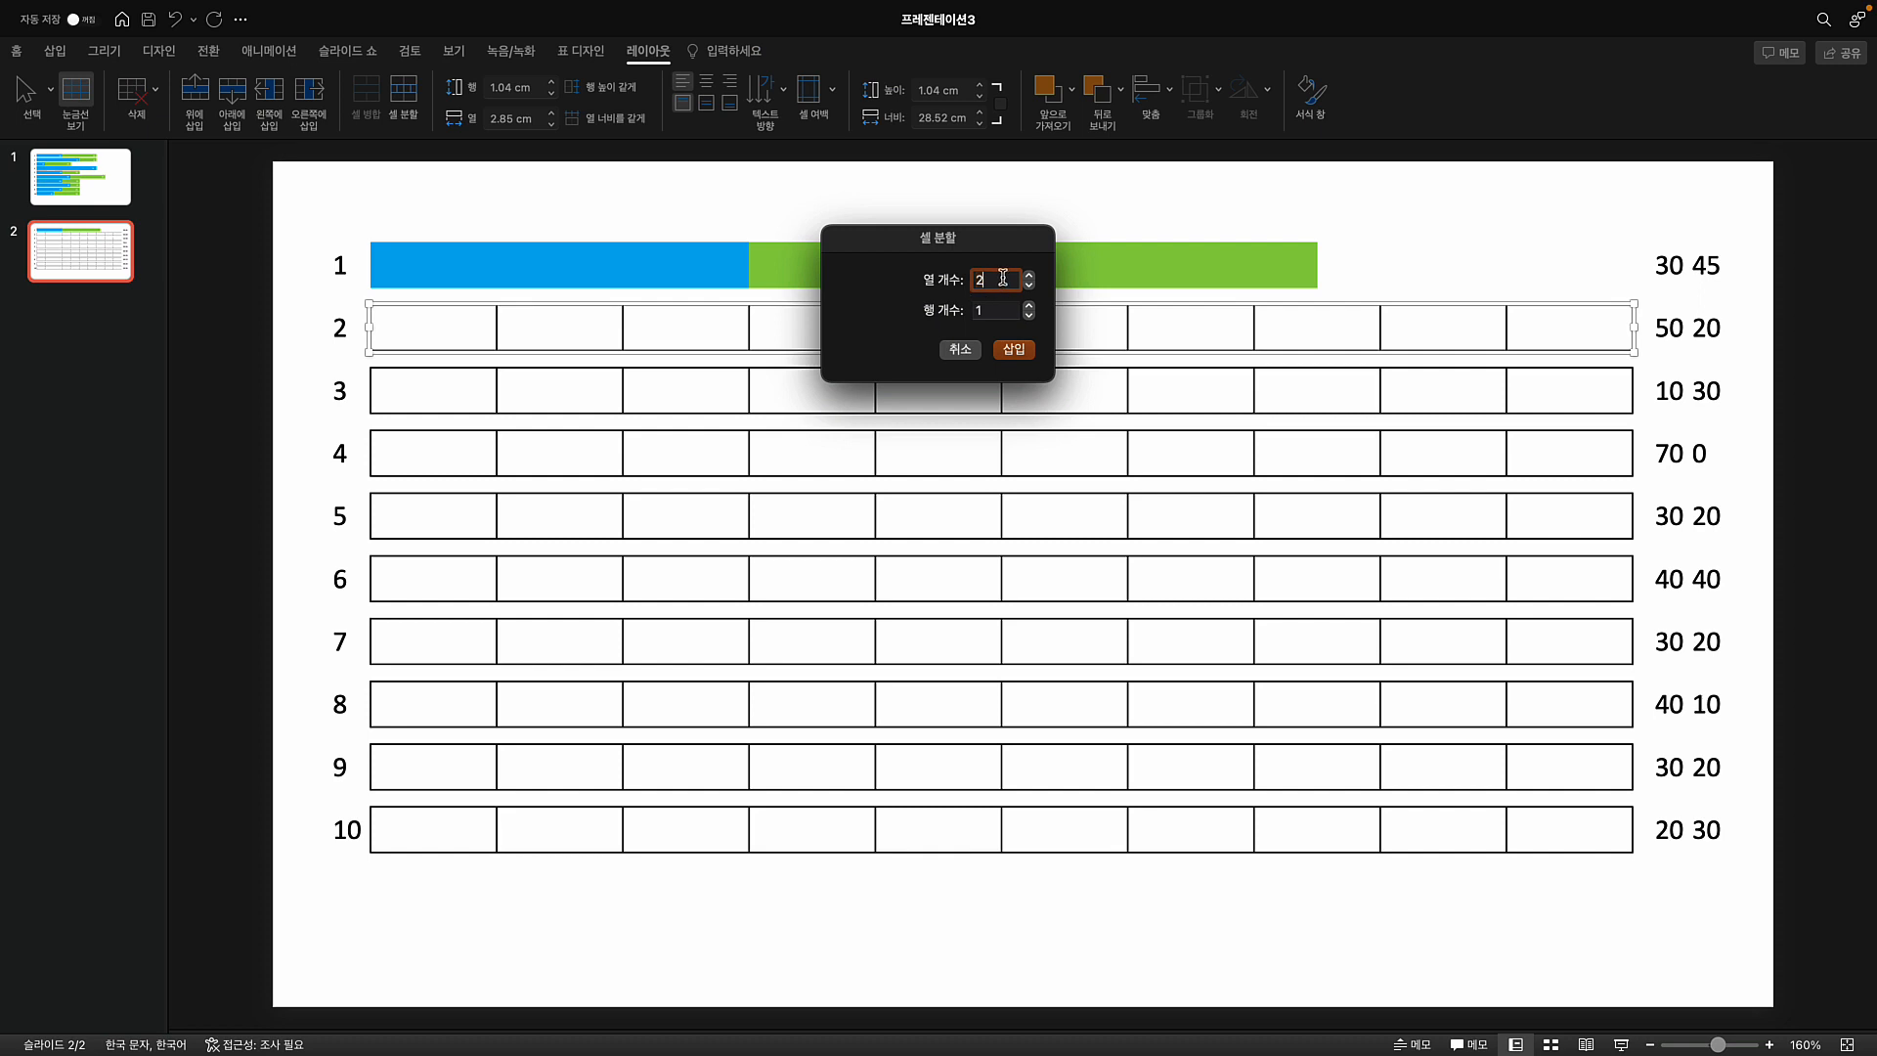
type("10")
left_click(1014, 350)
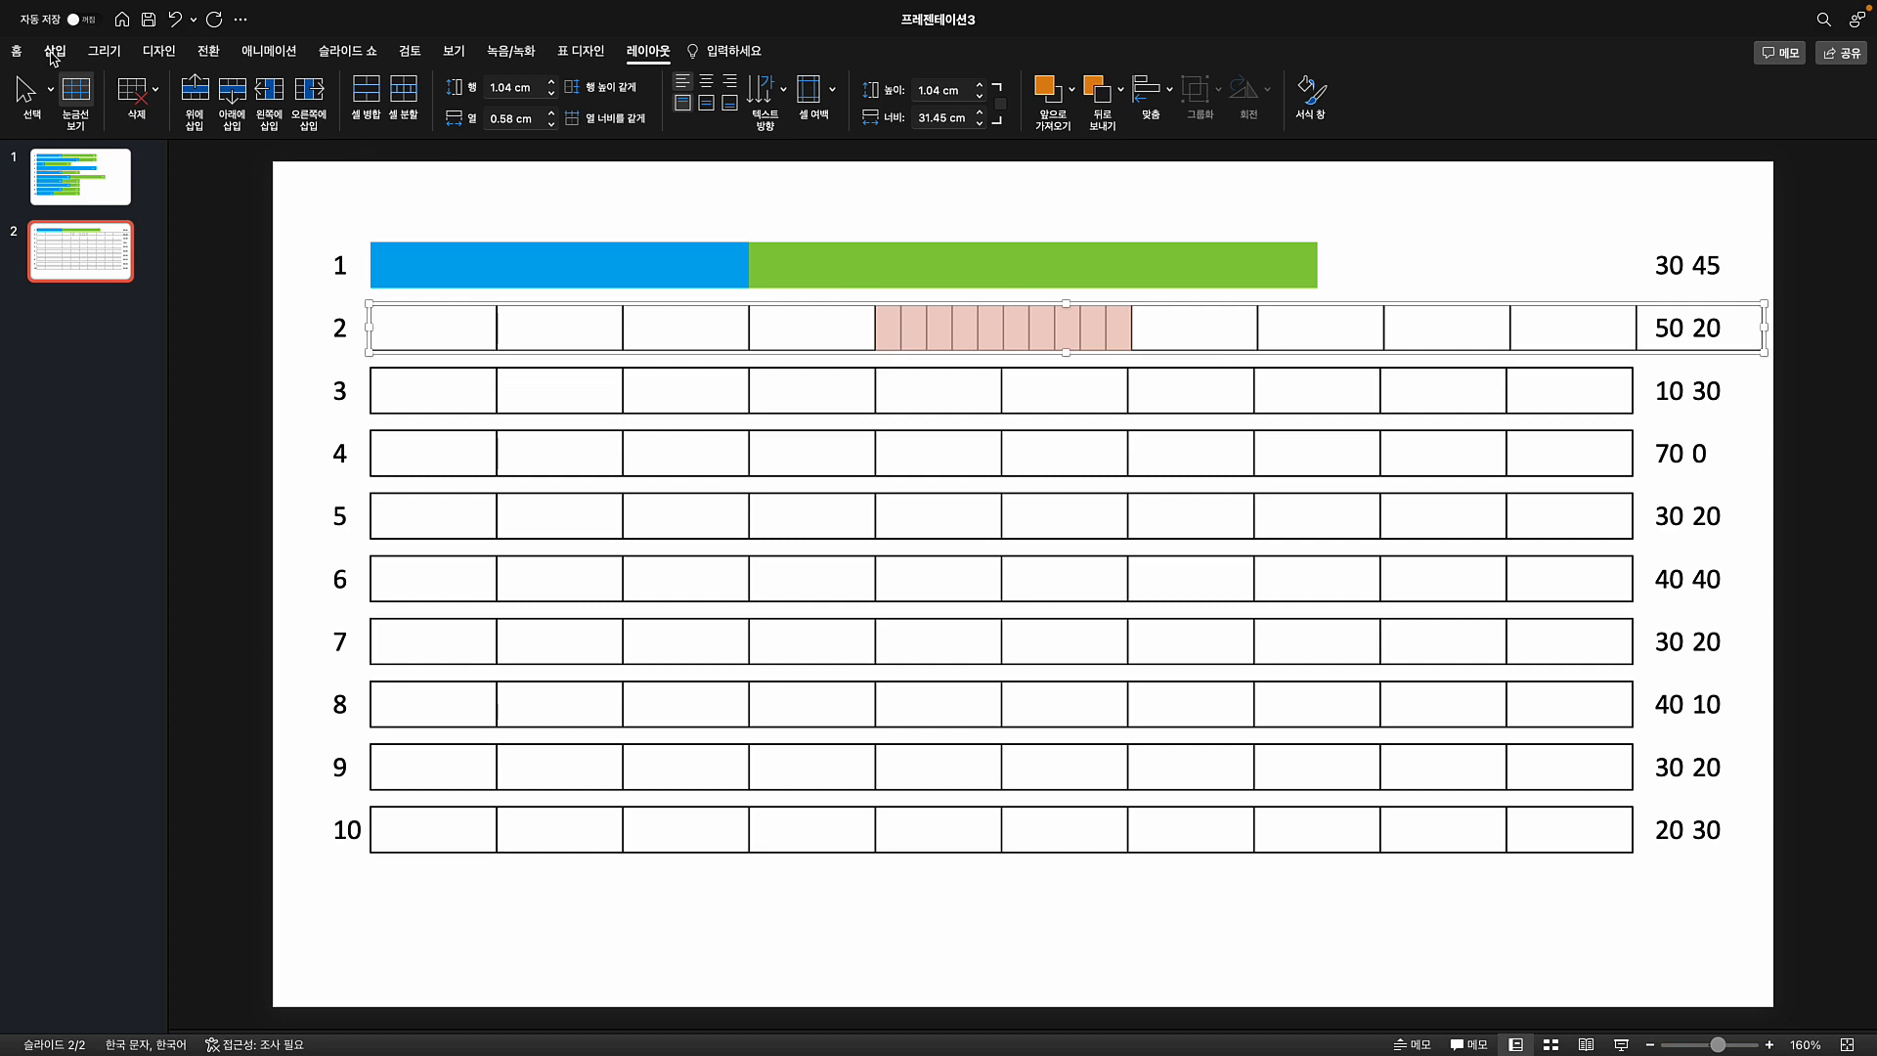
- Set the font size of the row 3 table to 1
left_click(16, 51)
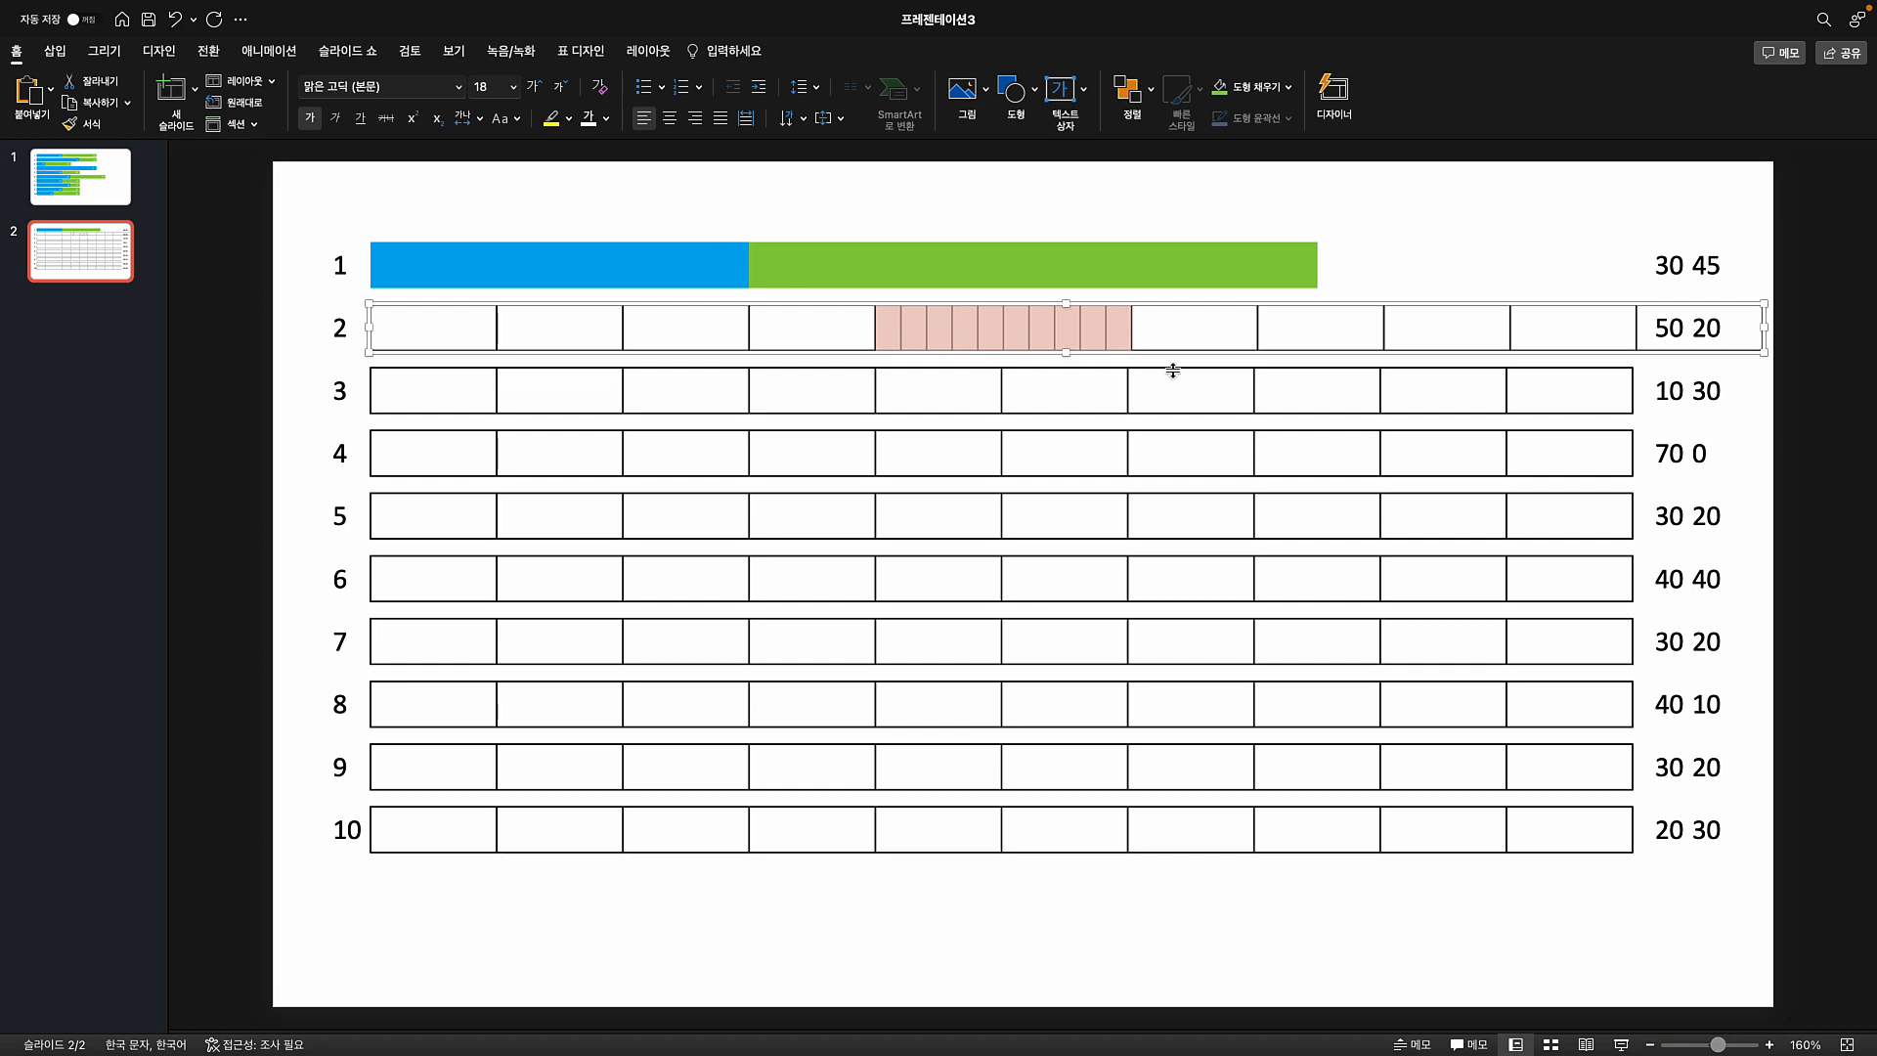
left_click(980, 378)
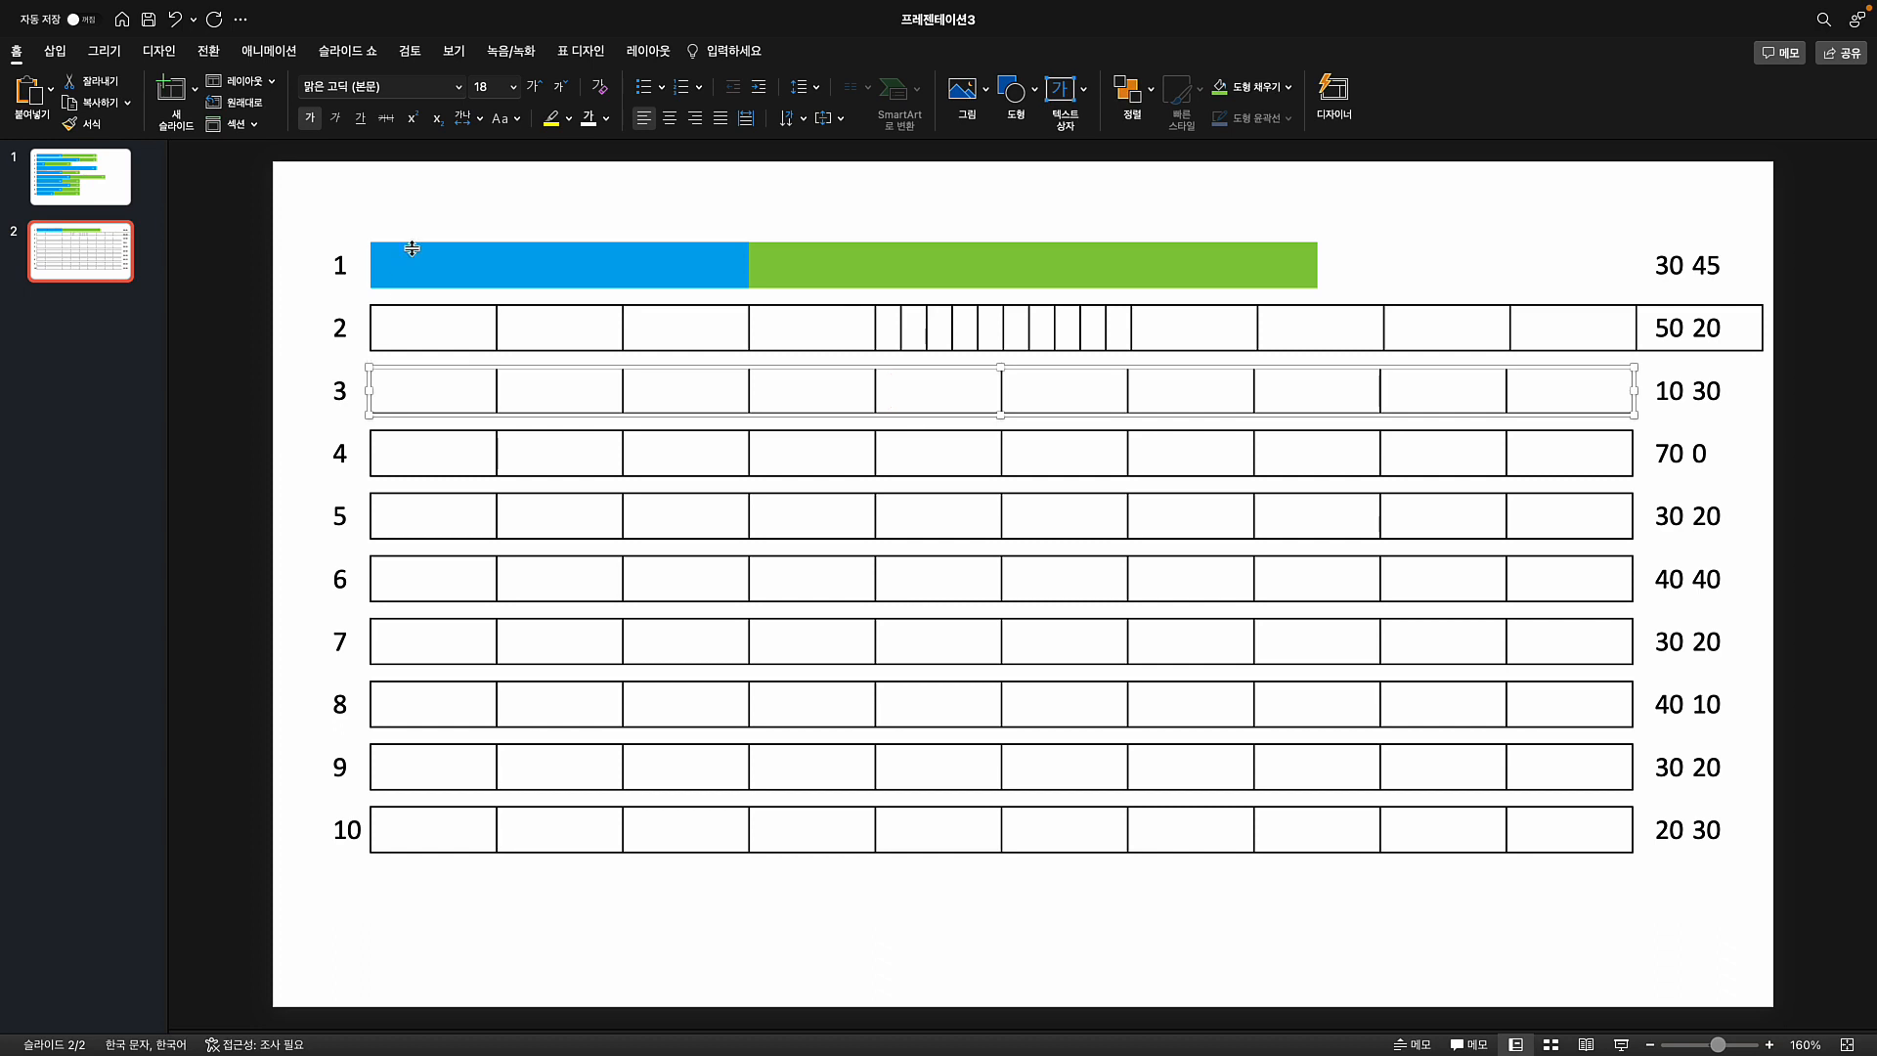
left_click(489, 89)
type("1")
key("Return")
- Split the fifth cell of the row 3 table into 10 columns and 1 row
left_click(953, 401)
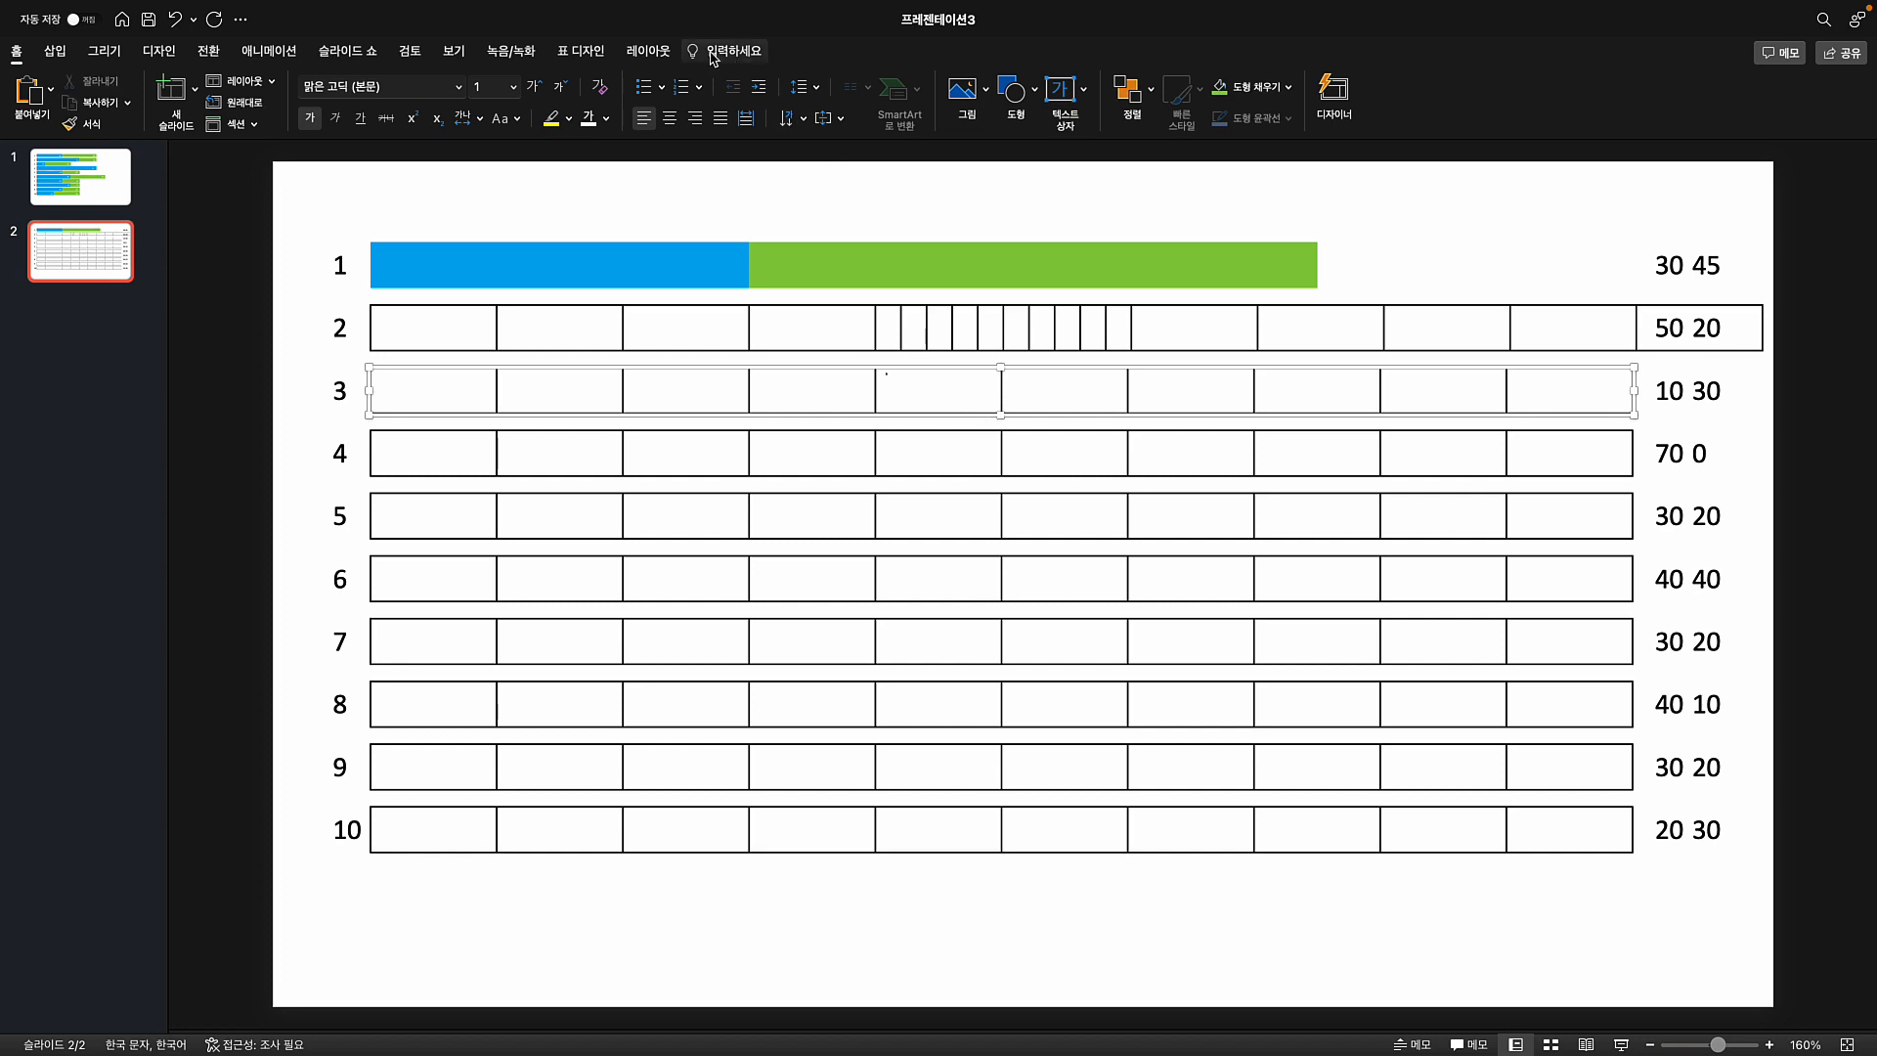
left_click(646, 52)
left_click(418, 101)
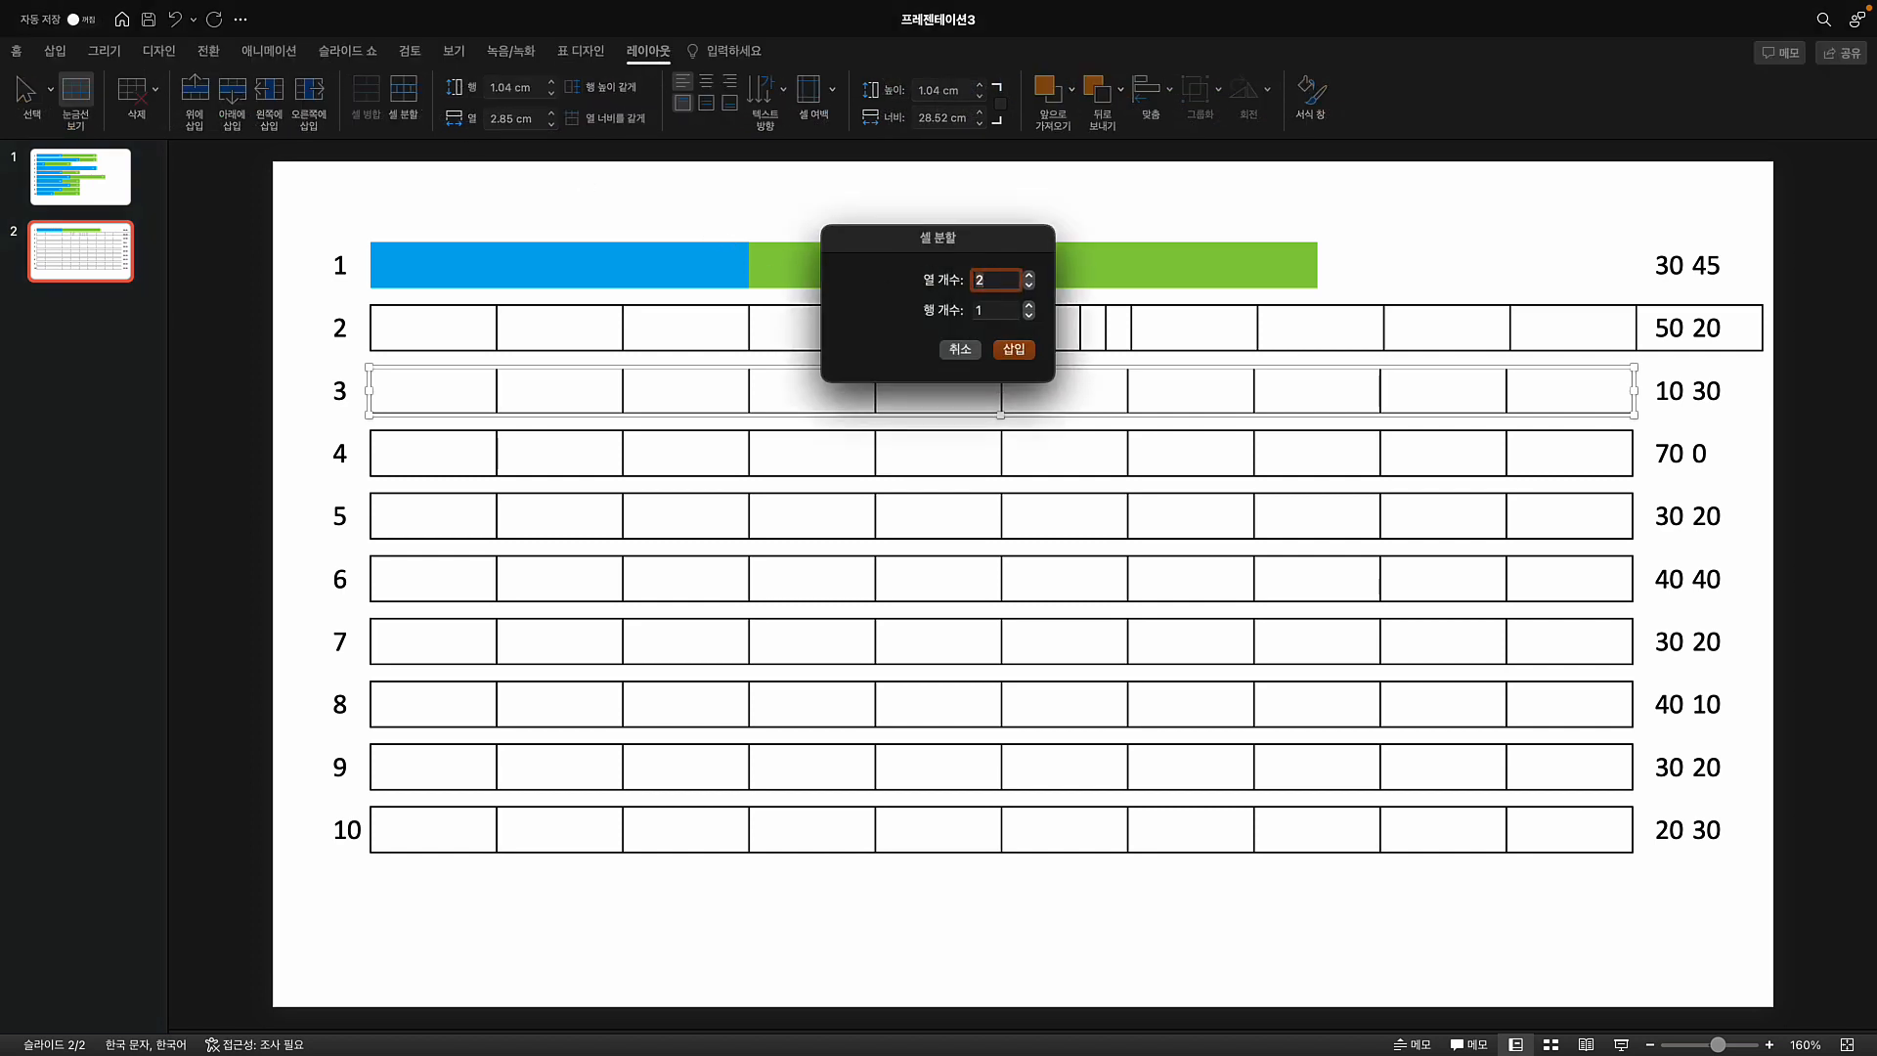
type("10")
left_click(1015, 350)
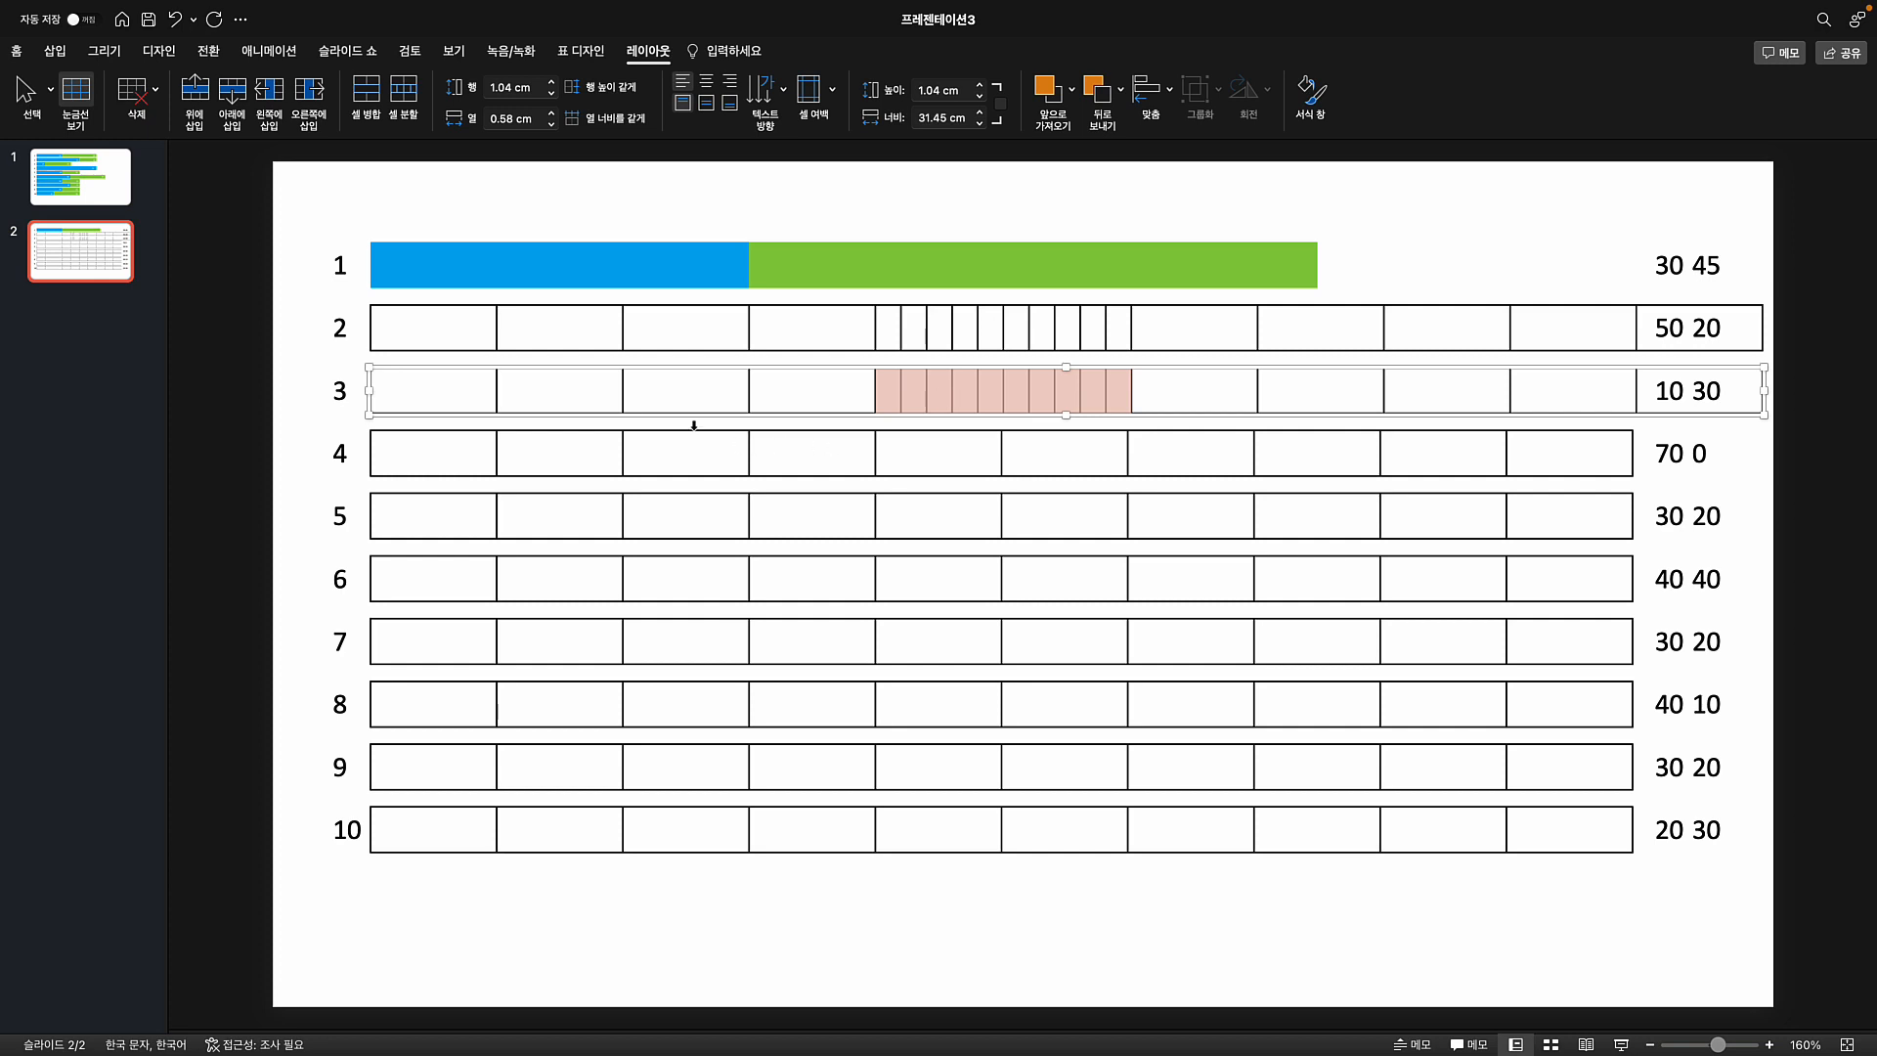
- Select the whole row 4 table and set its font size to 1
left_click(650, 443)
left_click(368, 432)
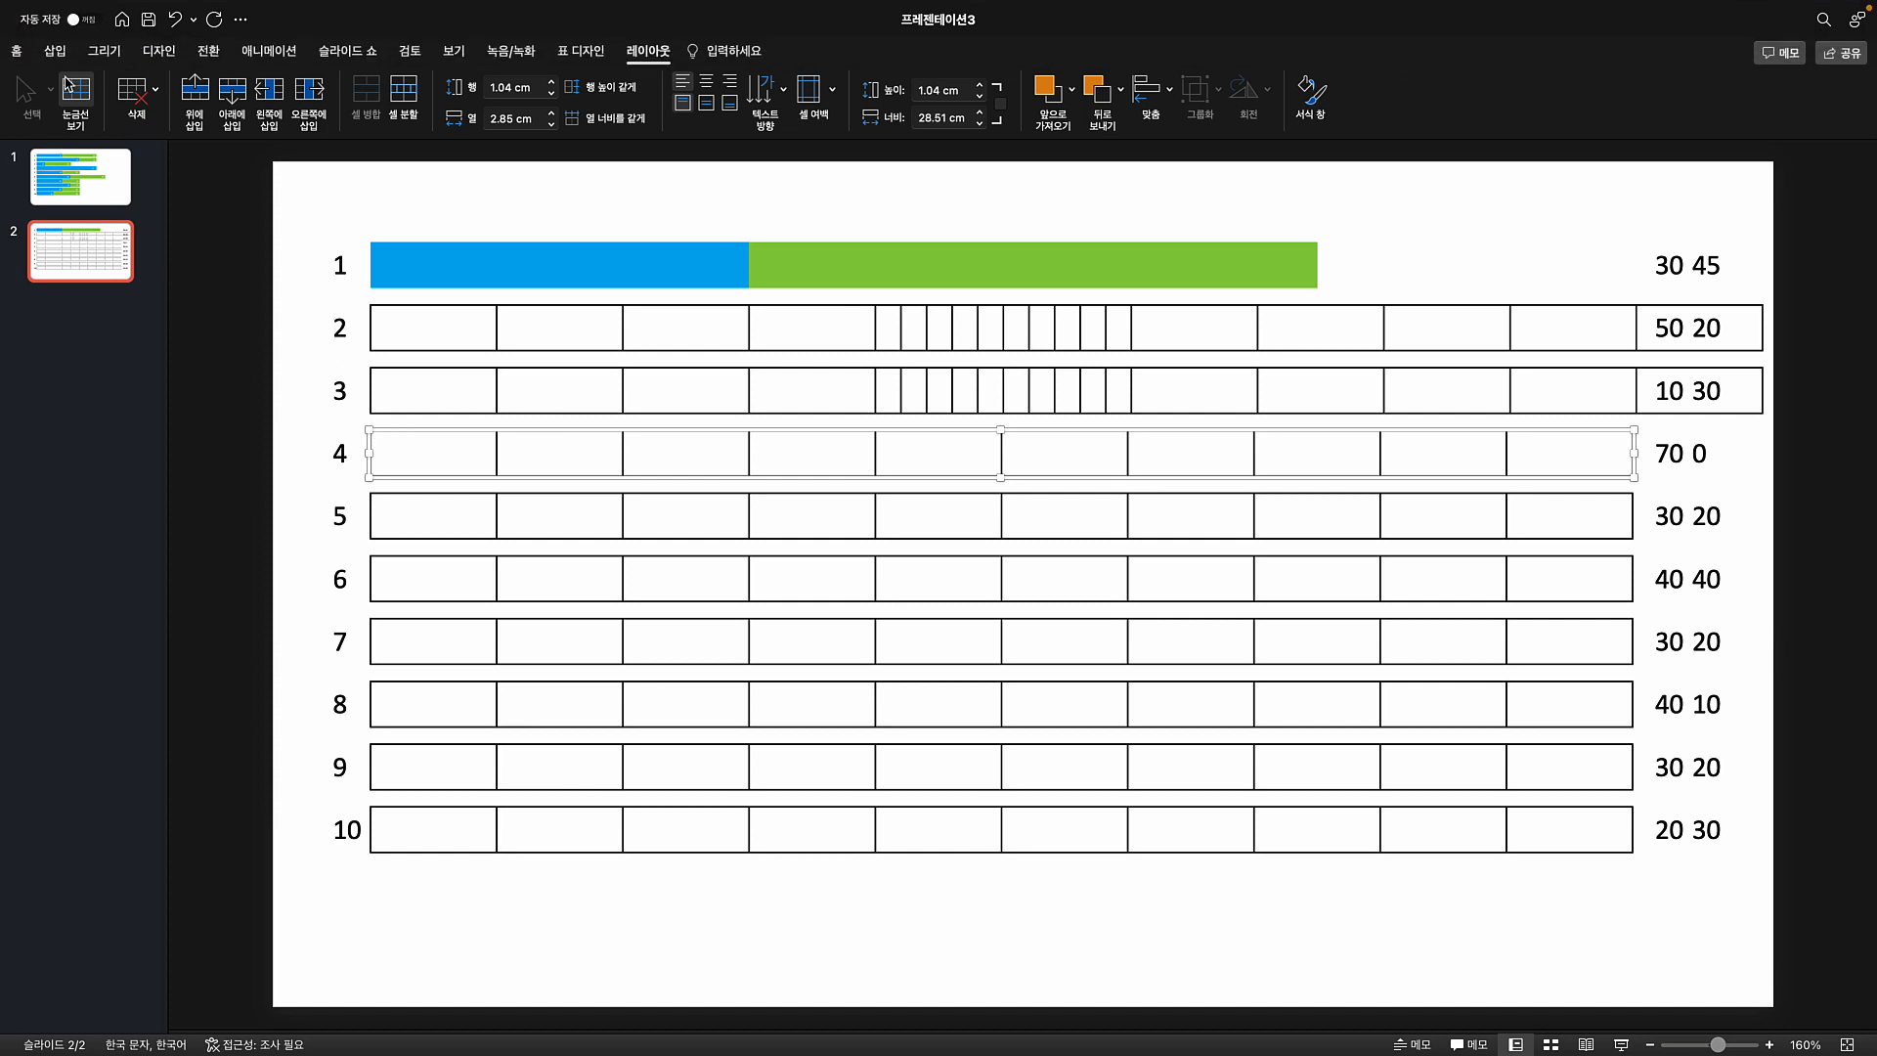
left_click(16, 51)
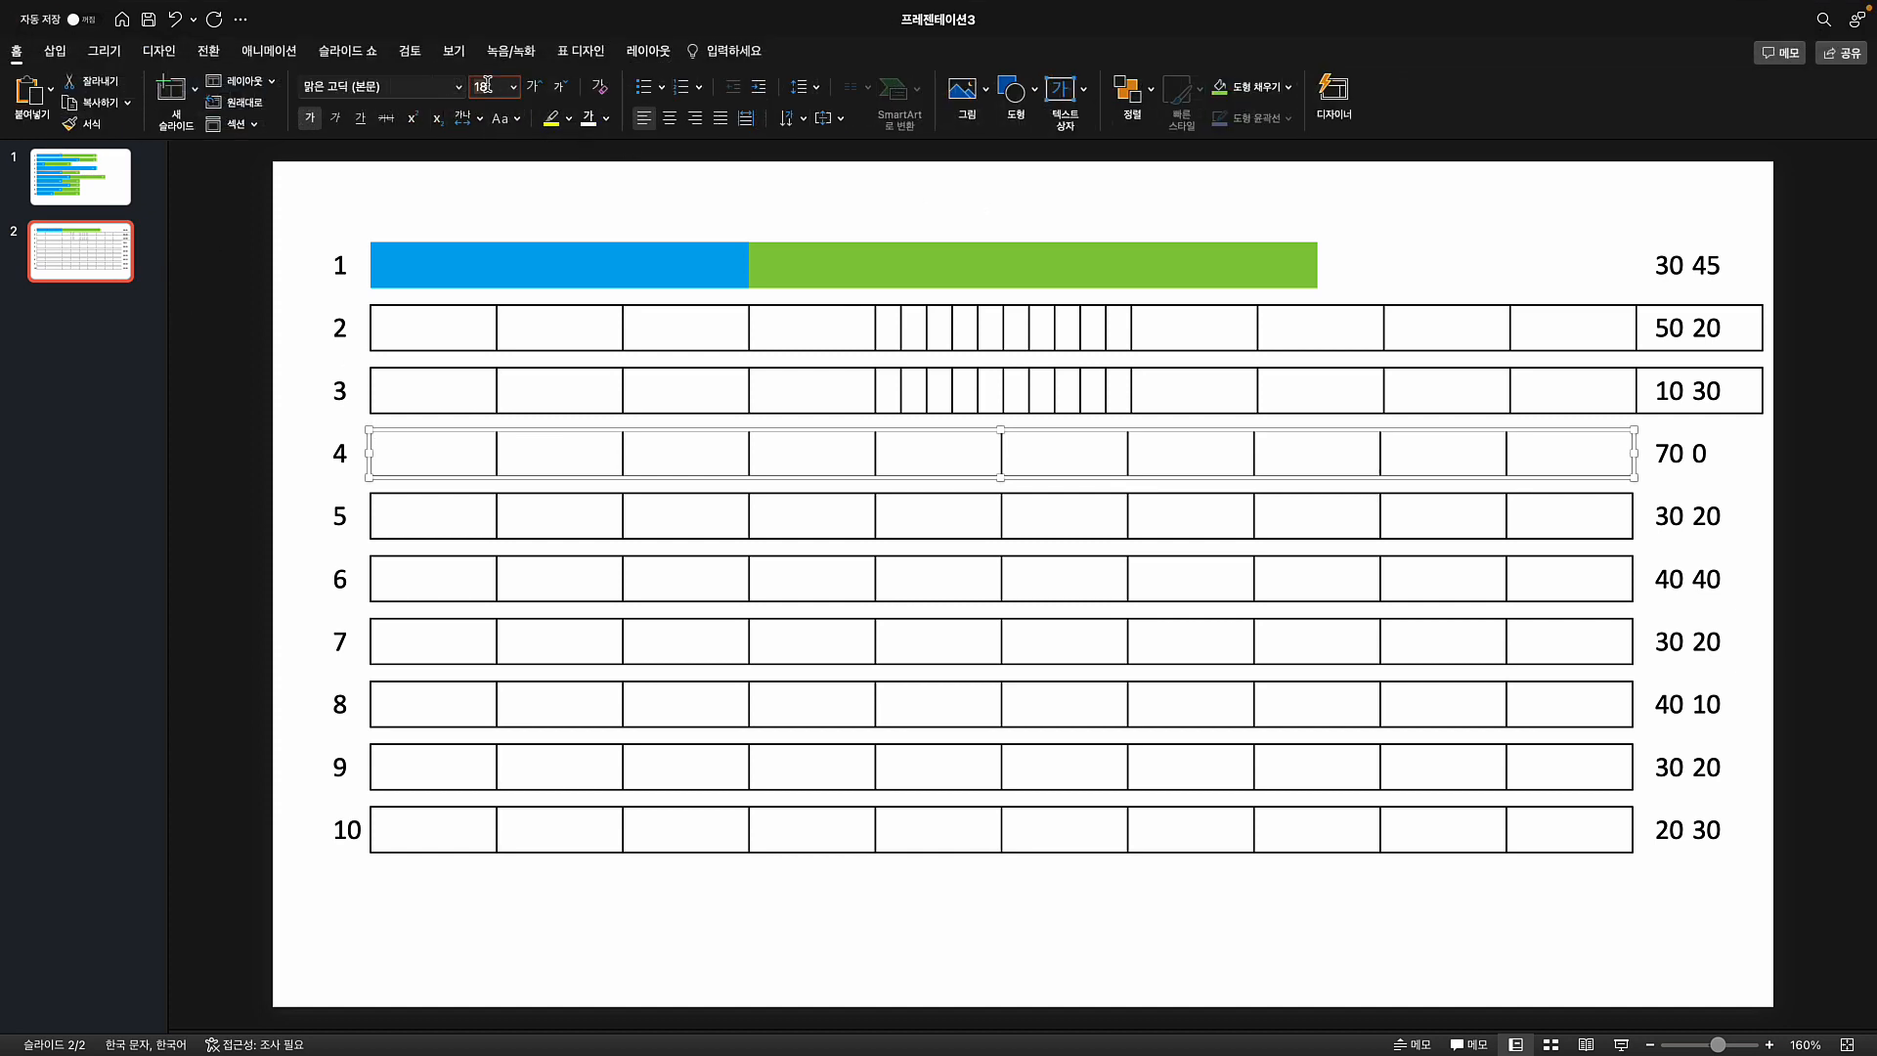
left_click(486, 86)
type("1")
key("Return")
- Set the left and right text margins of the row 4 table to 0 cm
right_click(370, 434)
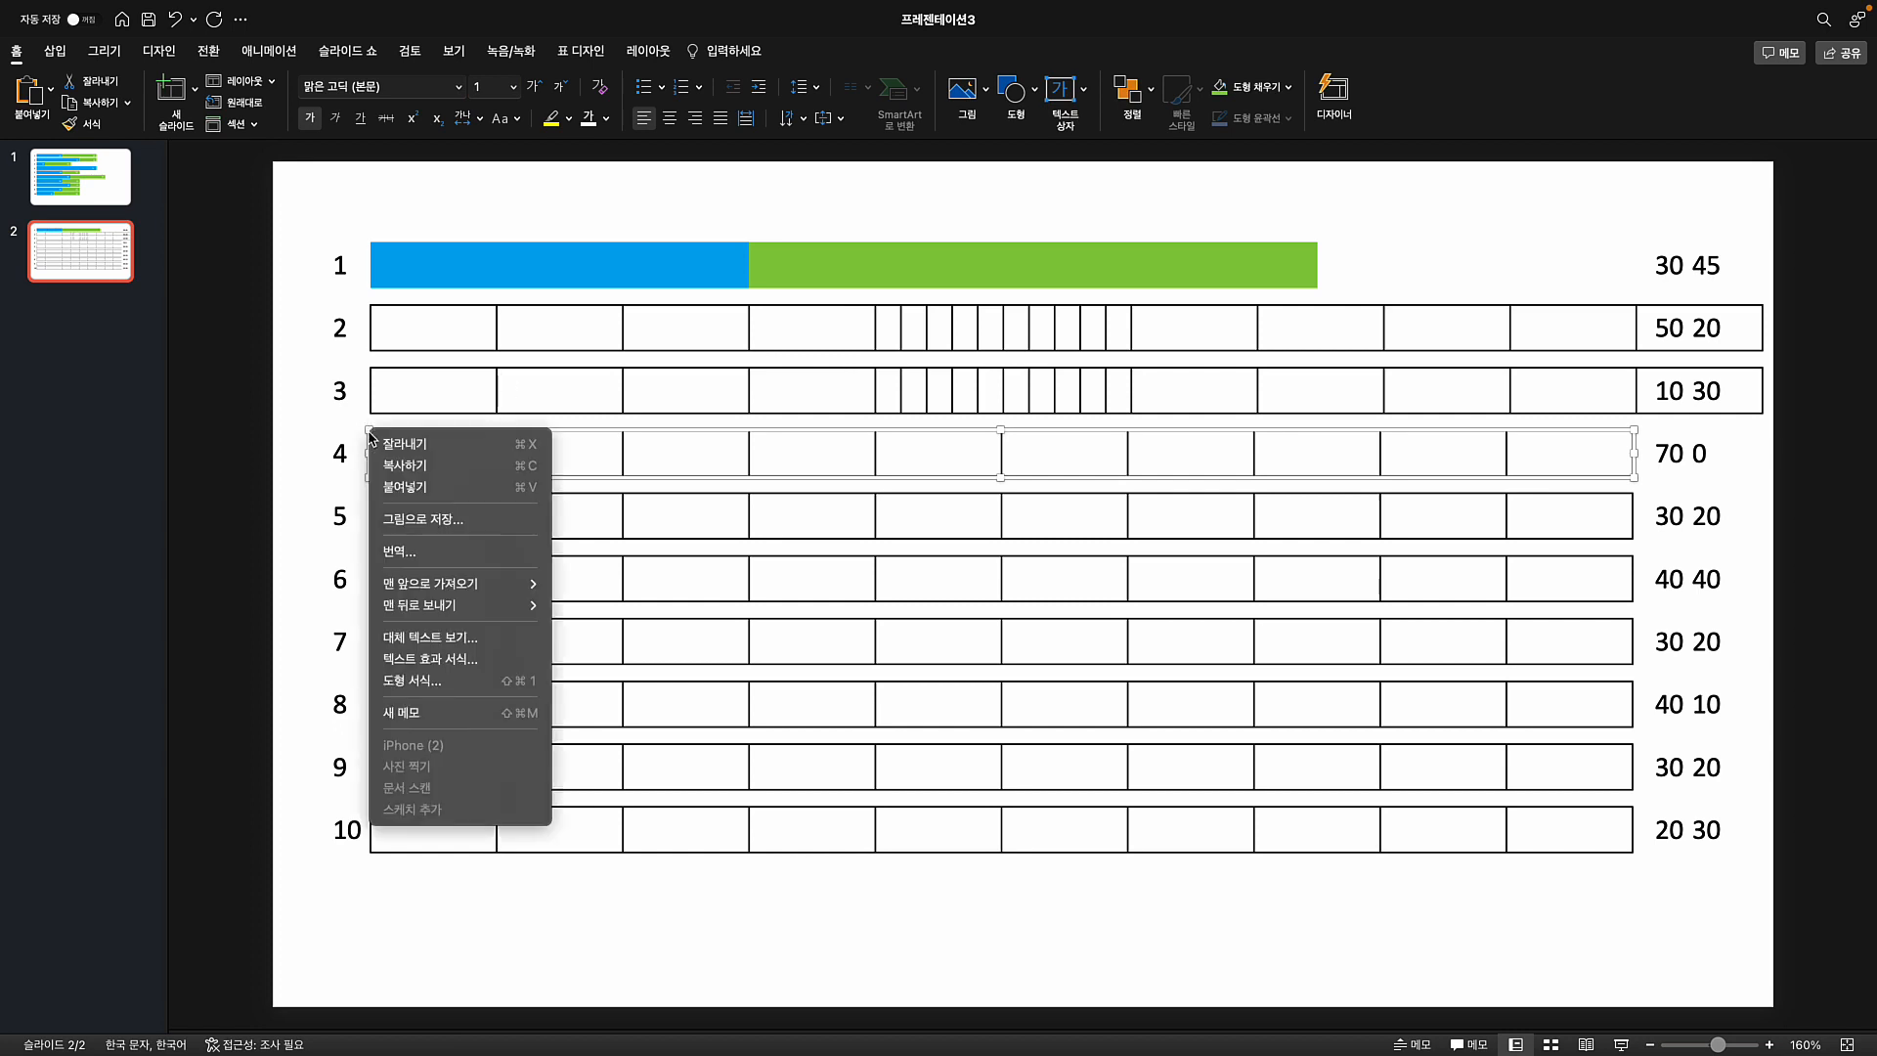
left_click(421, 680)
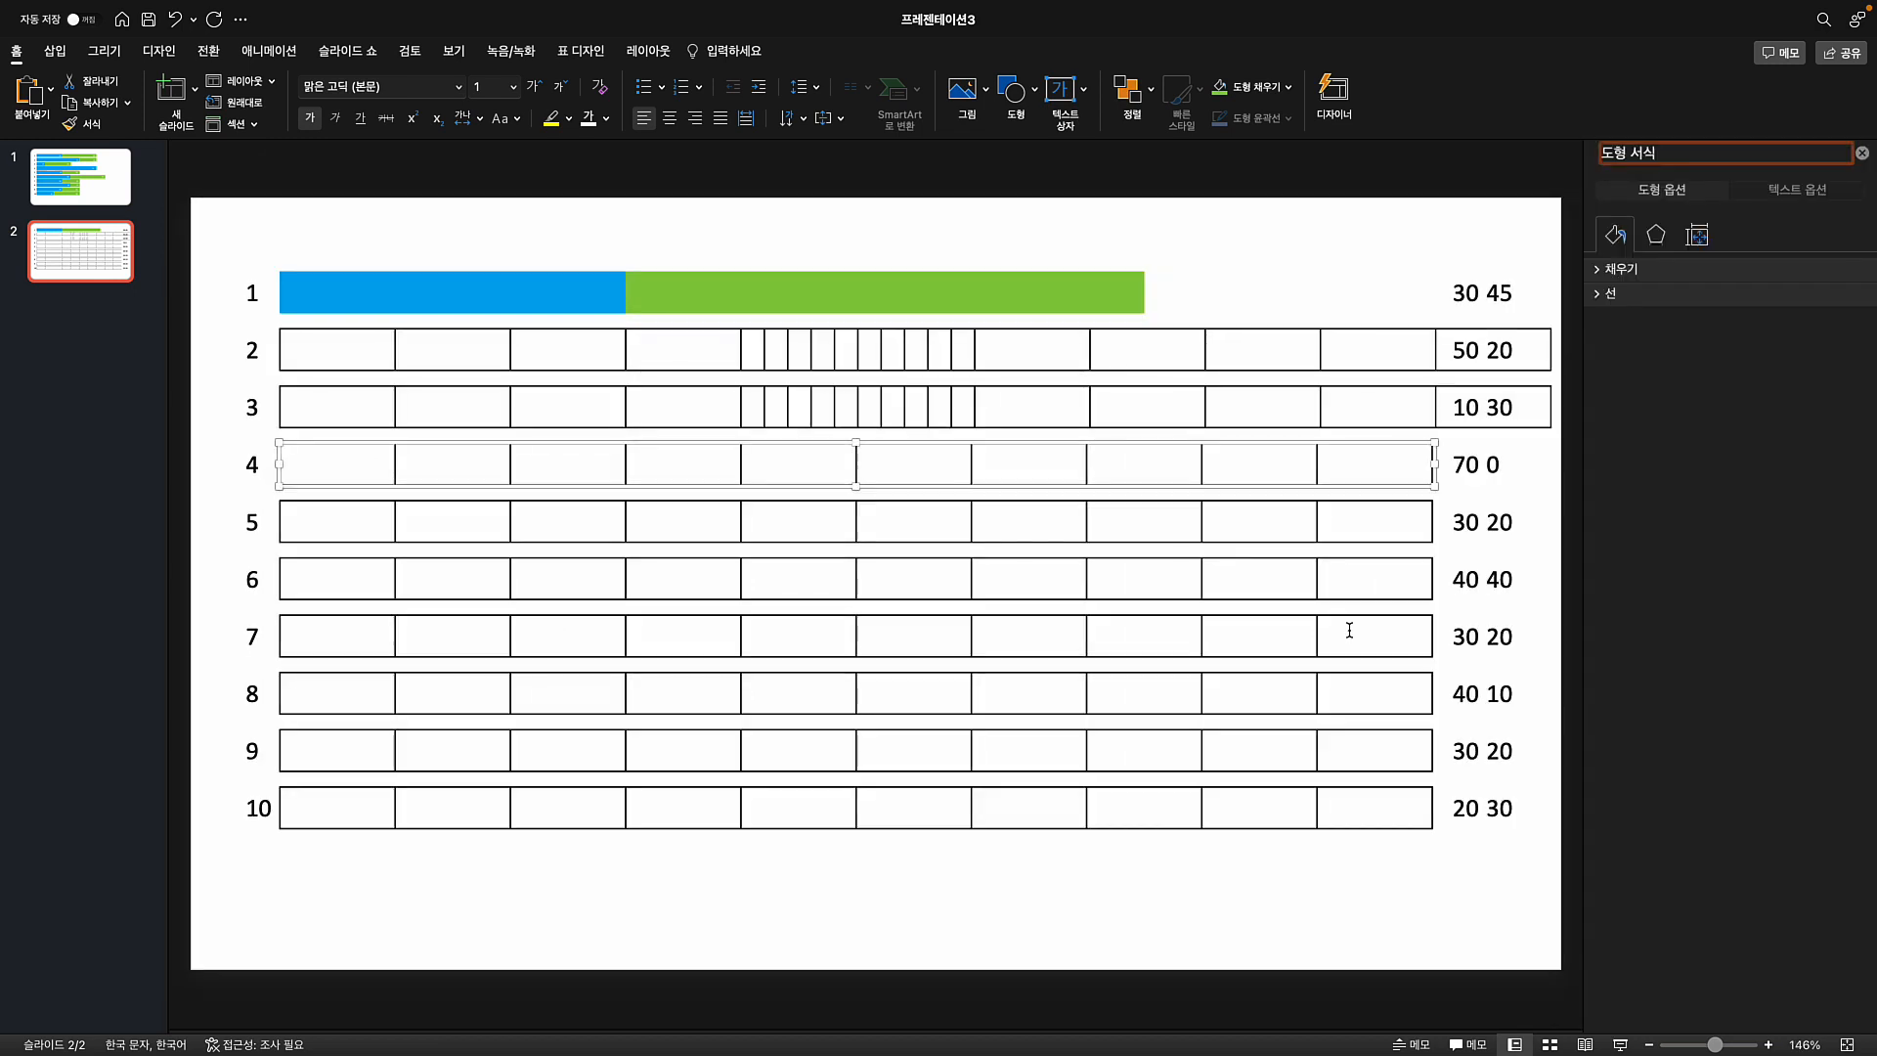
left_click(1706, 243)
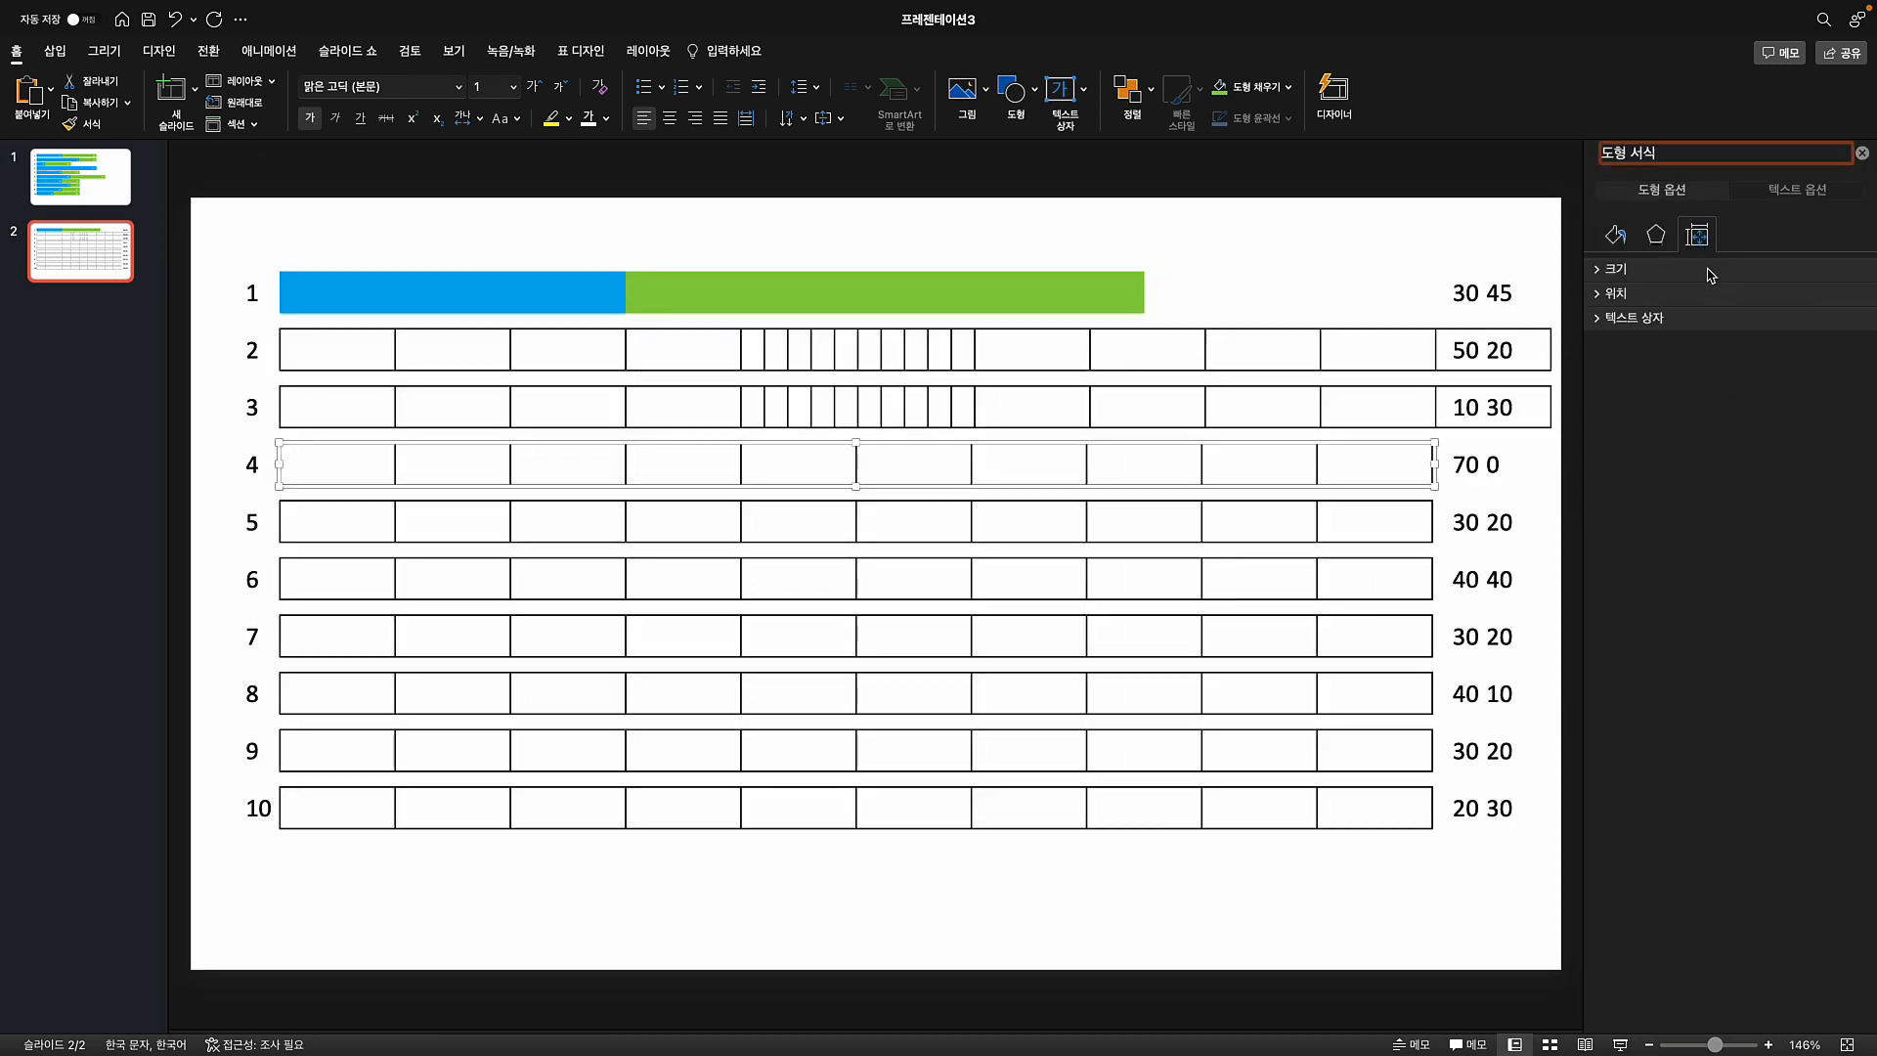
left_click(1623, 320)
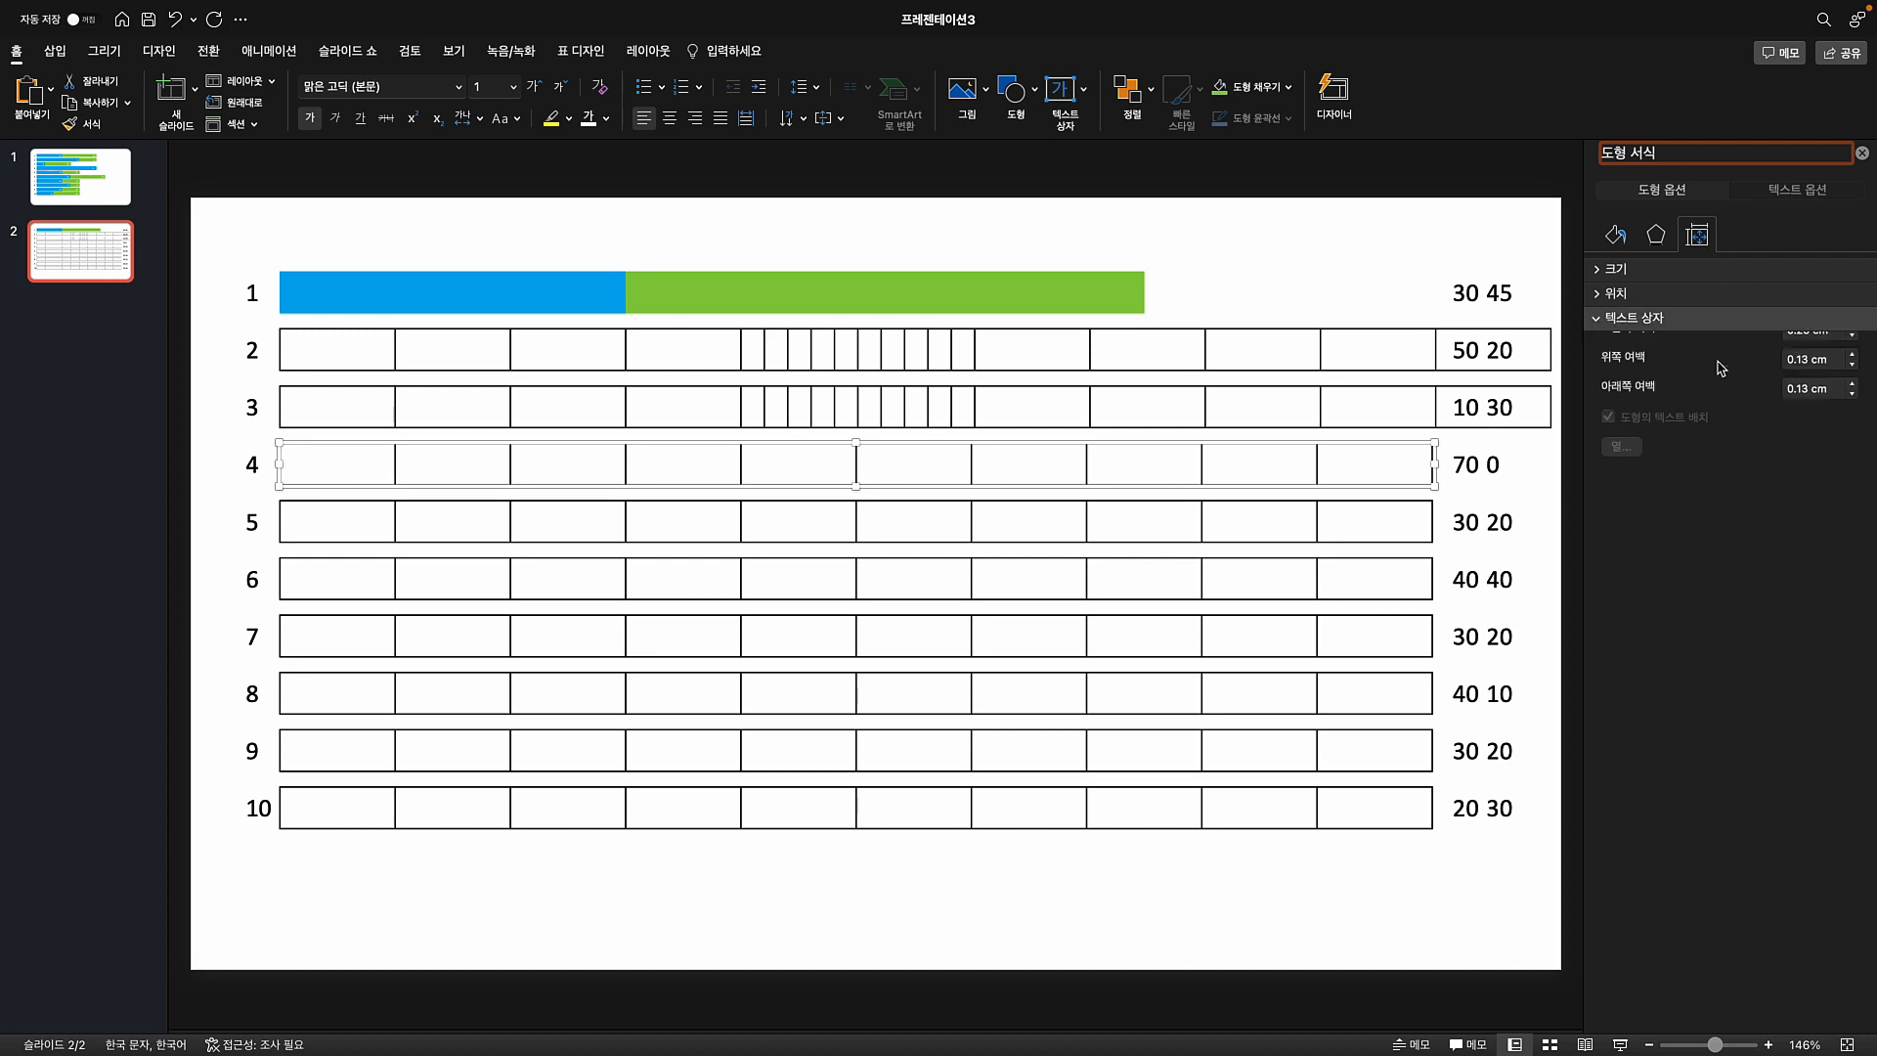
left_click(1804, 474)
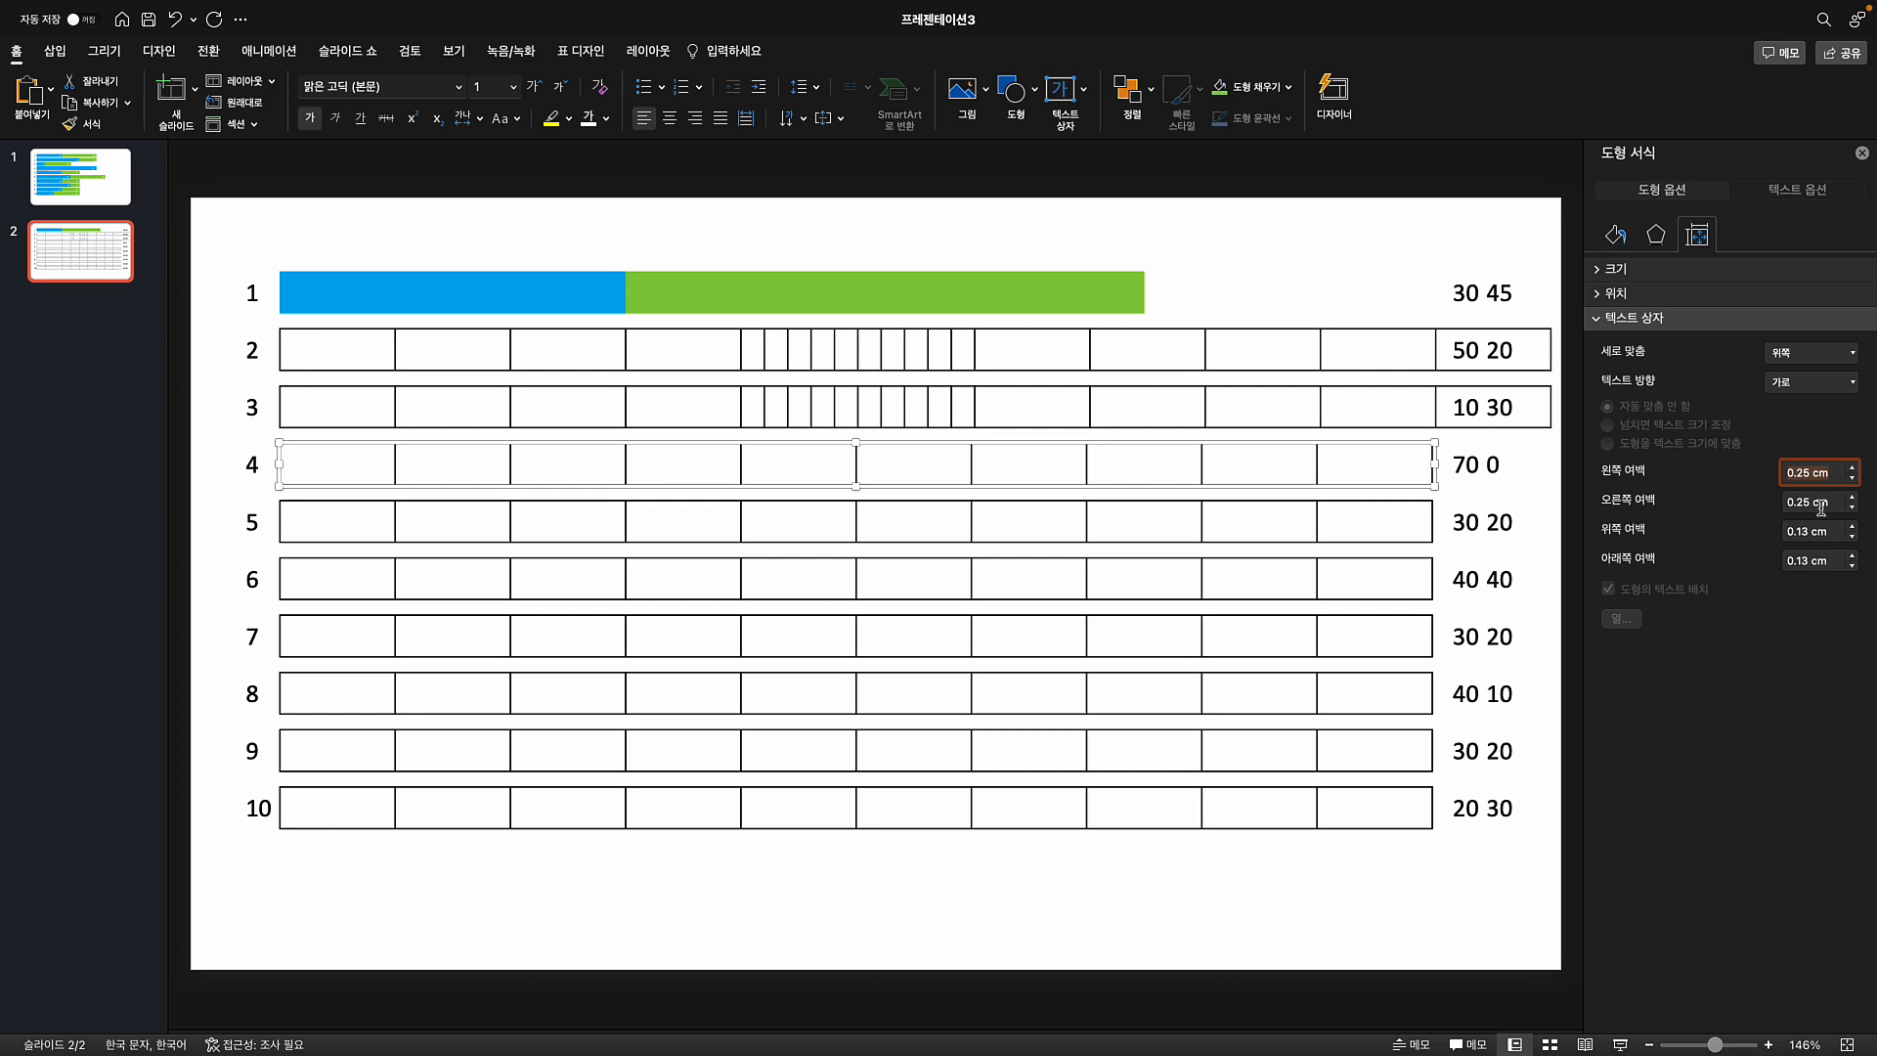
type("0")
left_click(1801, 506)
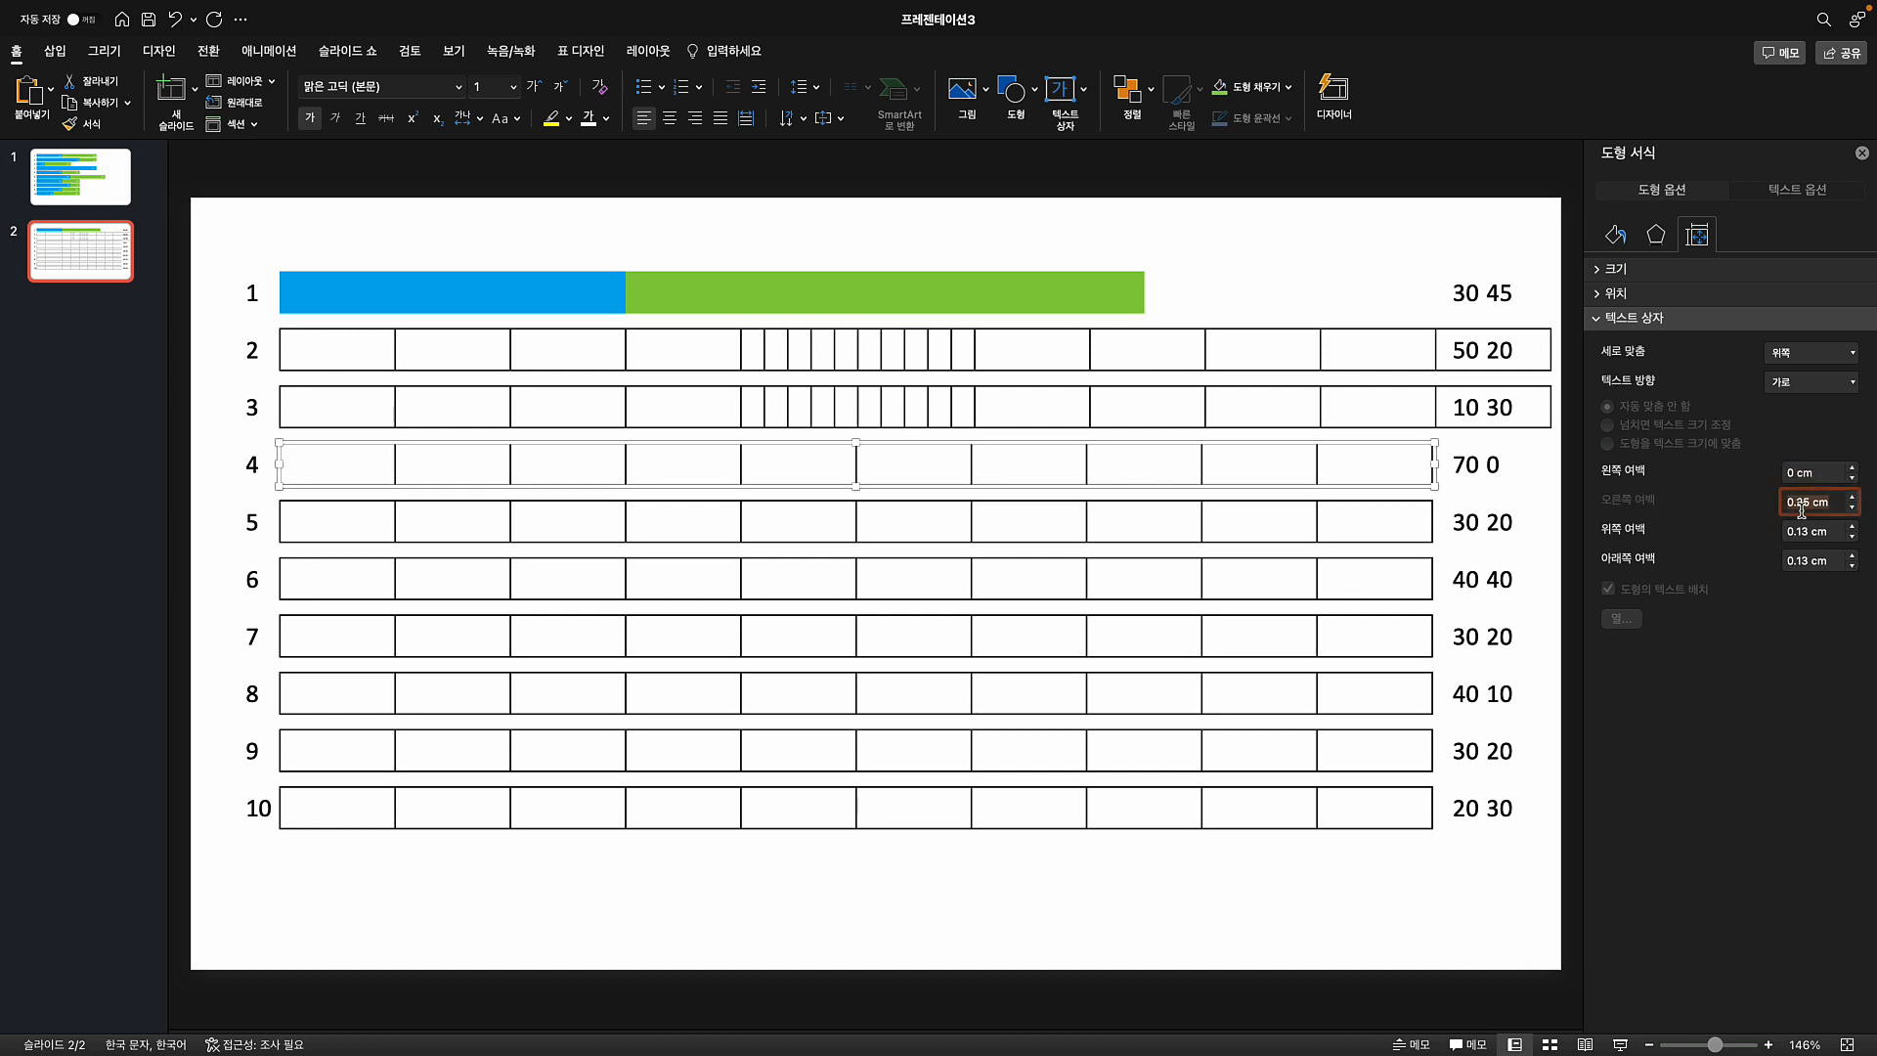
type("0")
key("Return")
- Split the fifth cell of the row 4 table into 10 columns and 1 row
left_click(798, 468)
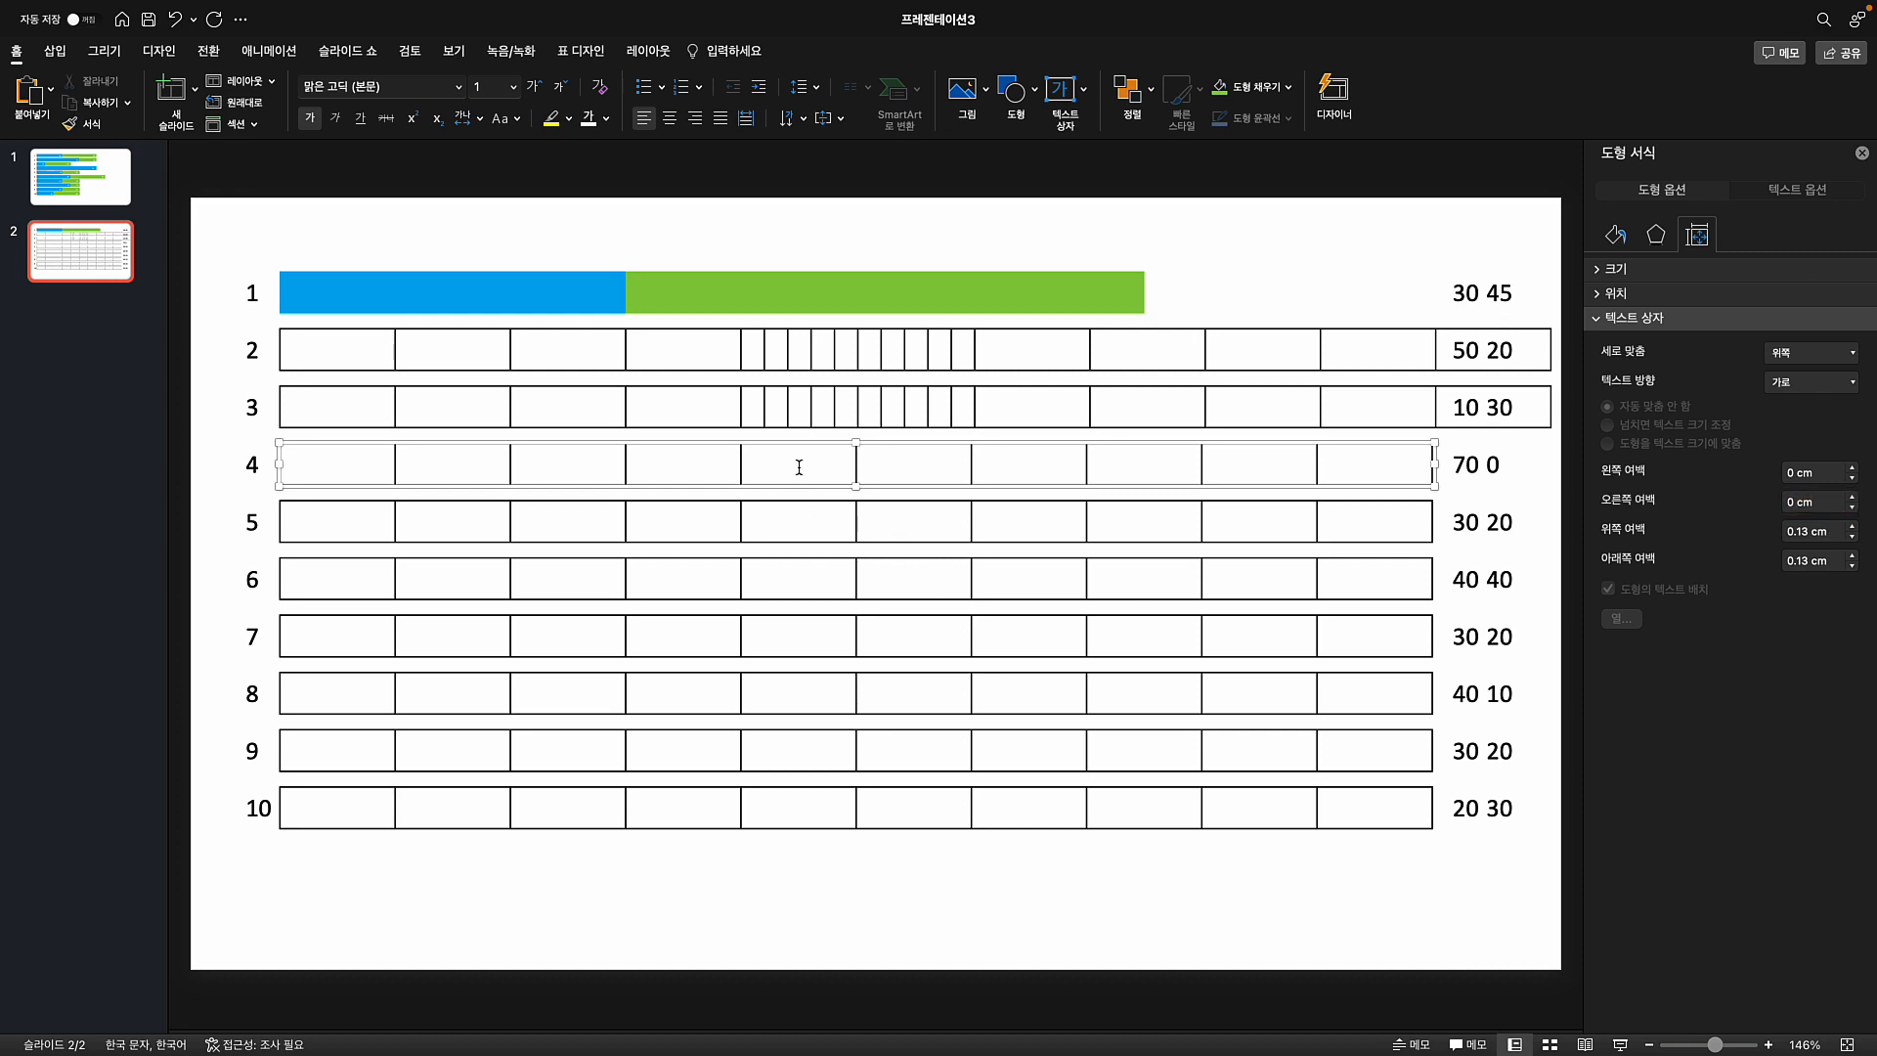
left_click(647, 51)
left_click(402, 97)
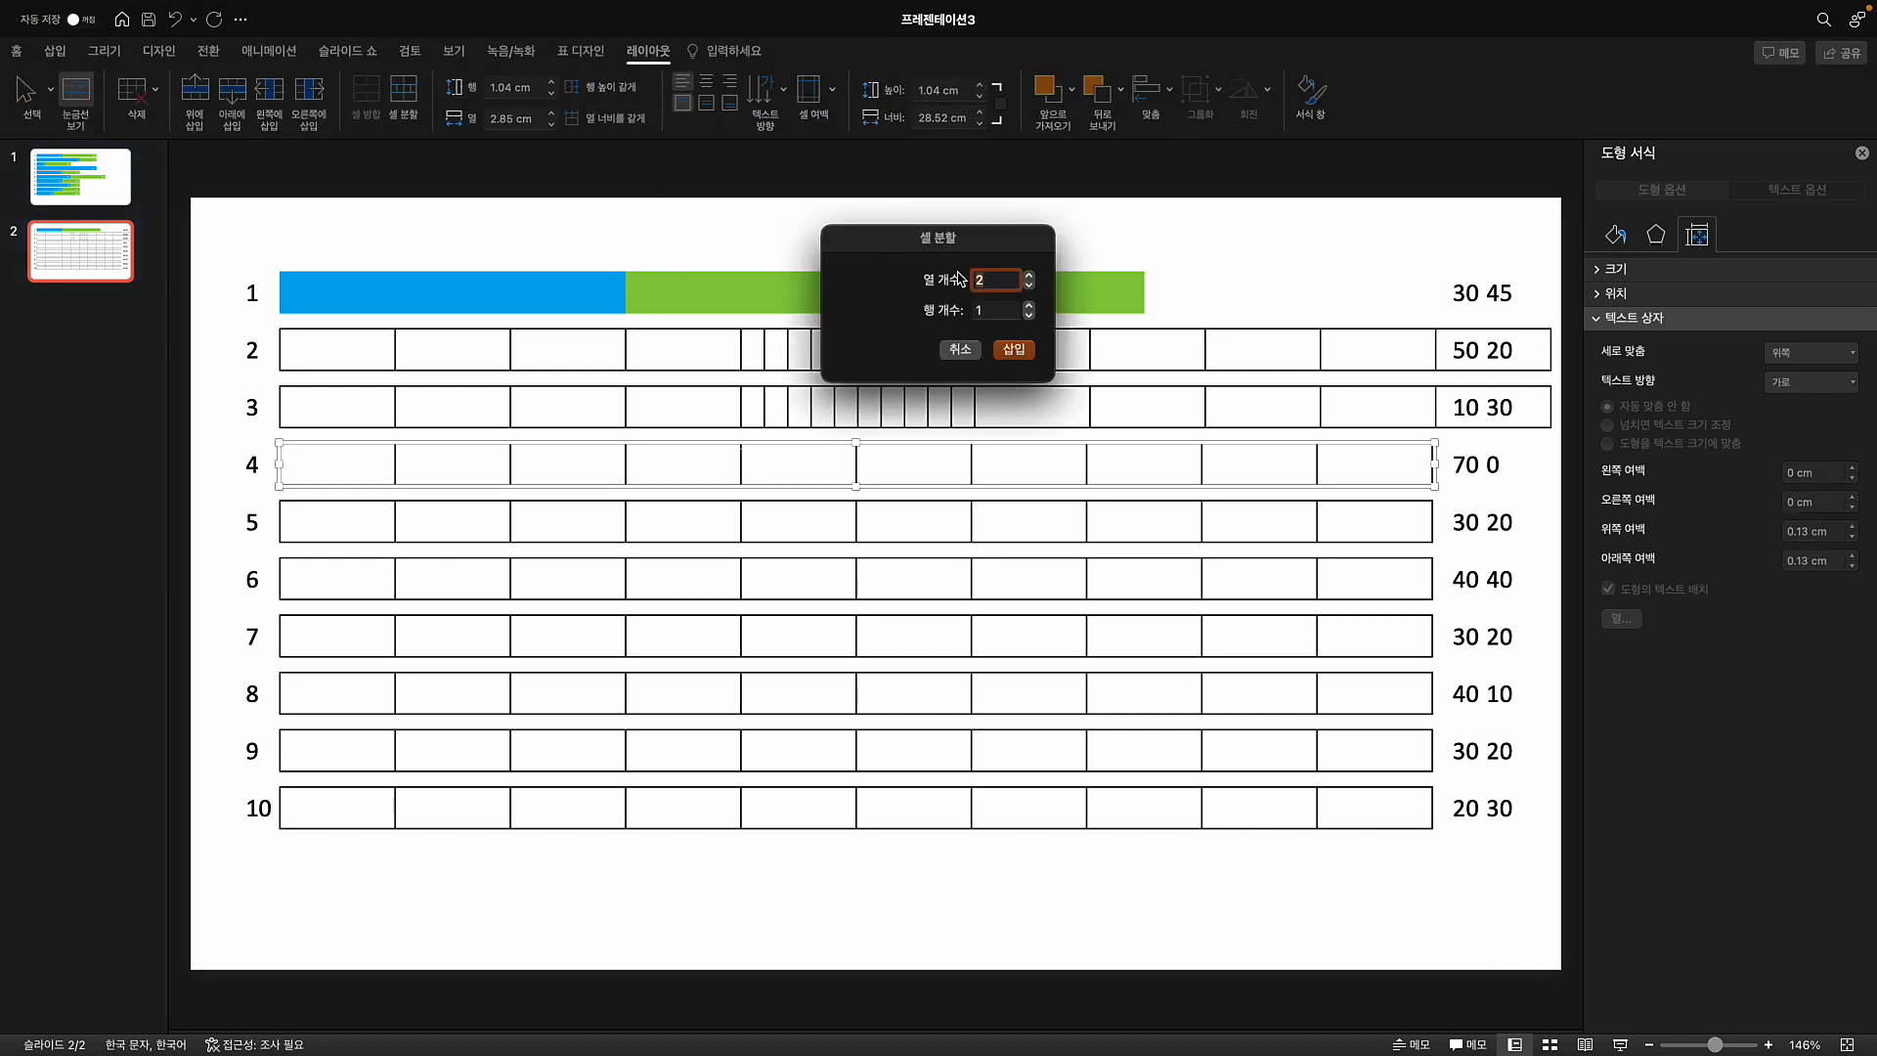
key("BackSpace")
type("10")
key("Return")
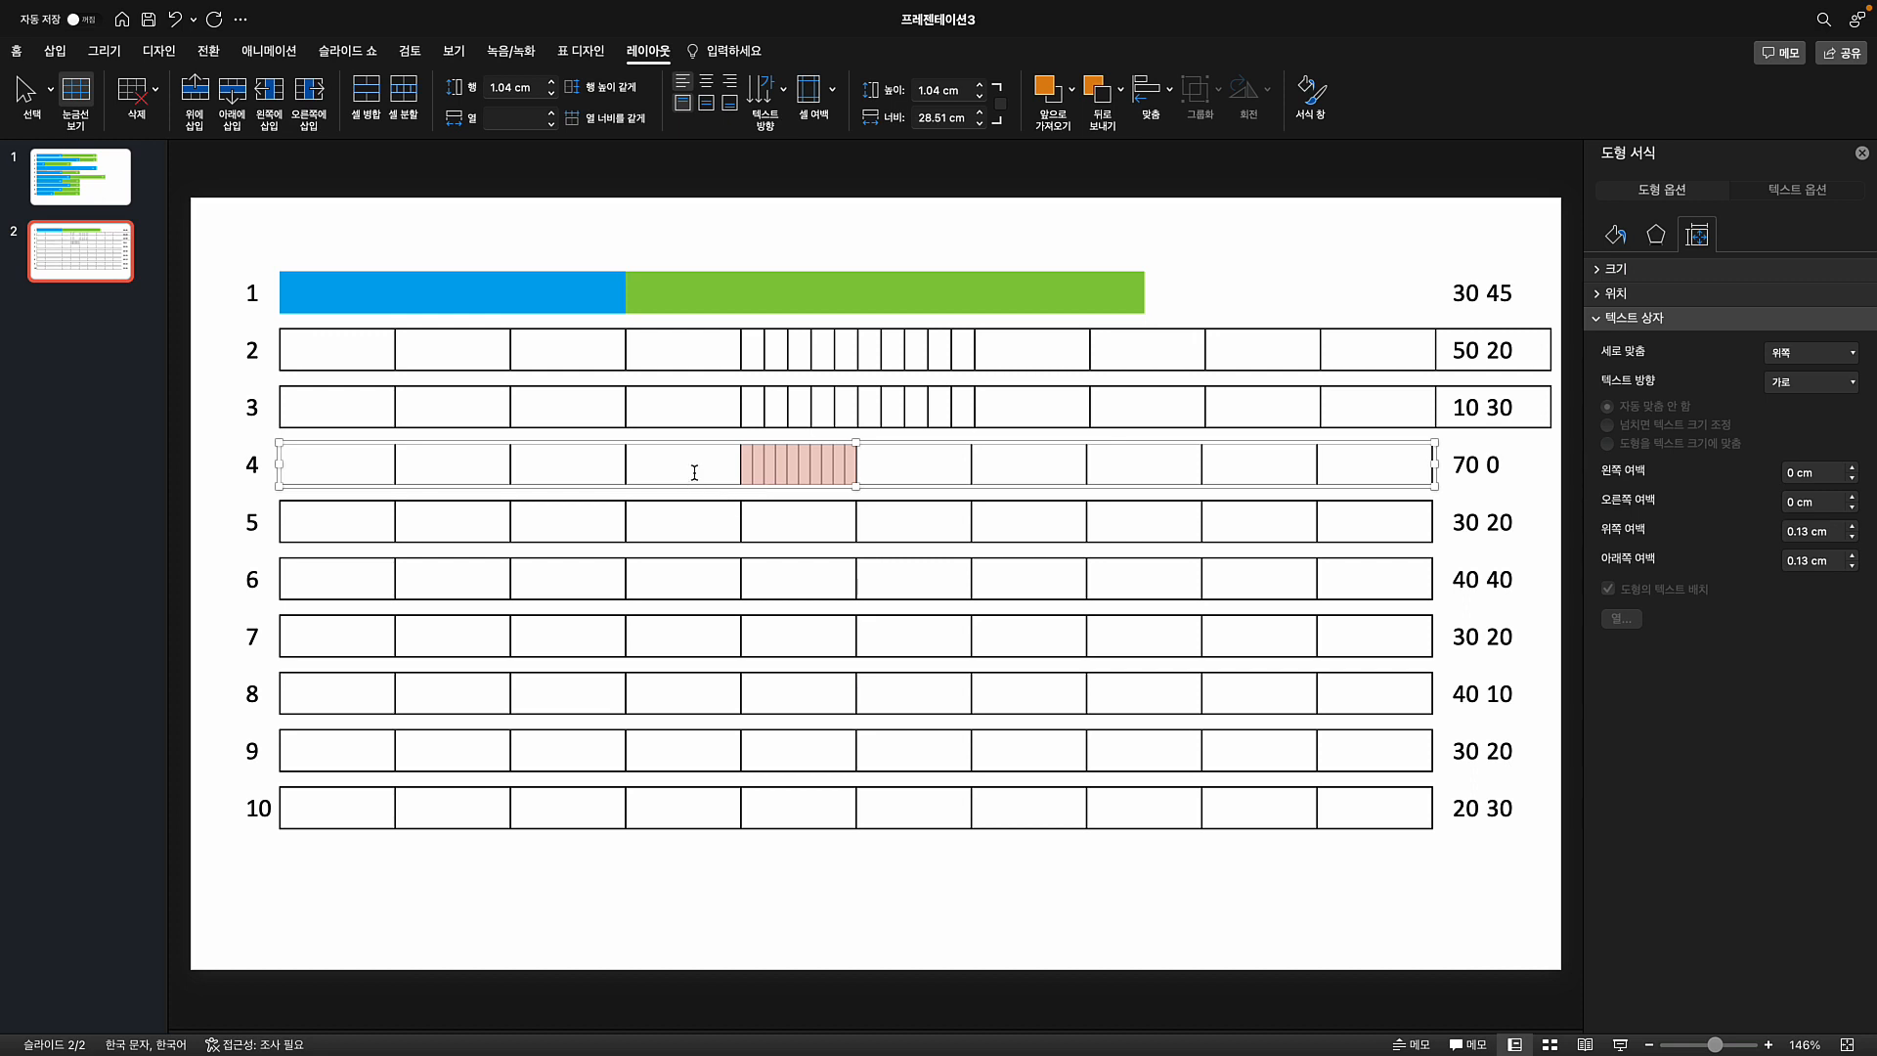
- Shade row 4's first four cells and the first three narrow cells of the split fifth cell red
left_click(657, 479)
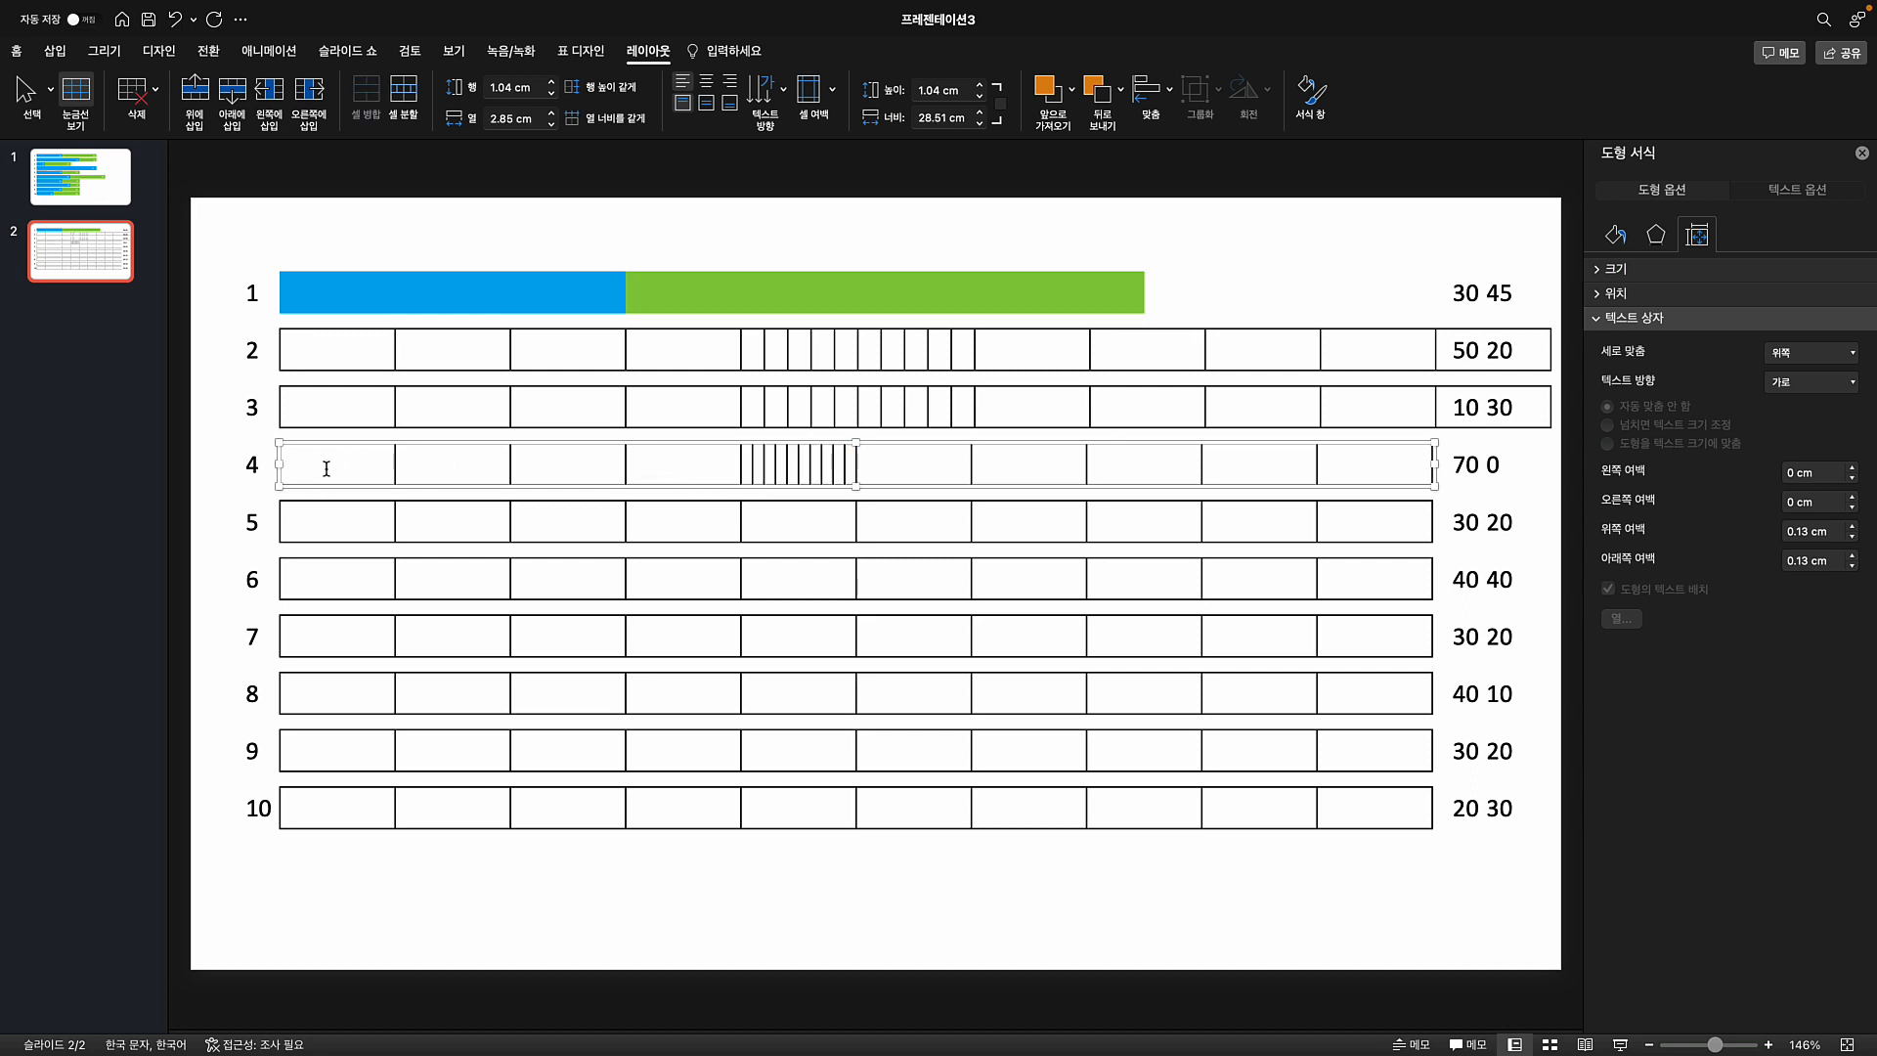
left_click_drag(331, 462, 775, 460)
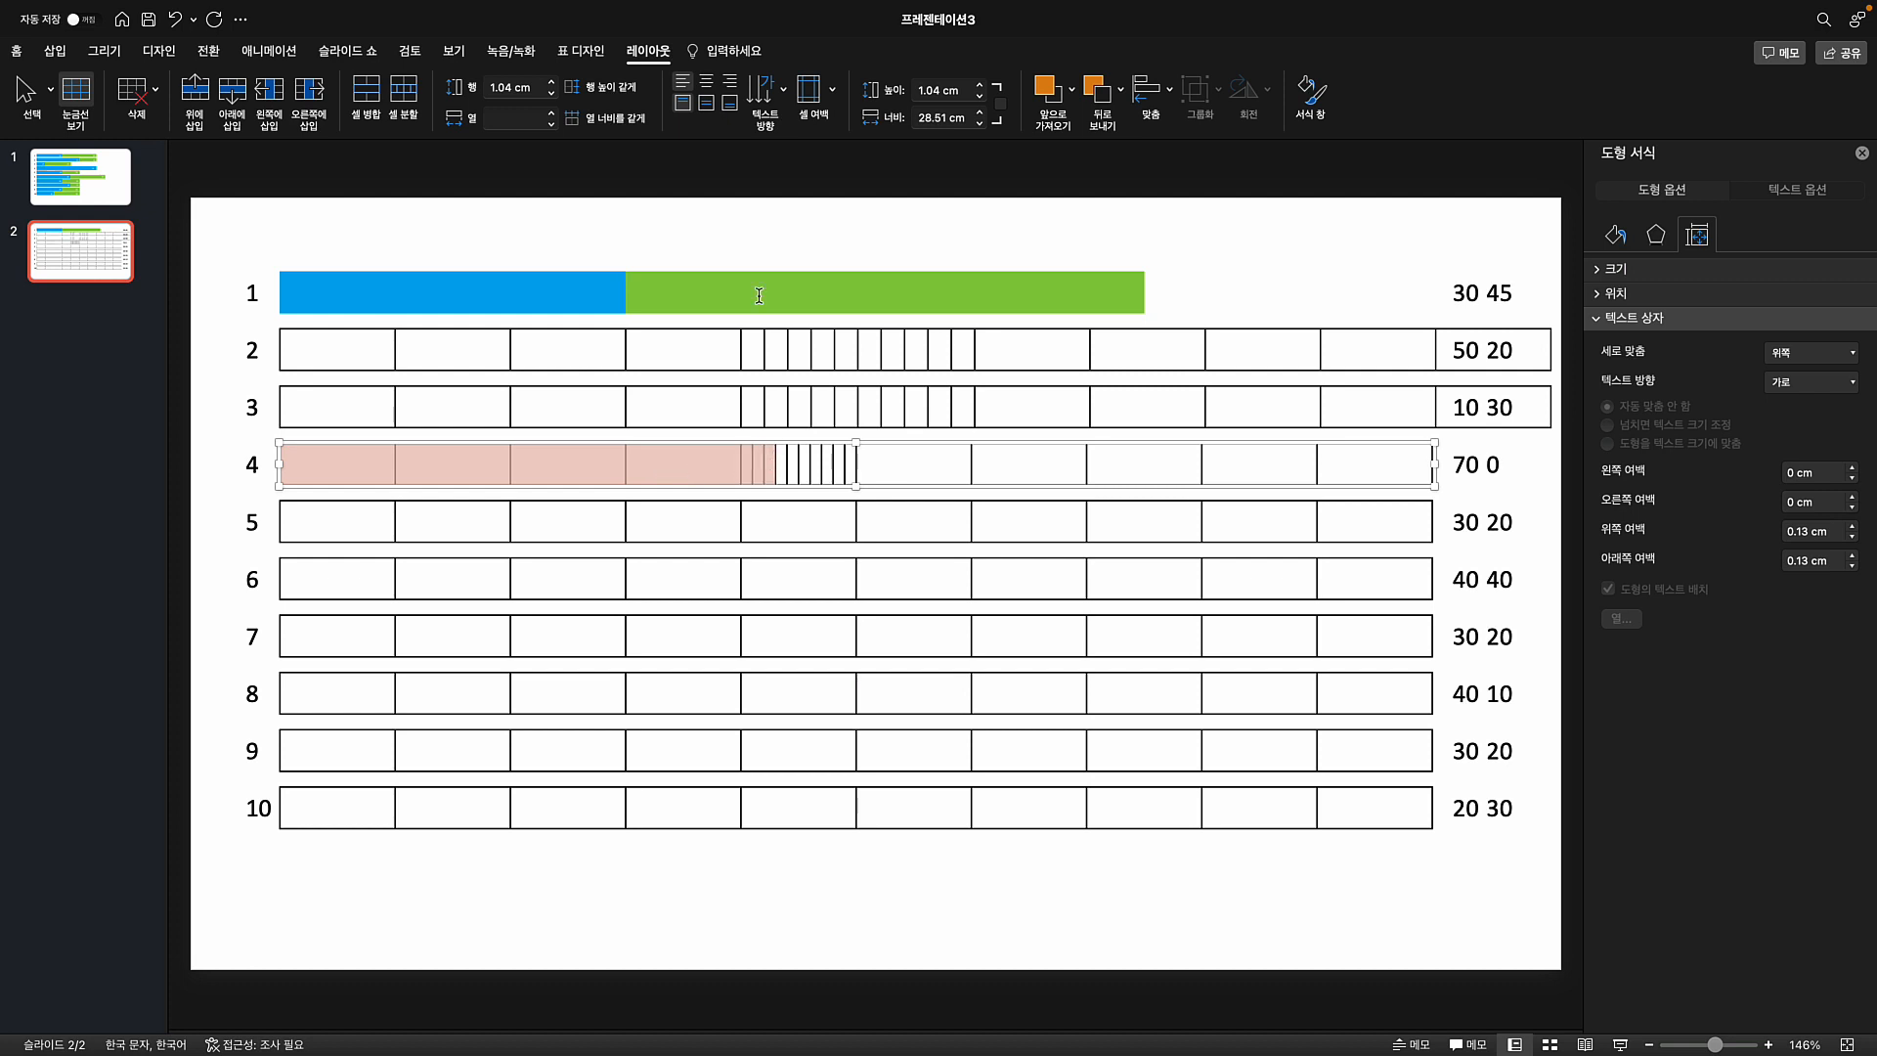
left_click(583, 54)
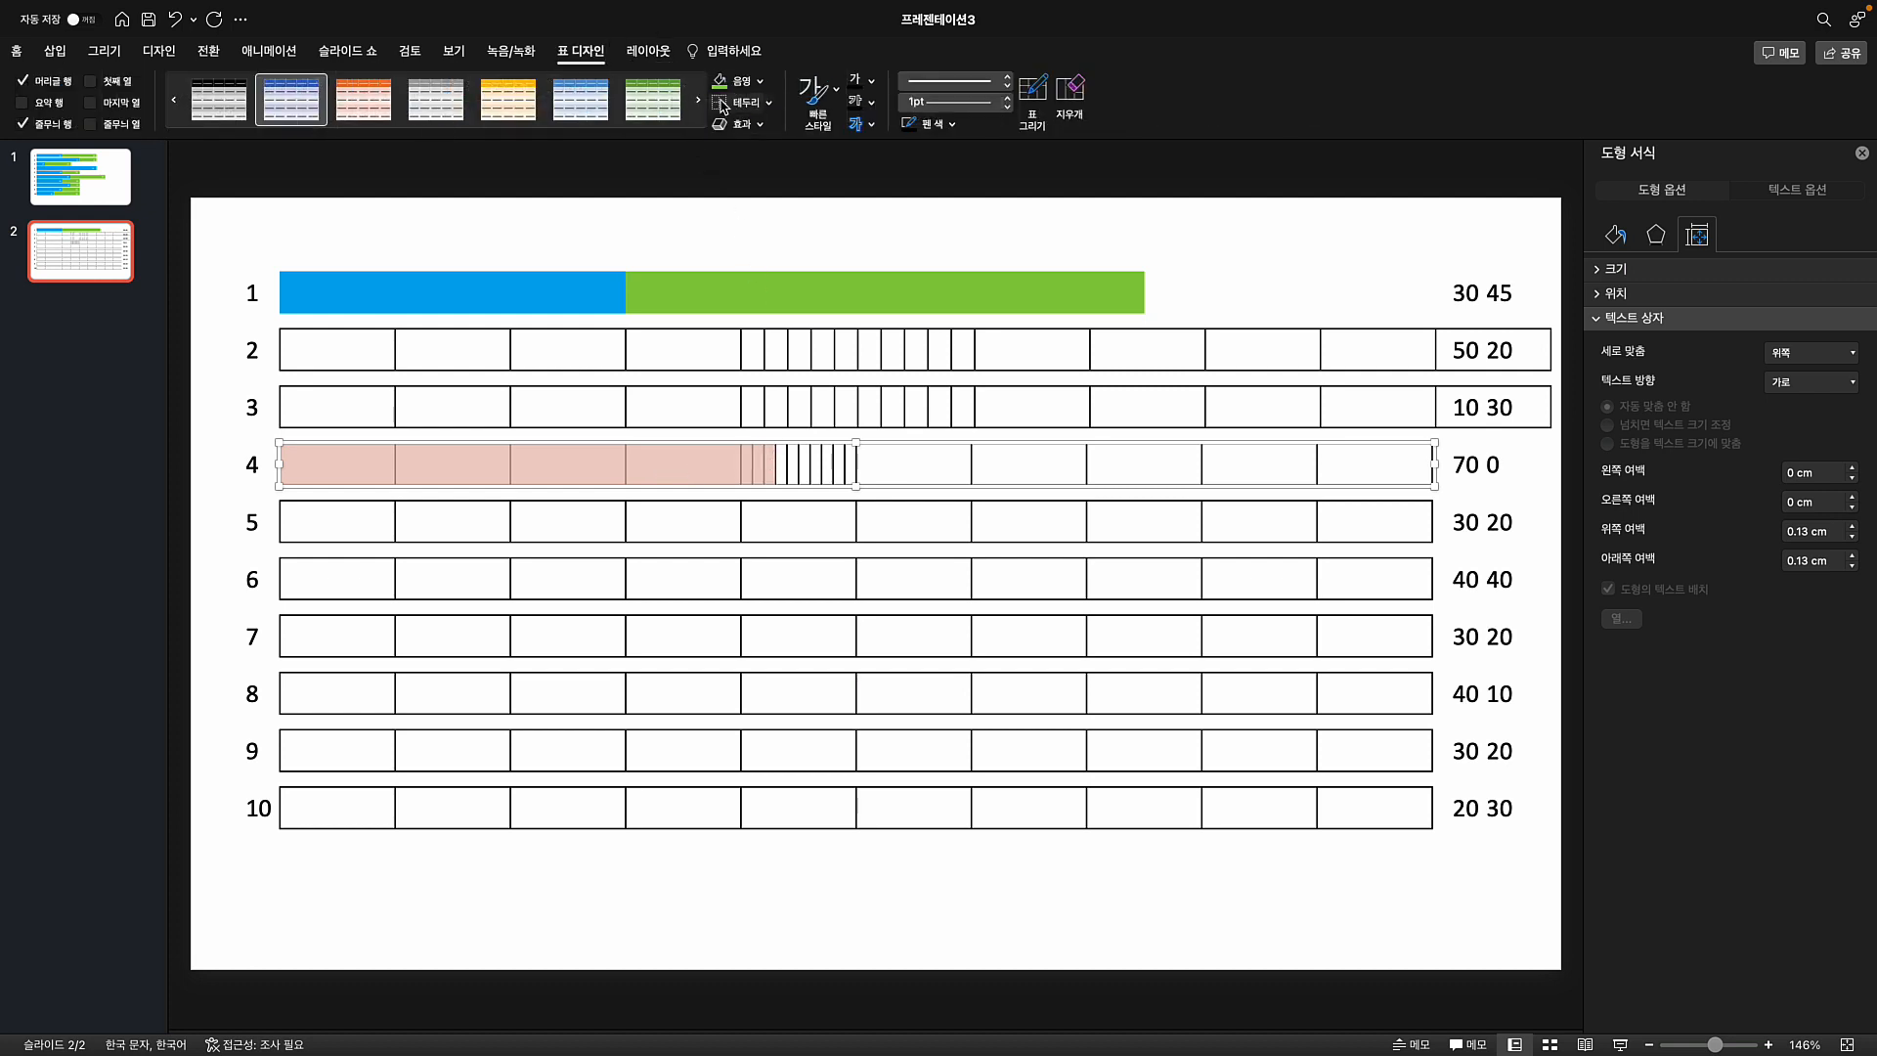
left_click(762, 84)
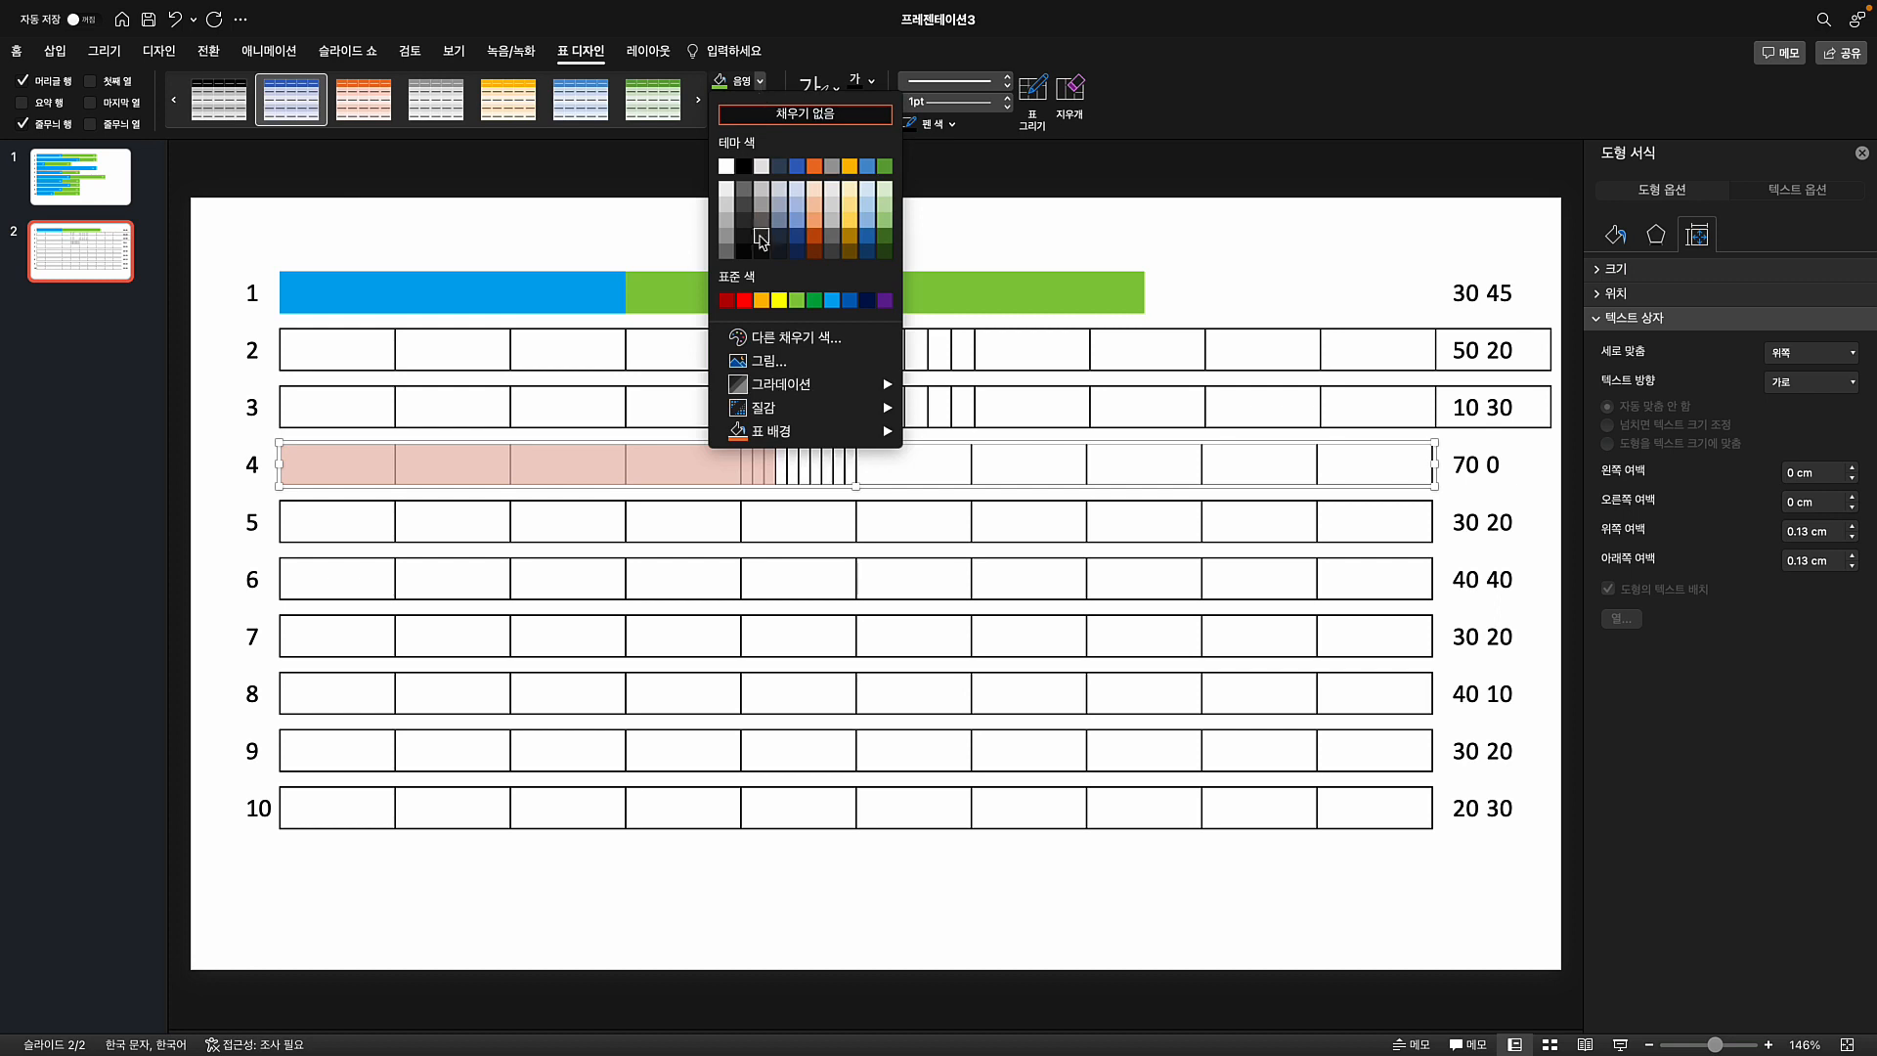
left_click(743, 299)
left_click(371, 240)
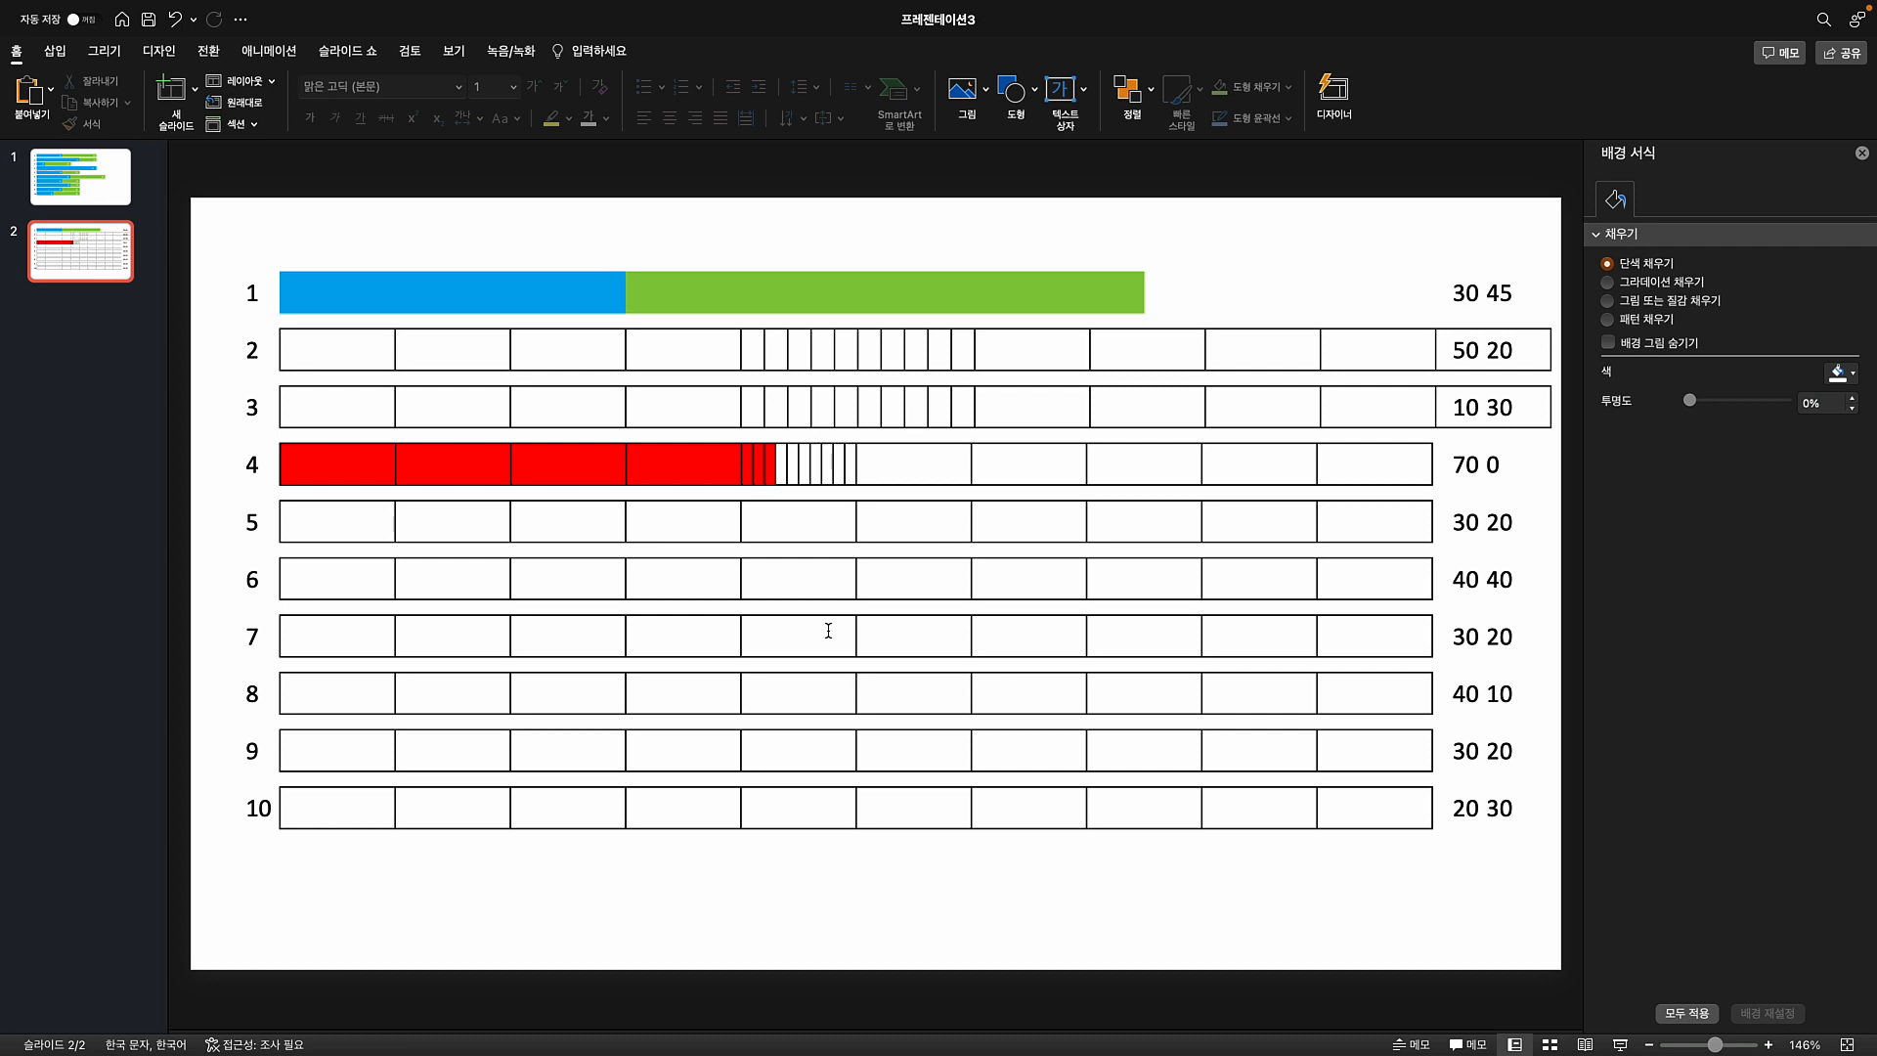
- Delete the last two empty columns of the row 1 table on slide 1
key("Page_Up")
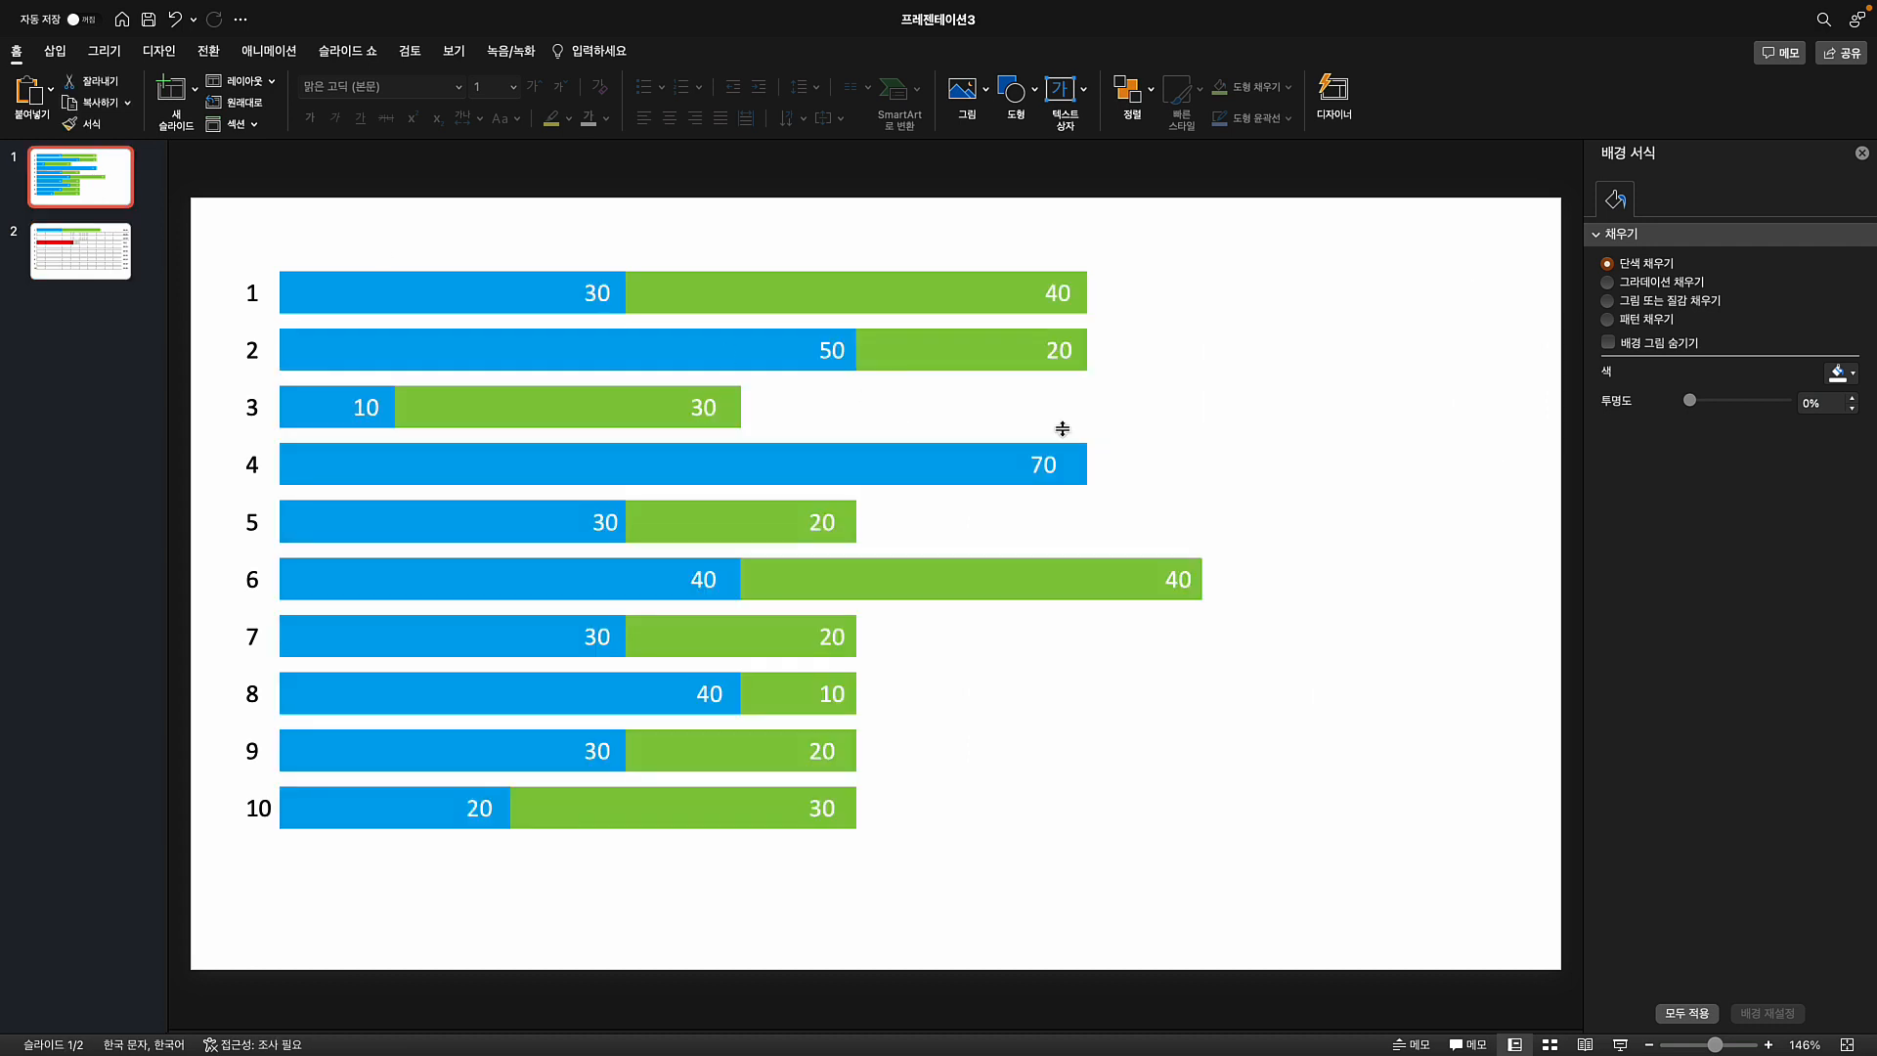
left_click(1223, 333)
left_click(1219, 590)
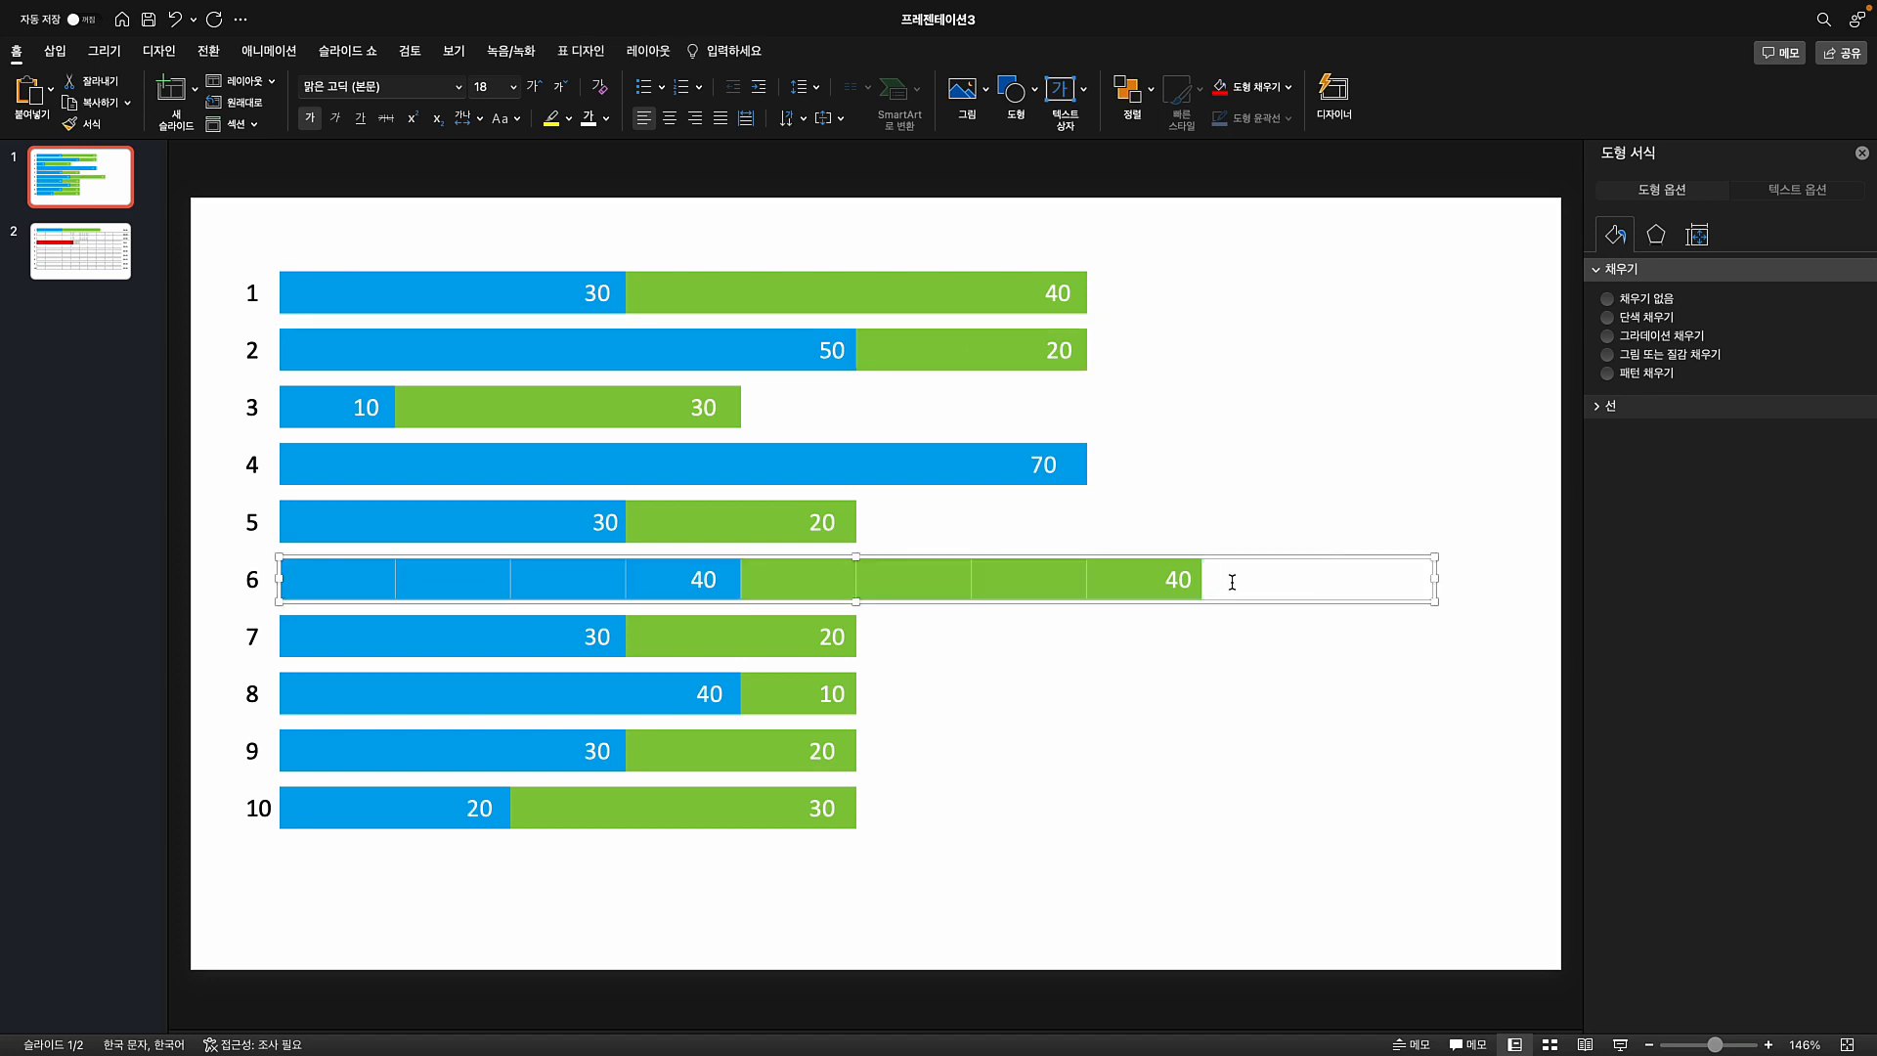
left_click_drag(1211, 577, 1375, 576)
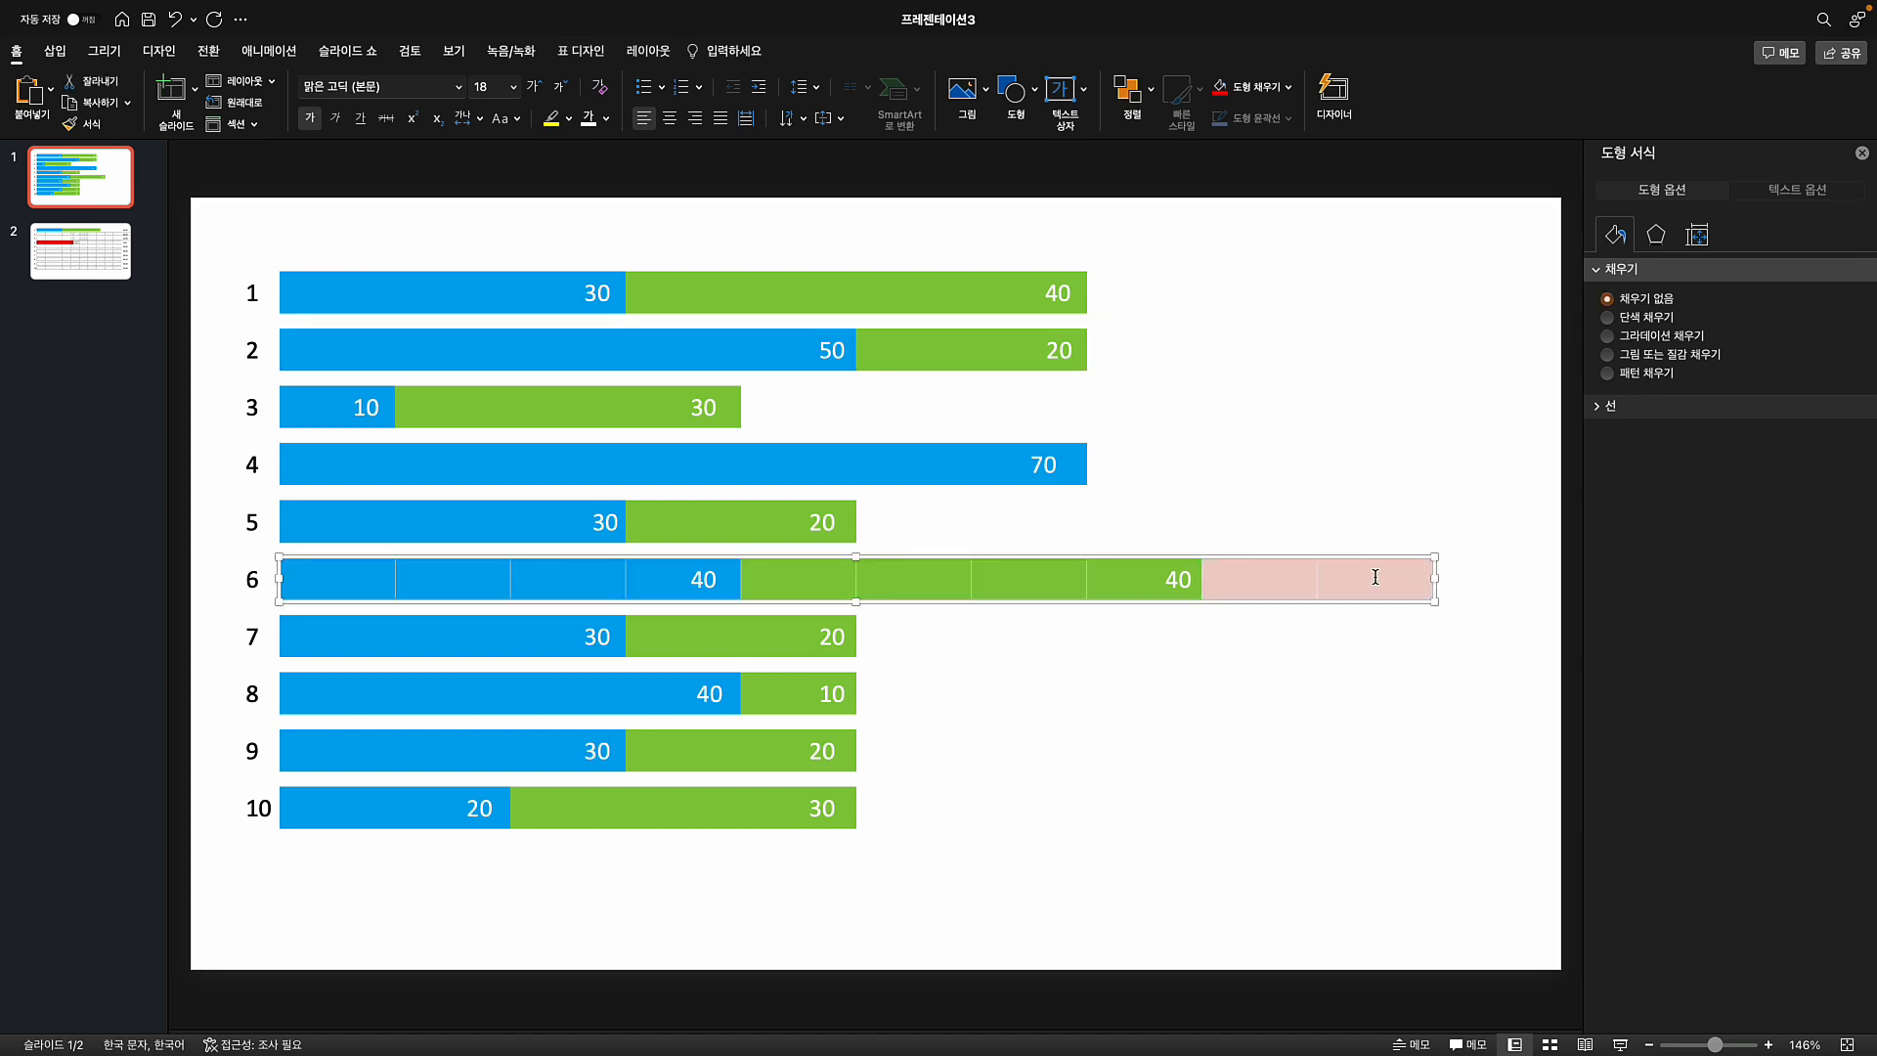
left_click(1259, 290)
left_click_drag(1286, 292, 1354, 292)
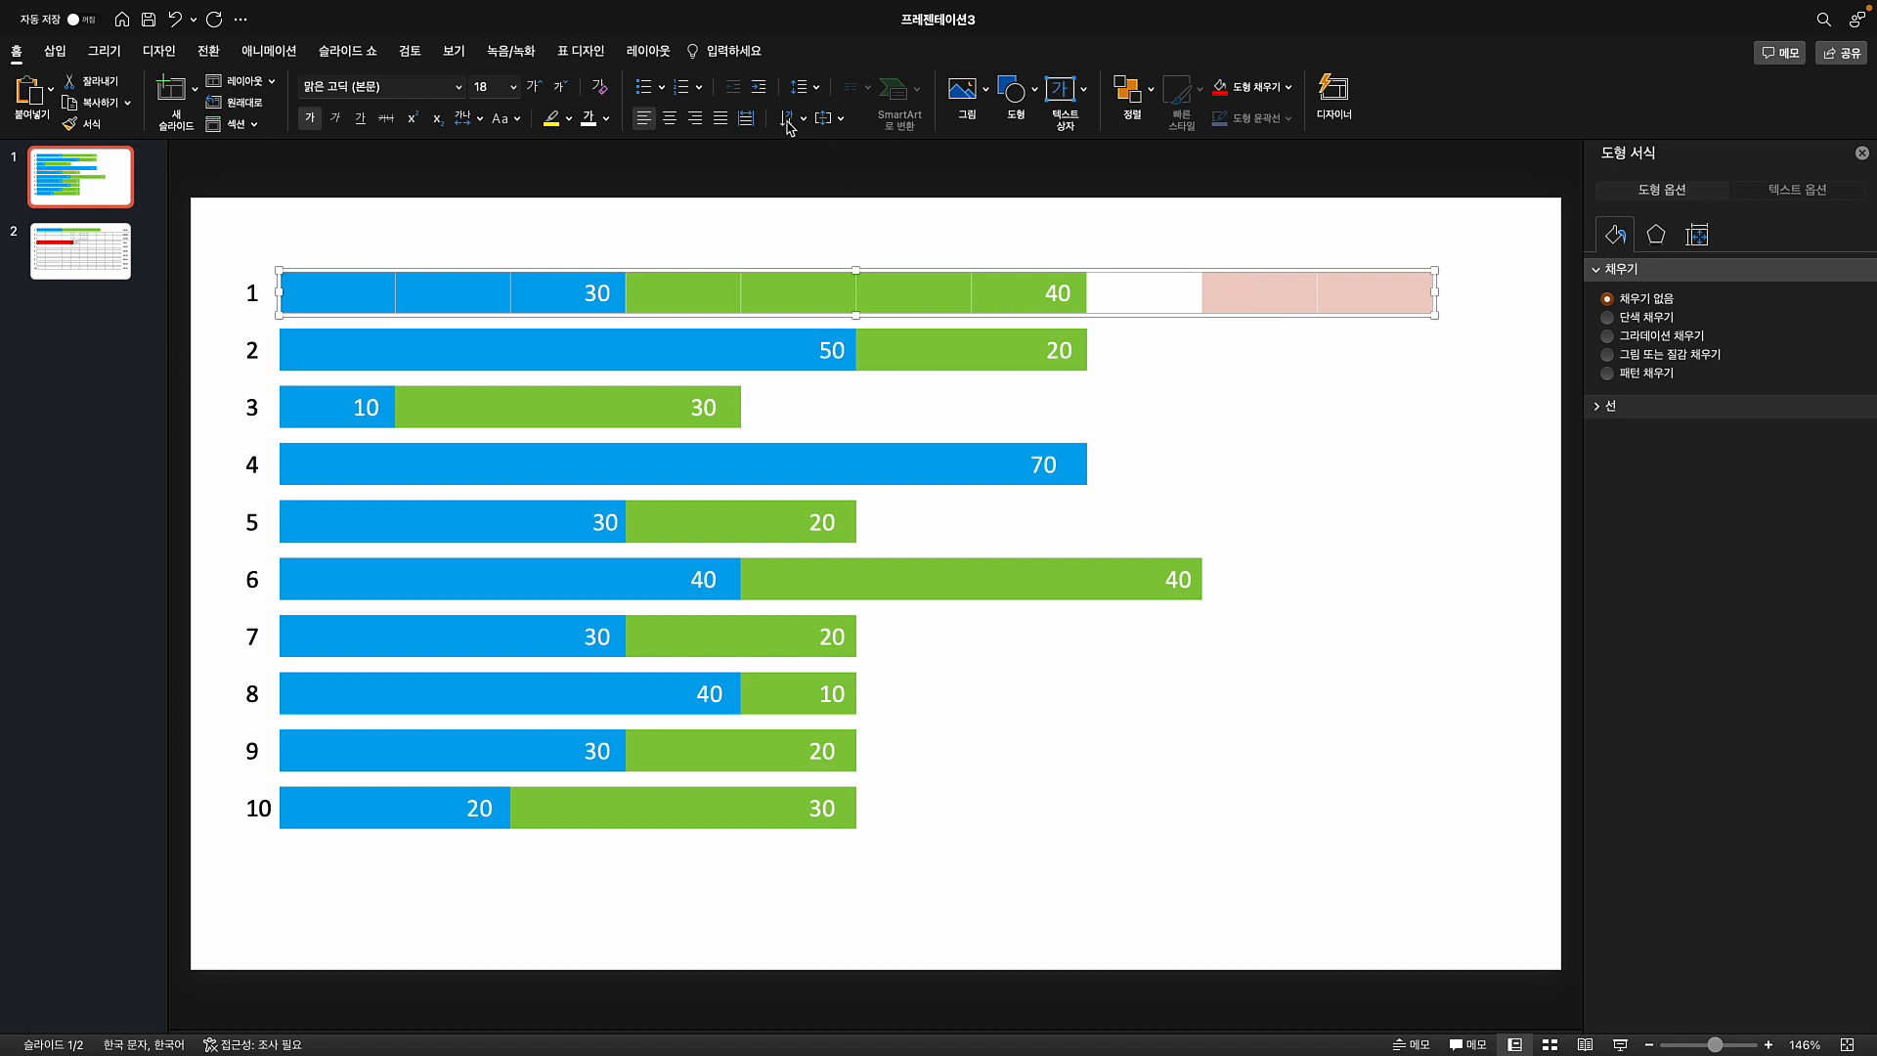
right_click(1247, 285)
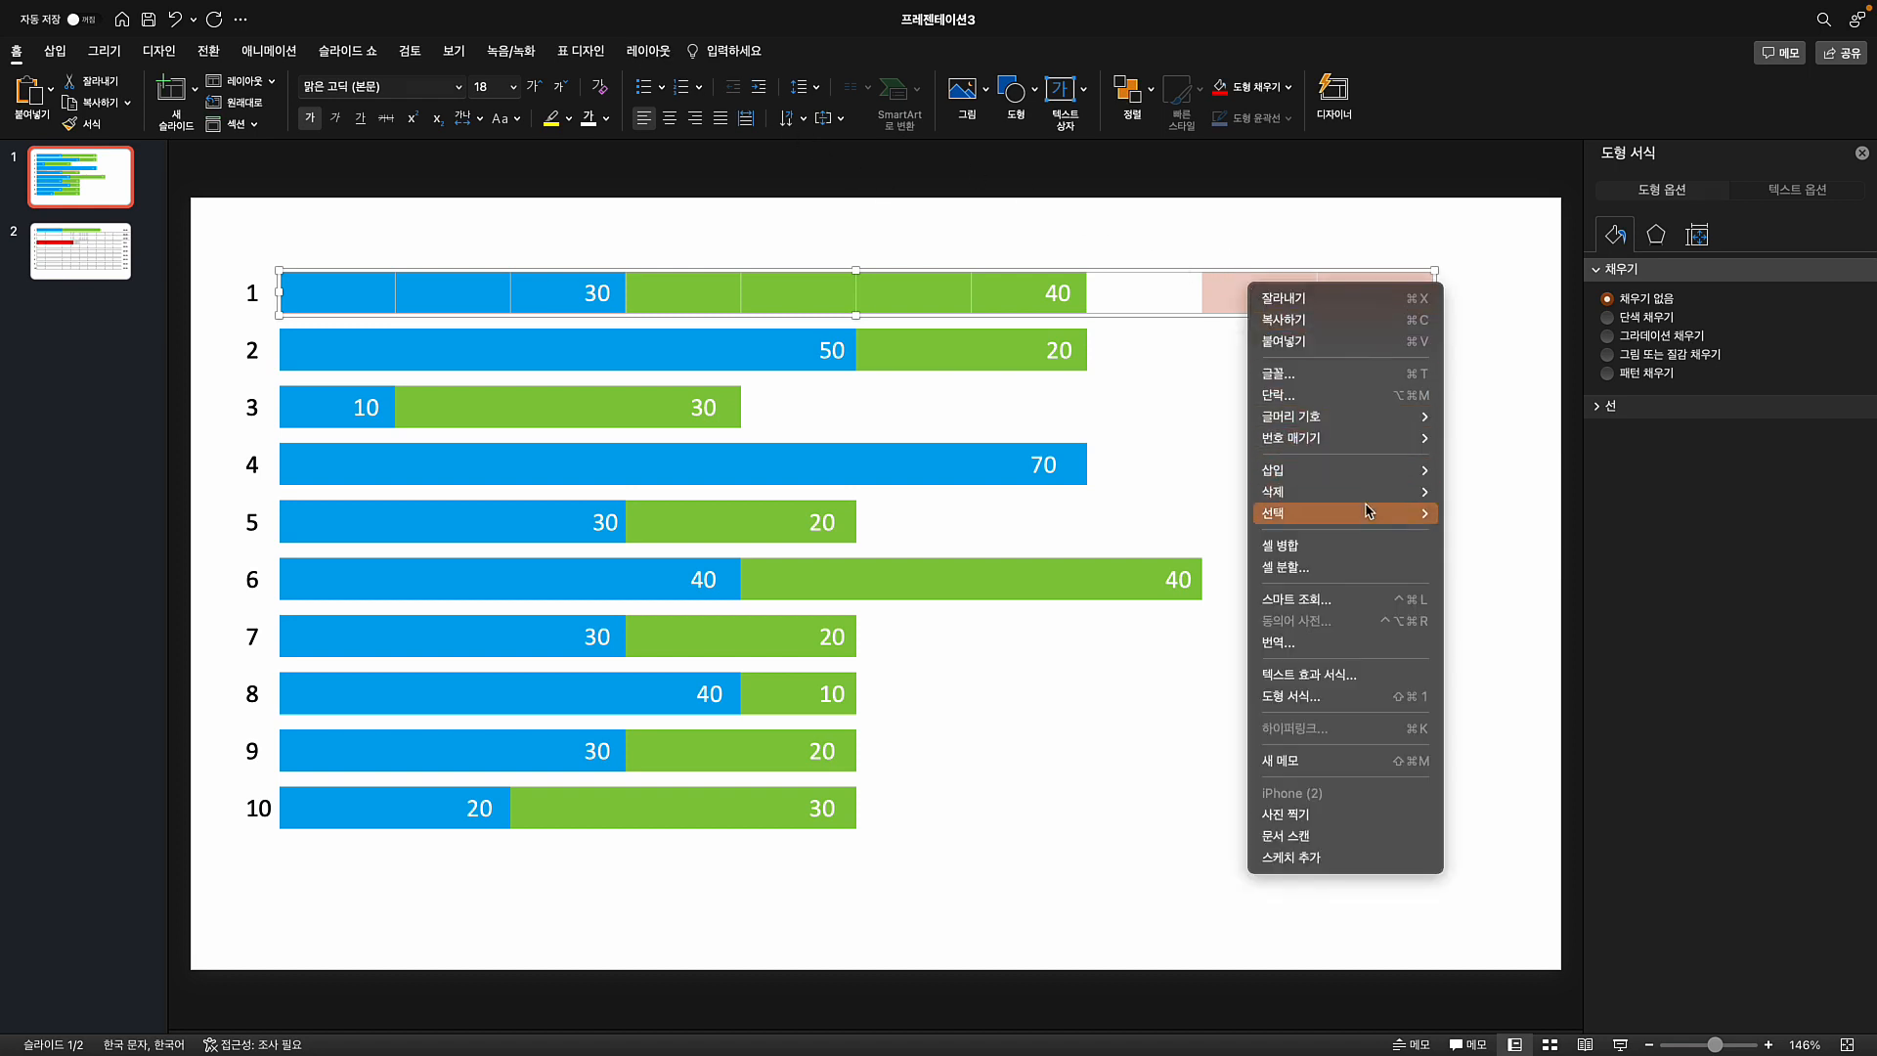
mouse_move(1371, 501)
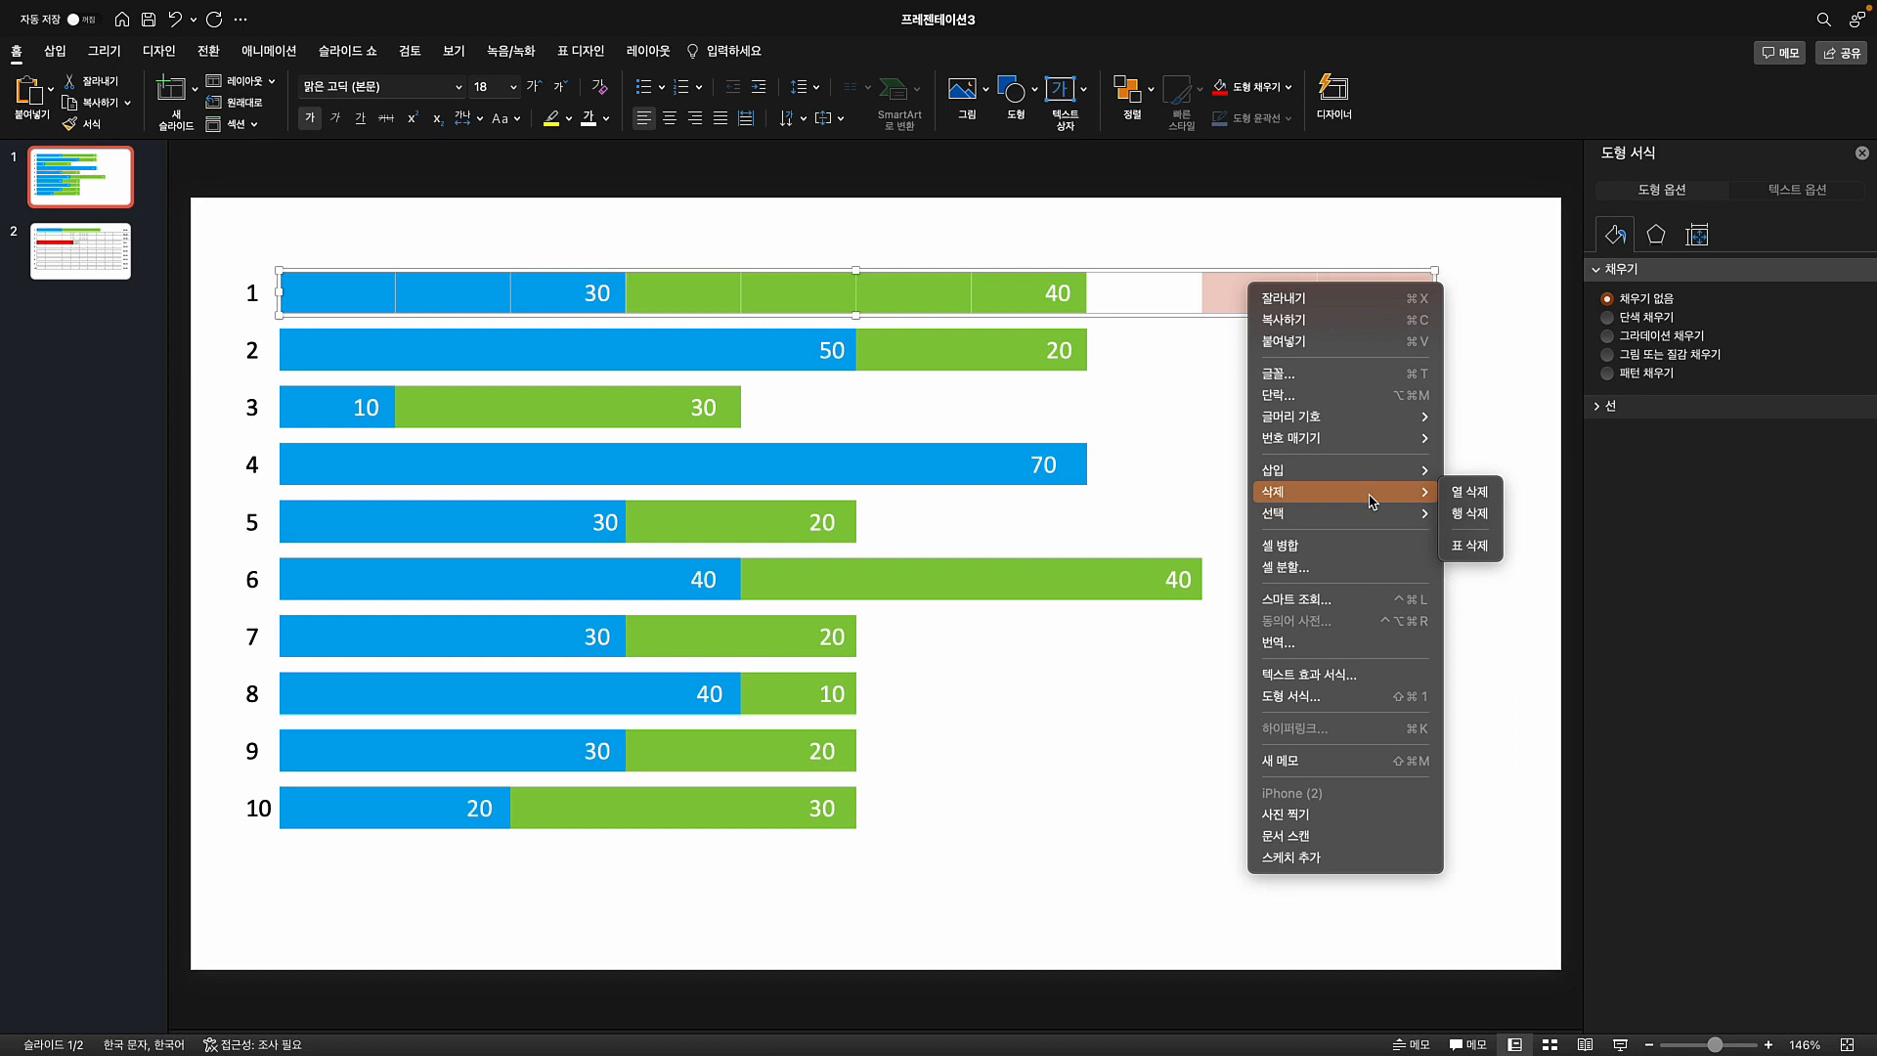
left_click(1471, 492)
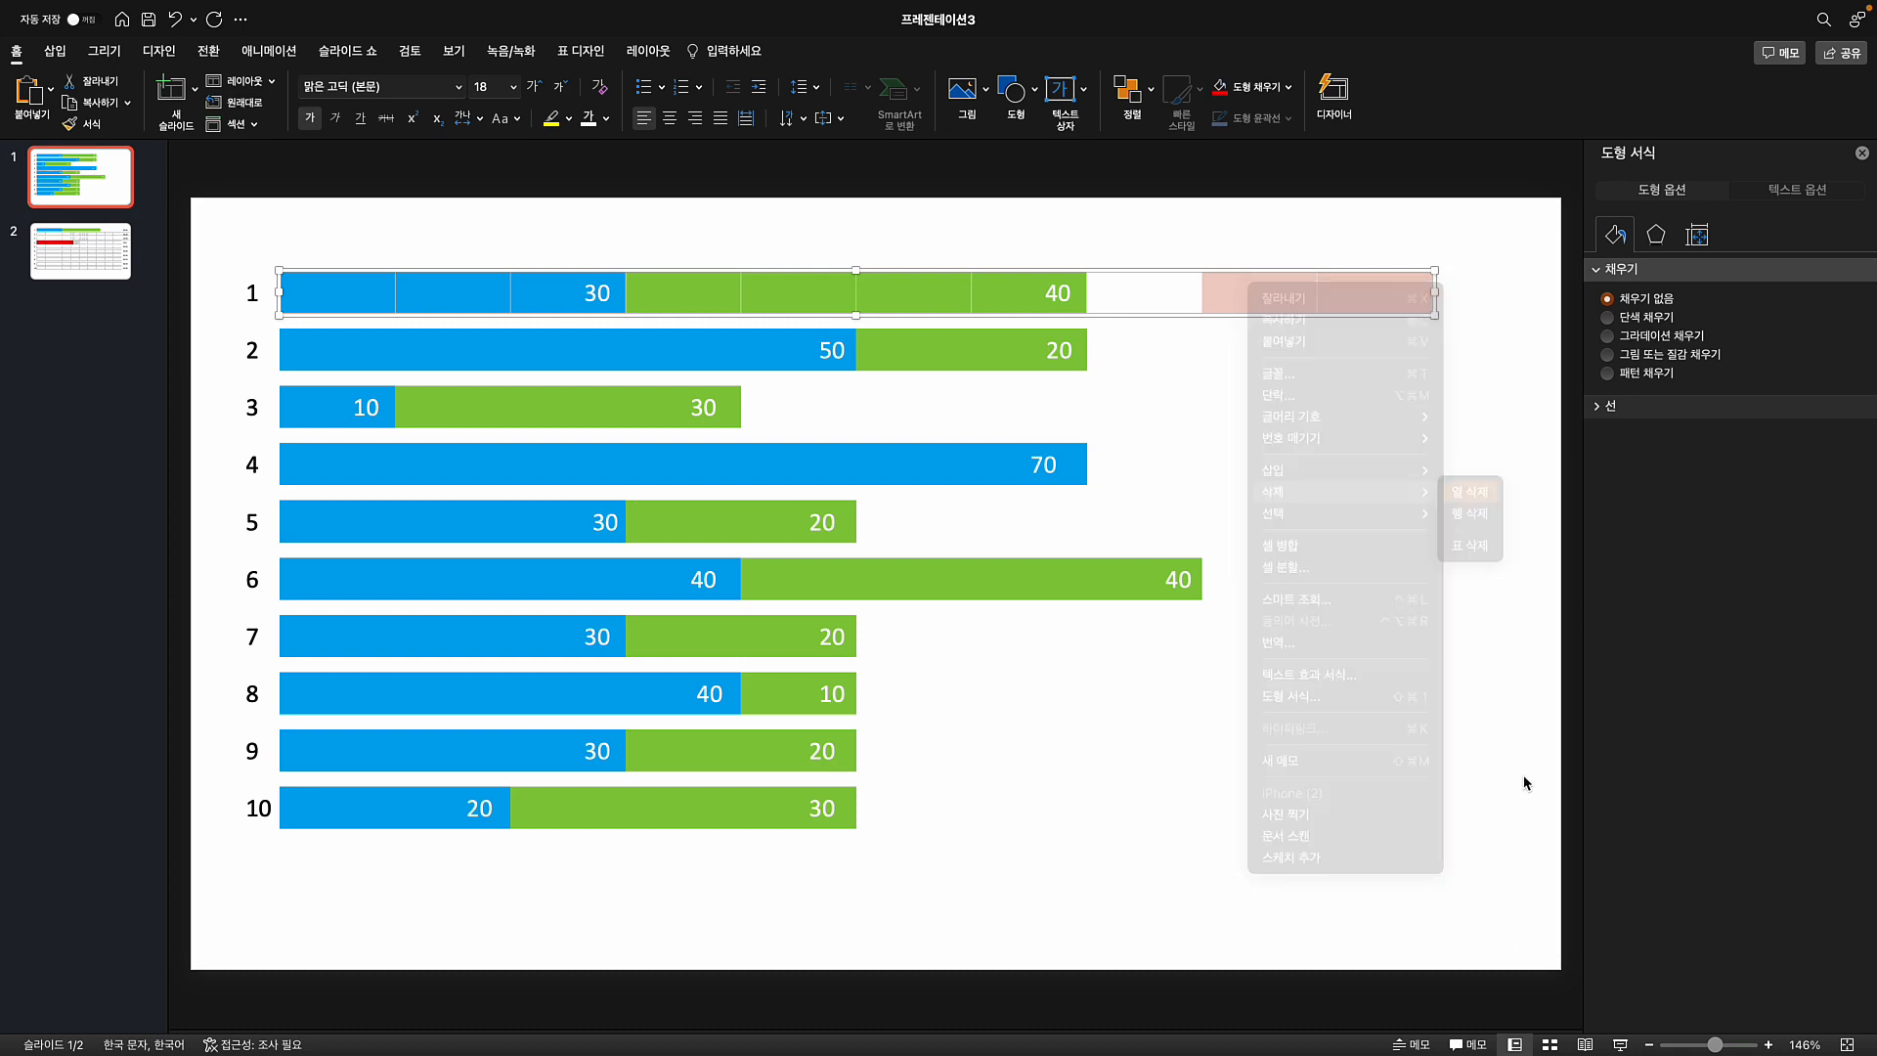
left_click(1170, 302)
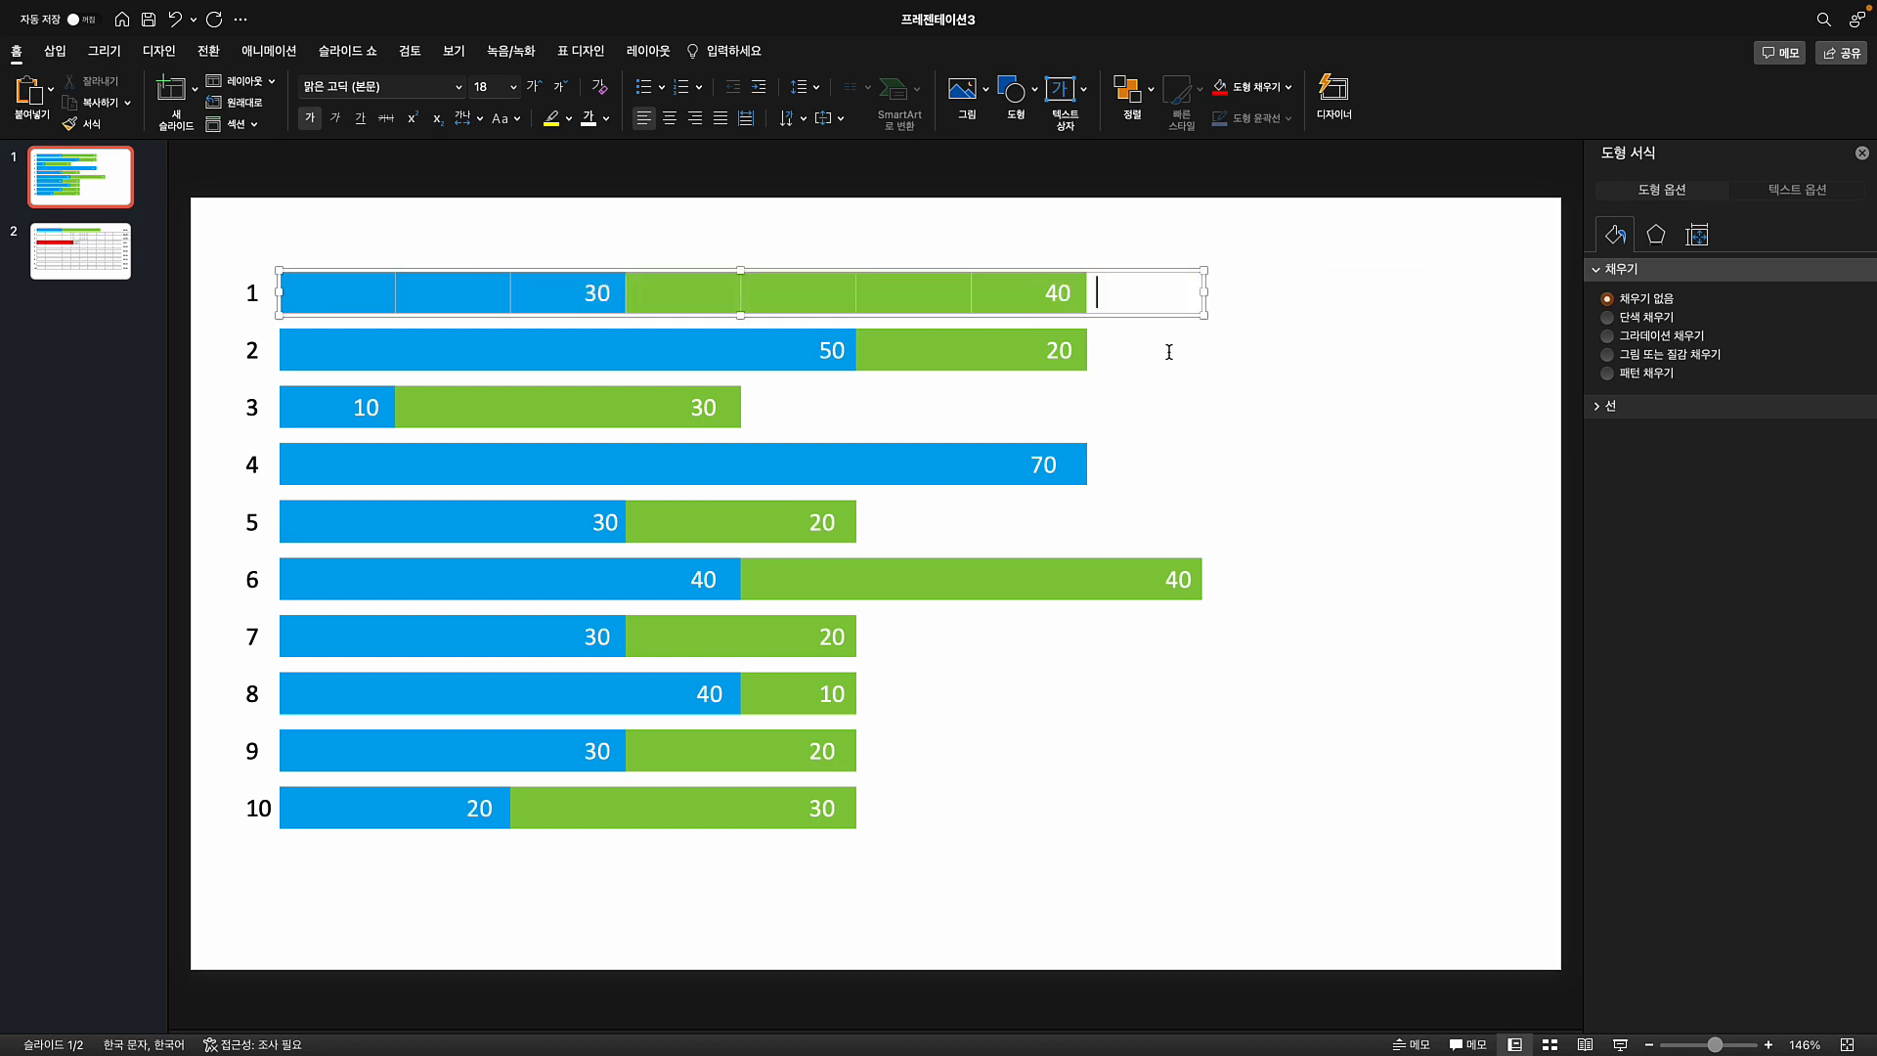
- Delete the last two empty columns of the row 2 table on slide 1
left_click(1211, 329)
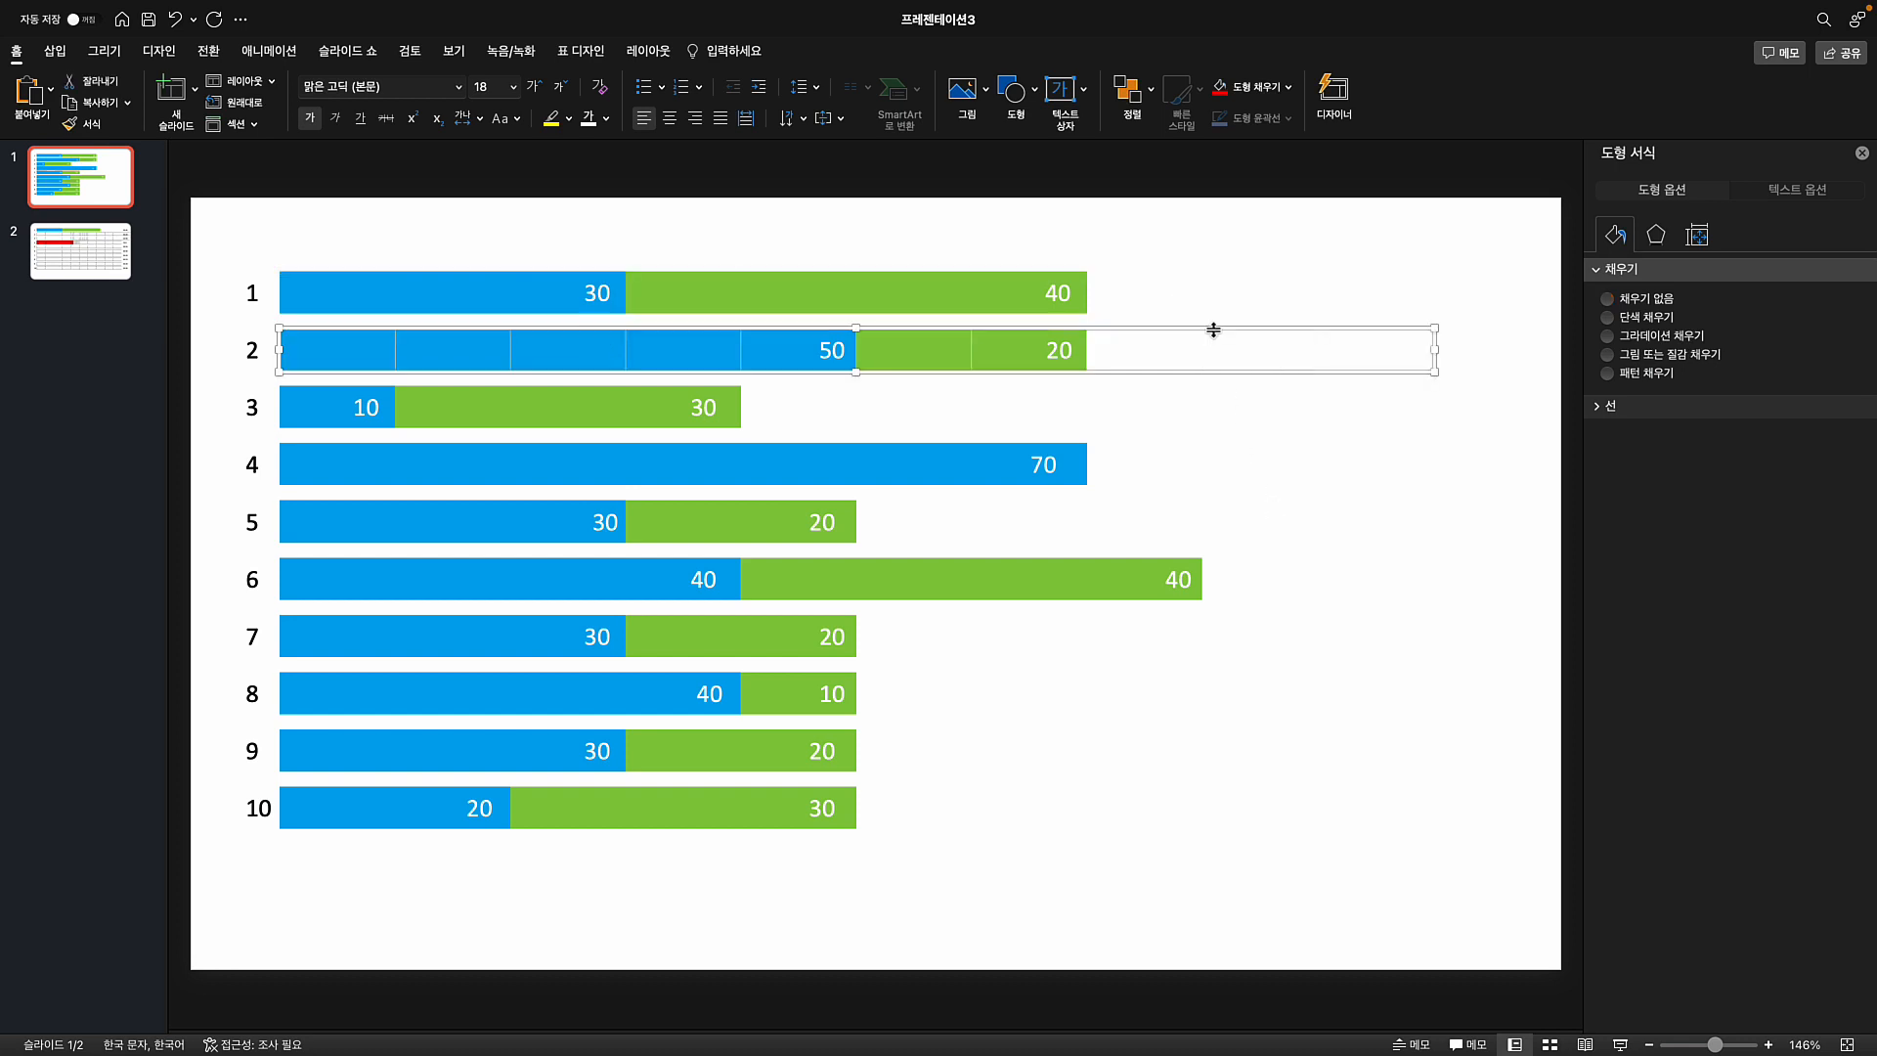
left_click_drag(1242, 349, 1366, 356)
right_click(1366, 356)
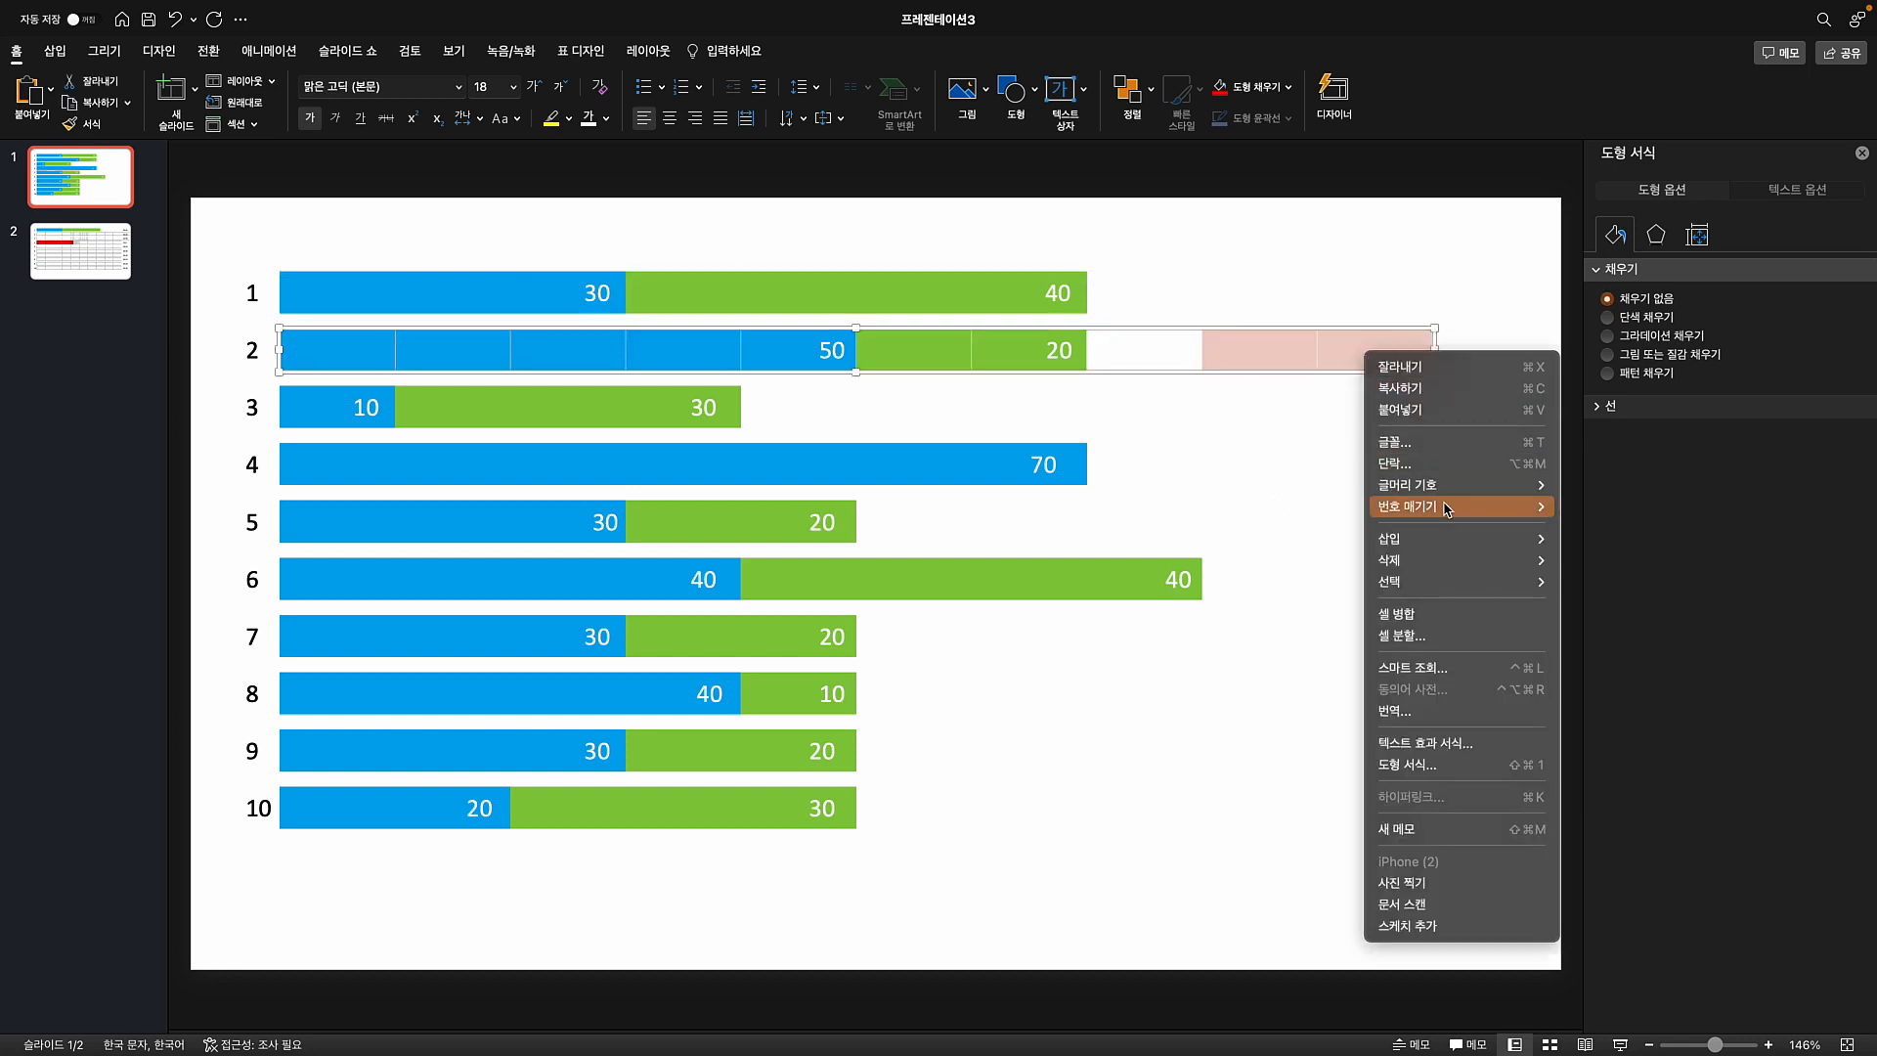
mouse_move(1427, 570)
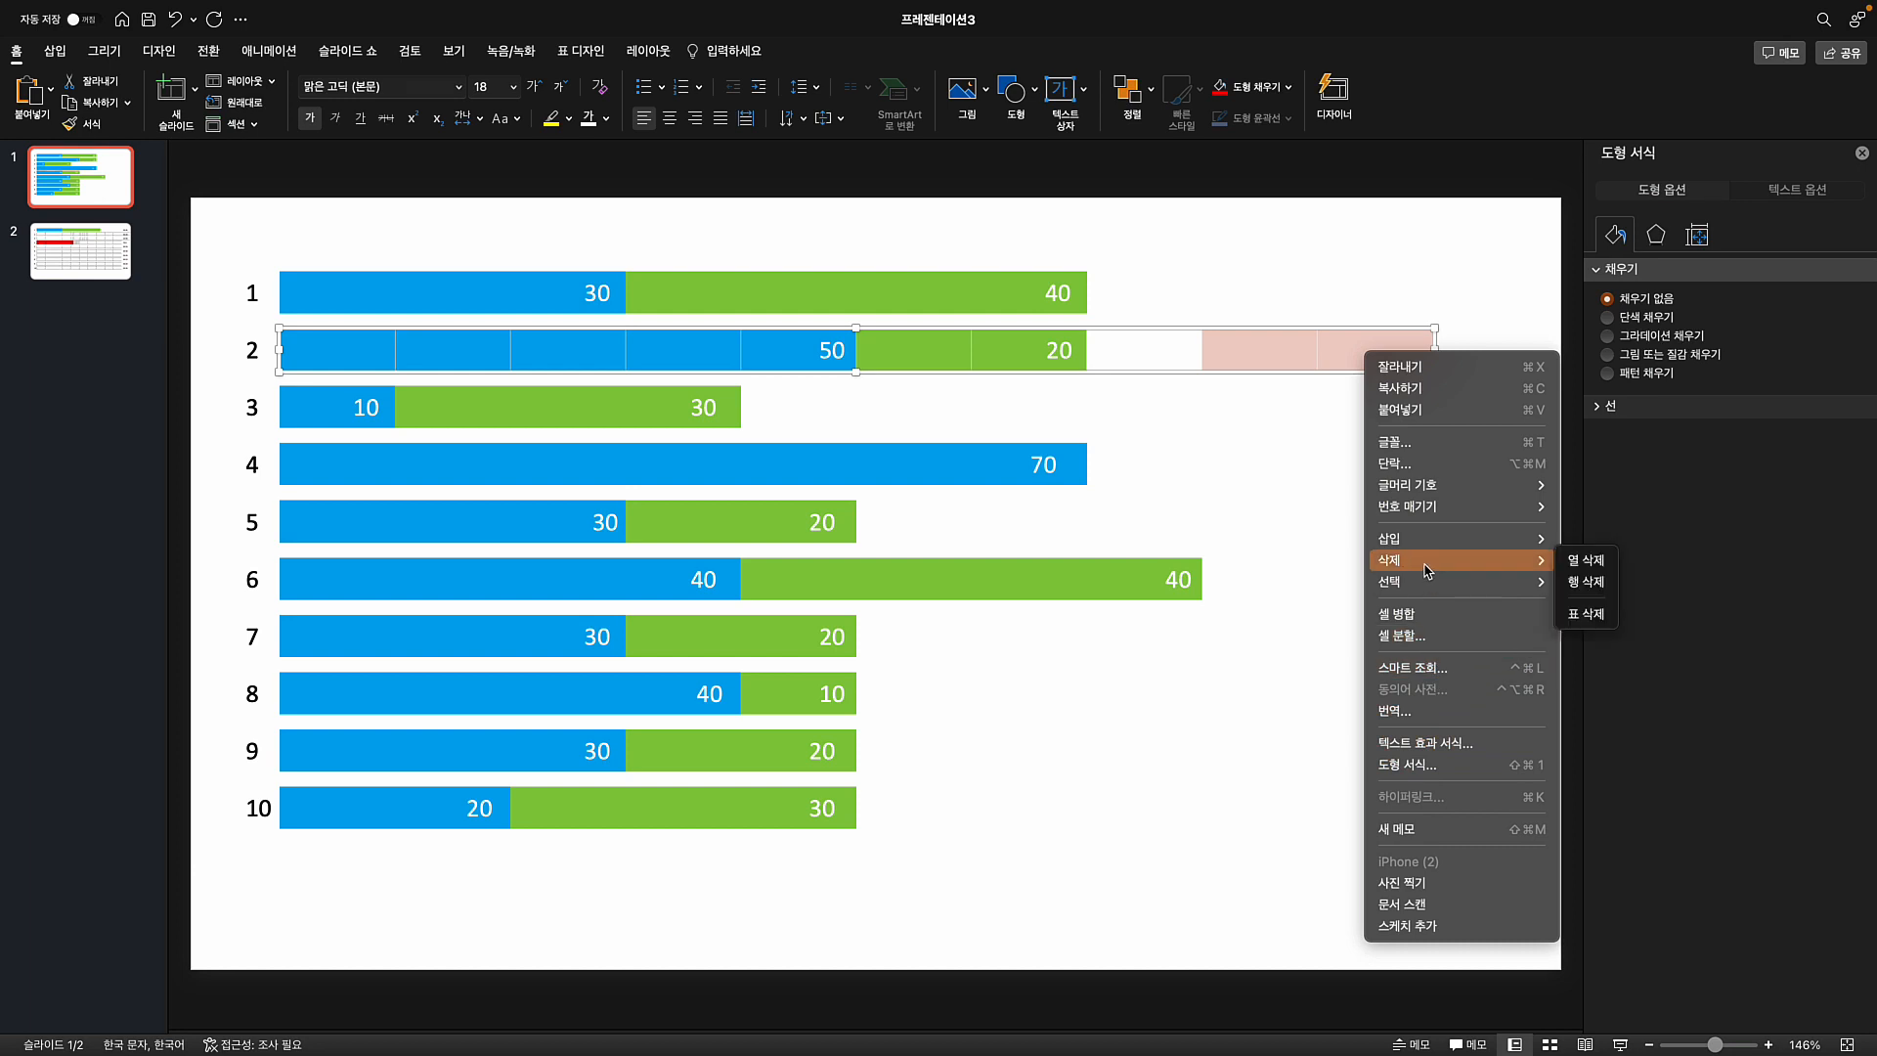
left_click(1586, 560)
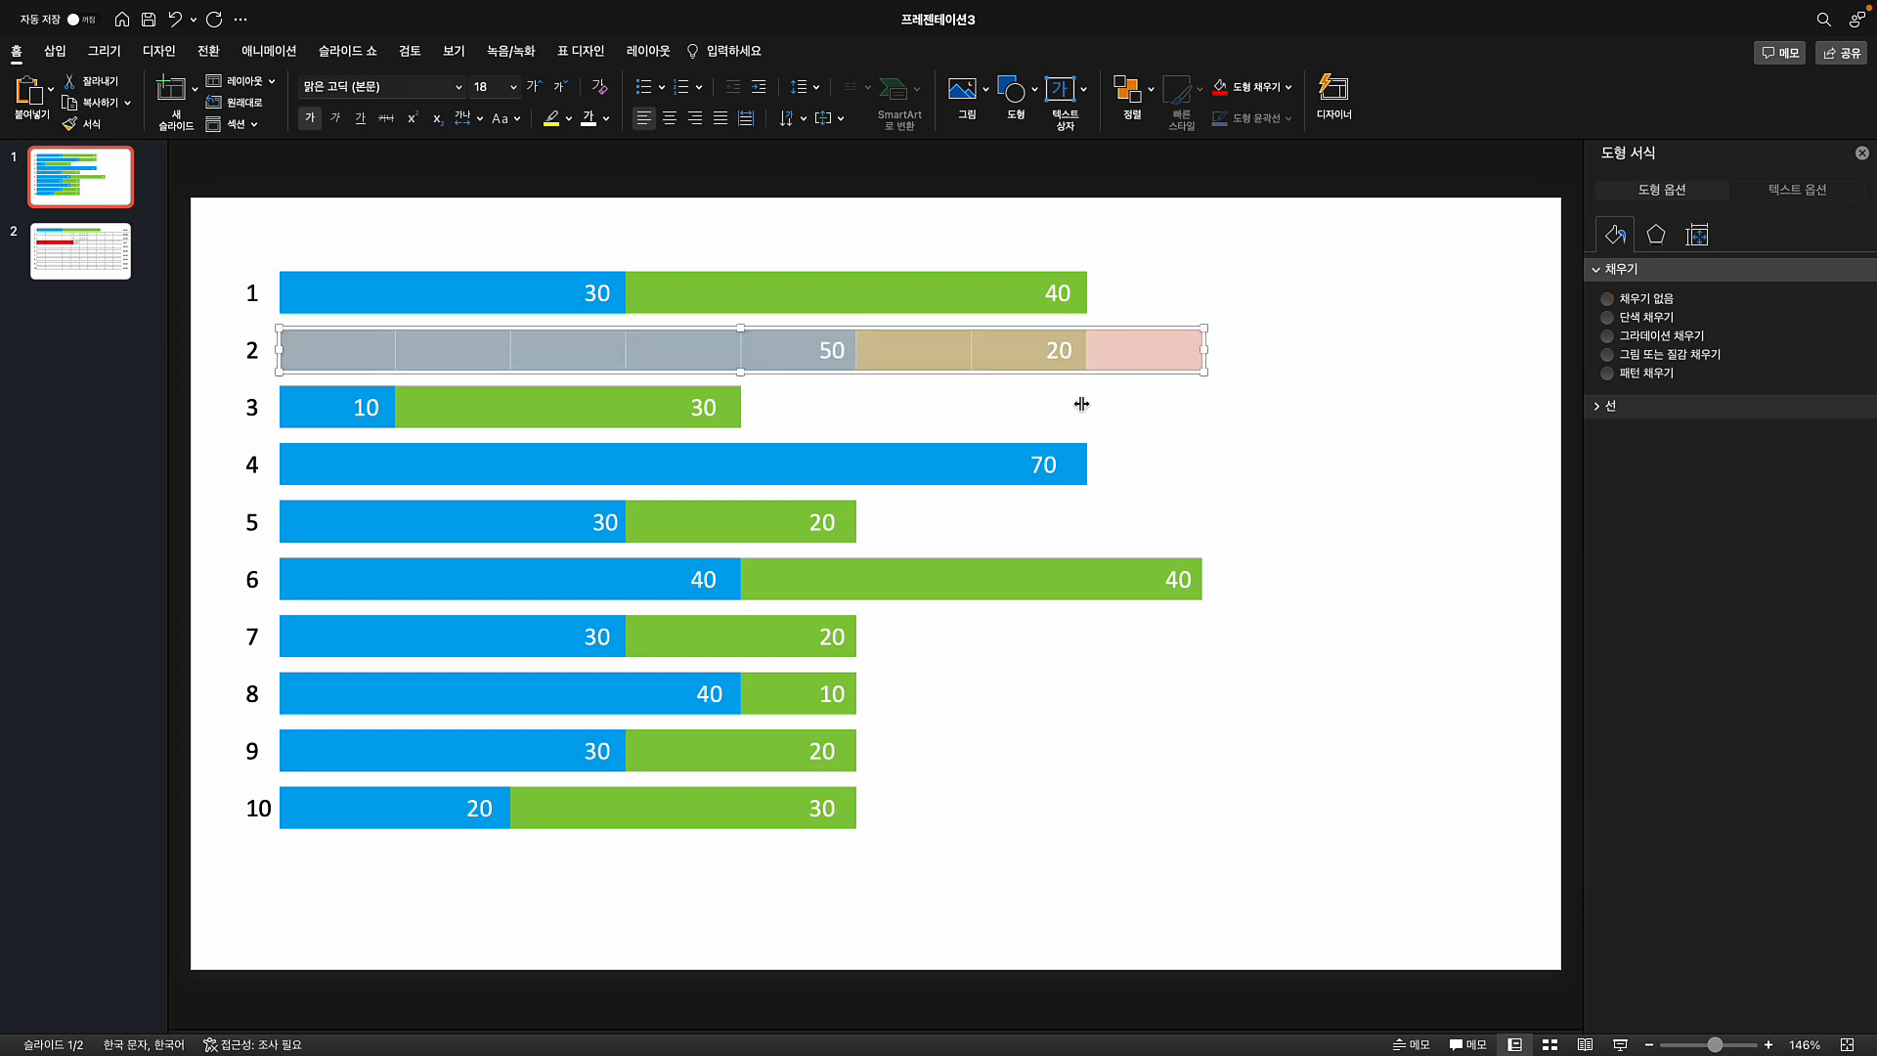
left_click(845, 209)
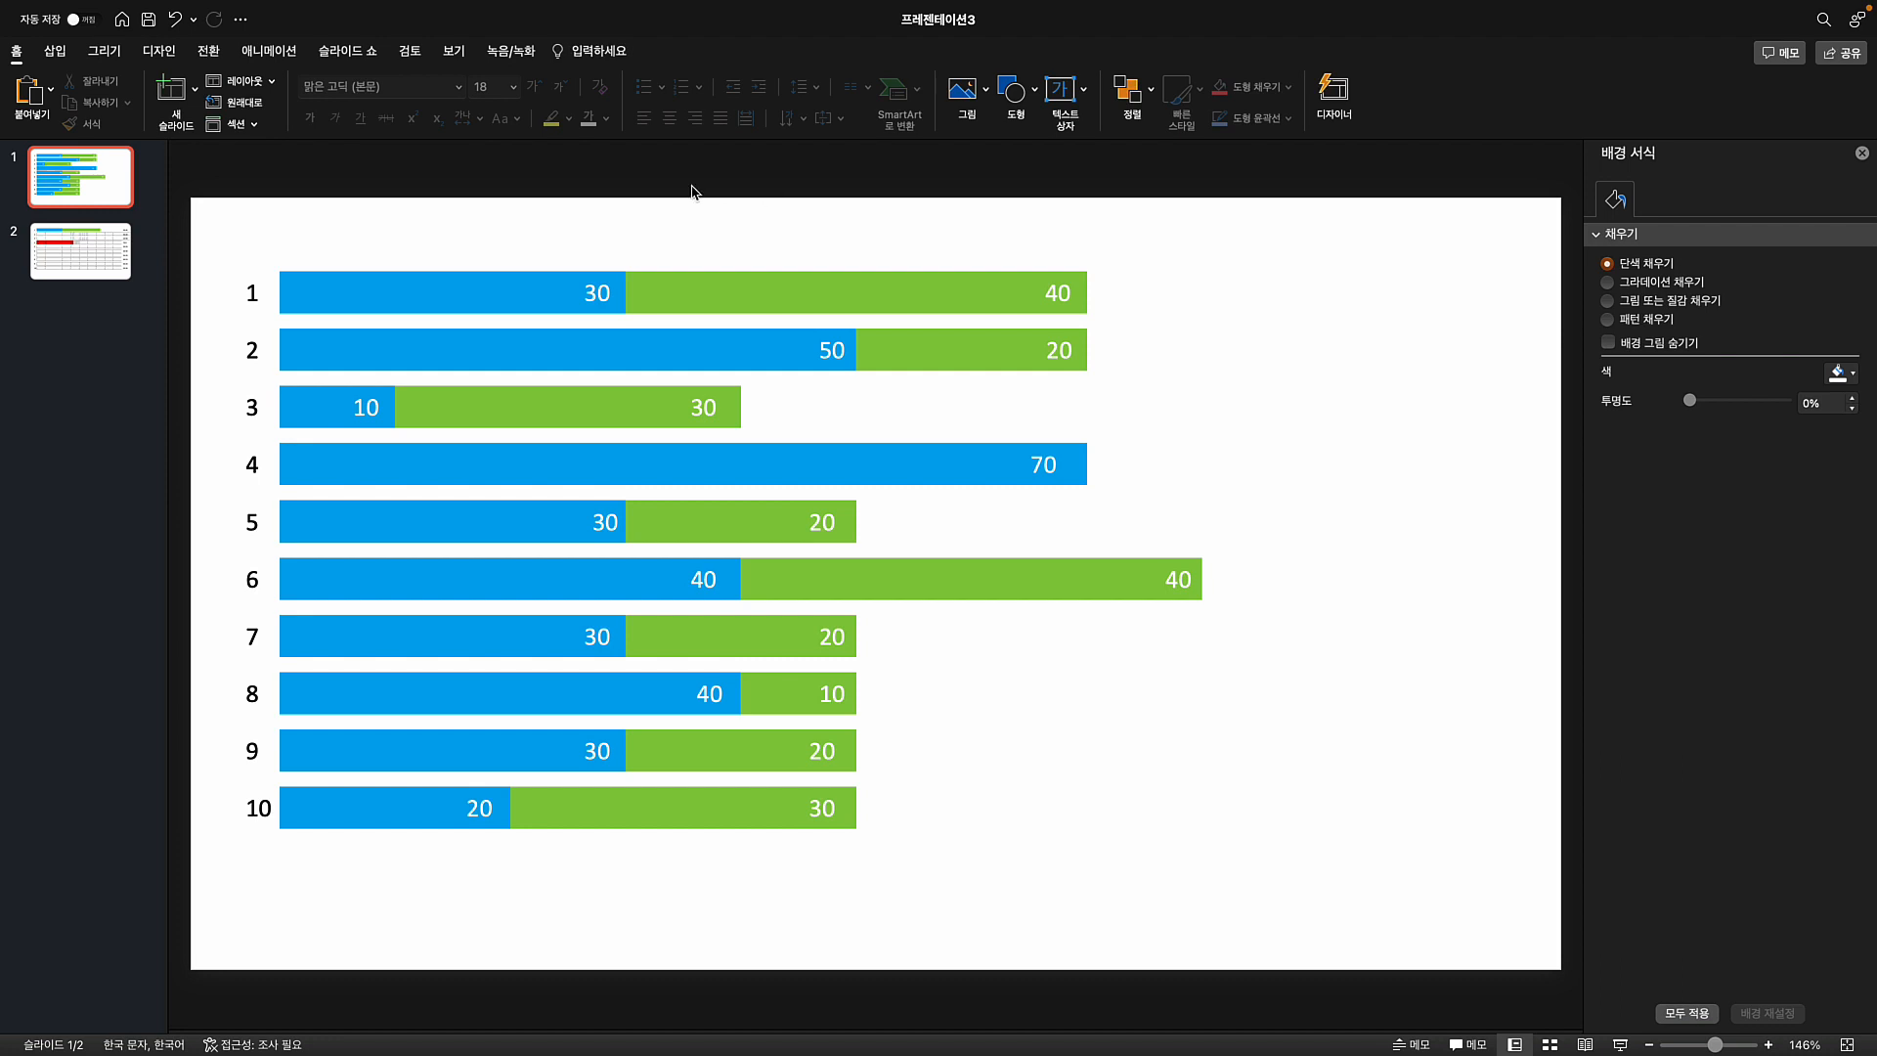